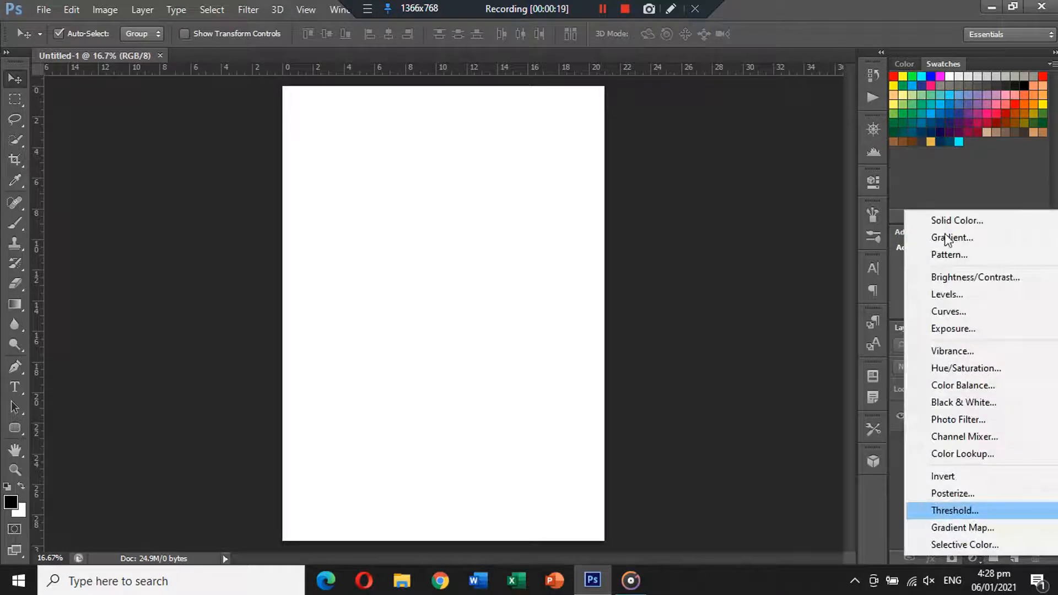
Step: Add a solid colour fill layer in black (000000) above the background
click(965, 221)
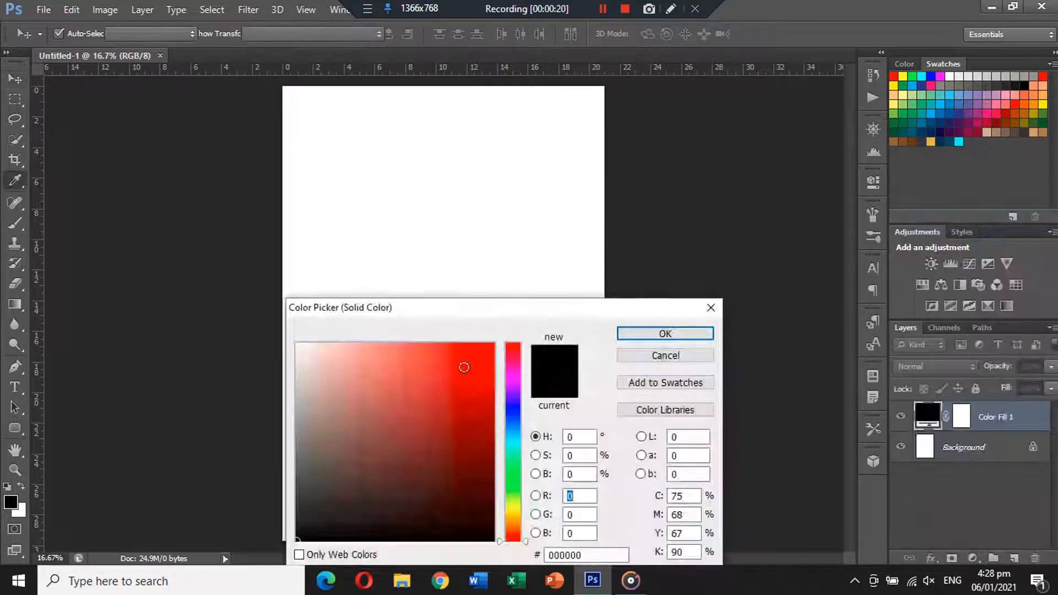
drag(375, 452, 271, 567)
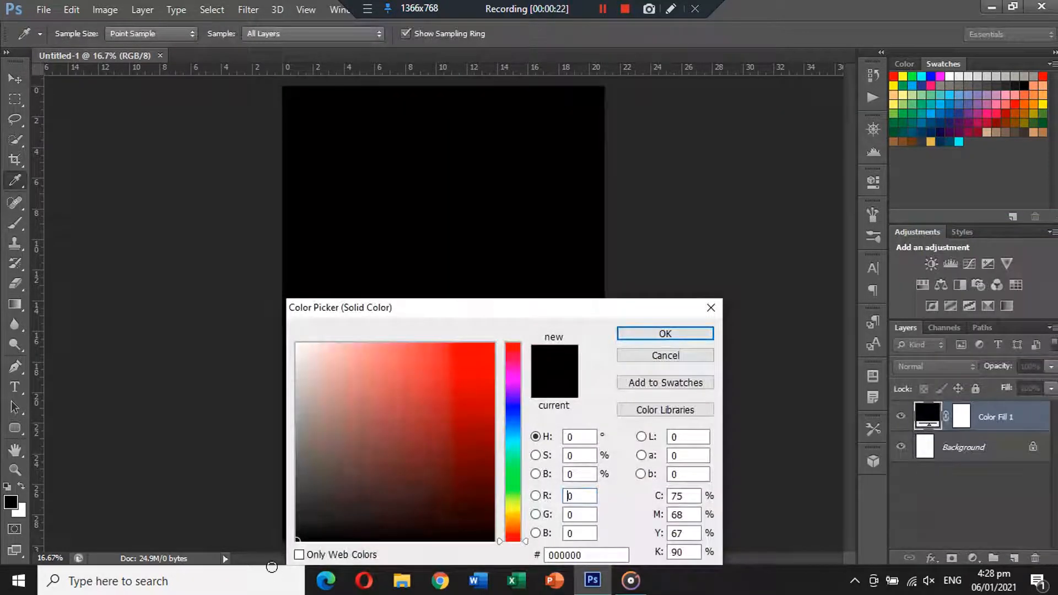
click(669, 334)
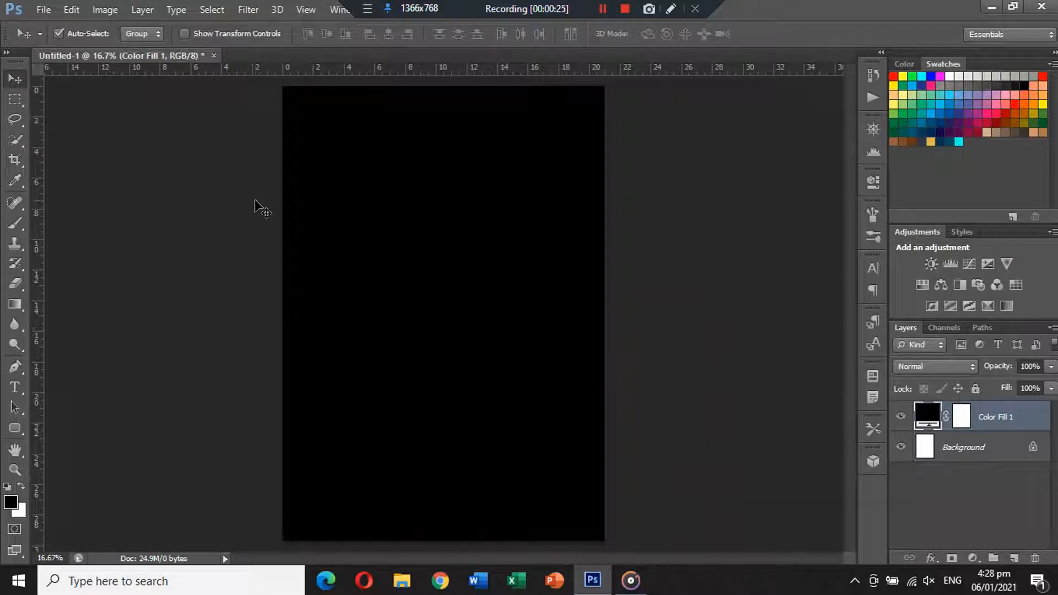
Step: Open the Wood Table image from the Icons folder
click(44, 9)
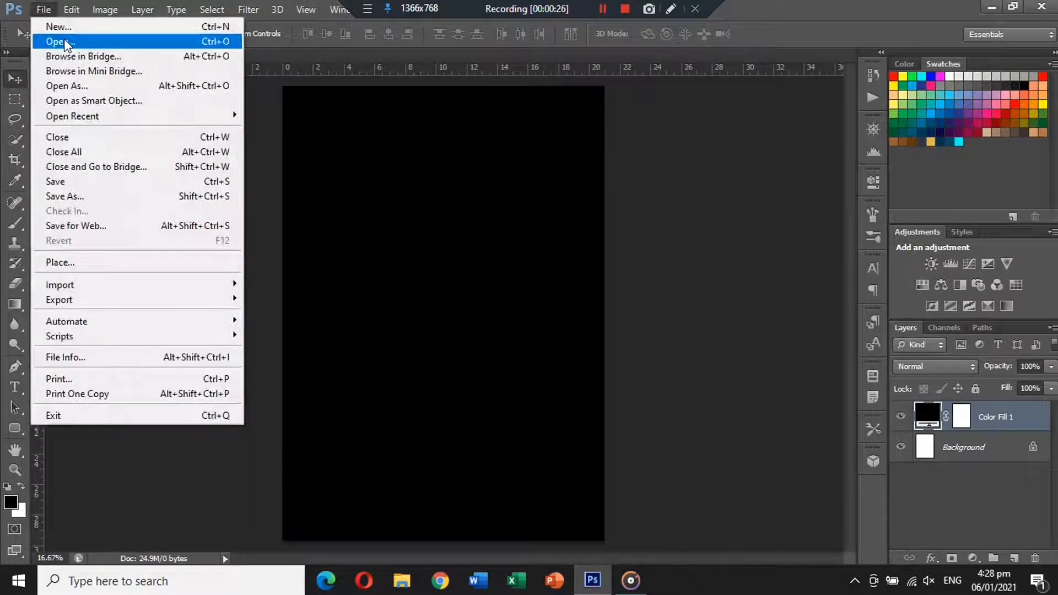
click(64, 38)
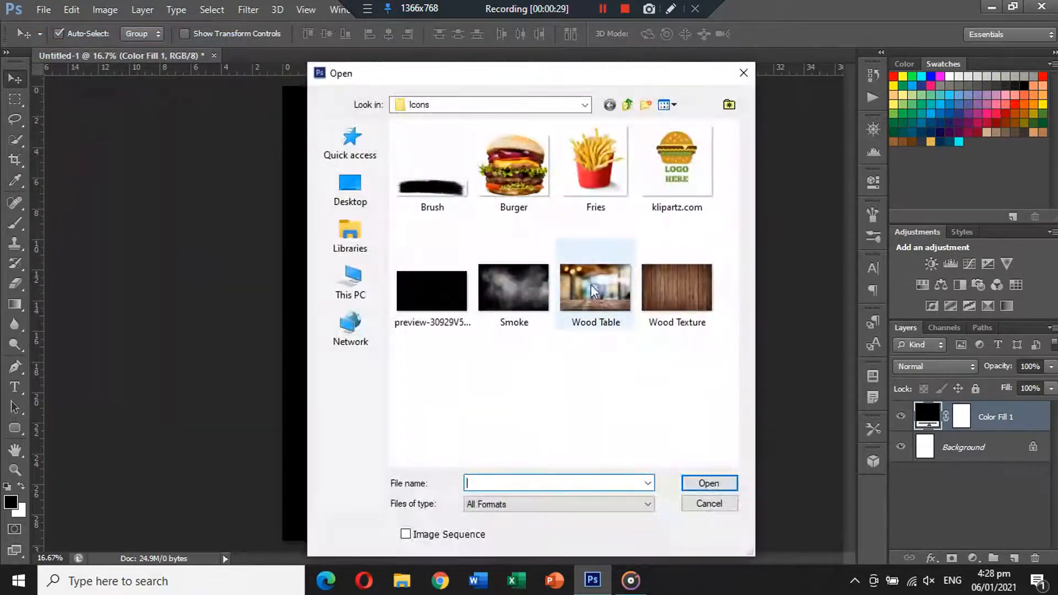
click(616, 288)
double_click(615, 283)
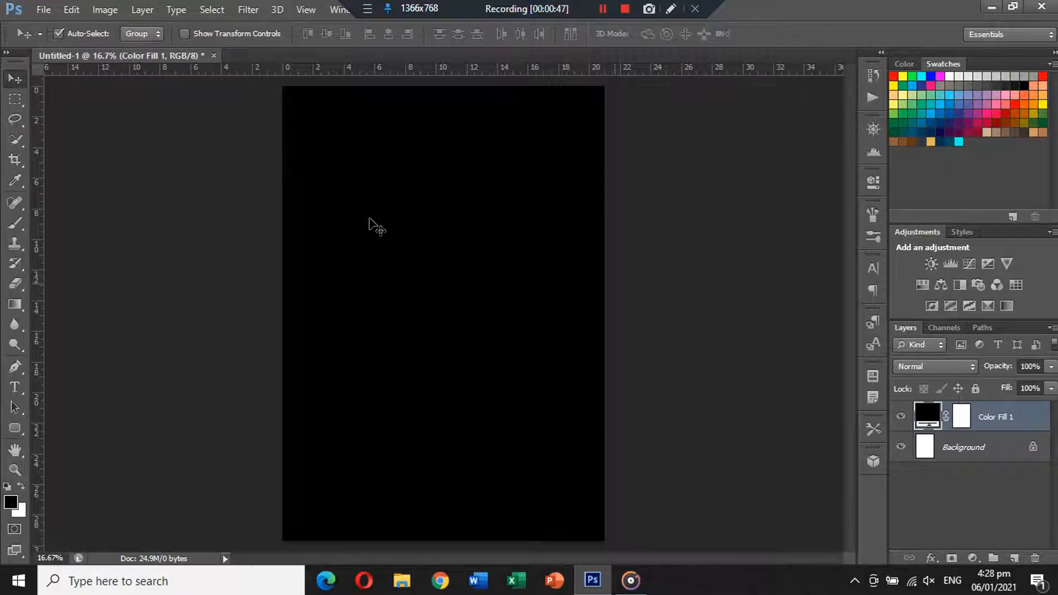
click(602, 8)
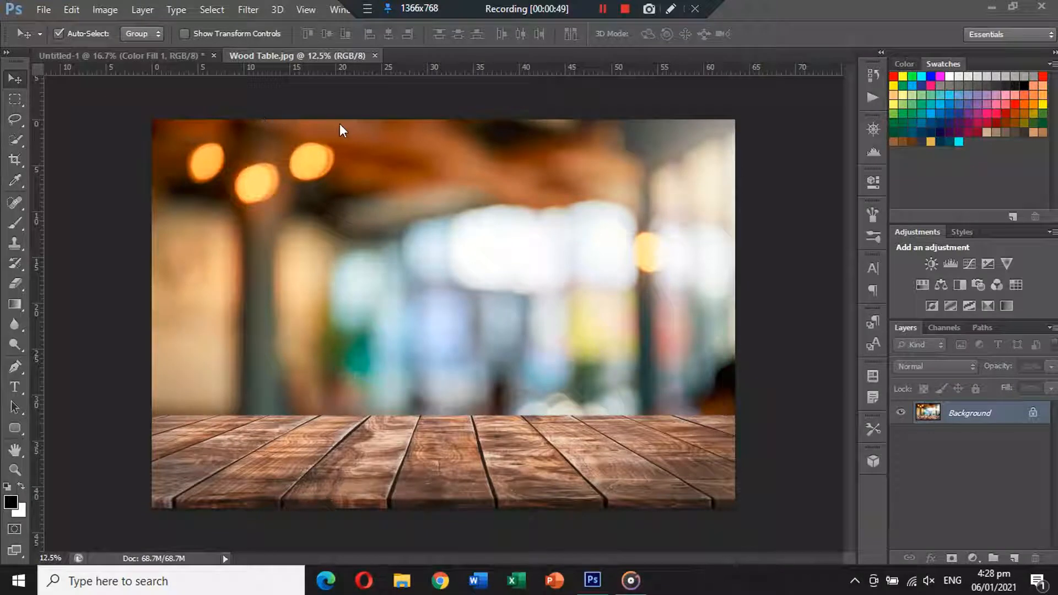
Step: Cut the entire Wood Table image into the Untitled-1 document, closing the source file without saving
key(ctrl+a)
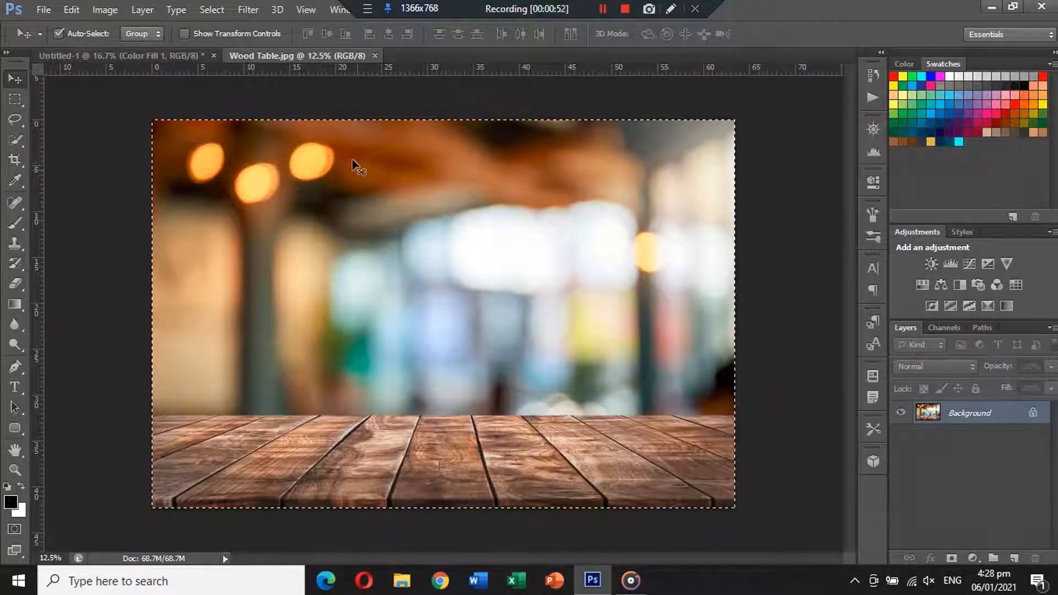
key(ctrl+x)
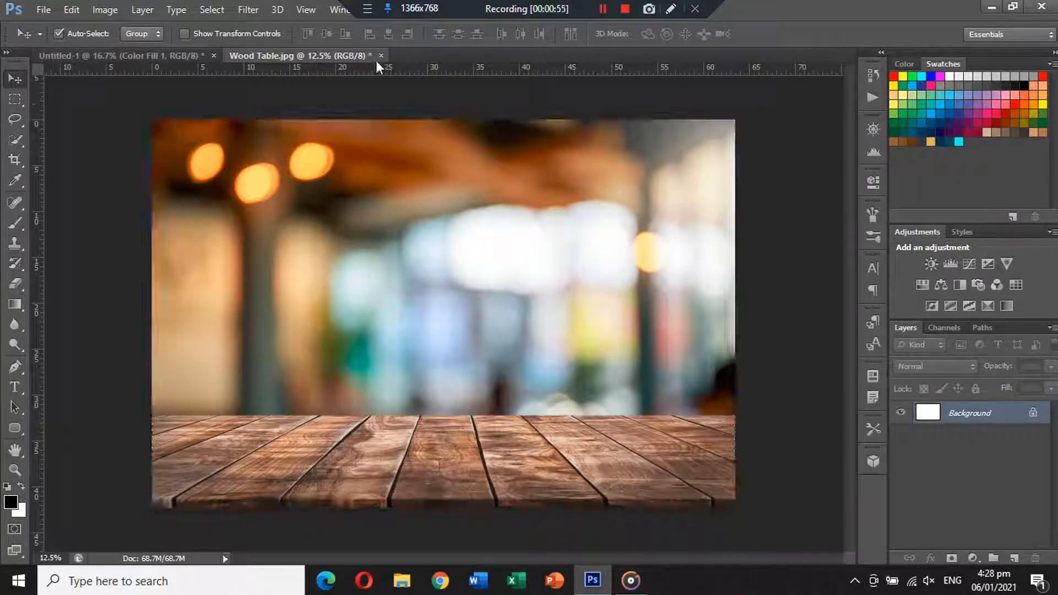
click(381, 55)
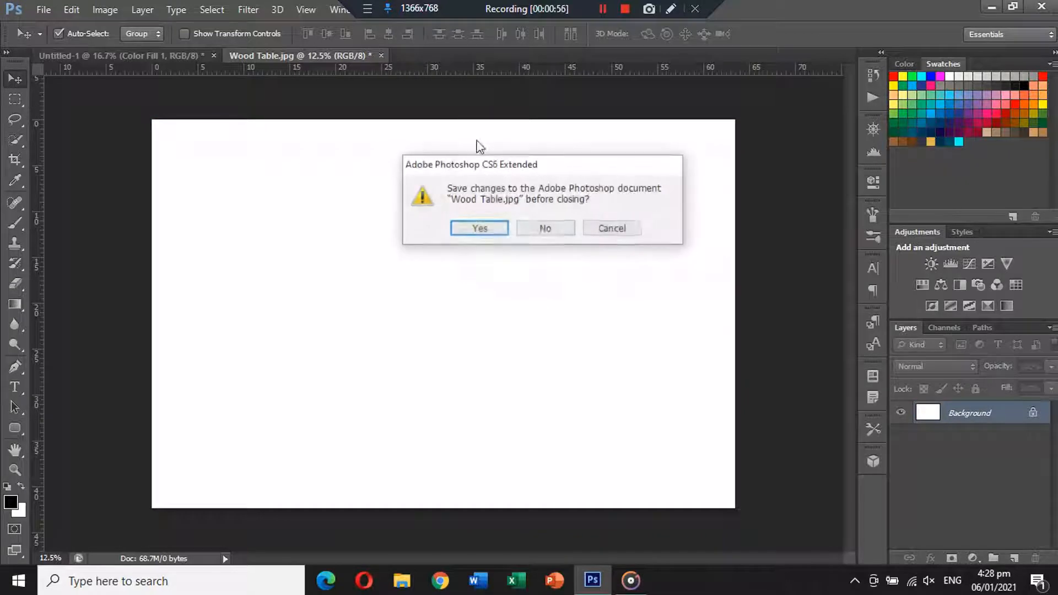
click(551, 230)
key(ctrl+v)
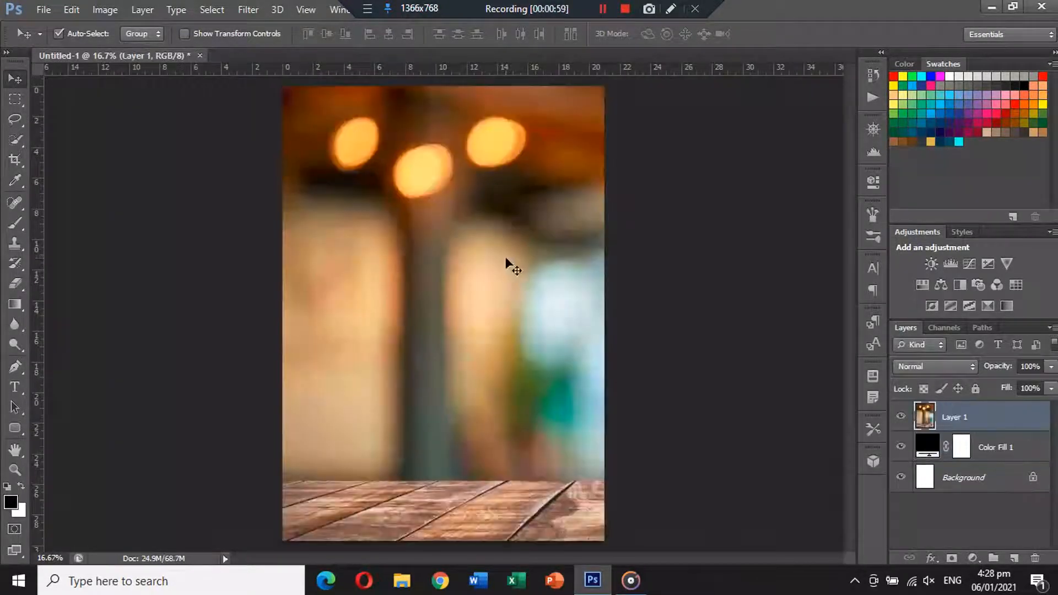
Step: Scale the pasted table photo down to the page width and position it slightly below the middle of the page
key(ctrl+t)
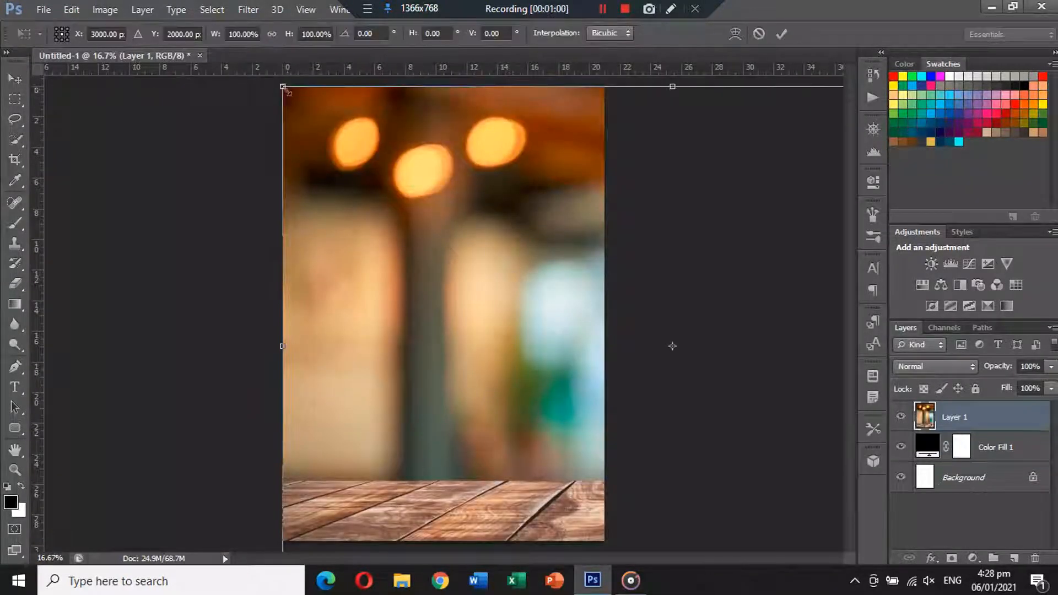
drag(287, 92, 451, 247)
drag(603, 265, 397, 236)
drag(667, 177, 648, 187)
drag(602, 219, 590, 223)
drag(629, 189, 625, 189)
drag(578, 219, 575, 253)
key(Return)
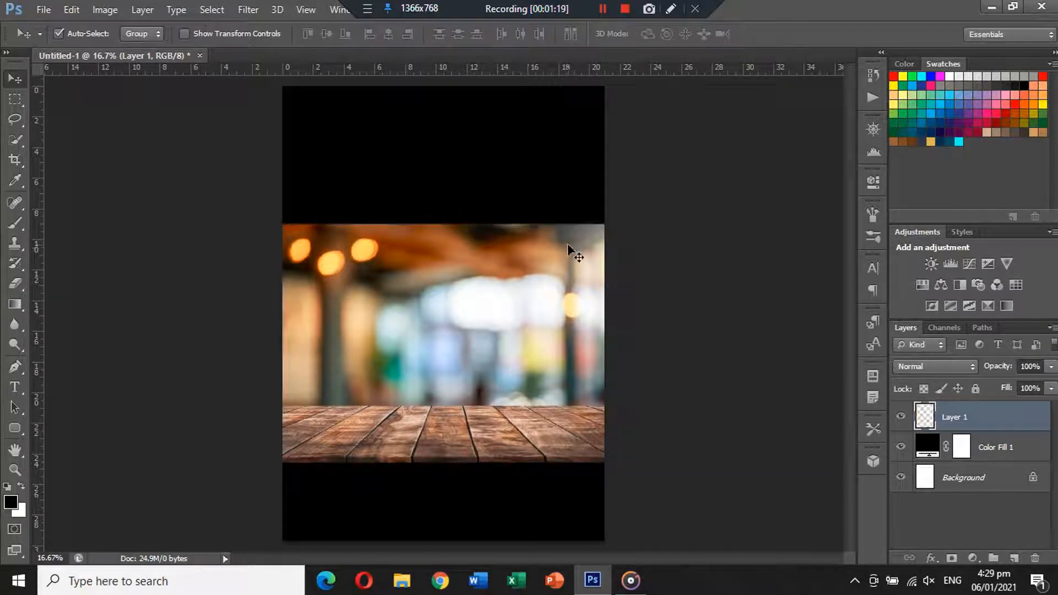
Step: Delete the blurred restaurant background above the tabletop with a rectangular selection, leaving only the wooden table
click(19, 103)
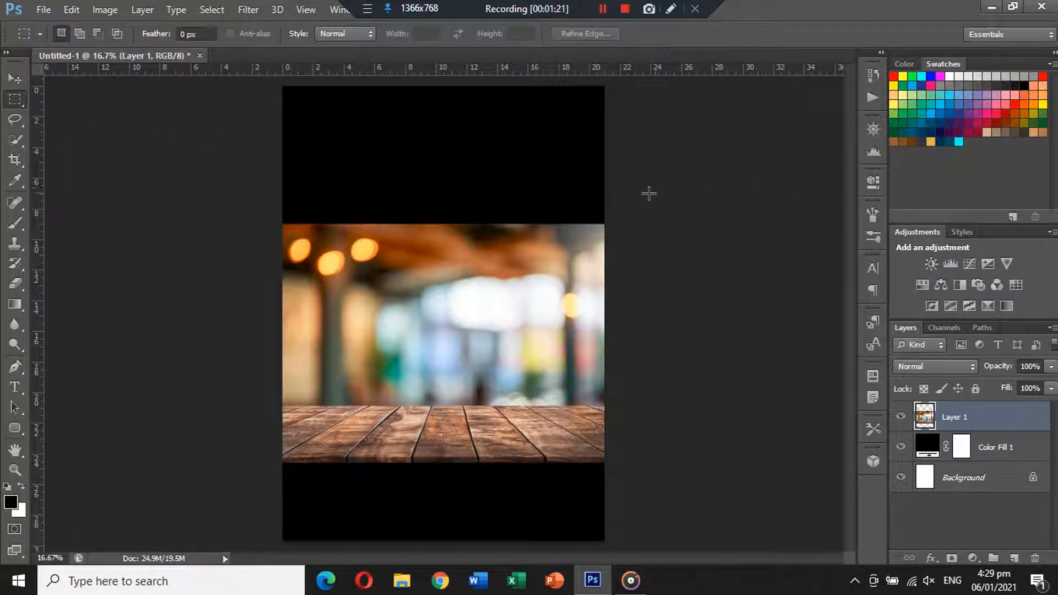
drag(649, 194, 153, 404)
key(Delete)
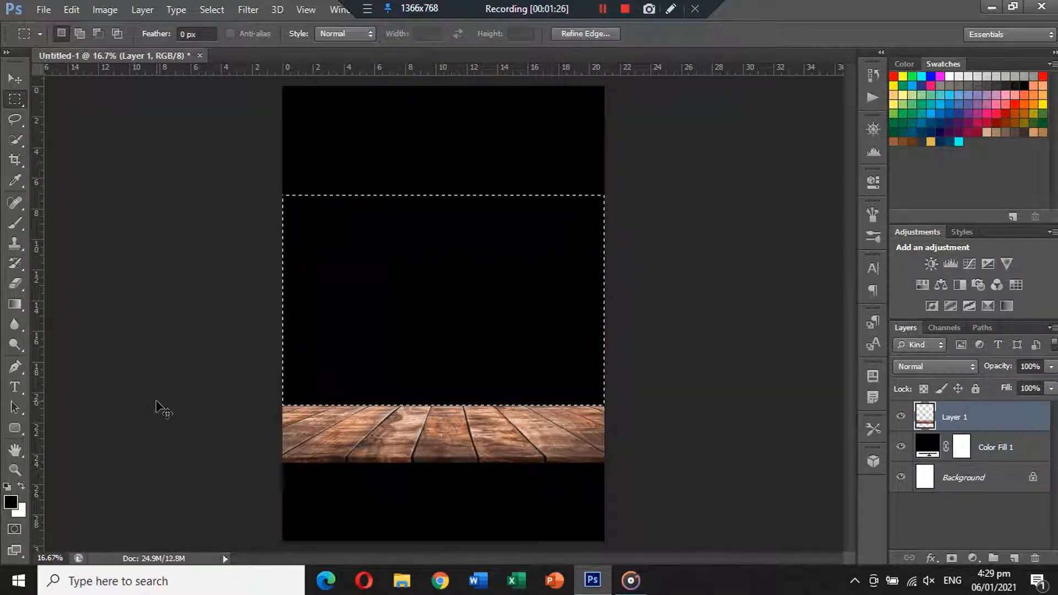
key(ctrl+d)
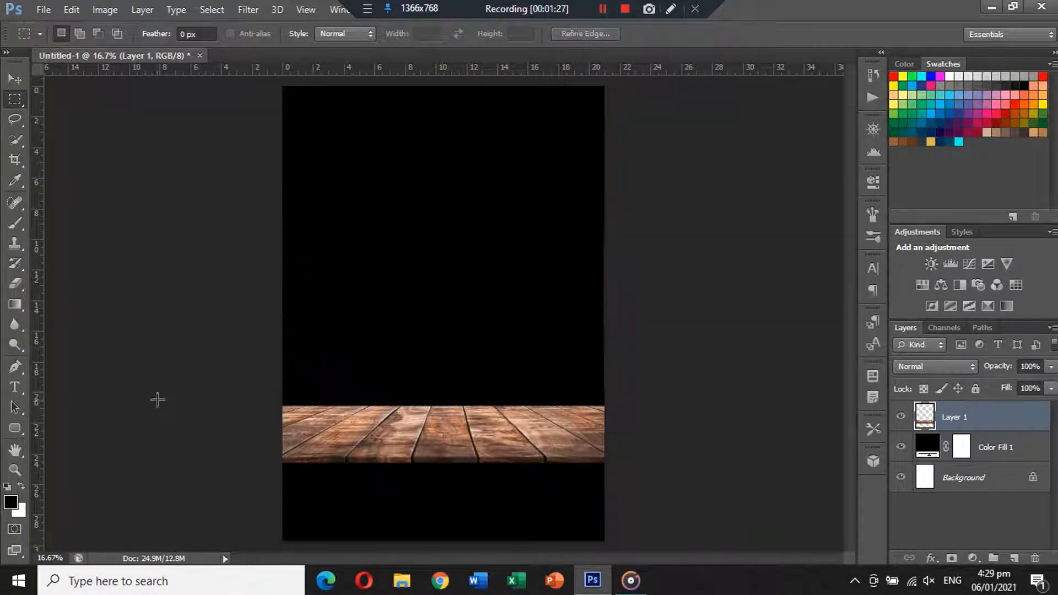
Step: Open the Wood Texture image from the Icons folder
click(45, 12)
click(58, 38)
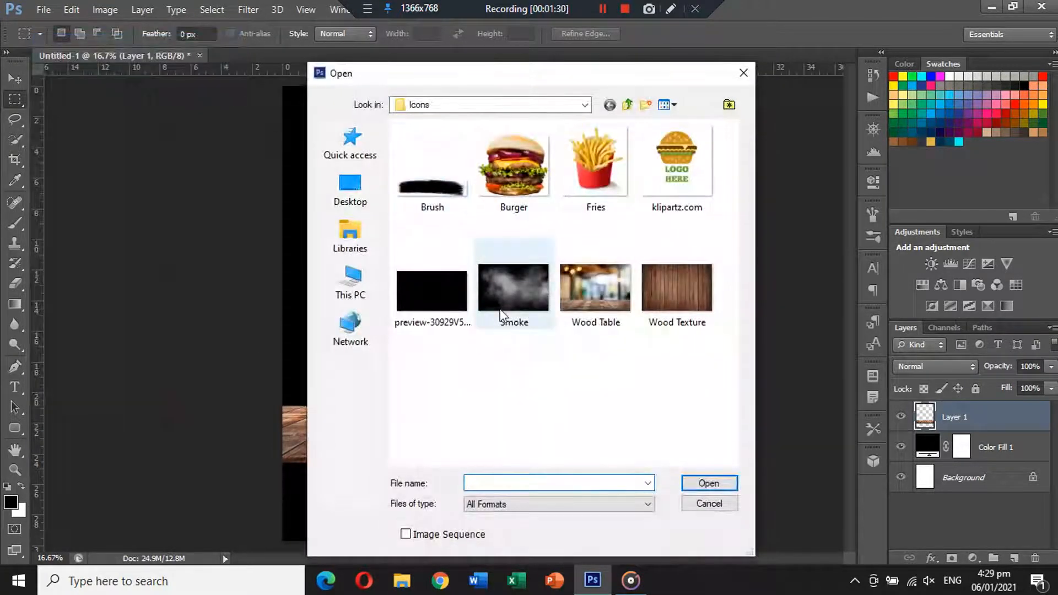
double_click(675, 288)
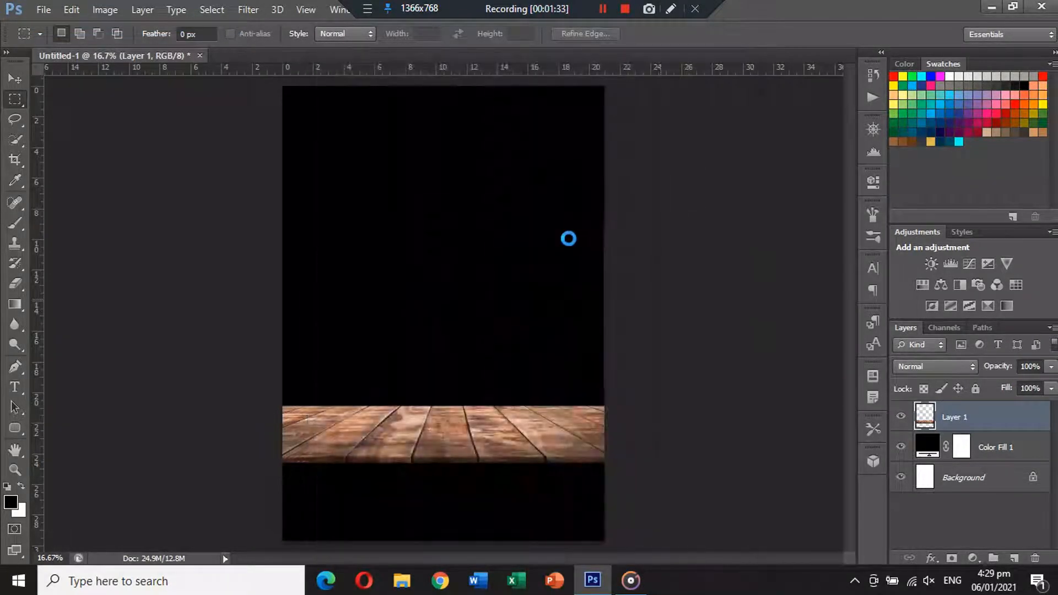
Step: Cut the entire Wood Texture image into the Untitled-1 document, discarding changes to the source file
key(ctrl+a)
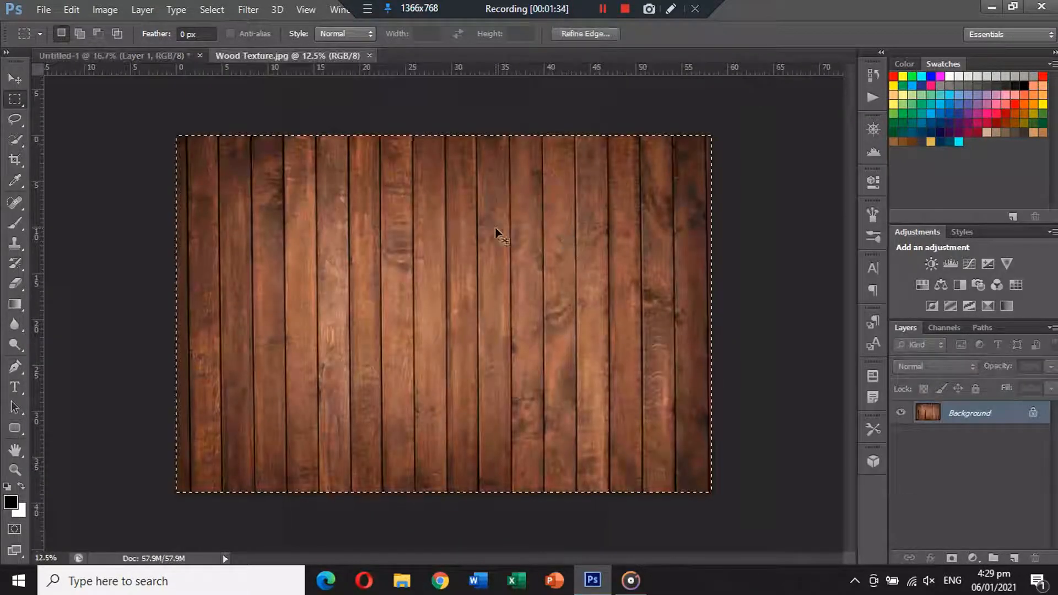
key(ctrl+x)
click(370, 56)
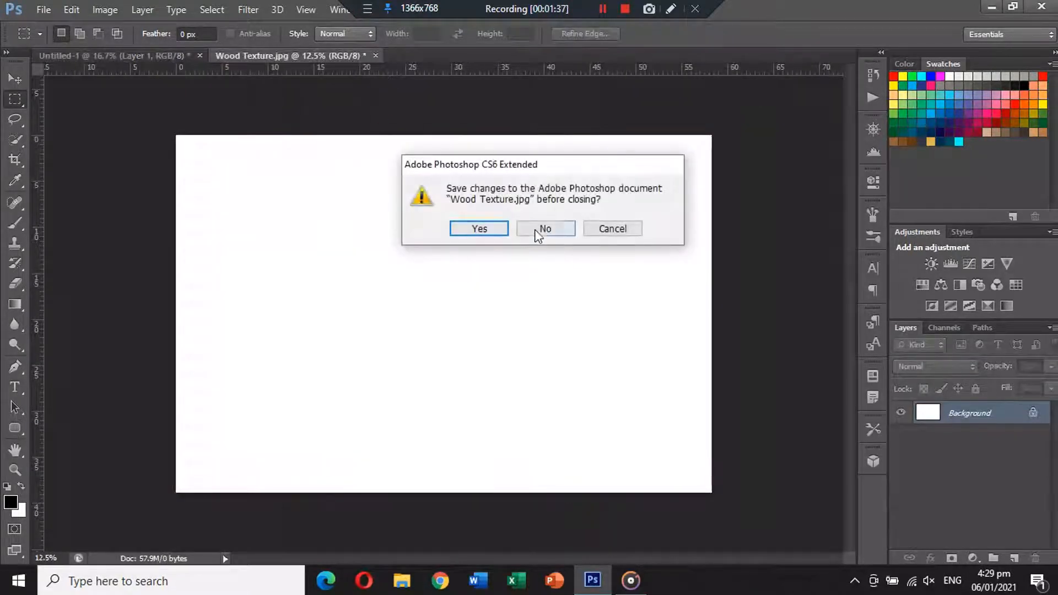
click(540, 231)
key(ctrl+v)
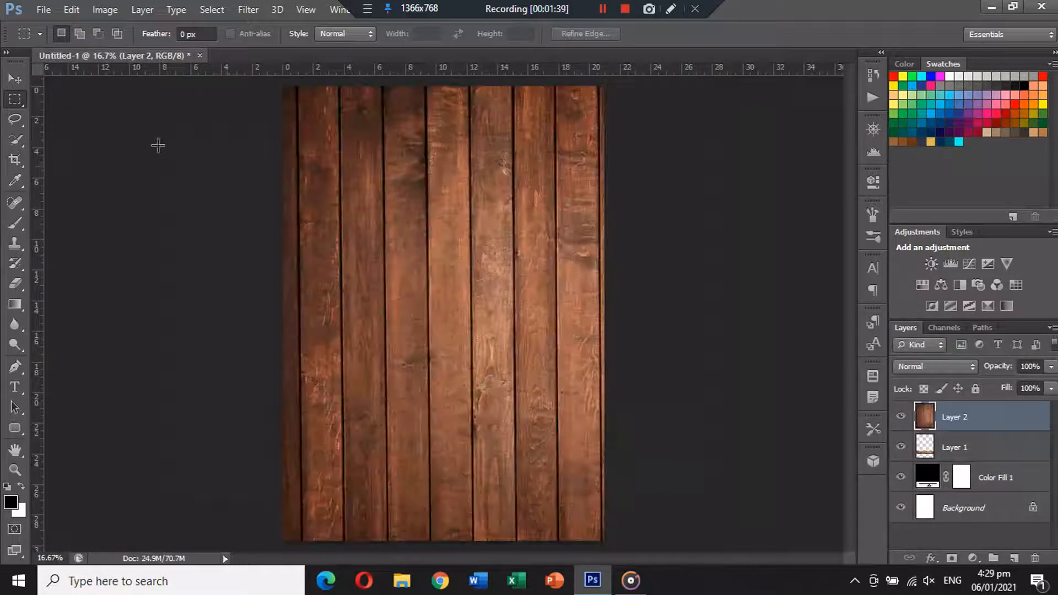
Step: Scale the pasted wood texture down proportionally to about 56% around its centre
click(15, 79)
key(ctrl+t)
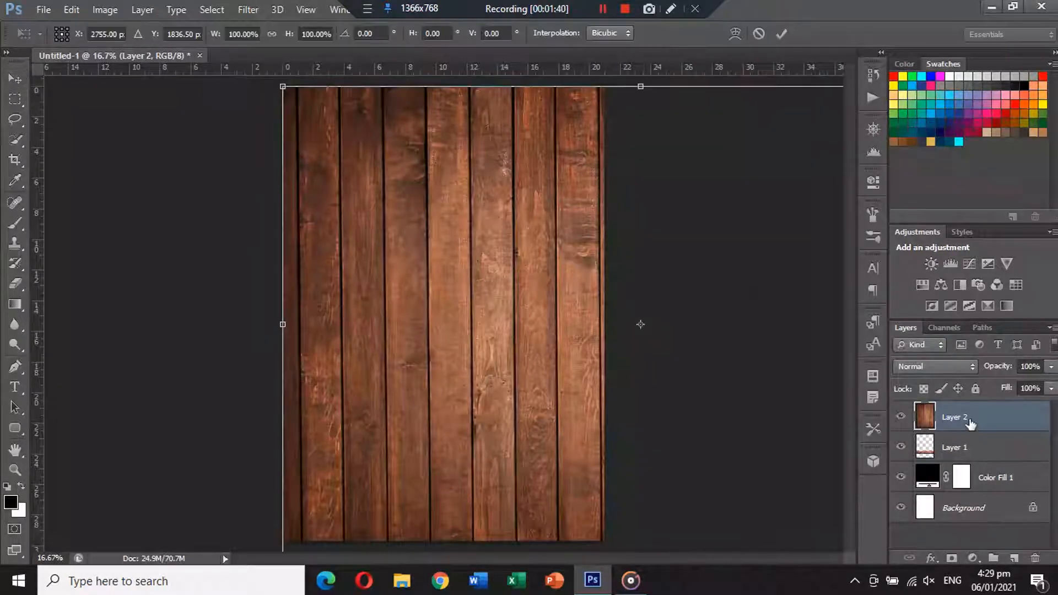
drag(283, 89, 408, 236)
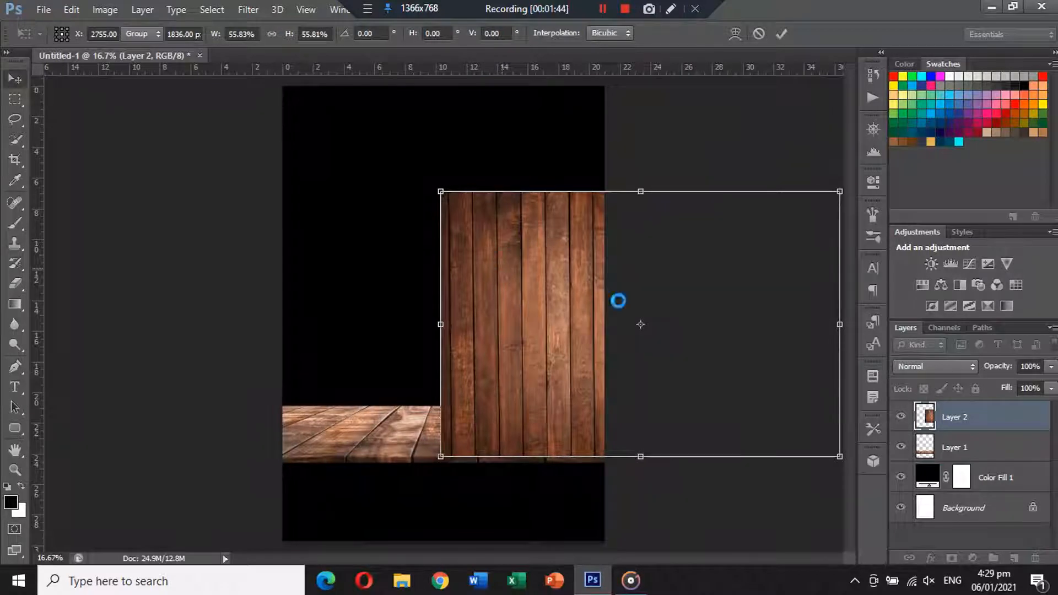
double_click(616, 300)
Step: Place the wood texture layer beneath the tabletop layer and shift the planks to the lower part of the page
drag(983, 417, 982, 449)
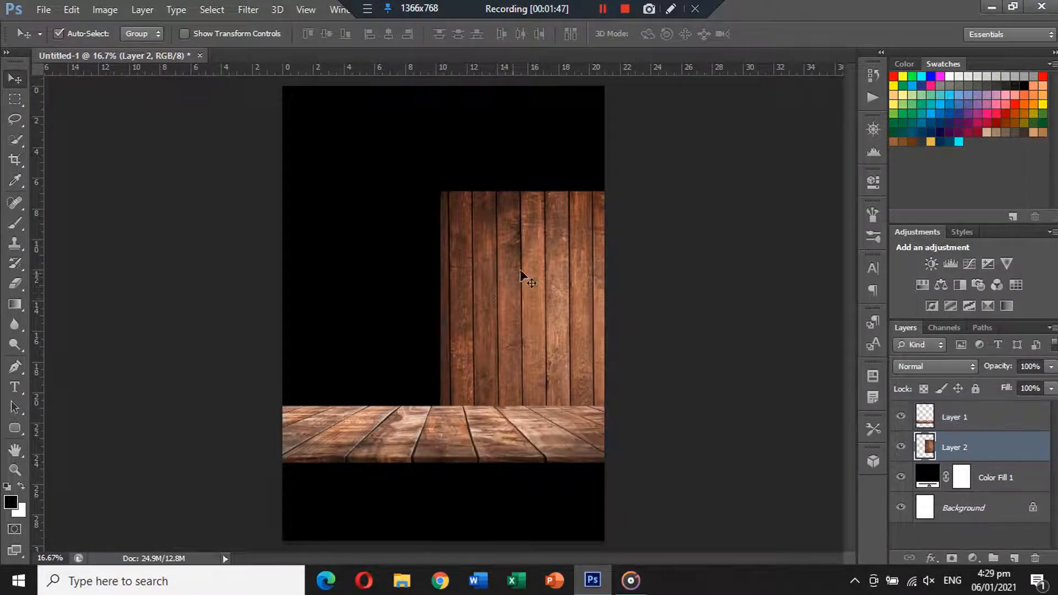
drag(524, 276, 342, 463)
Step: Enlarge the wood texture to about 281% so its planks cover the page from near the top edge to the bottom
key(ctrl+minus)
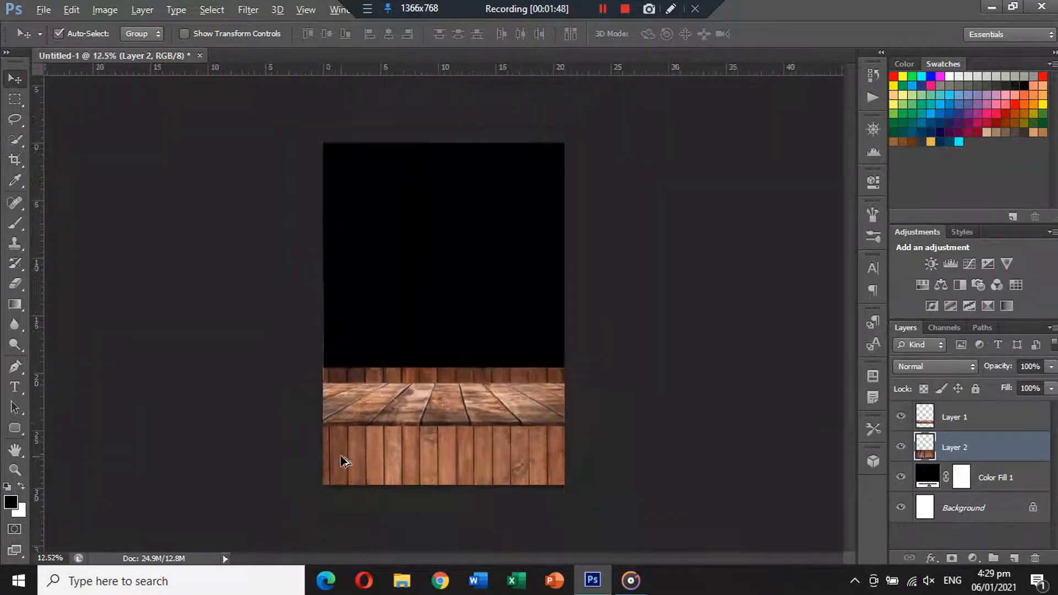
key(ctrl+t)
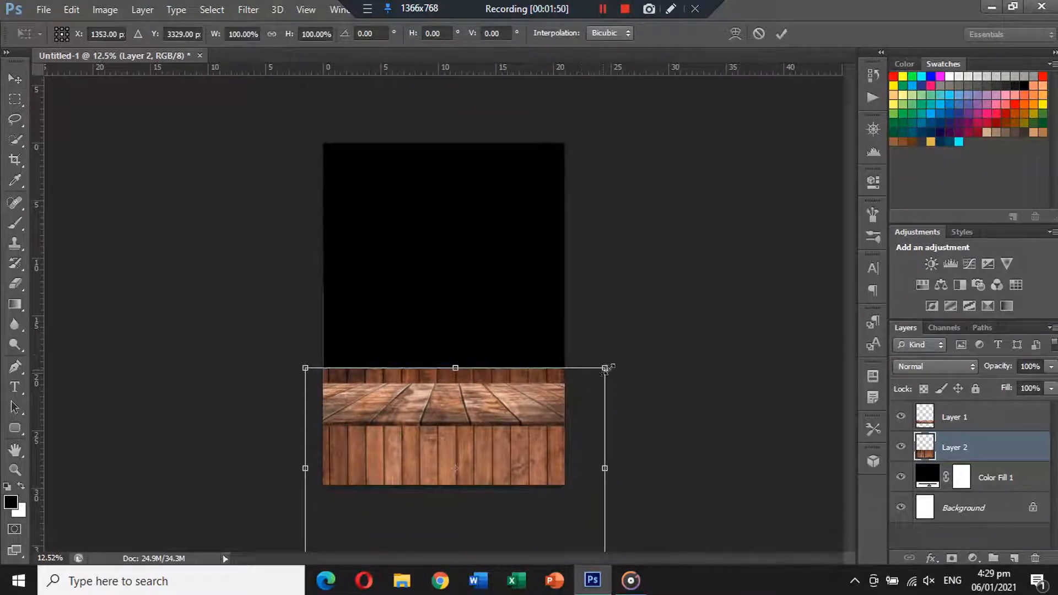
drag(605, 369, 783, 309)
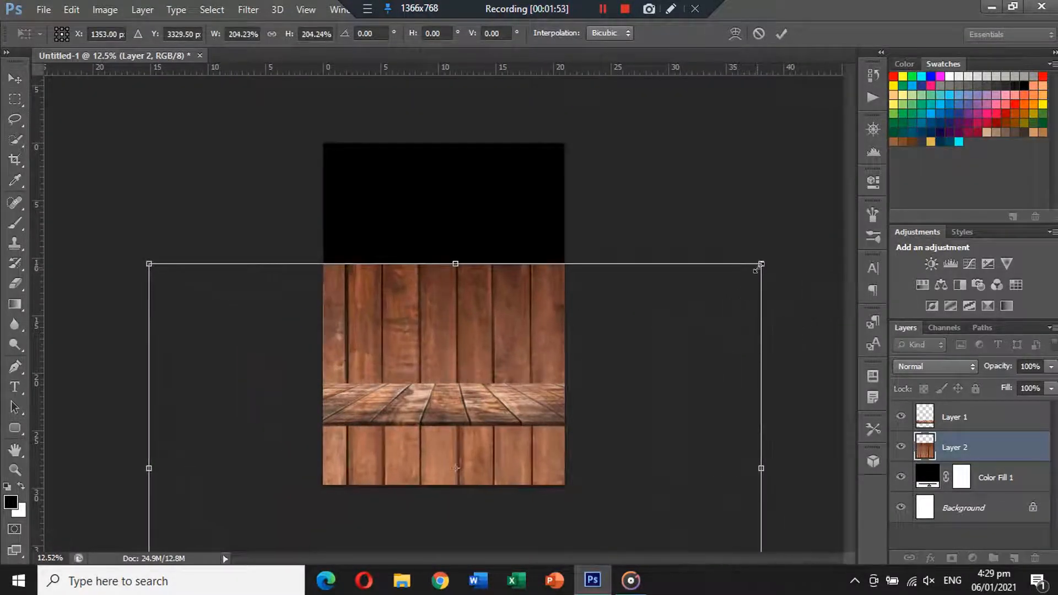
drag(758, 267, 801, 236)
drag(657, 418, 664, 411)
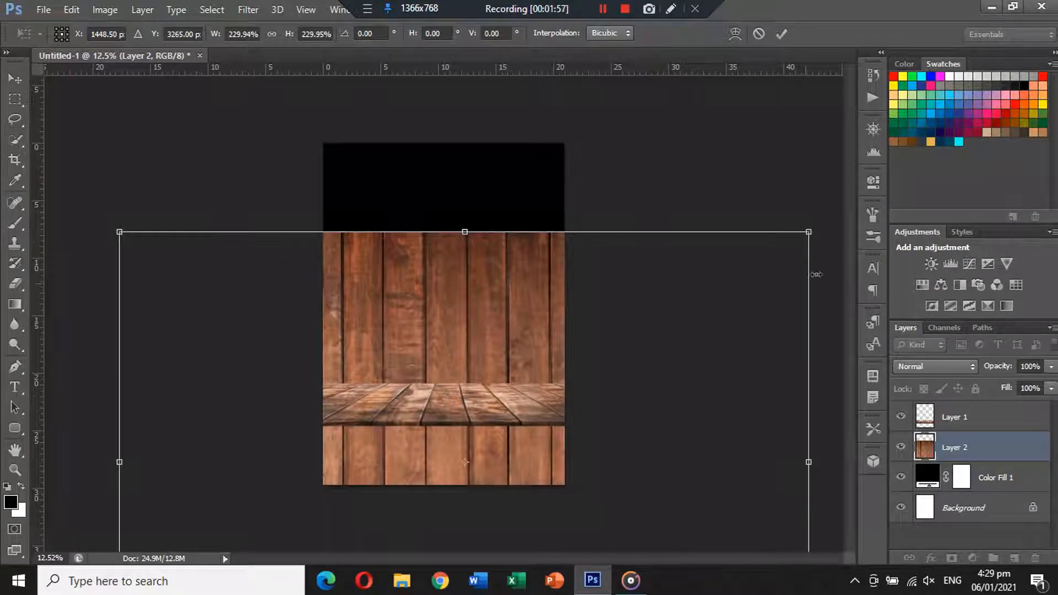
drag(825, 226, 883, 205)
drag(734, 274, 738, 276)
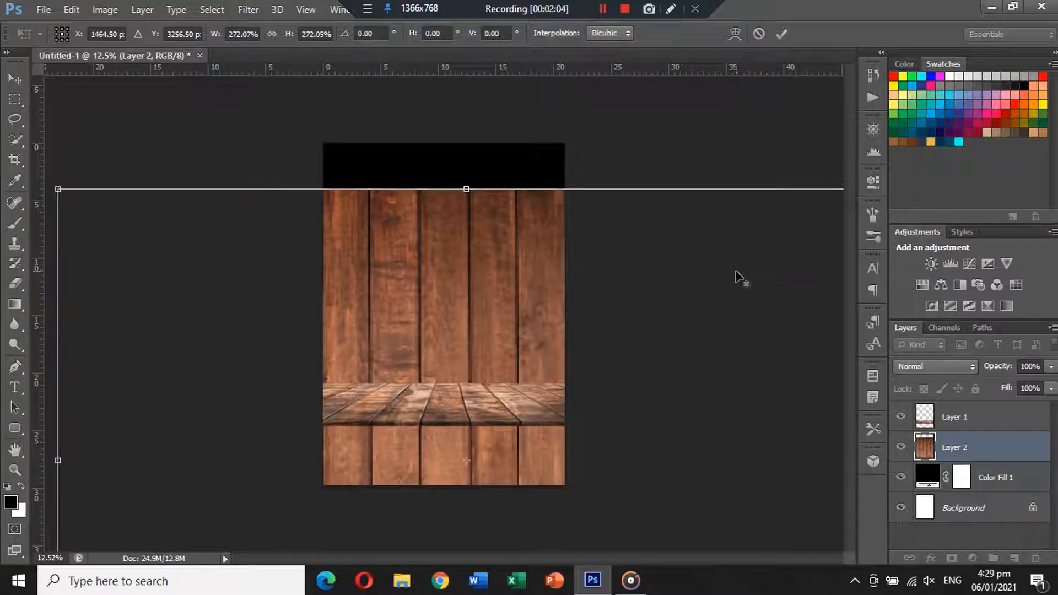
key(ctrl+minus)
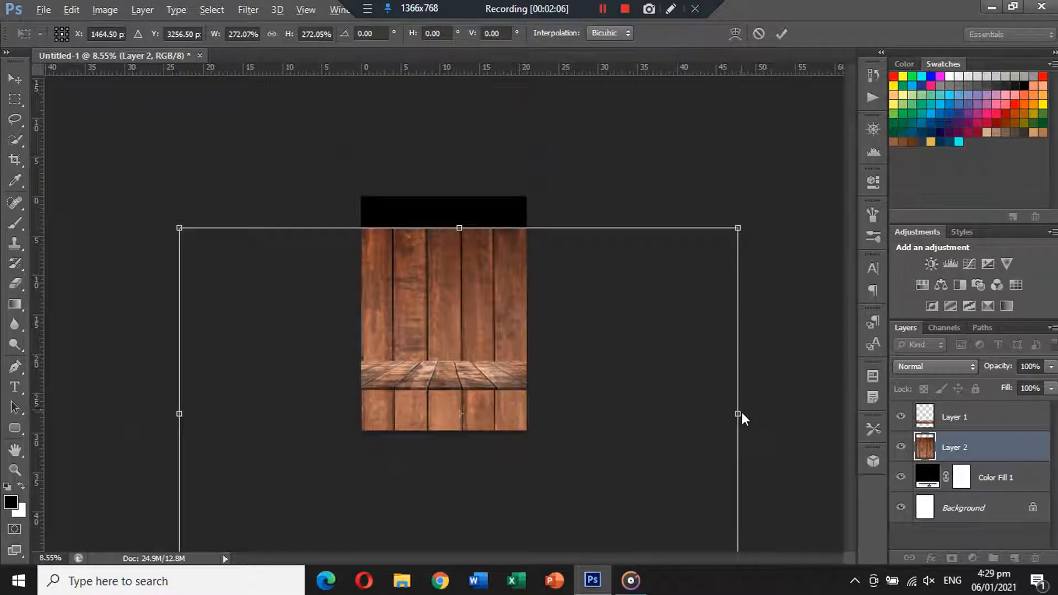
drag(737, 414, 737, 413)
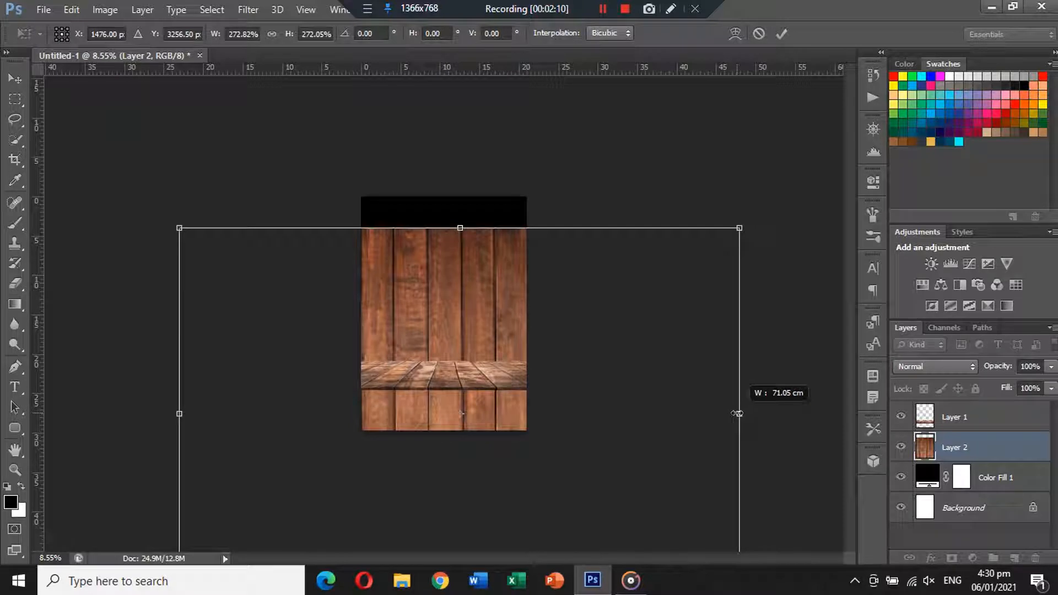
drag(739, 228, 747, 222)
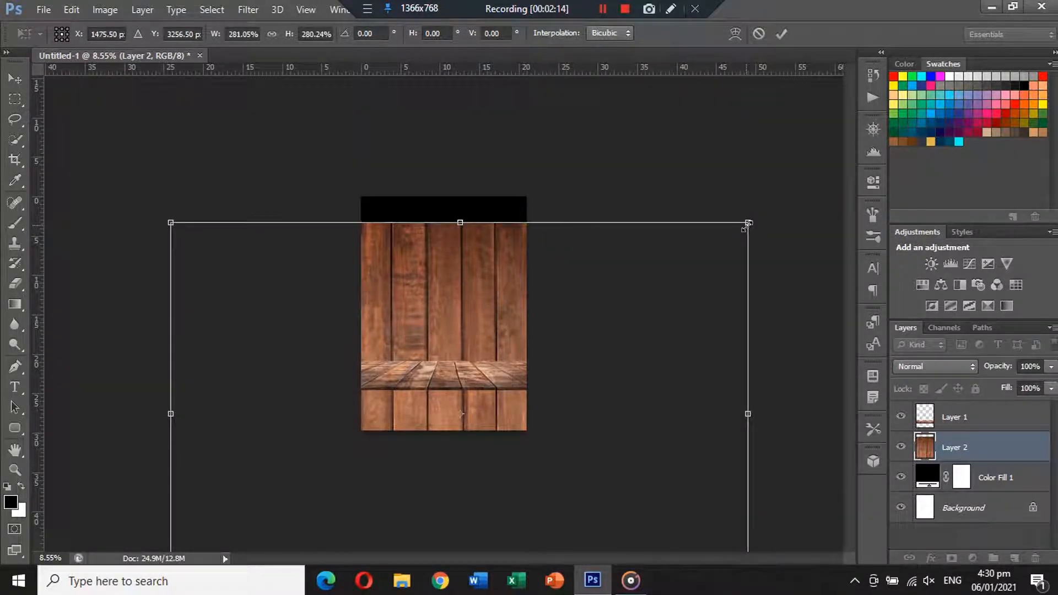
key(Return)
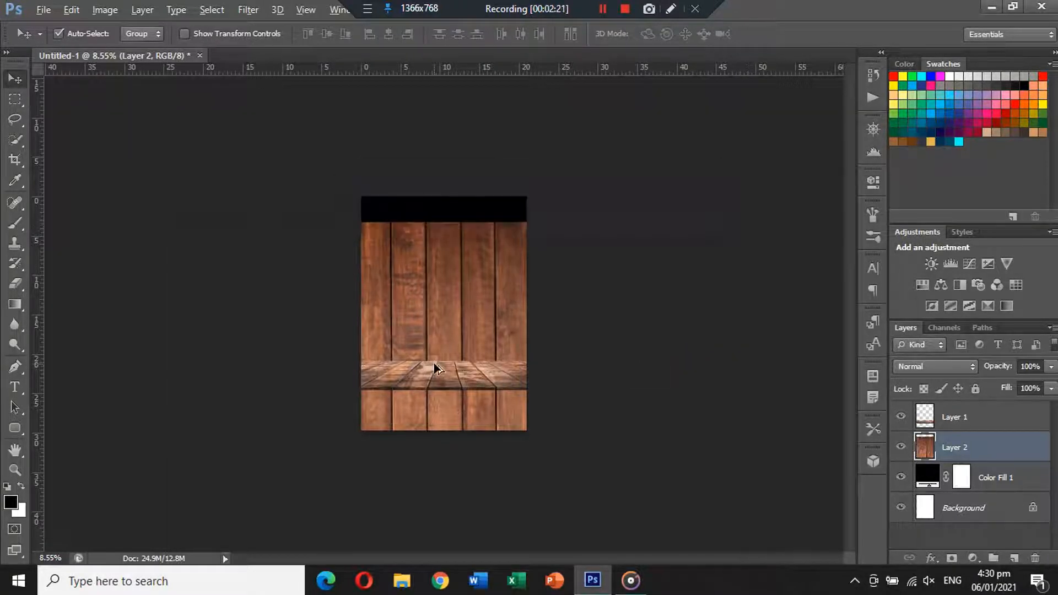
Step: Delete the wood texture's planks above the tabletop using a rectangular selection, then clear the selection
scroll(435, 365, up, 3)
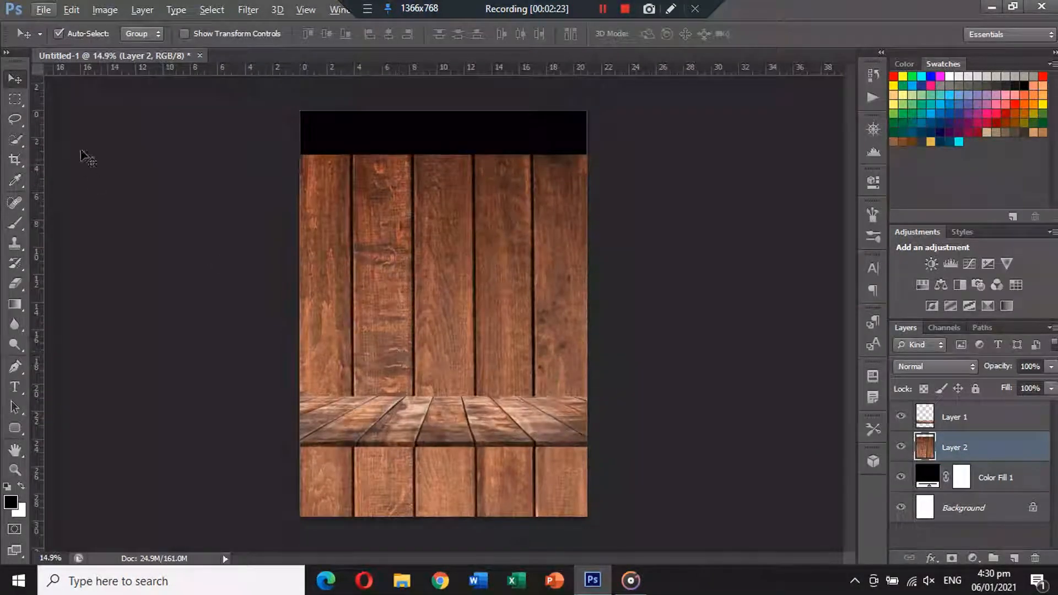
click(15, 99)
drag(587, 111, 235, 410)
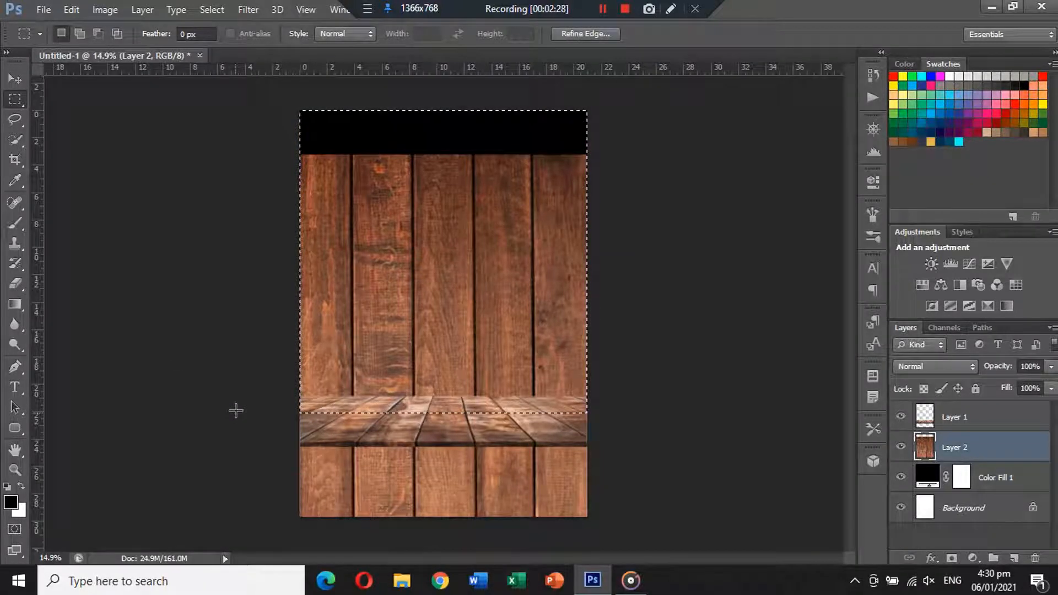
key(Delete)
click(15, 79)
key(ctrl+d)
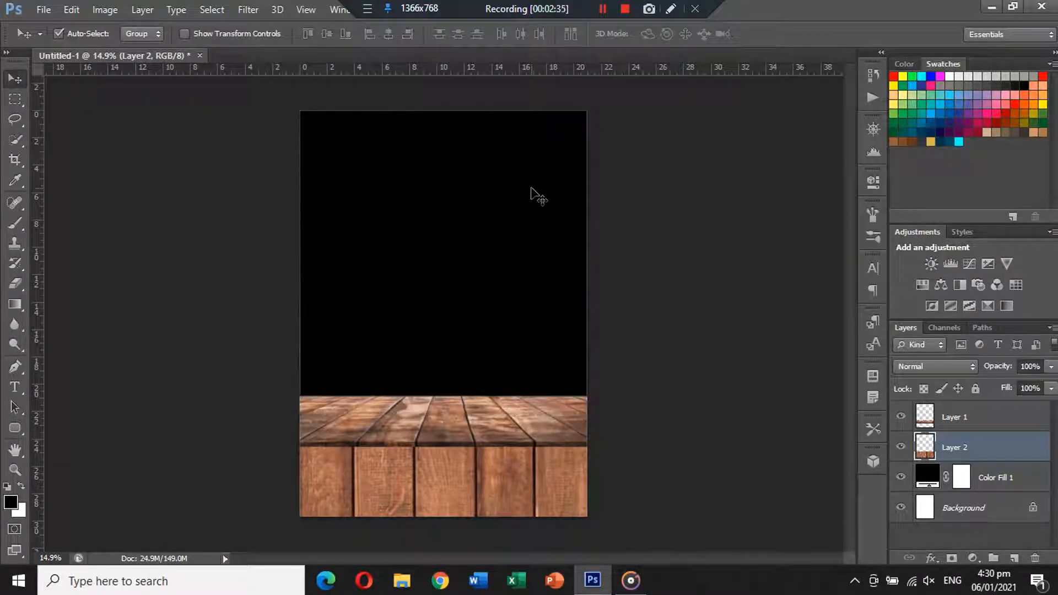
Step: Add a new empty layer above the tabletop layer (Layer 1)
scroll(523, 250, up, 3)
scroll(523, 252, down, 2)
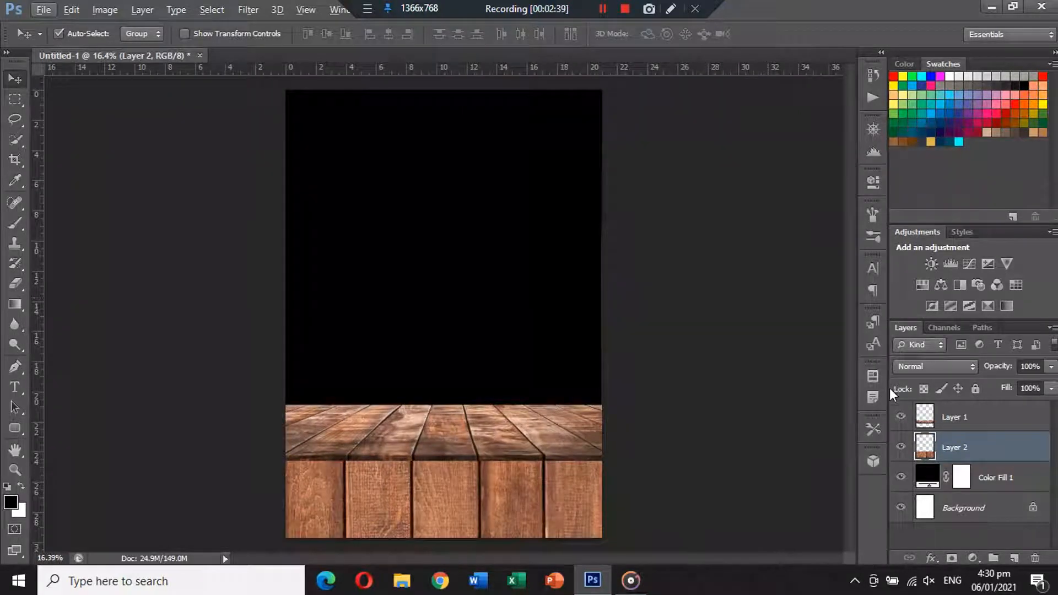
click(1031, 424)
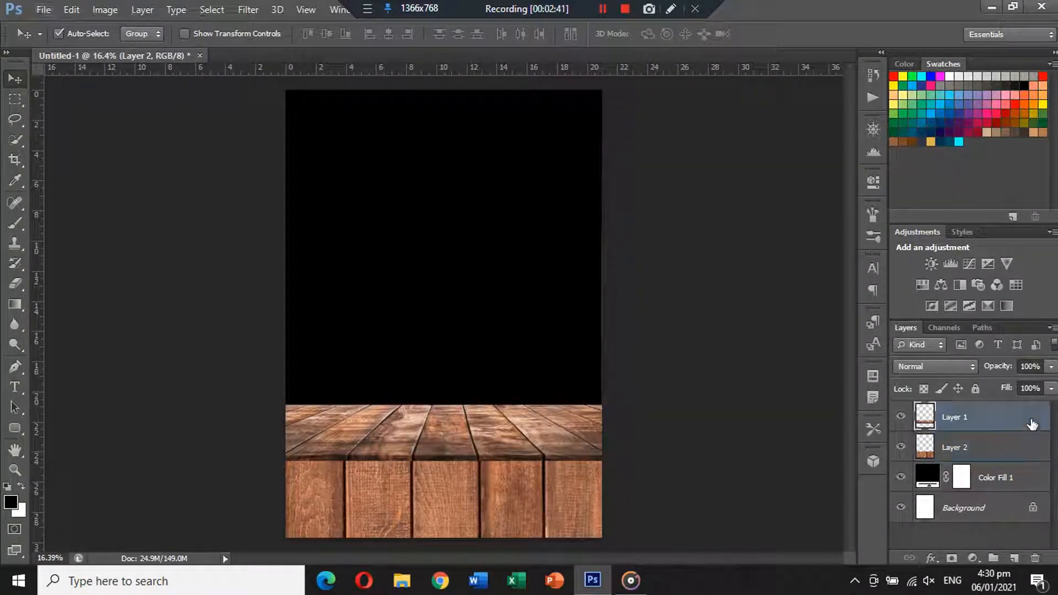
click(1013, 558)
Step: Paint soft black shading with a 900 px brush along the page's lower edge and the tabletop's rear edge, undoing the stroke down the right side
click(15, 223)
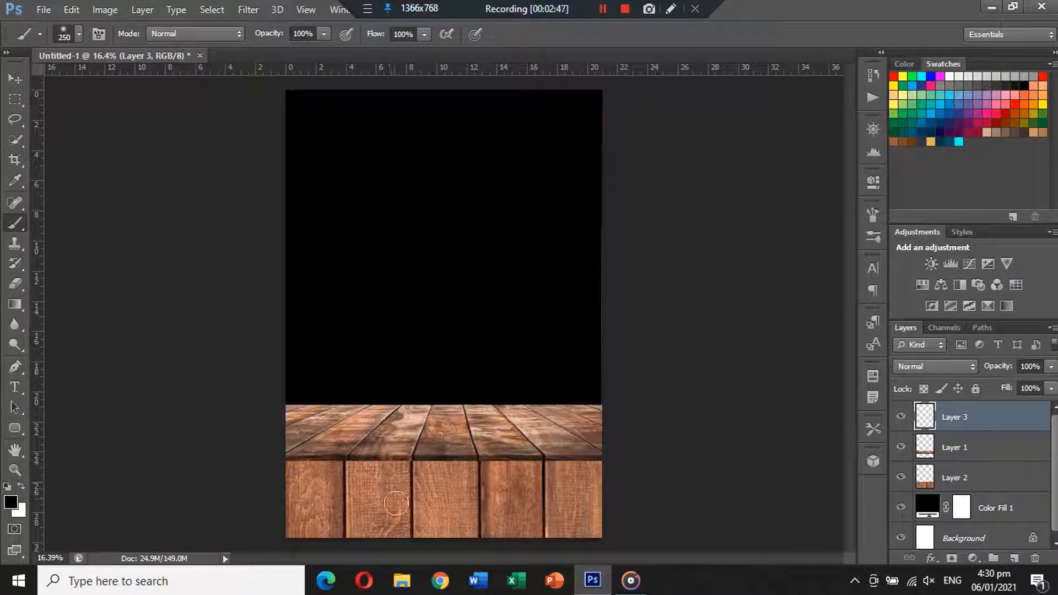
key(bracketright)
key(bracketright)
key(bracketright)
key(bracketright)
key(bracketright)
key(bracketright)
key(bracketright)
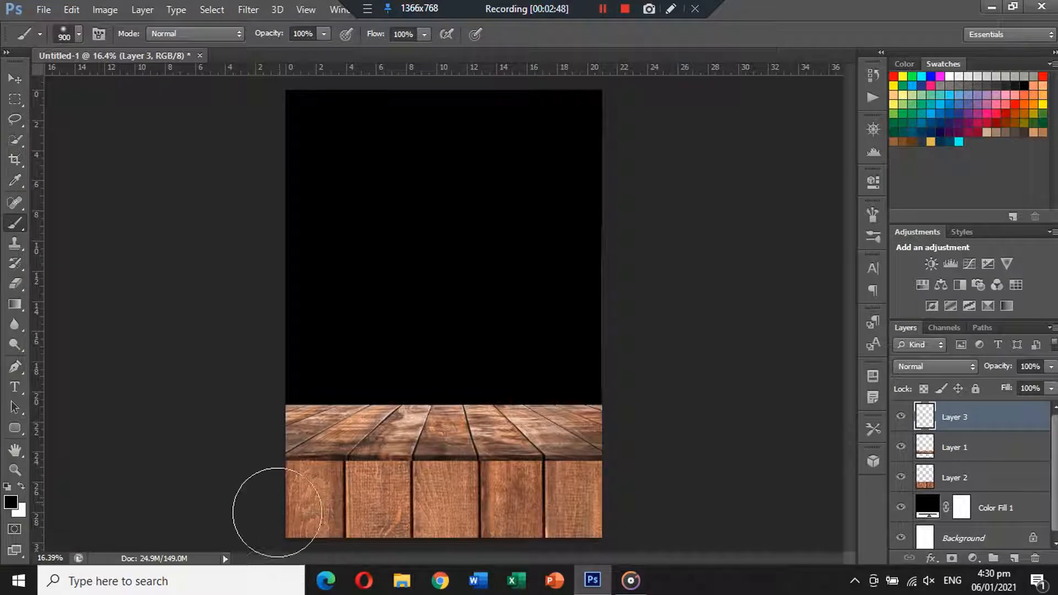
drag(276, 512, 737, 538)
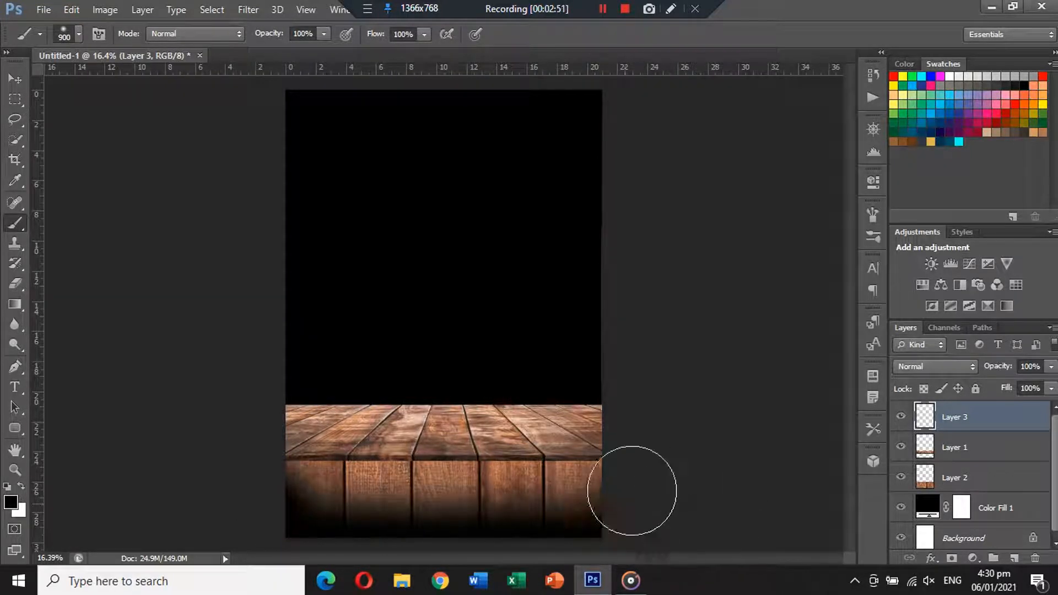
drag(647, 389, 1, 393)
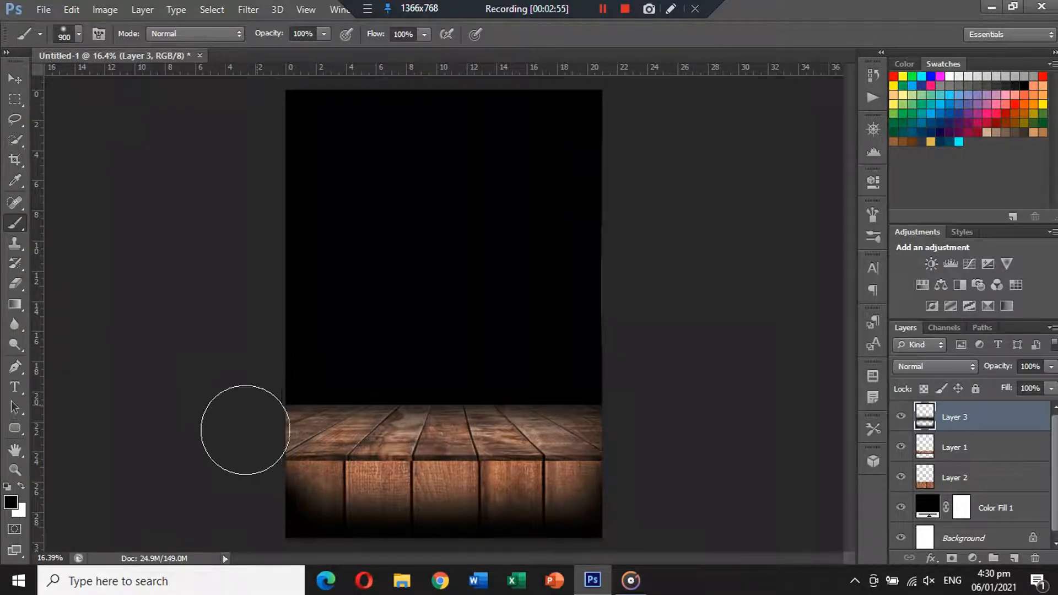
mouse_move(574, 432)
mouse_down()
mouse_move(606, 430)
mouse_move(634, 542)
mouse_up()
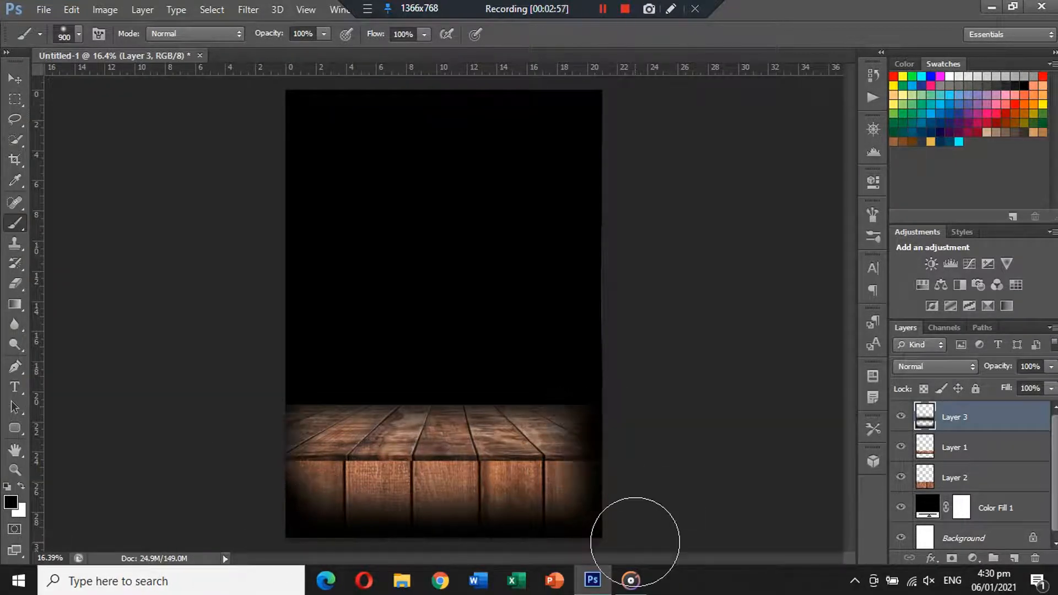
key(ctrl+z)
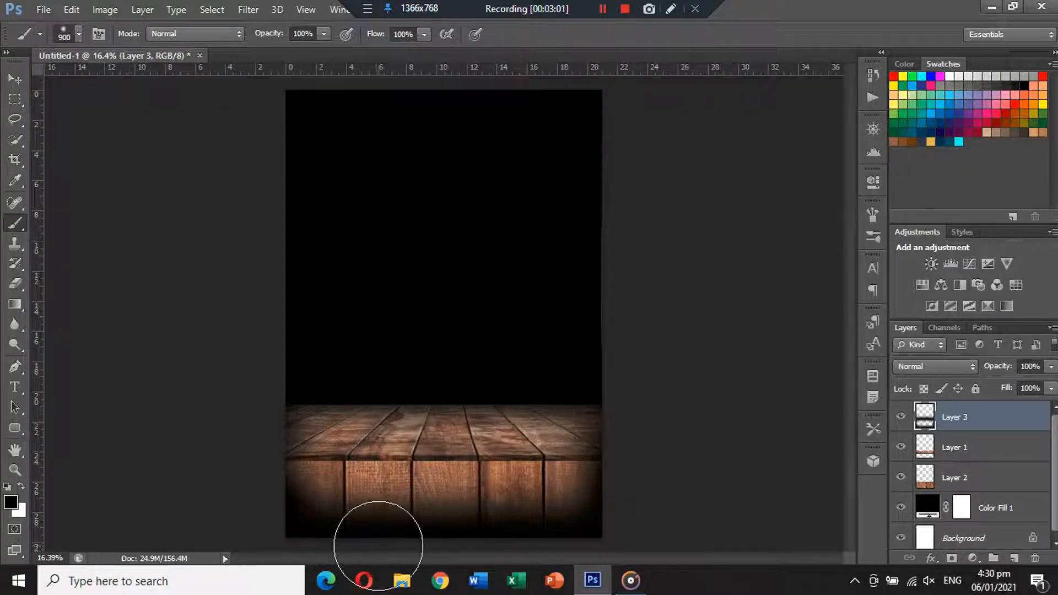
drag(578, 380, 95, 382)
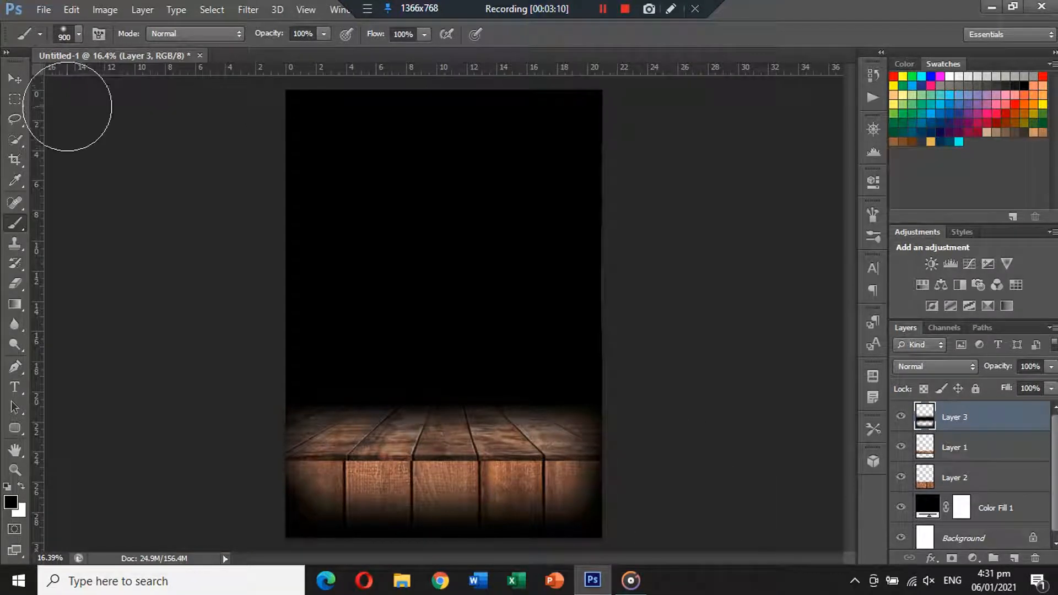
Step: Open the Burger and Fries images from the Icons folder together
click(18, 79)
click(42, 12)
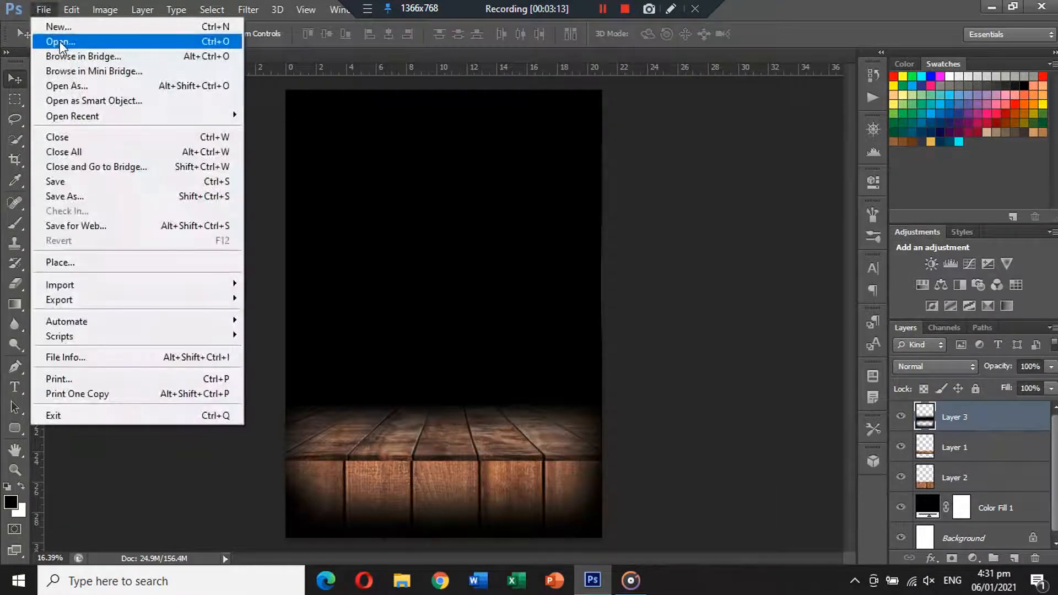
click(55, 39)
click(543, 181)
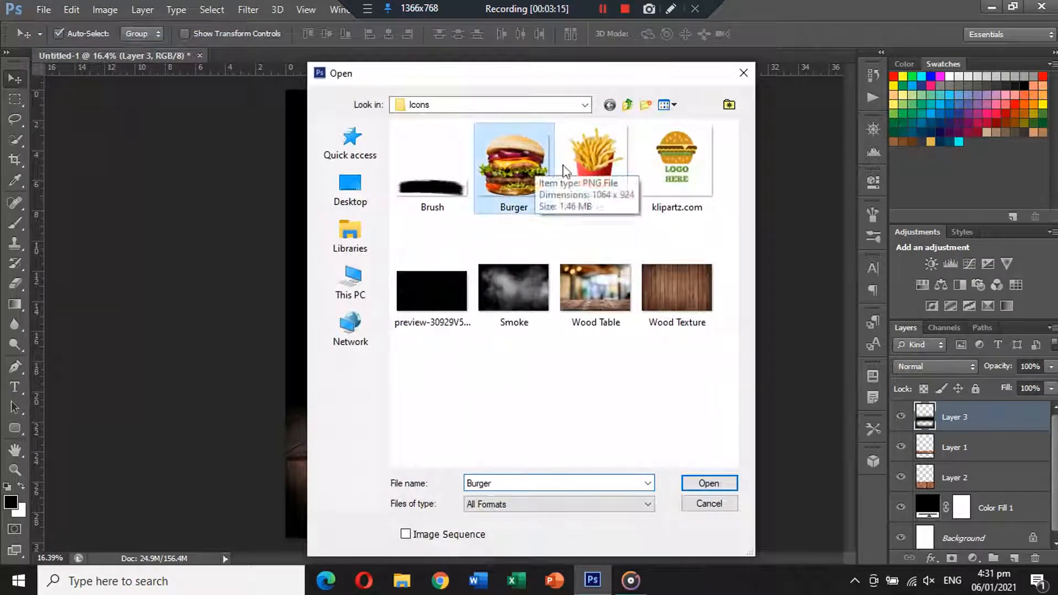
ctrl+click(593, 167)
click(709, 483)
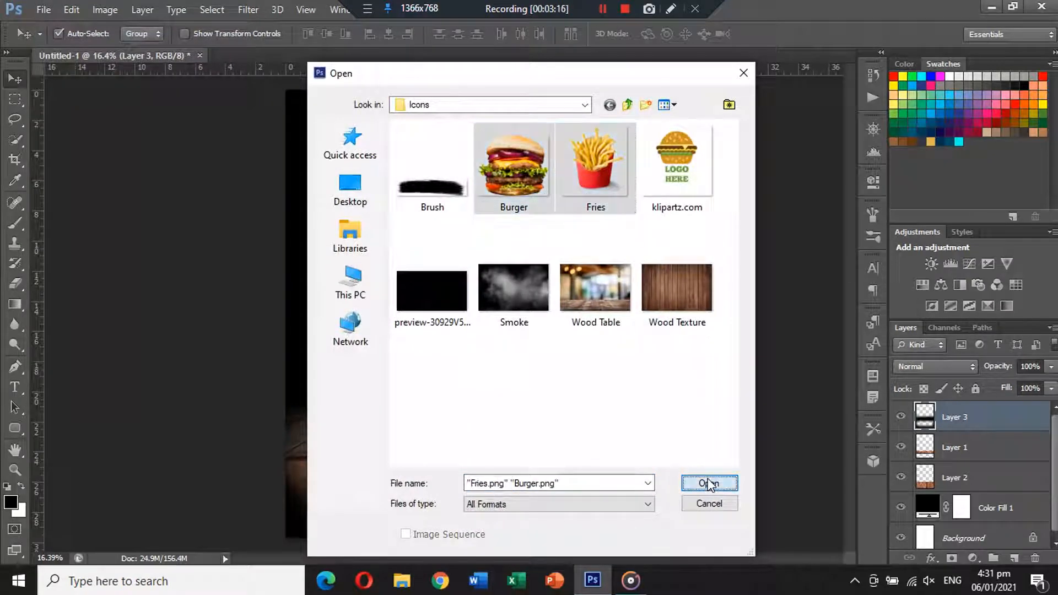
Step: Cut the whole fries image into the Untitled-1 document, closing Fries.png without saving
key(ctrl+a)
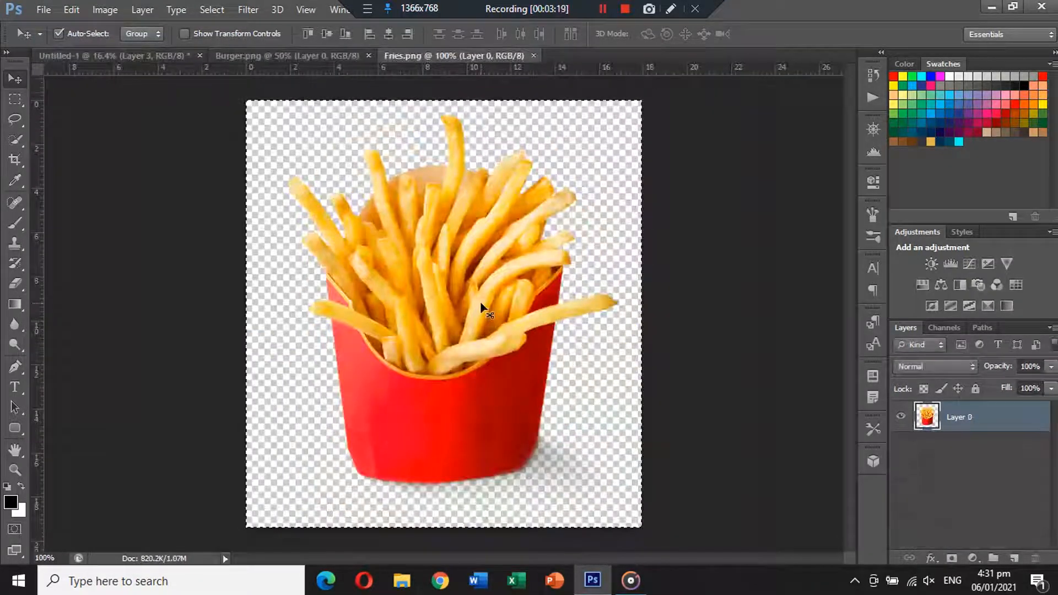
key(ctrl+x)
click(539, 55)
click(560, 227)
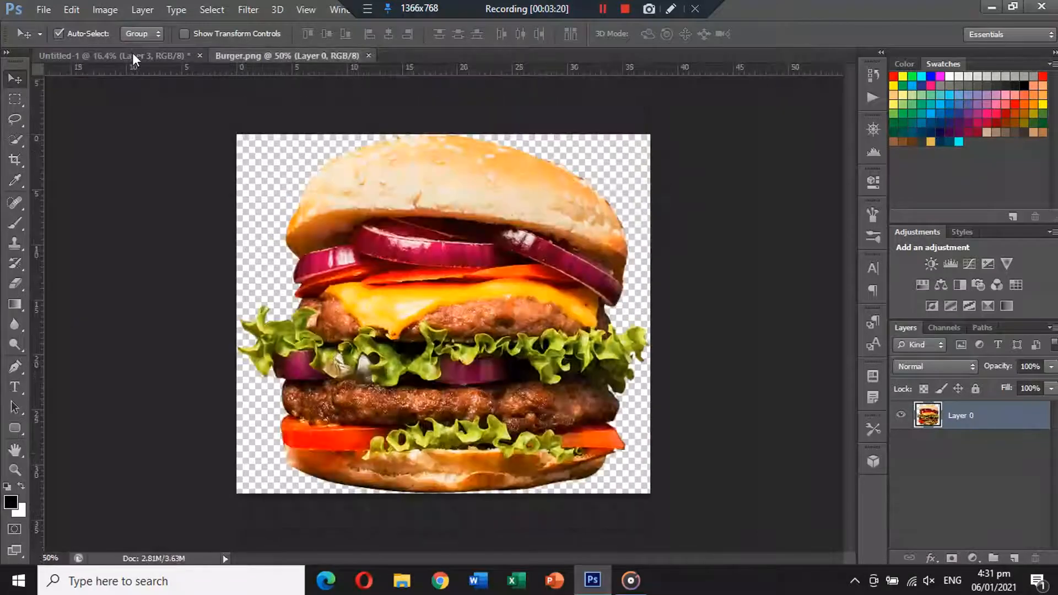
click(132, 55)
key(ctrl+v)
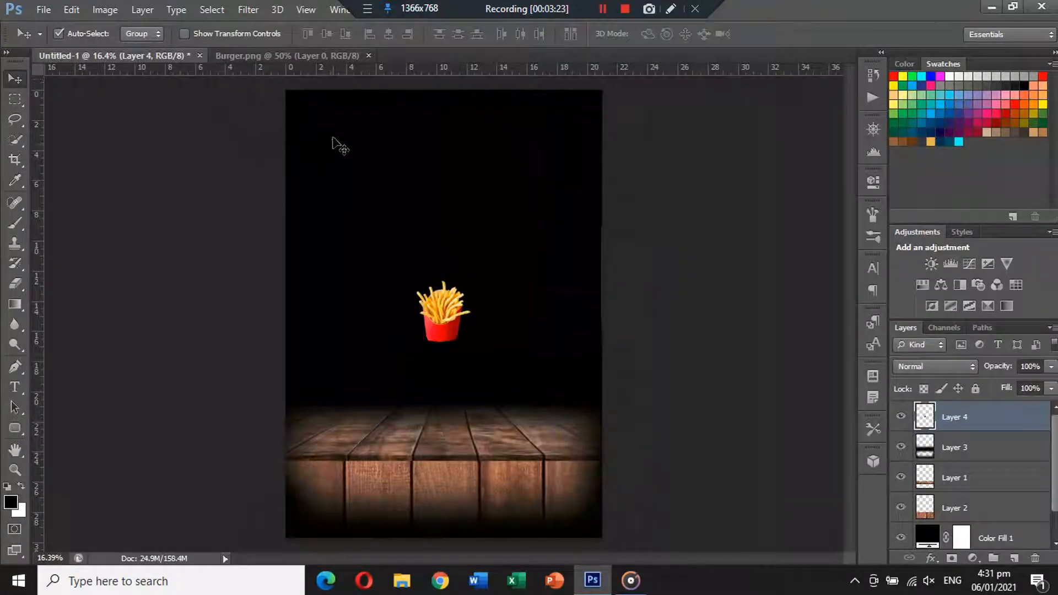
Step: Cut the burger image into the Untitled-1 document, closing Burger.png without saving
click(305, 55)
key(ctrl+x)
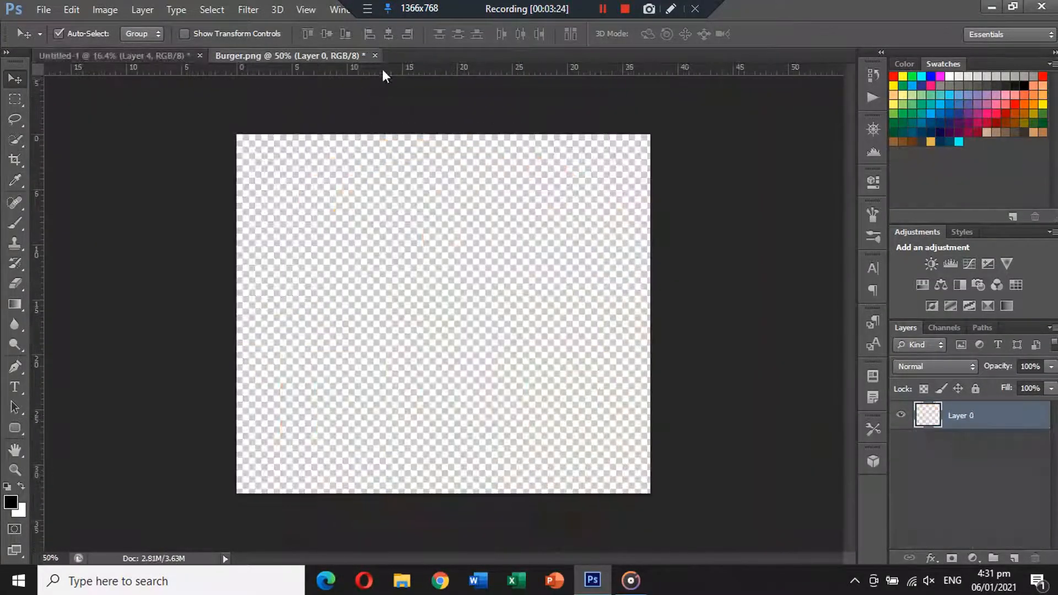
click(374, 56)
click(546, 228)
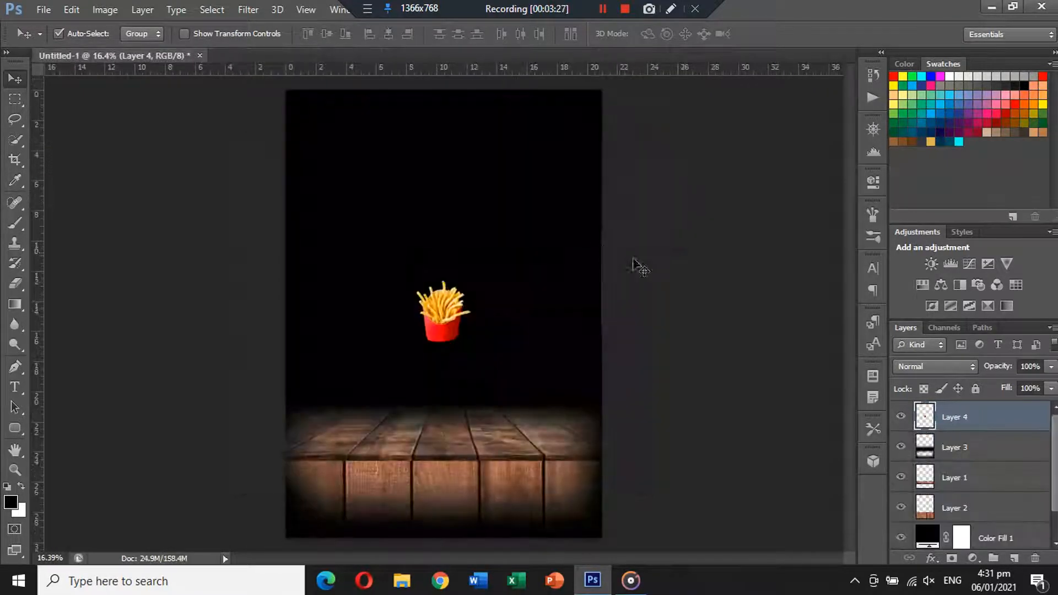
key(ctrl+v)
Step: Enlarge the burger to about 146% and stand it on the right half of the tabletop
drag(474, 312, 501, 372)
key(ctrl+t)
drag(553, 299, 585, 272)
drag(502, 365, 513, 331)
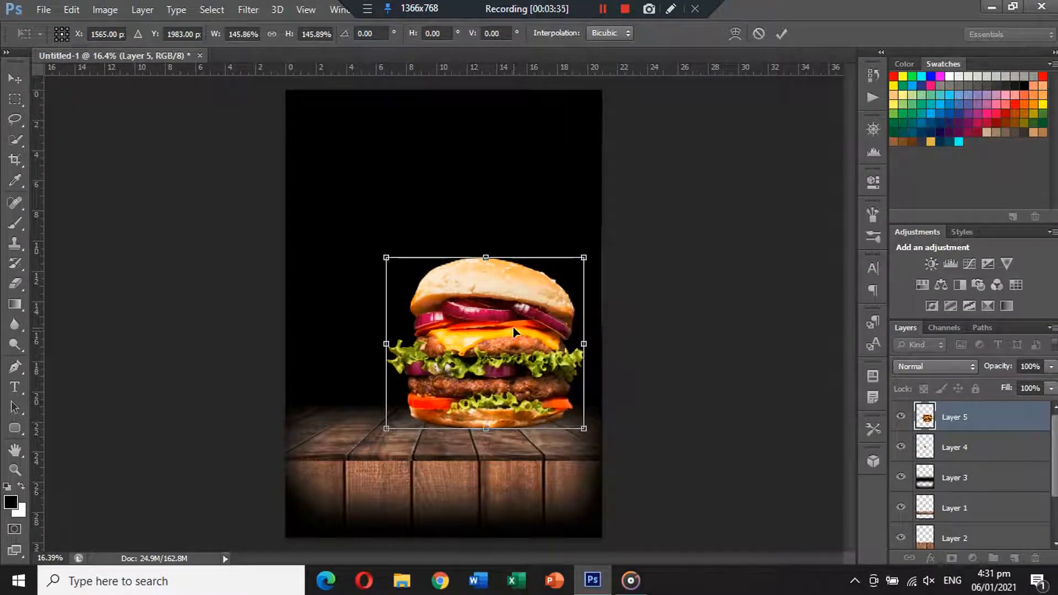
key(Return)
Step: Enlarge the fries to about 327% and stand them on the tabletop, partly behind the burger's left side
click(959, 448)
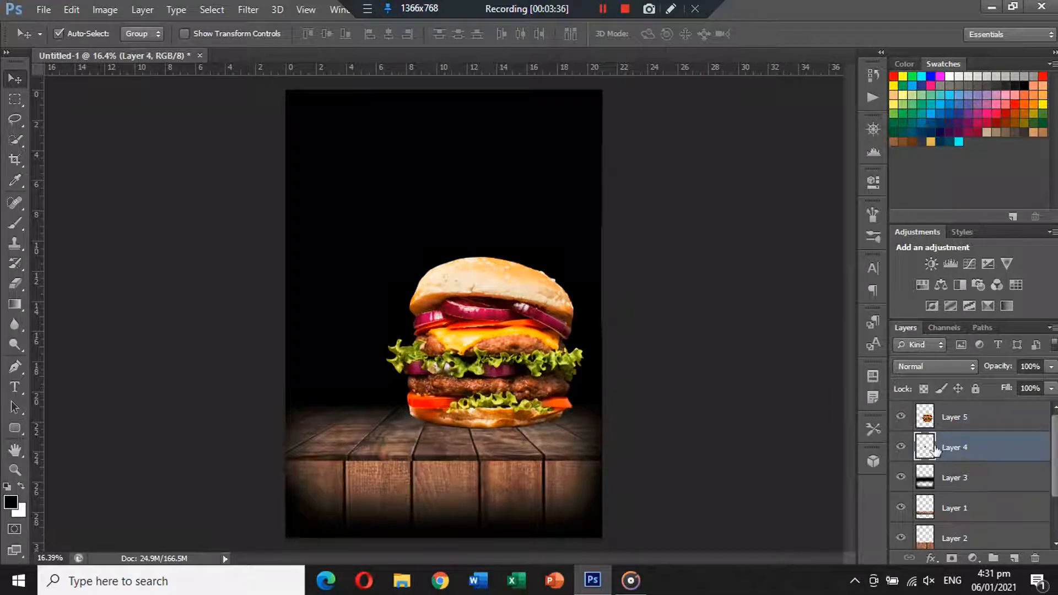
key(ctrl+t)
mouse_move(569, 241)
mouse_down()
mouse_move(582, 236)
mouse_move(575, 243)
mouse_up()
drag(508, 242, 466, 264)
drag(485, 225, 498, 229)
key(Return)
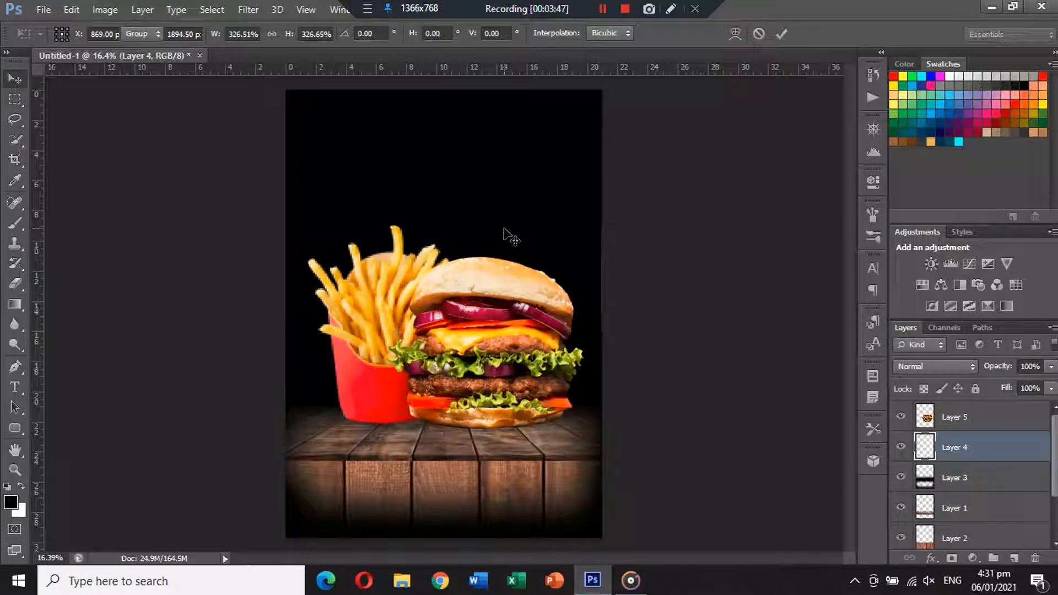
Step: Move the burger and fries together up by about 0.4 cm, then deselect them
shift+click(523, 342)
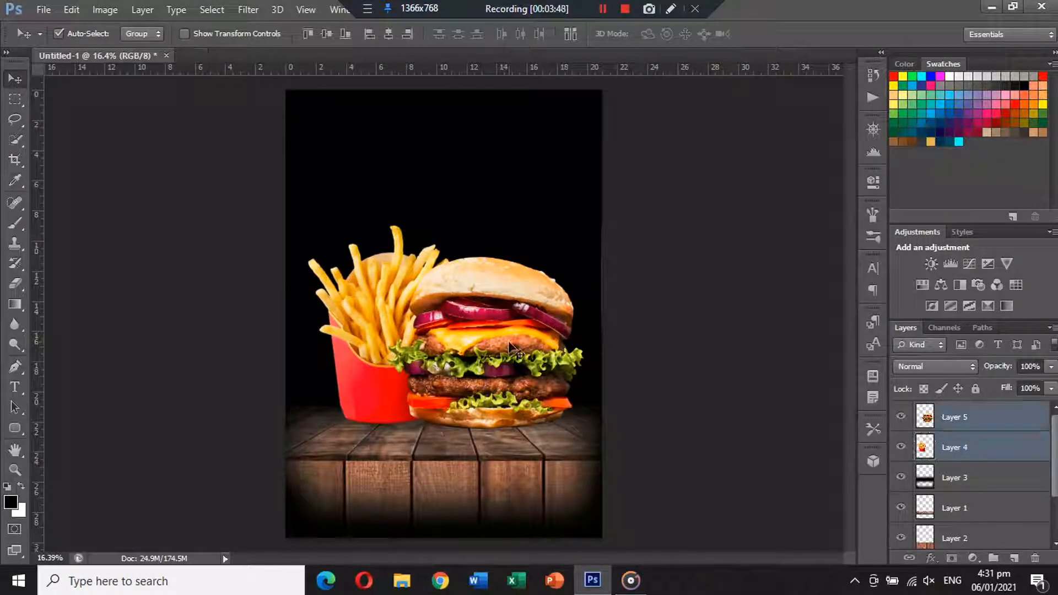
mouse_move(520, 344)
mouse_down()
mouse_move(514, 319)
mouse_move(517, 332)
mouse_up()
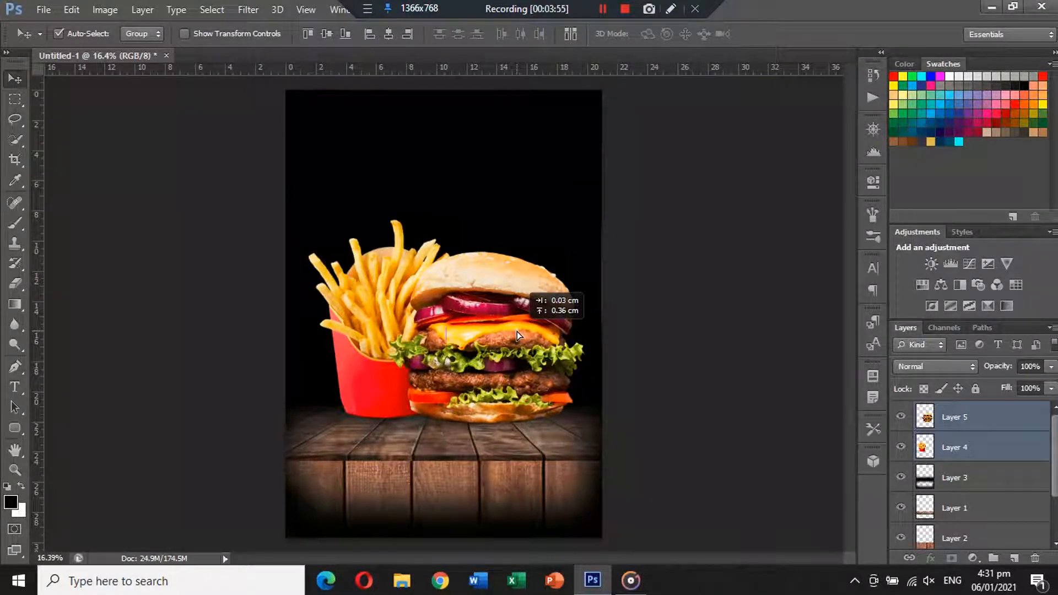
drag(517, 331, 517, 332)
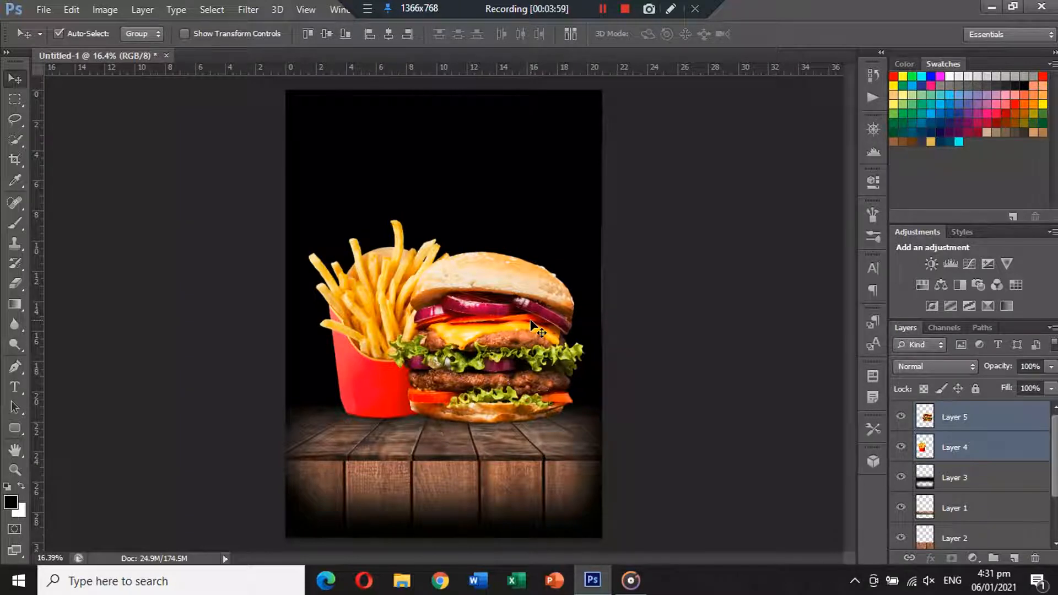
drag(532, 328, 532, 318)
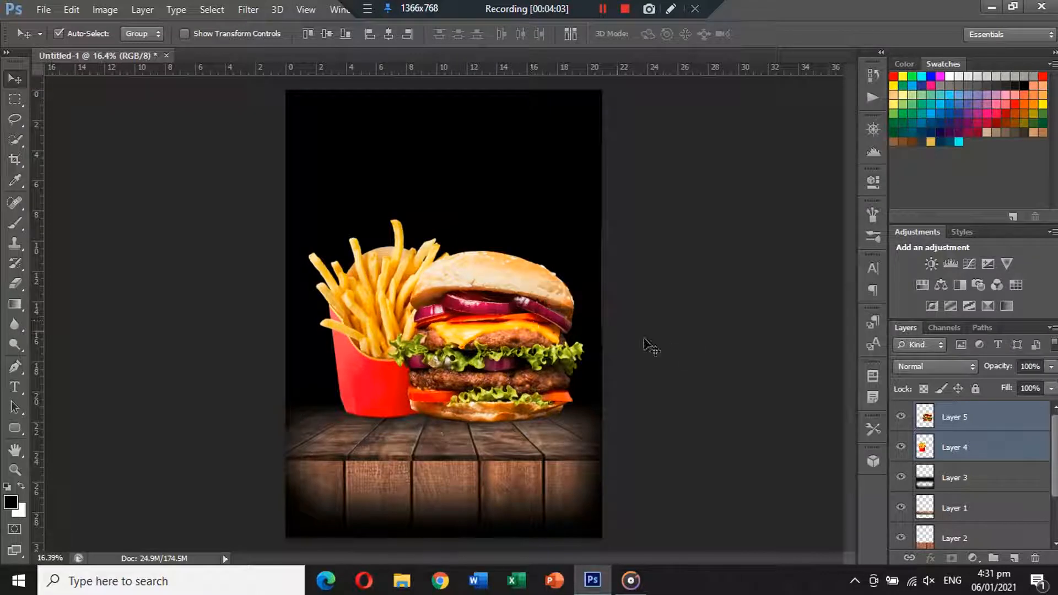
click(684, 348)
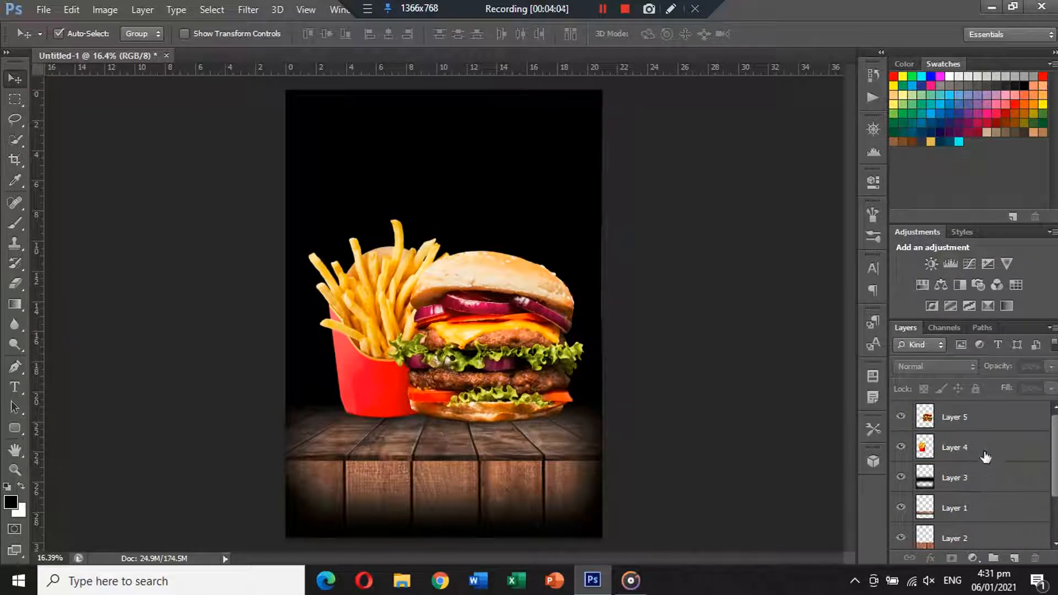
Step: Draw a flat black ellipse about 1140 by 208 px under the burger's base, directly above Layer 3
click(986, 477)
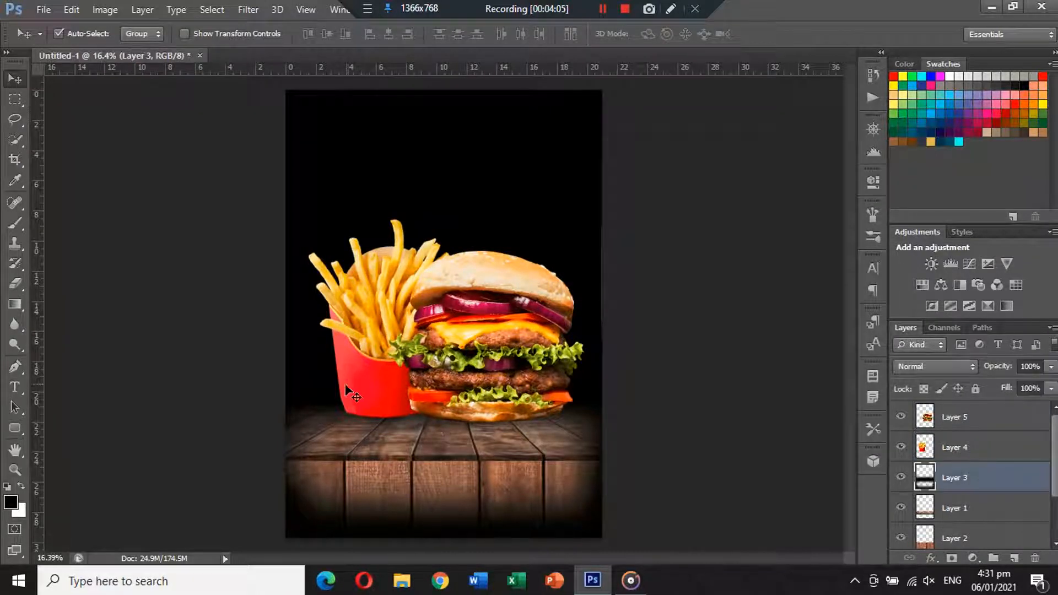
click(12, 429)
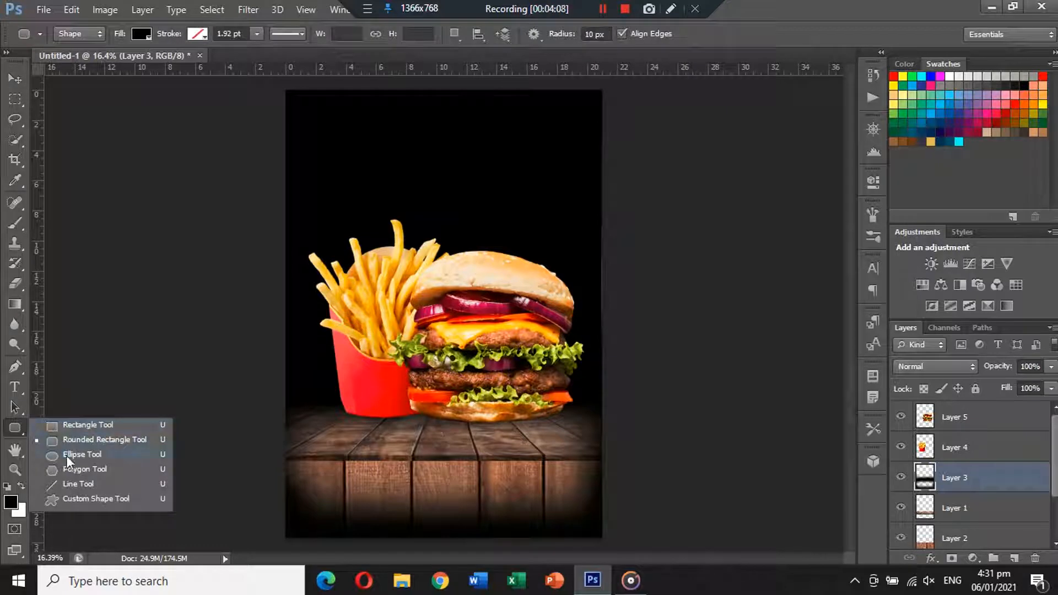
click(66, 454)
drag(413, 406, 561, 433)
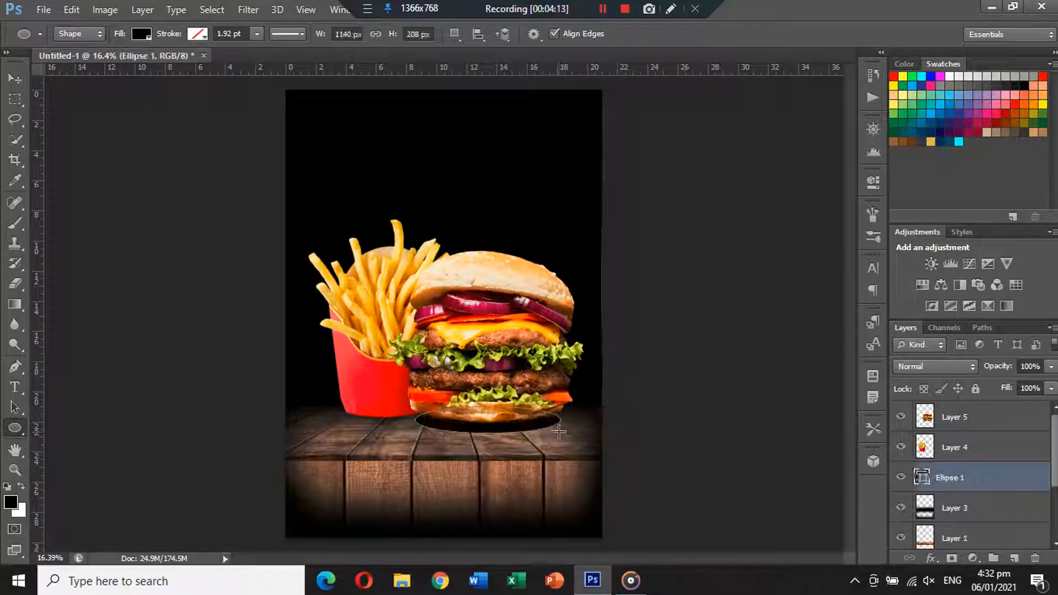
Step: Widen the black ellipse to about 111% so it spans the full width of the burger's base
click(15, 79)
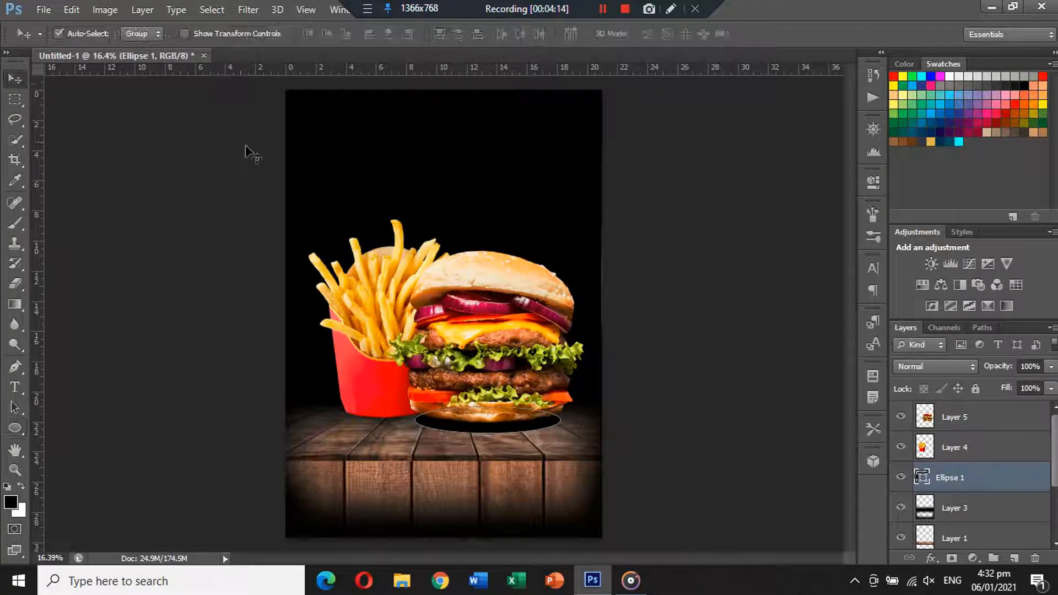
key(ctrl+t)
drag(566, 419, 573, 419)
drag(423, 418, 416, 418)
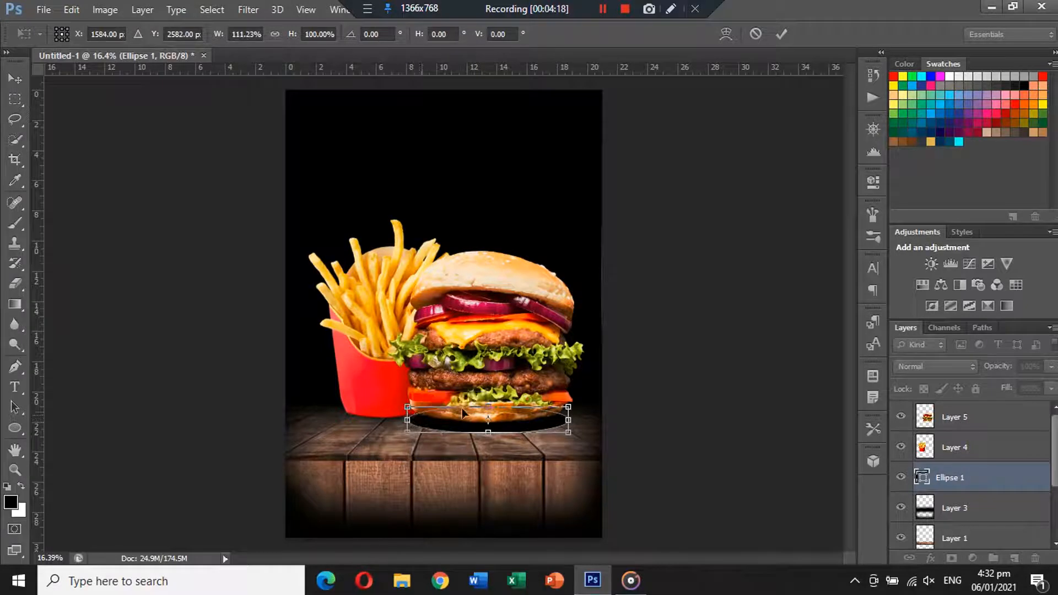
drag(483, 414, 477, 403)
key(Return)
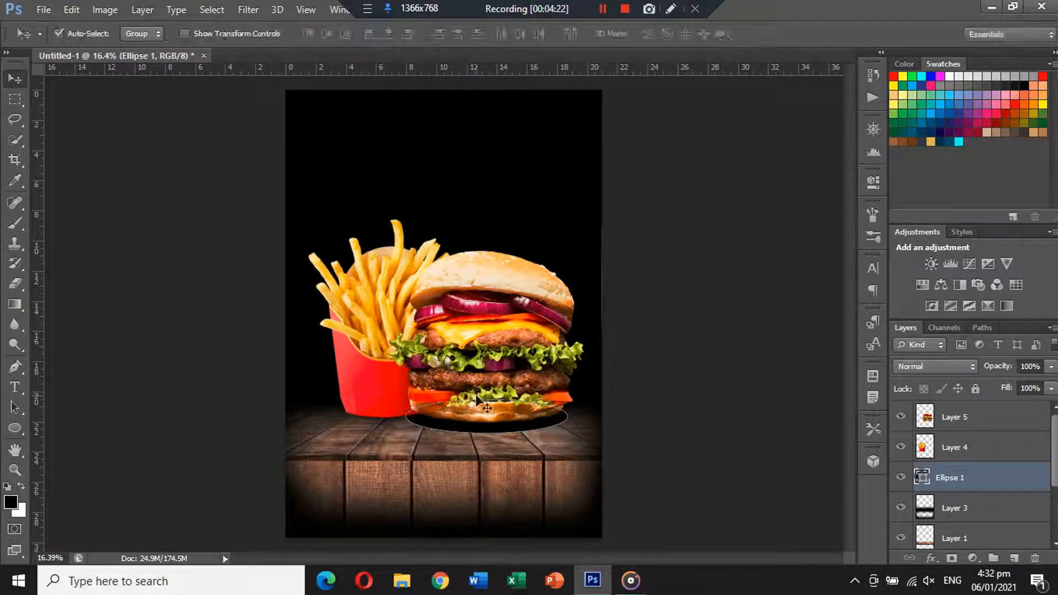
Step: Rasterize the ellipse under the burger, soften it with a 33.2-pixel Gaussian Blur and lower its opacity to 98%
click(255, 14)
mouse_move(375, 166)
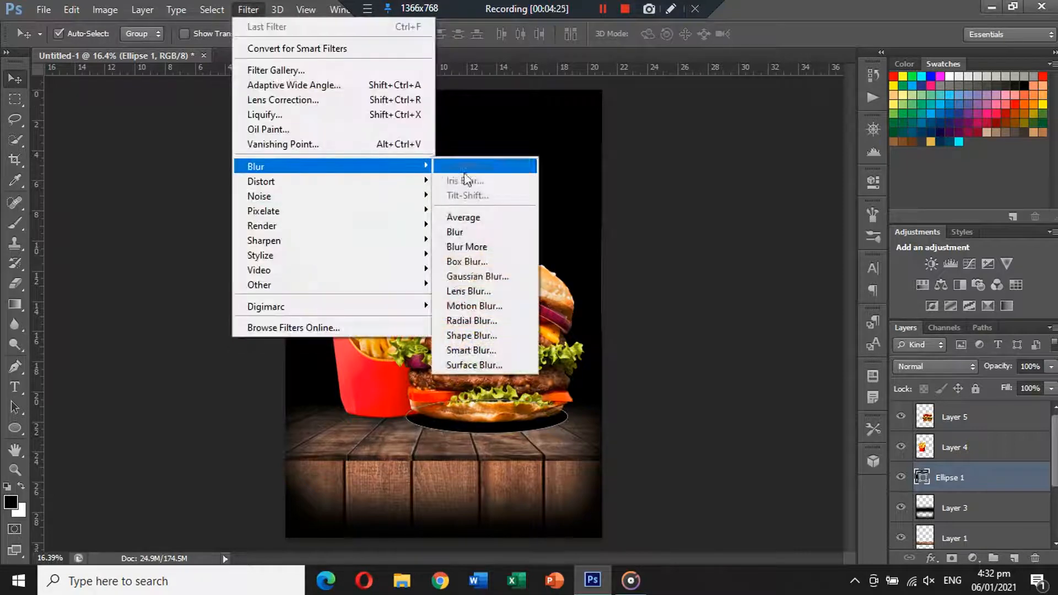
click(486, 277)
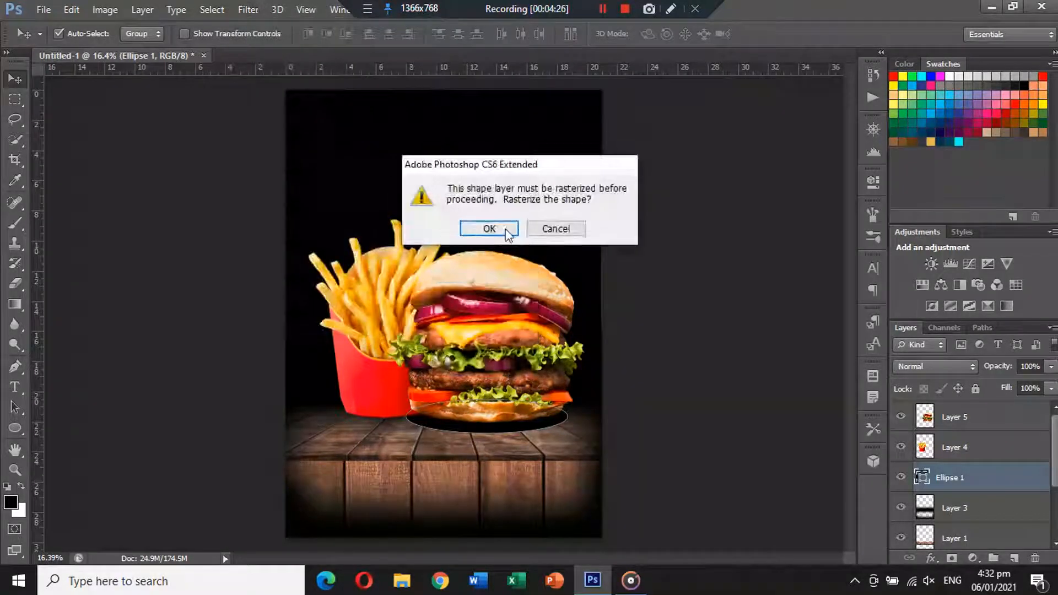
click(496, 229)
drag(844, 327, 867, 328)
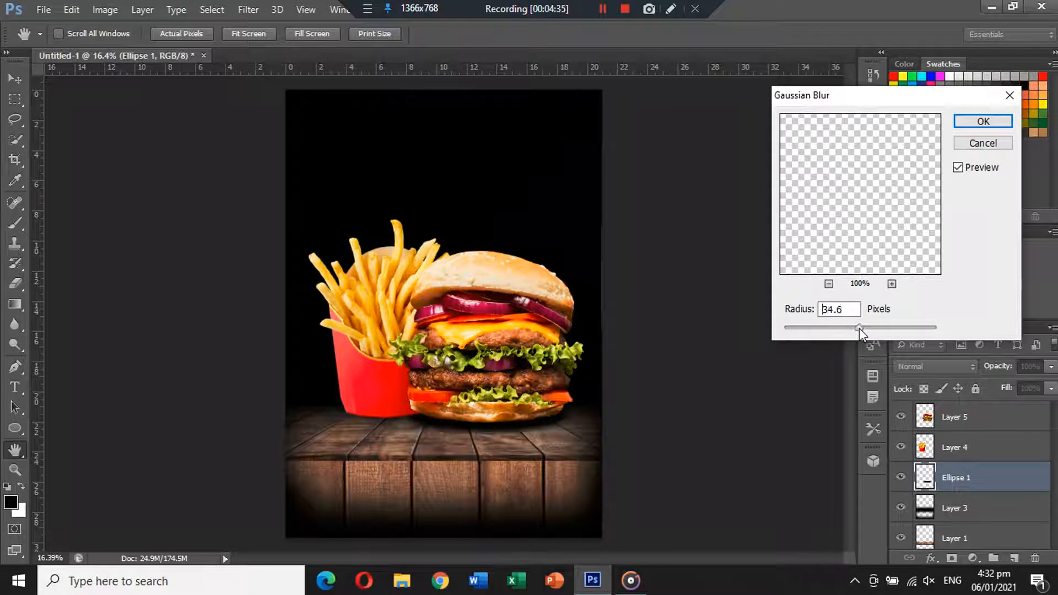
drag(865, 328, 859, 329)
key(Return)
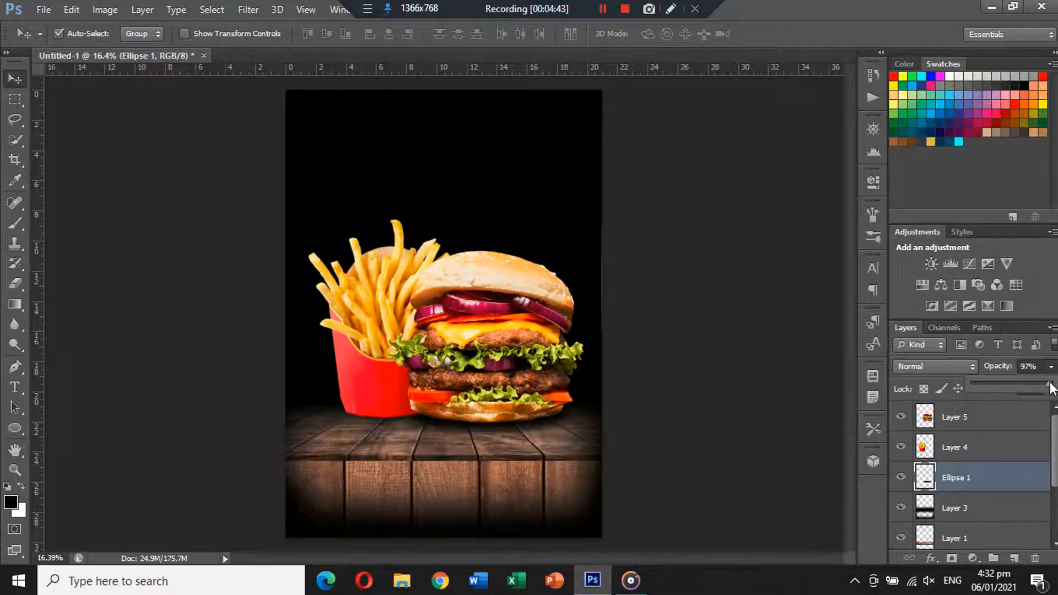
click(1013, 417)
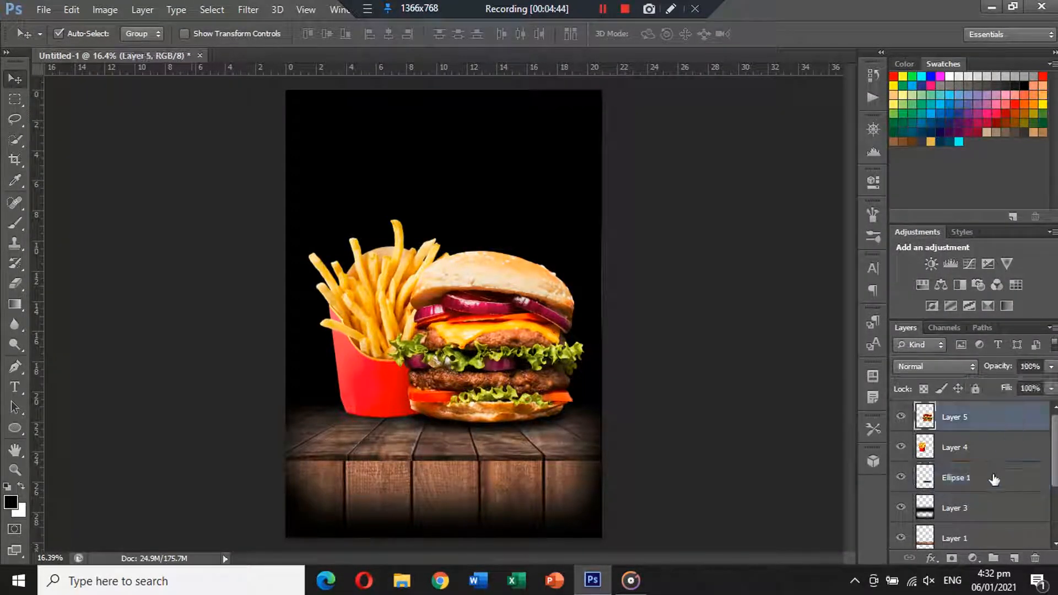
Step: Draw a flat black ellipse under the fries carton's base, directly above Ellipse 1, and stretch its height to about 182%
click(992, 479)
click(15, 428)
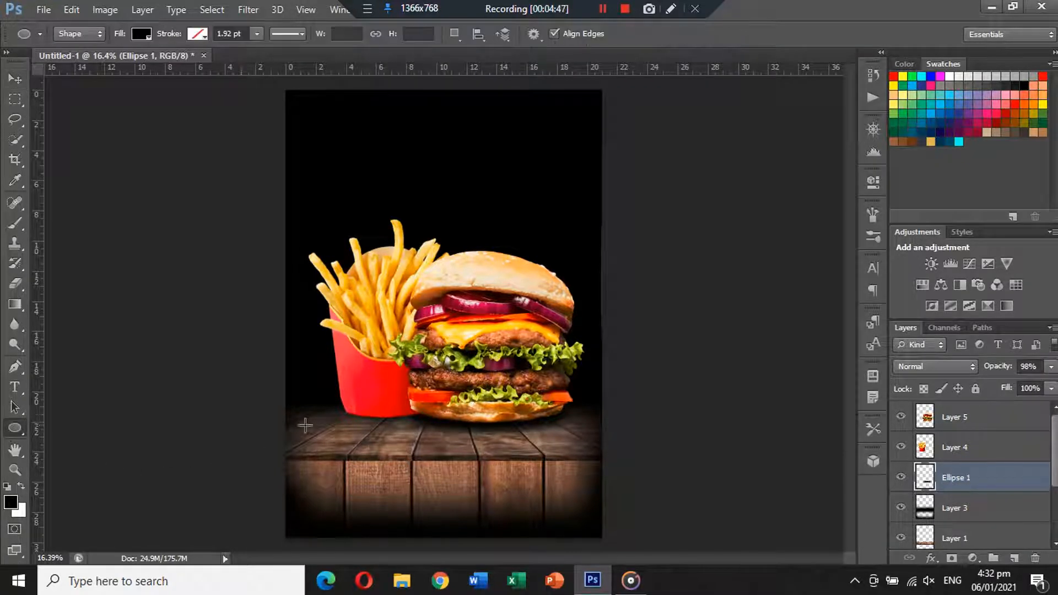
drag(343, 409, 429, 428)
click(18, 82)
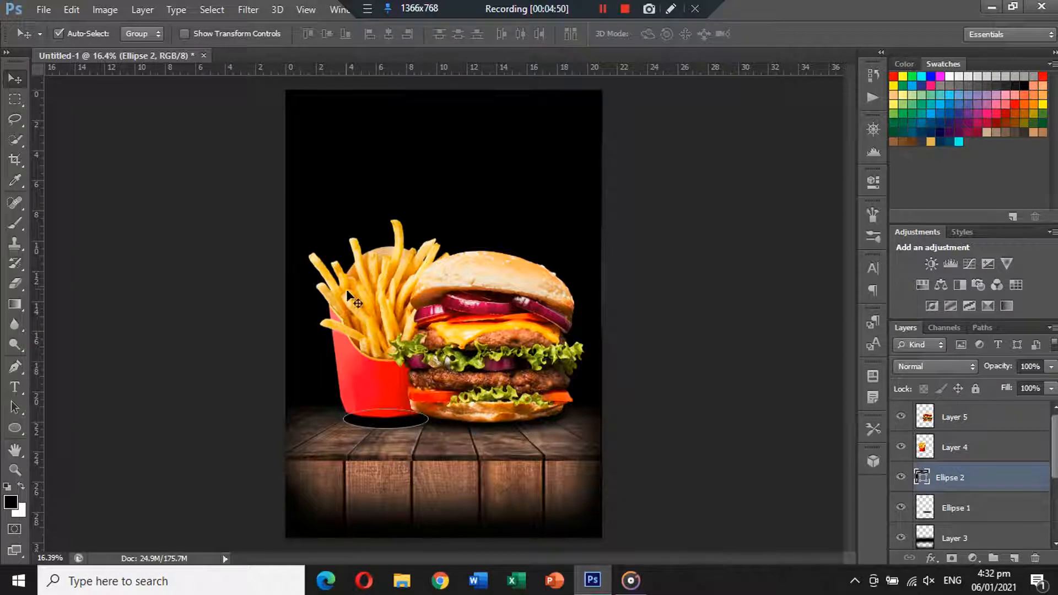
key(ctrl+t)
drag(386, 408, 409, 411)
key(Return)
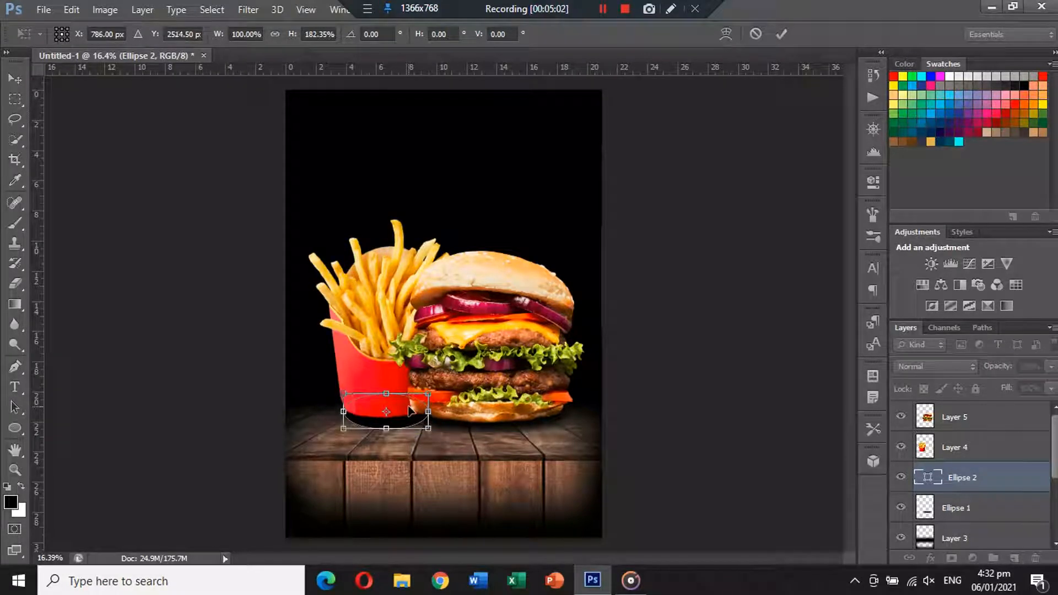
key(v)
Step: Rasterize the ellipse under the fries, apply a 33.2-pixel Gaussian Blur and set its opacity to 98%
click(248, 9)
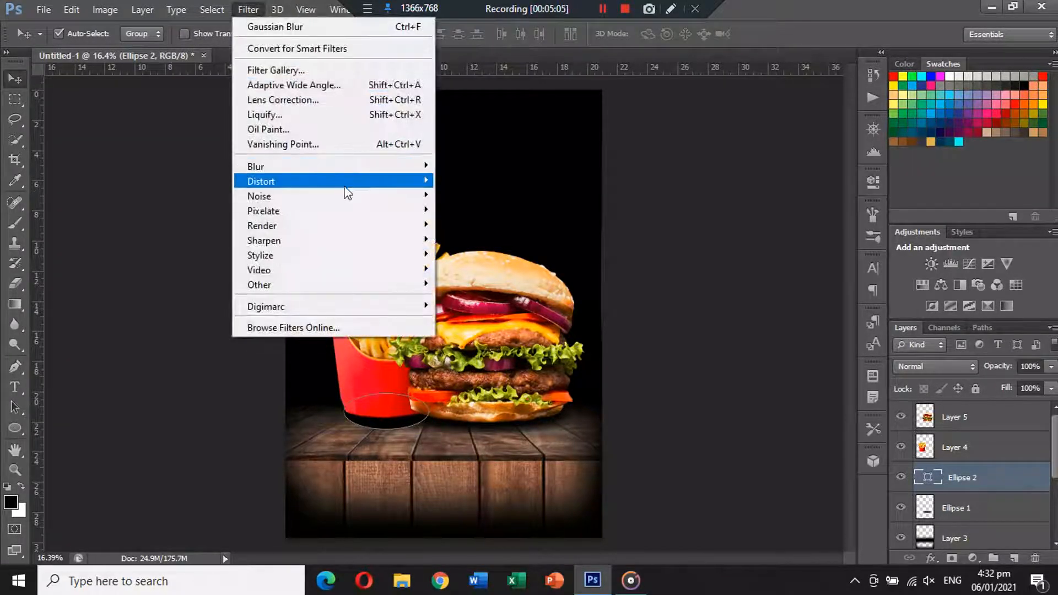
mouse_move(366, 168)
click(477, 276)
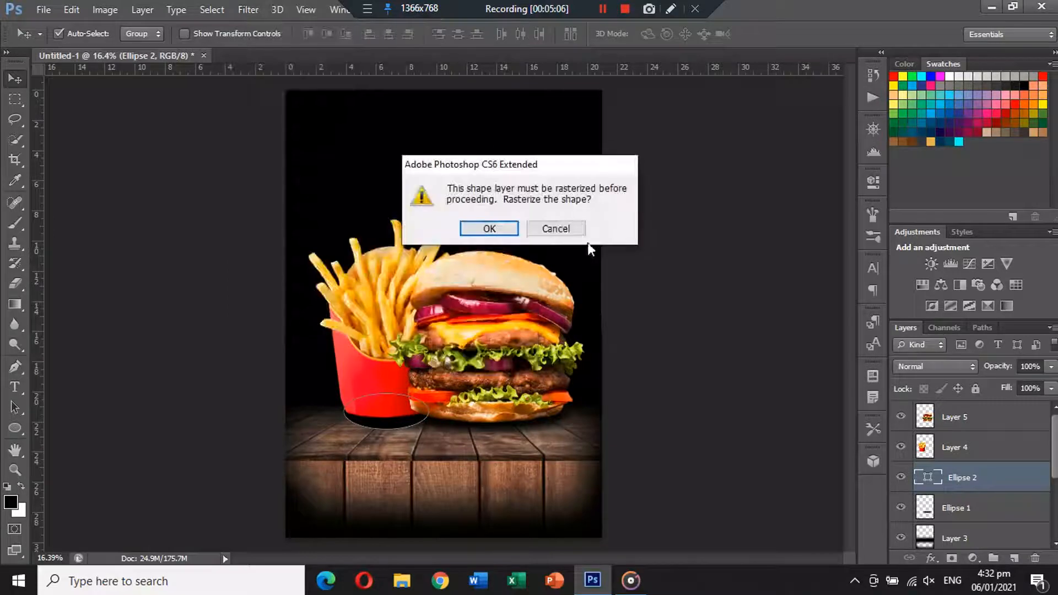
click(498, 227)
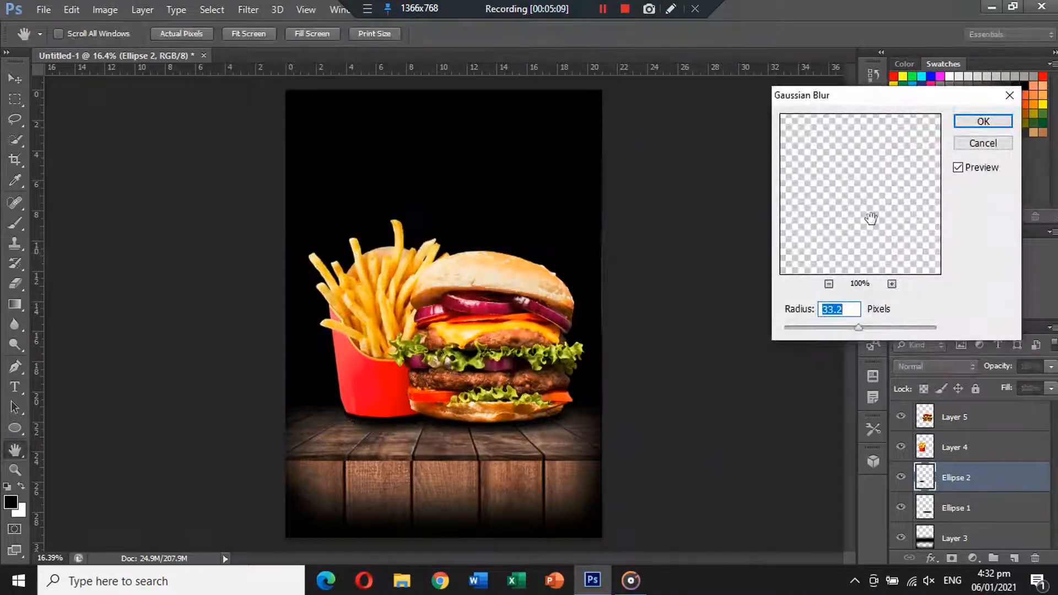
click(983, 121)
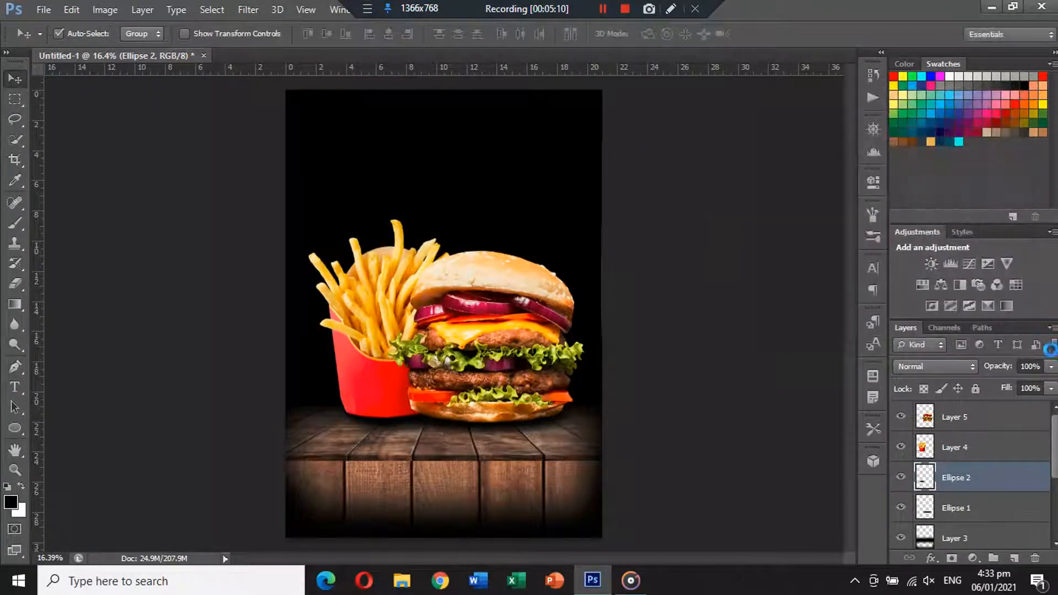
click(1052, 367)
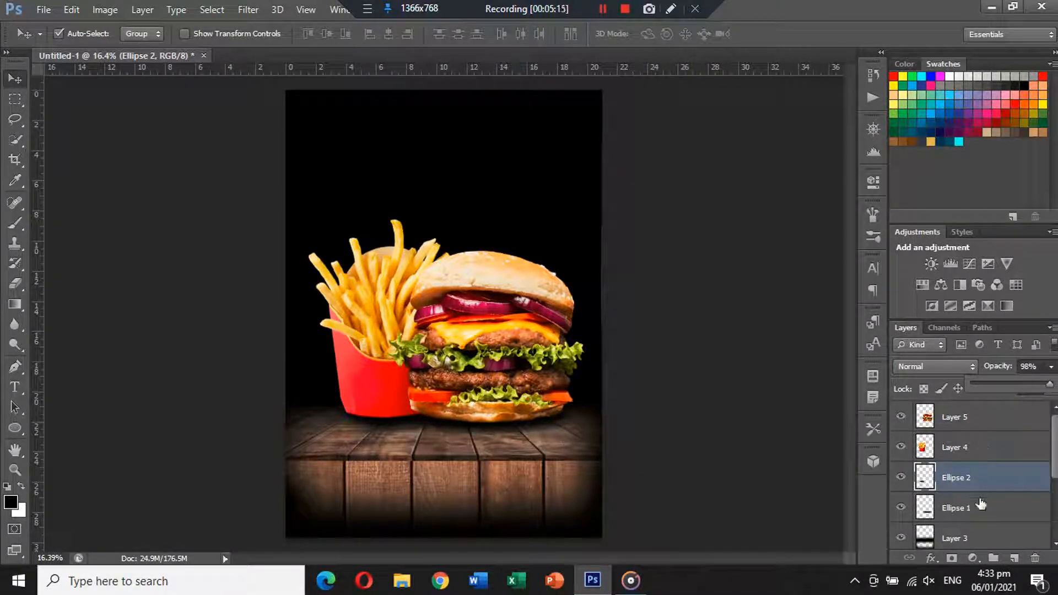
Step: Add a new layer above Ellipse 2 and sample the orange-red of the burger's tomato as the Brush's foreground color
click(1014, 557)
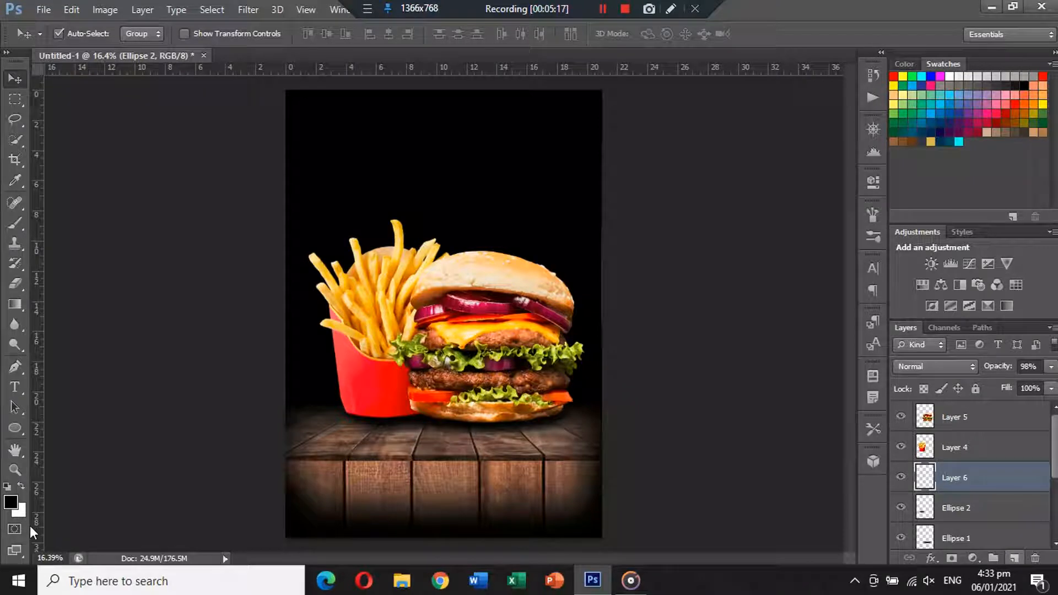
click(23, 221)
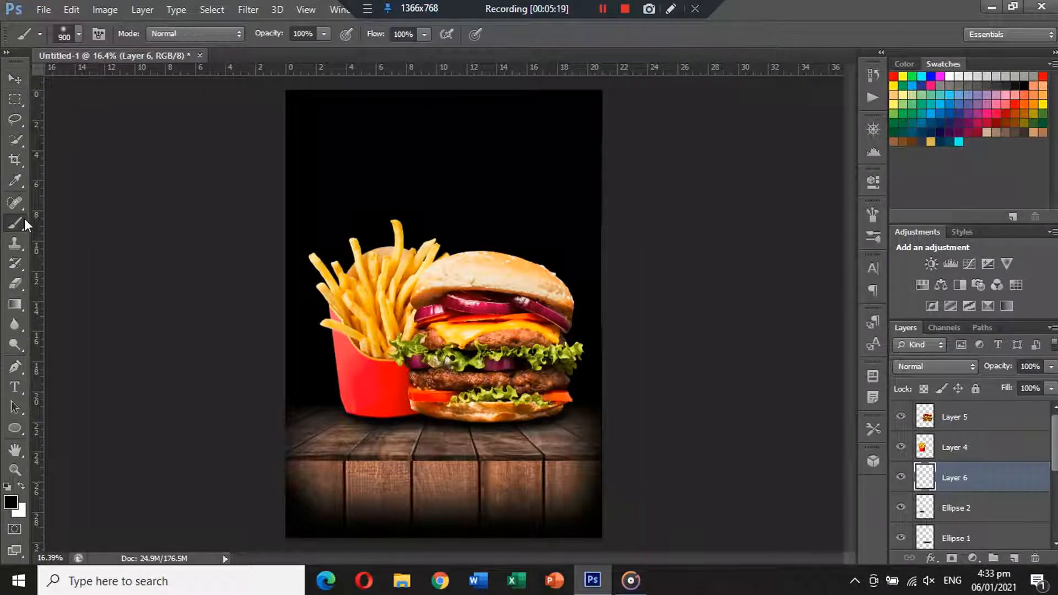
click(11, 503)
drag(461, 311, 761, 290)
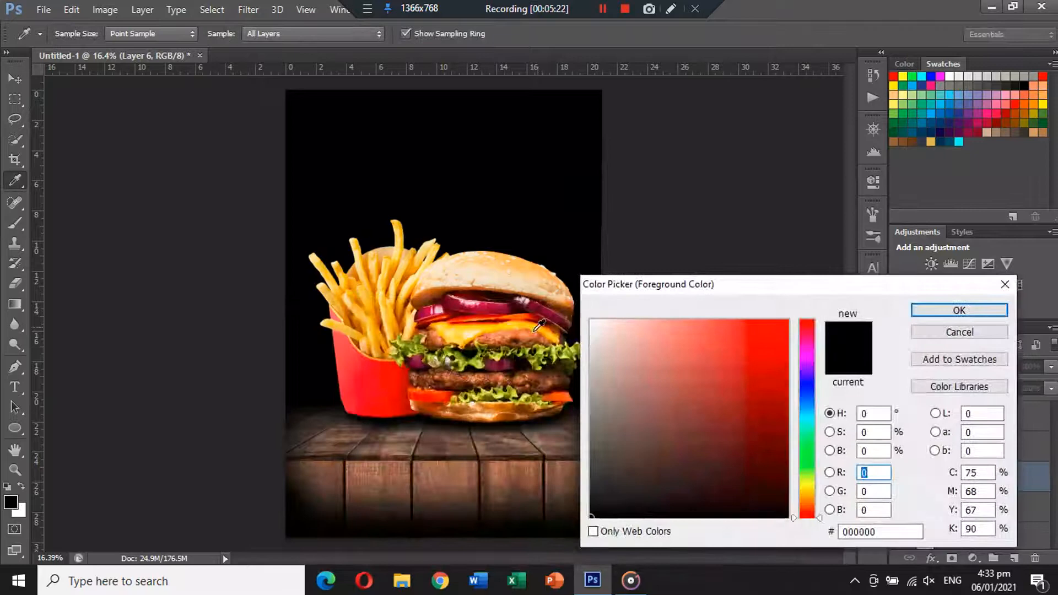
click(559, 388)
click(959, 310)
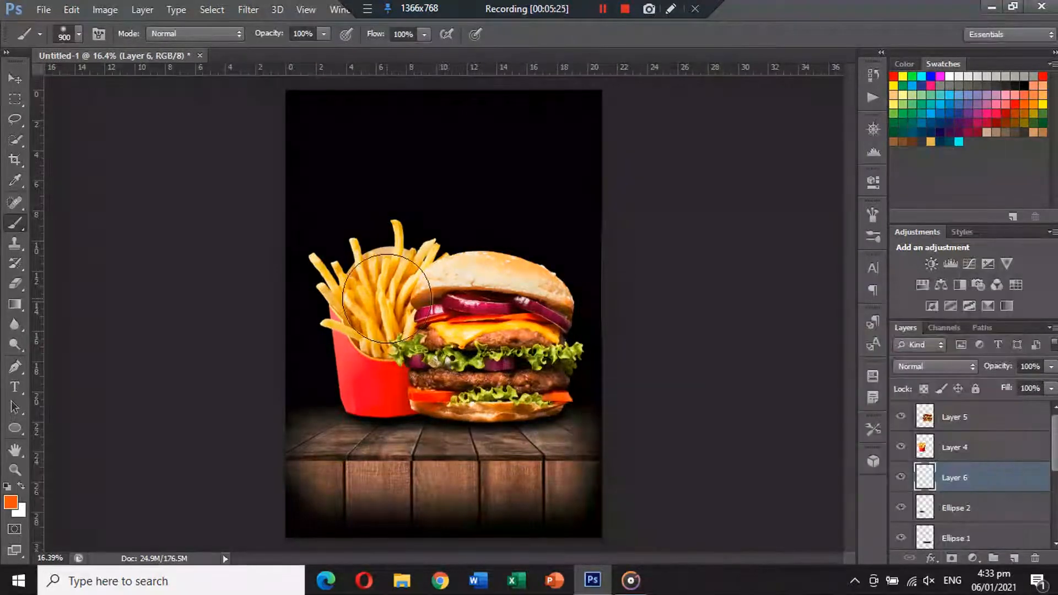
Step: Paint a soft orange glow behind the fries and burger on Layer 6 with the 900 px brush, redoing the first stroke
mouse_move(350, 368)
mouse_down()
mouse_move(362, 349)
mouse_move(526, 288)
mouse_move(567, 358)
mouse_move(527, 315)
mouse_move(371, 271)
mouse_up()
key(ctrl+z)
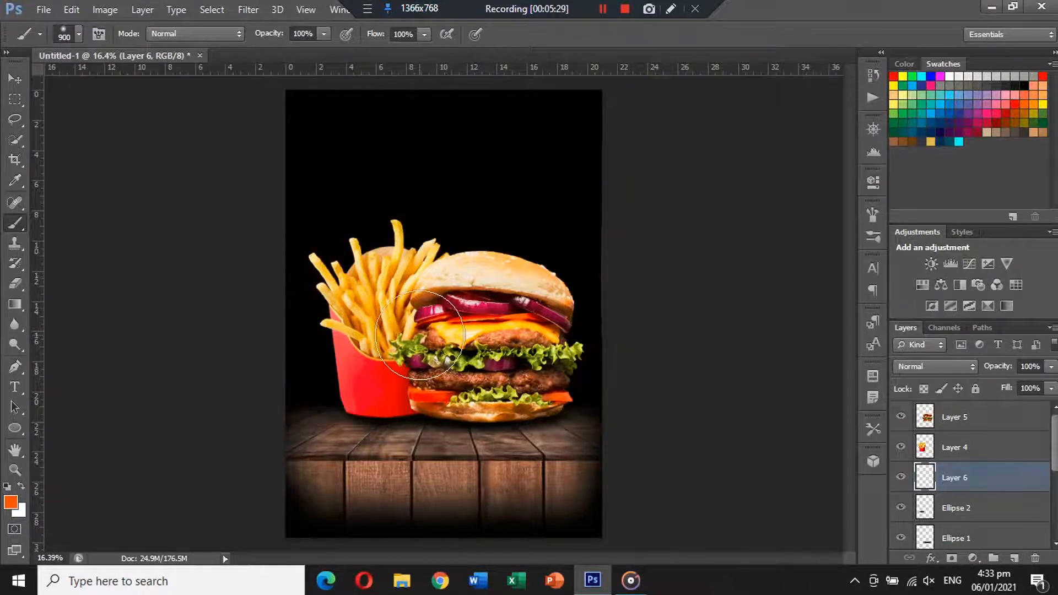
mouse_move(336, 358)
mouse_down()
mouse_move(364, 309)
mouse_move(441, 275)
mouse_move(576, 342)
mouse_move(584, 386)
mouse_up()
Step: Try out the blending modes from Dissolve through Saturation on the orange glow layer, briefly hiding the burger and fries
click(970, 364)
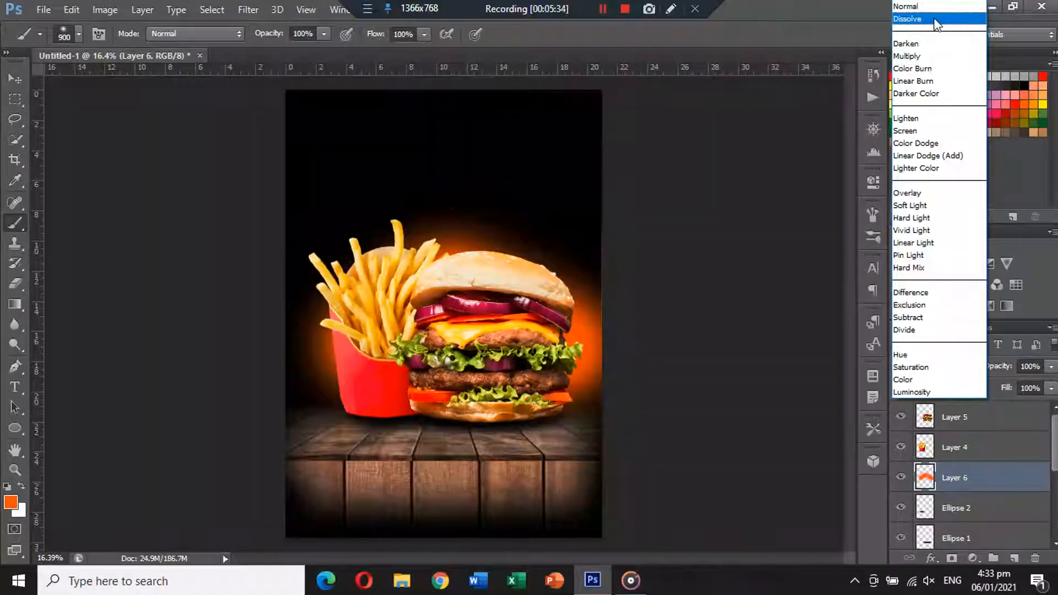
click(935, 20)
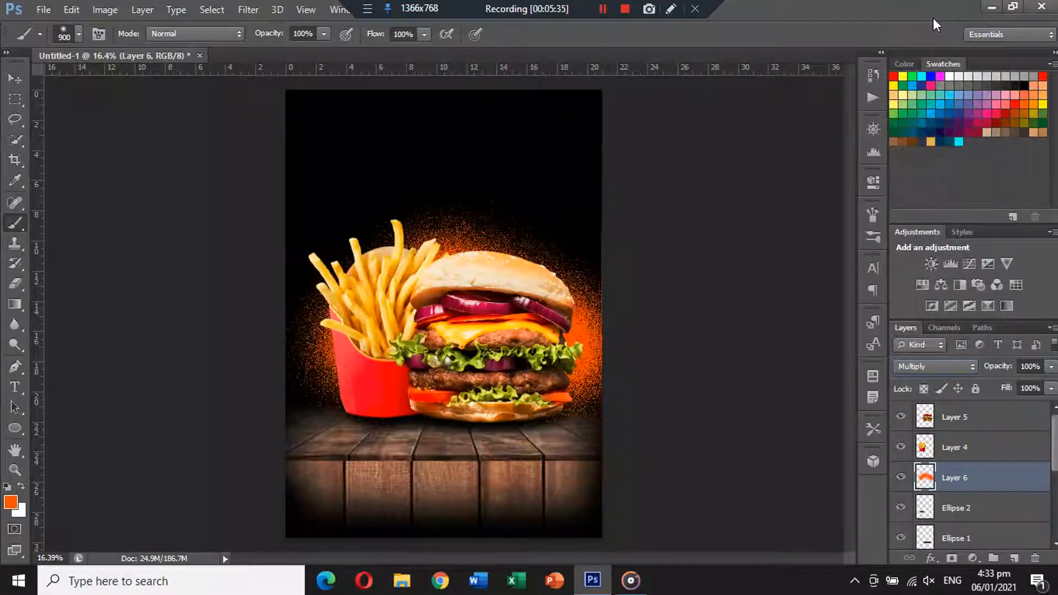
key(Down)
key(Down)
key(Down)
key(Down)
key(Down)
key(Down)
key(Down)
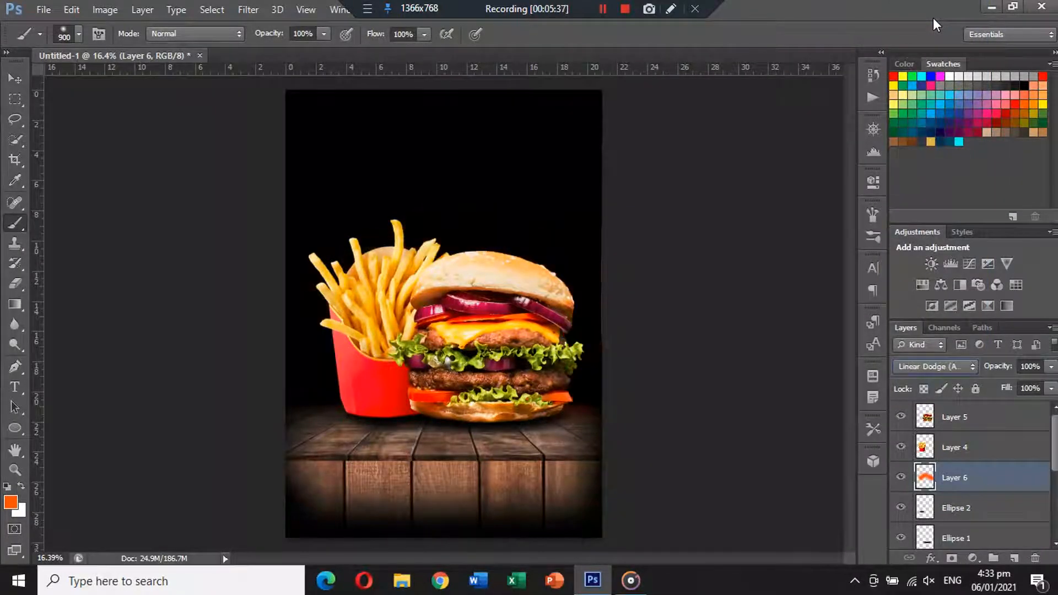
key(Down)
key(Down)
key(Down)
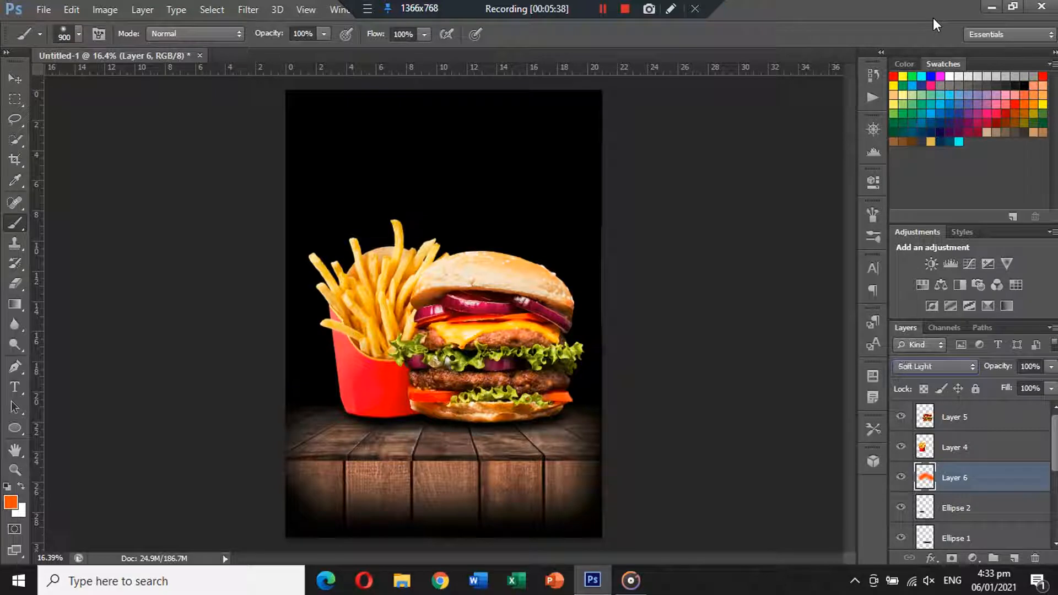
key(Down)
key(Down)
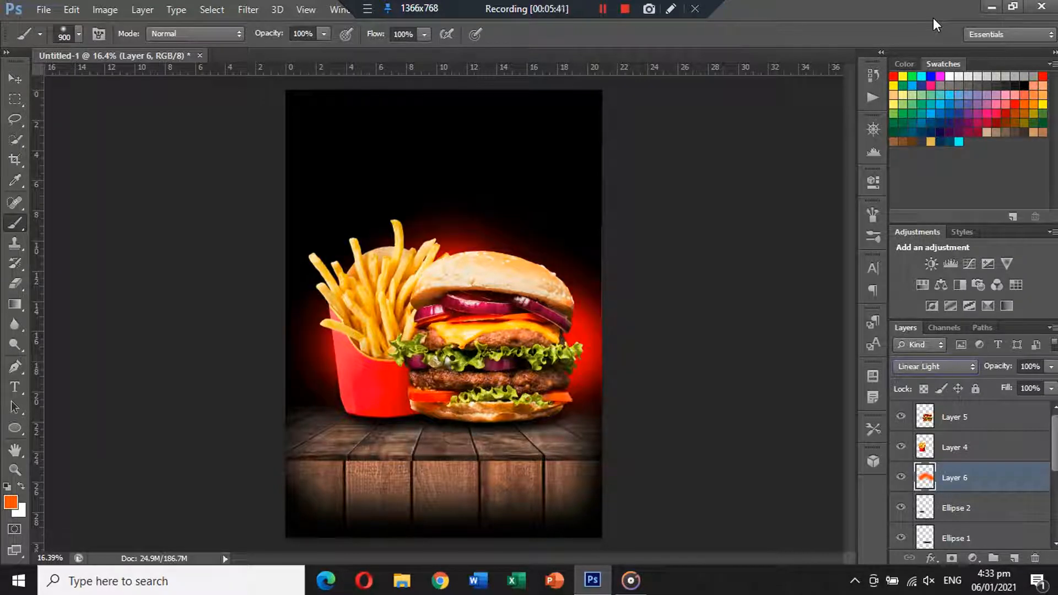
key(Down)
key(Down)
key(Down)
key(Down)
key(Down)
key(Down)
key(Down)
key(Down)
key(Down)
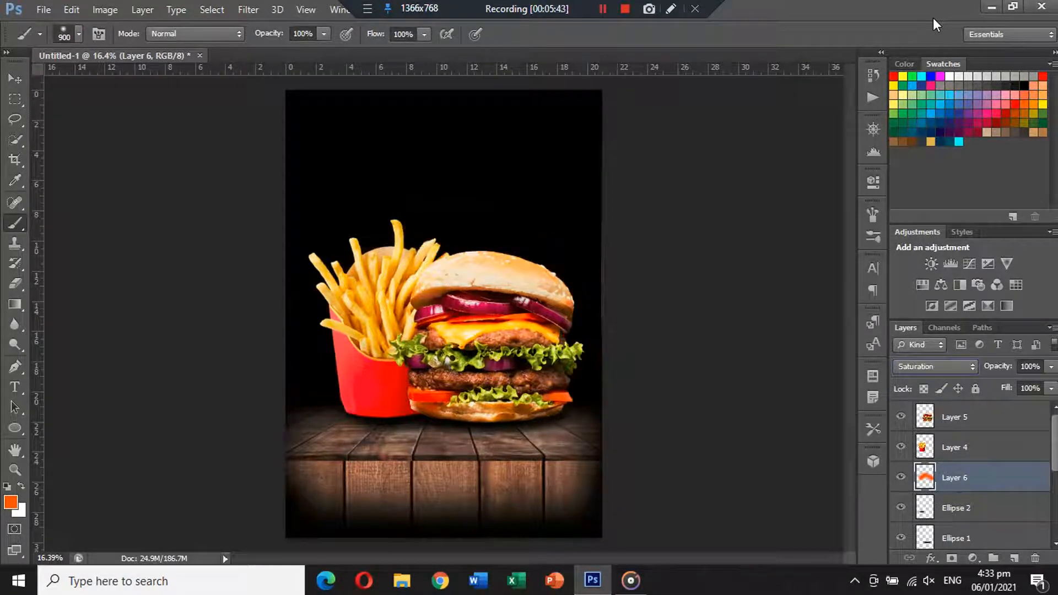
key(Up)
key(Up)
key(Up)
key(Up)
key(Up)
key(Up)
key(Up)
key(Up)
key(Up)
key(Up)
key(Up)
key(Up)
click(901, 419)
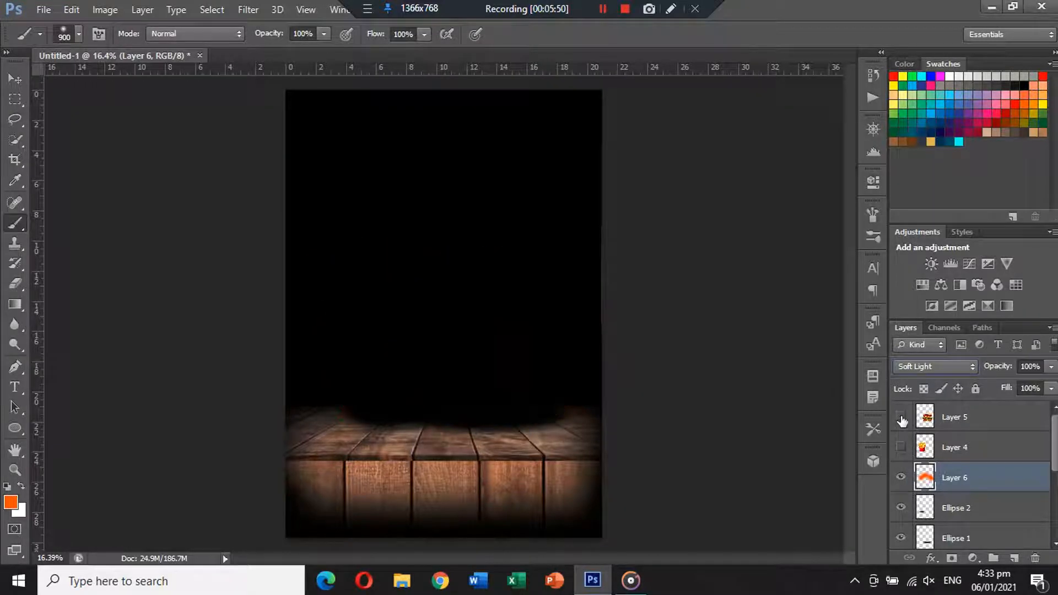
click(901, 419)
Step: Set the glow layer to Screen blending at 23% opacity, and paint more orange glow around the fries and burger
click(935, 367)
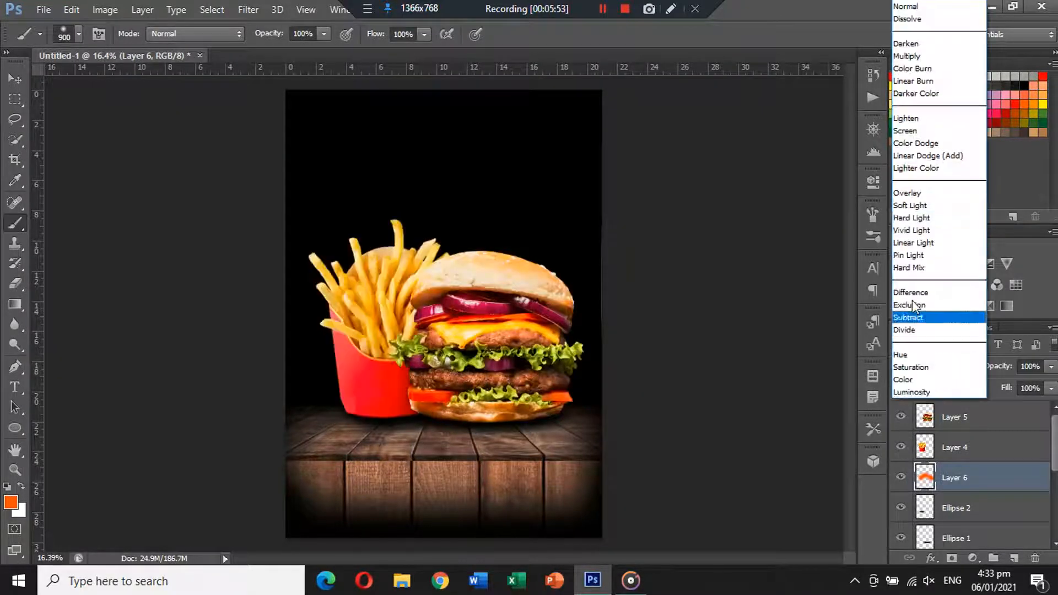
click(918, 190)
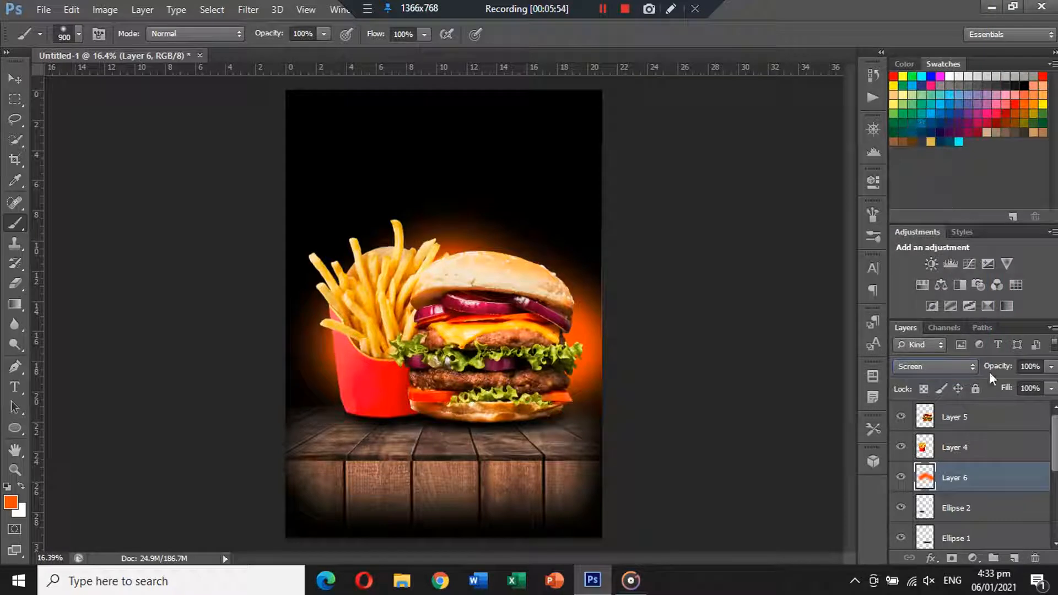
click(1049, 367)
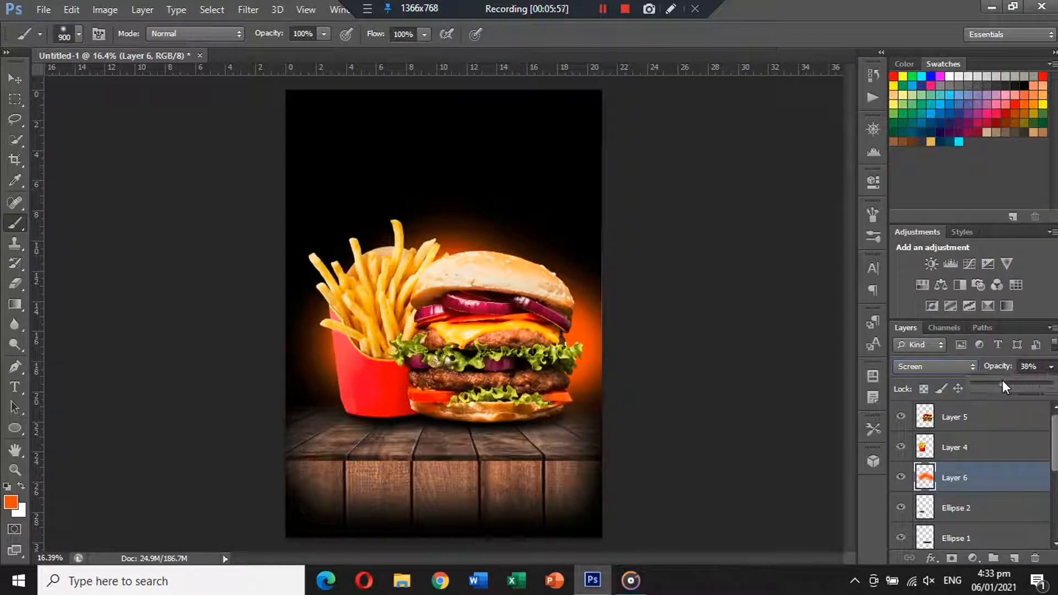
drag(1002, 382, 991, 382)
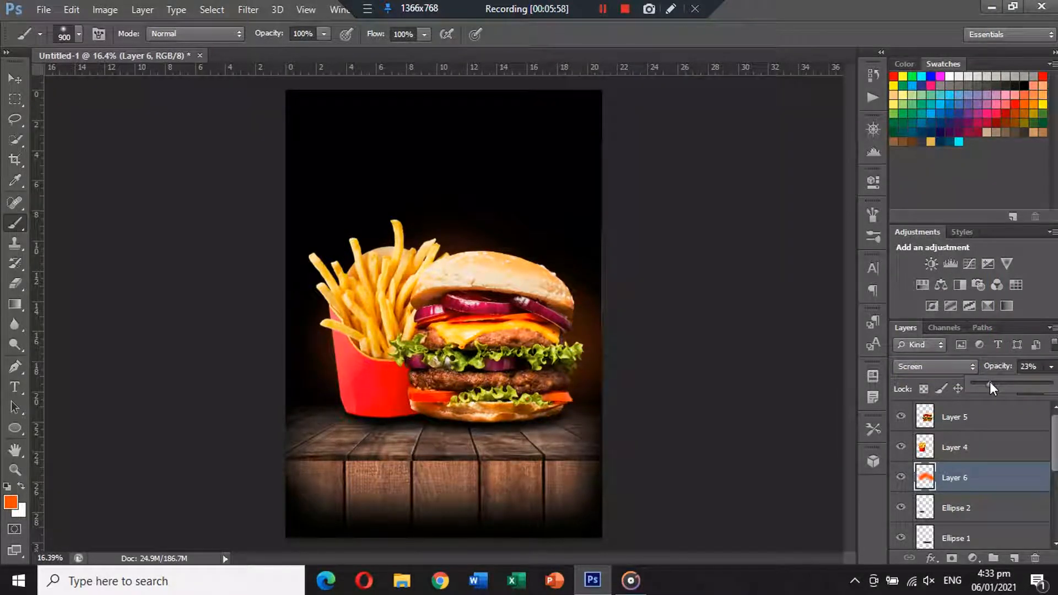
click(353, 373)
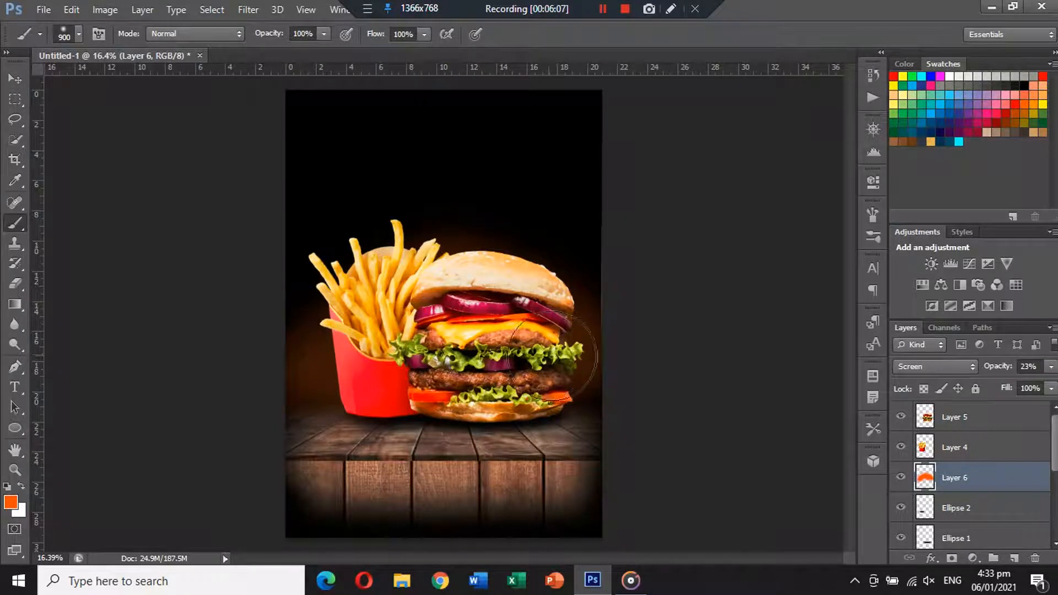
click(18, 80)
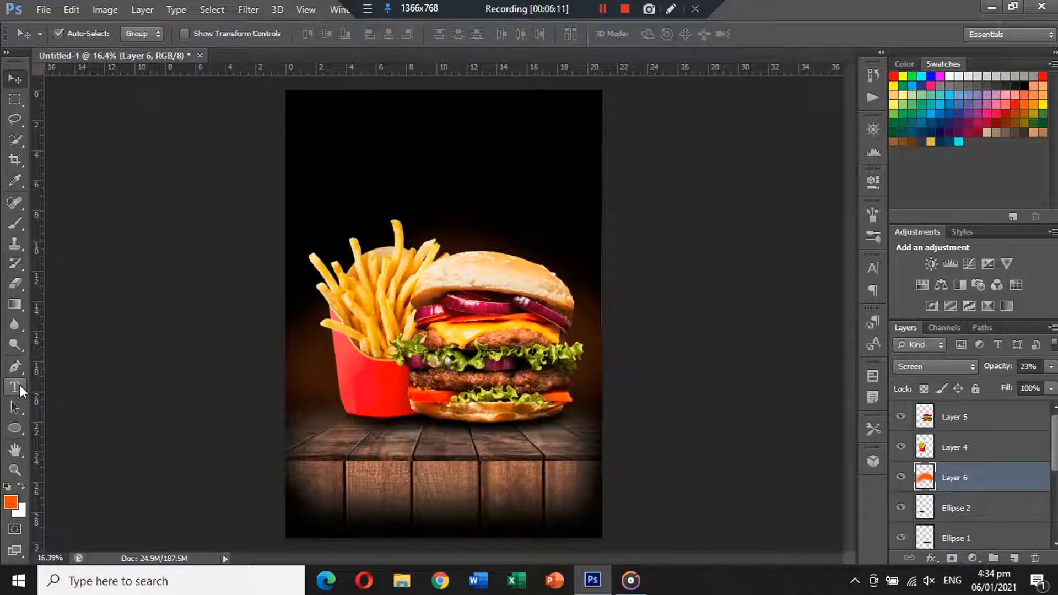
Step: Transfer the burger logo from klipartz.com.png onto a new poster layer directly above Layer 6, and close the logo file
click(50, 10)
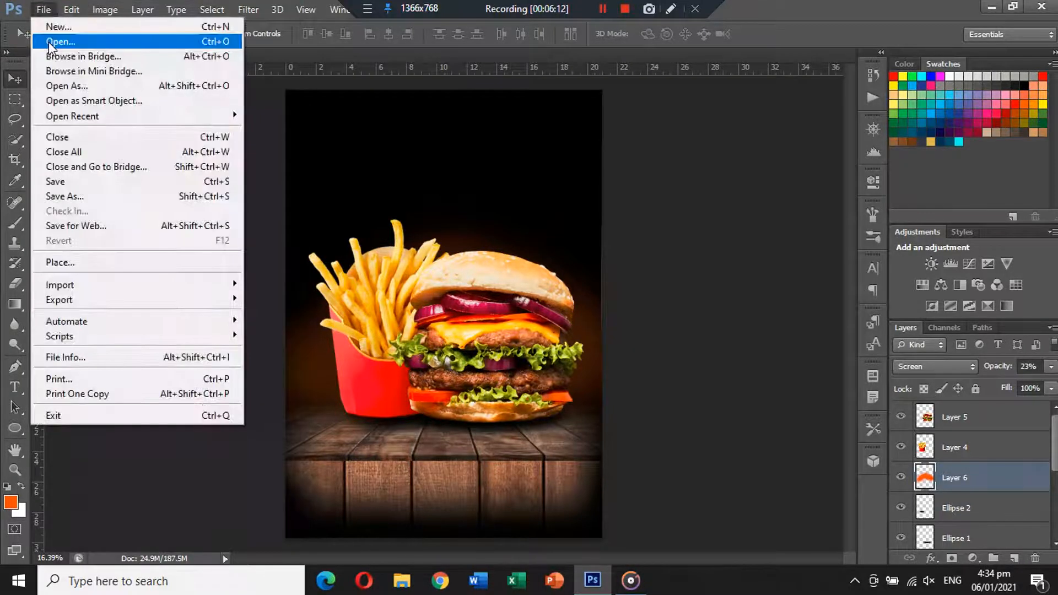
click(49, 44)
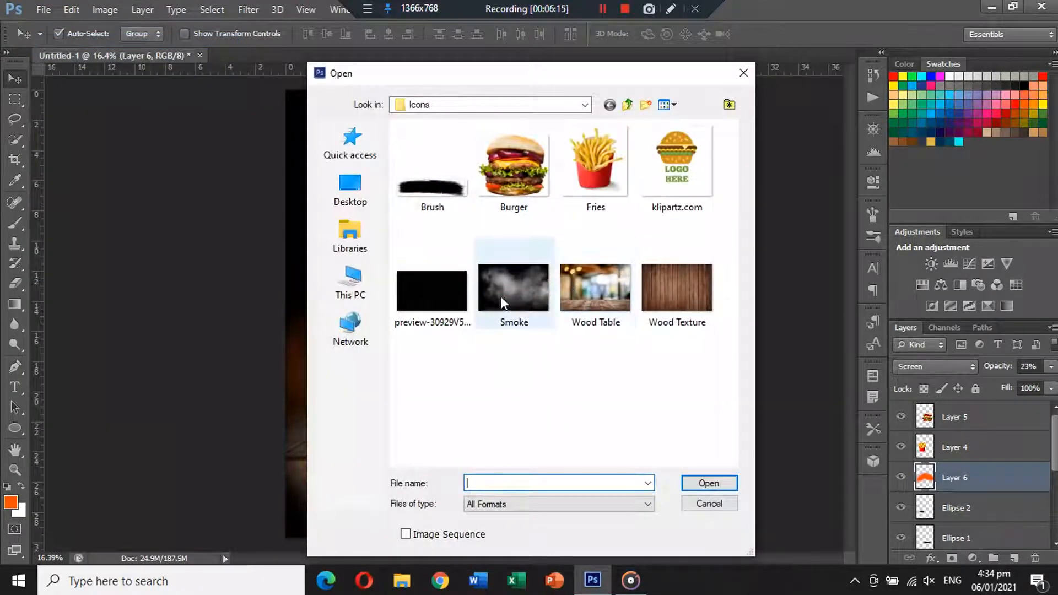
double_click(683, 176)
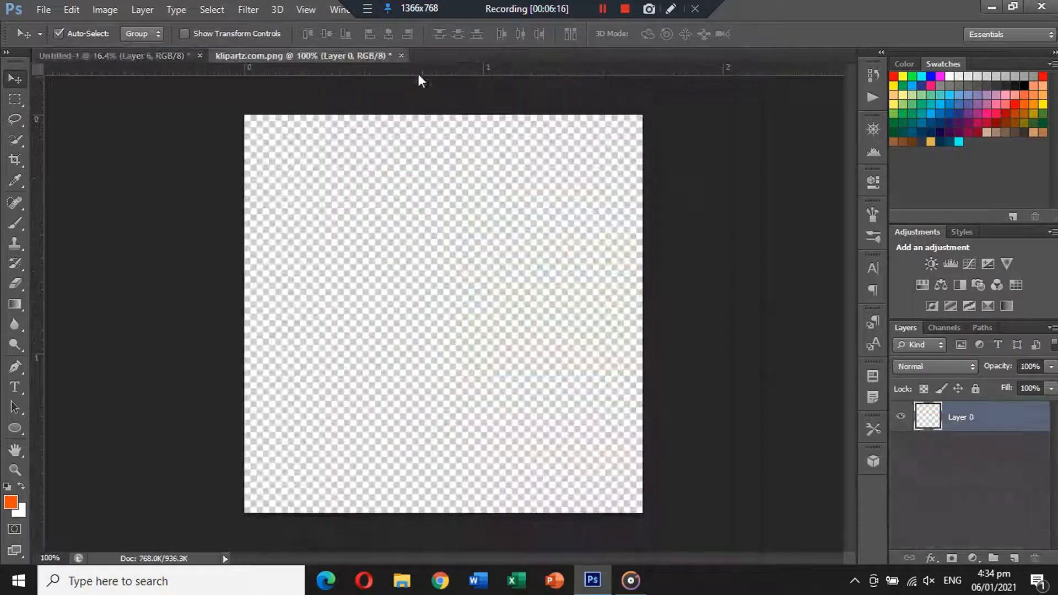
click(401, 55)
click(542, 228)
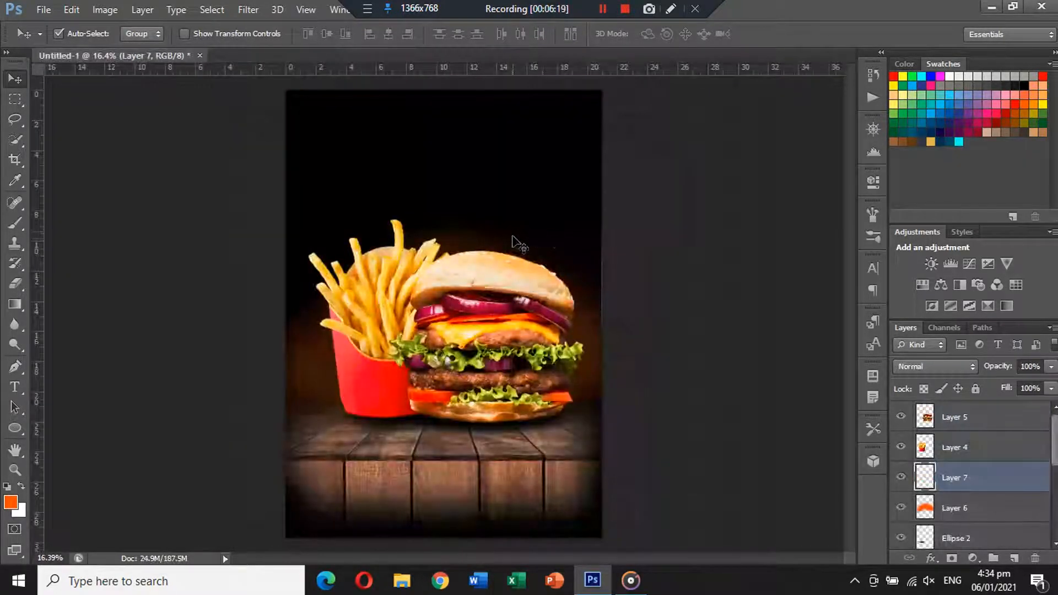
Step: Shrink the burger logo and place it in the upper-left corner of the poster
key(ctrl+t)
drag(455, 309, 326, 112)
key(Return)
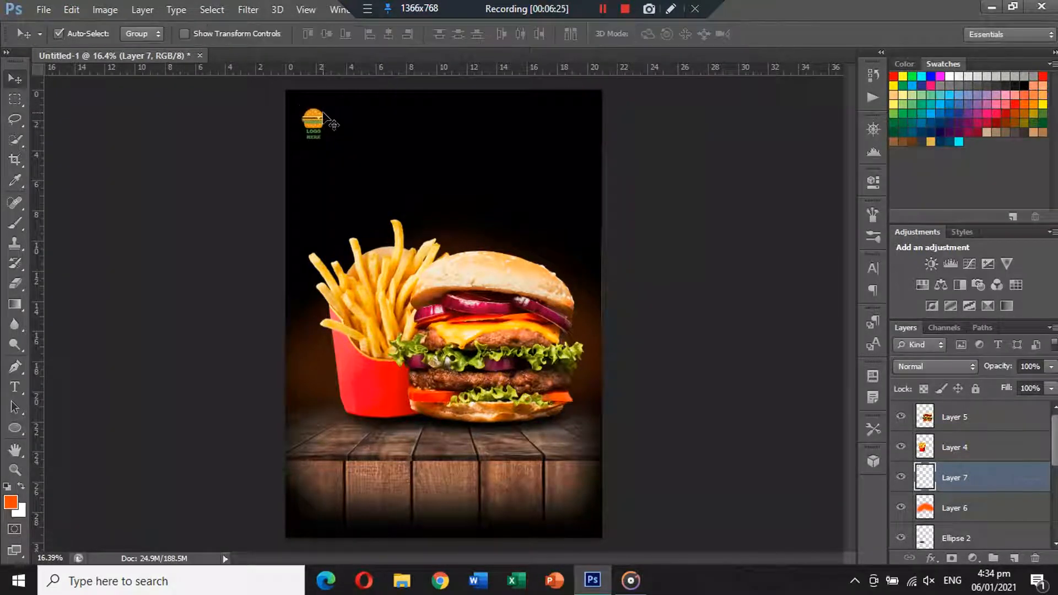
drag(308, 123, 302, 116)
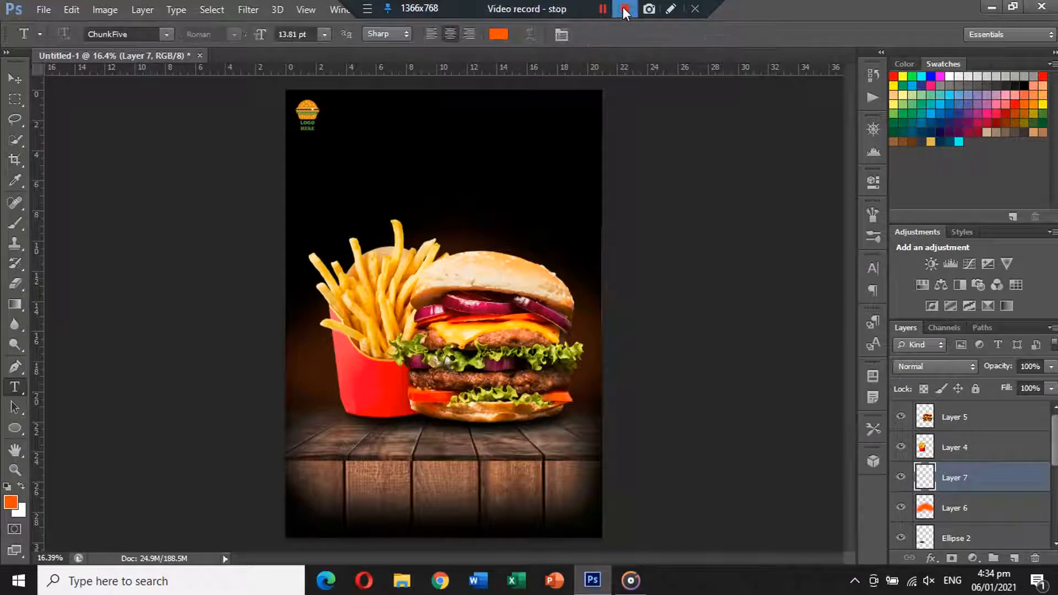
click(625, 10)
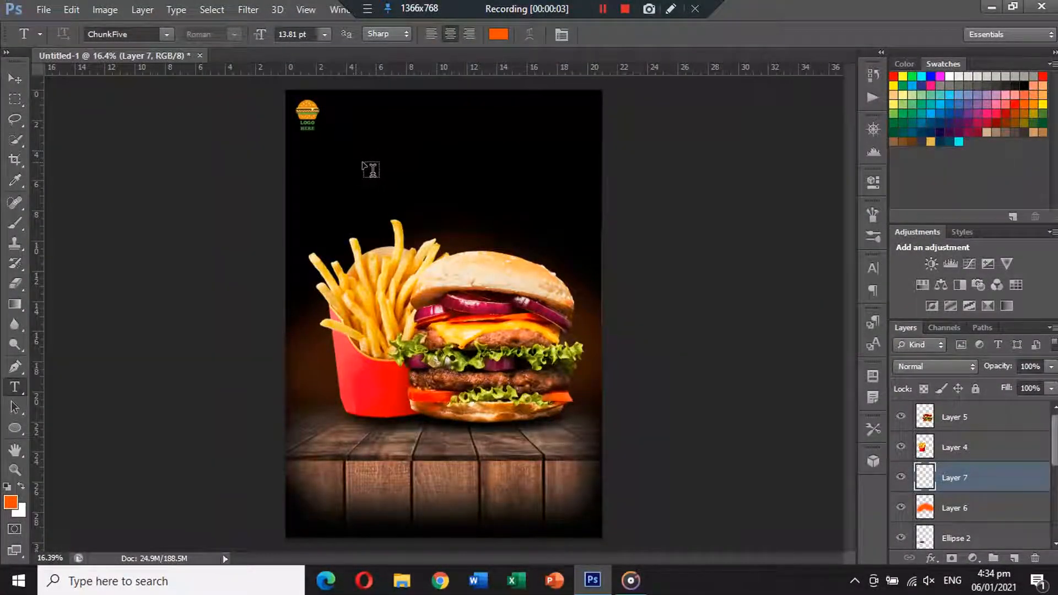
Step: Add the text "Super" above the fries in the Badcats (OT1) font, coloured white
click(467, 170)
text(B)
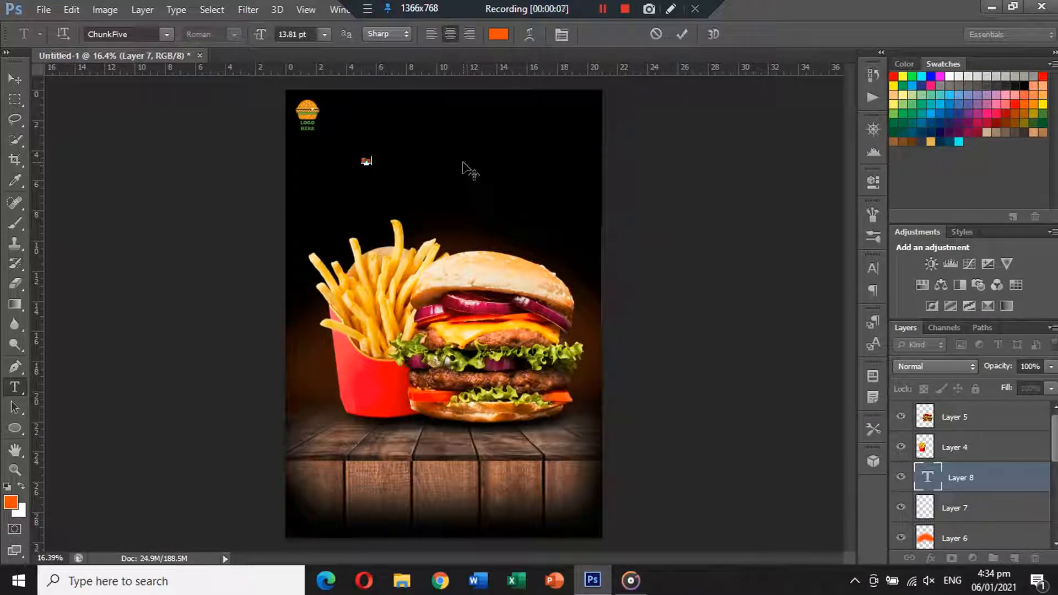
click(151, 35)
text(Badcats (OT1))
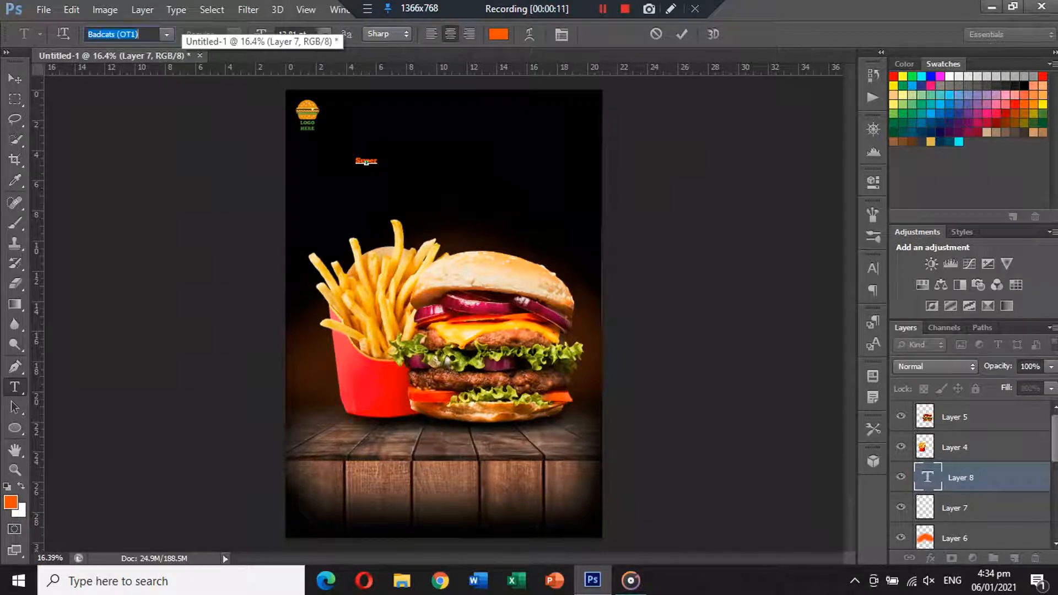
key(Return)
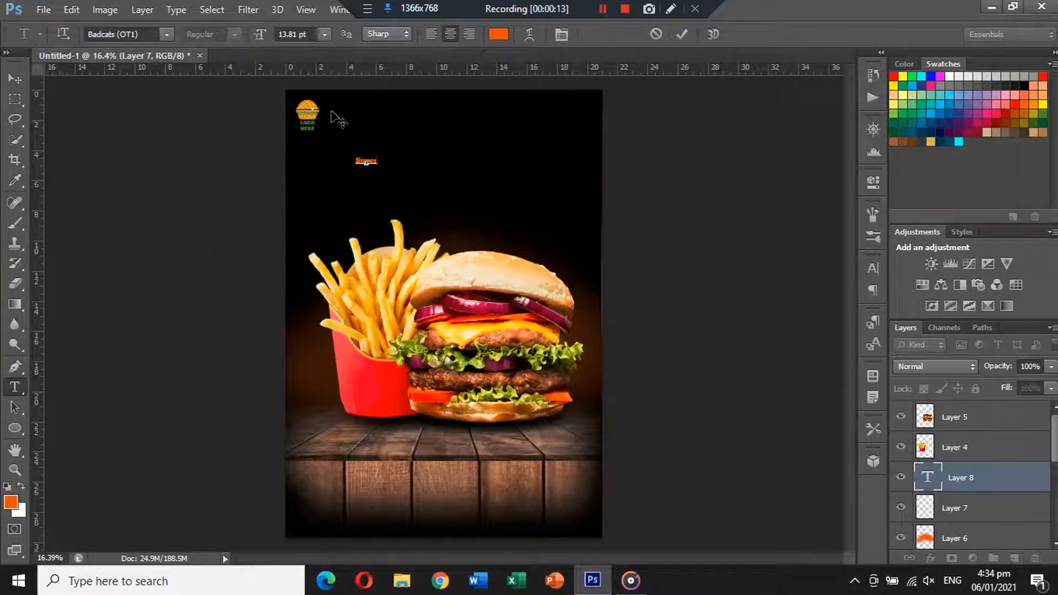
double_click(372, 160)
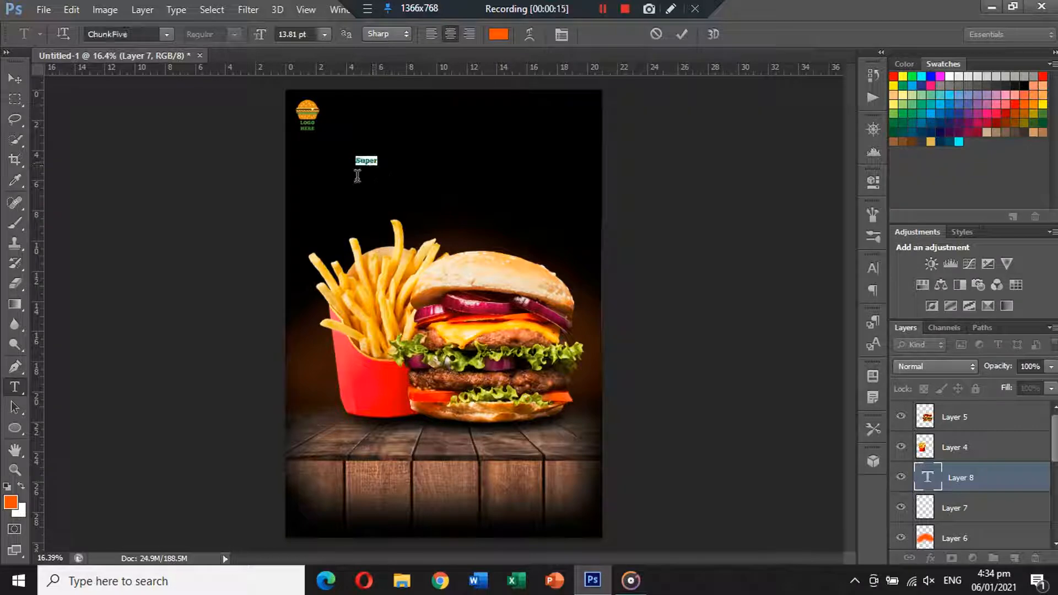
click(150, 35)
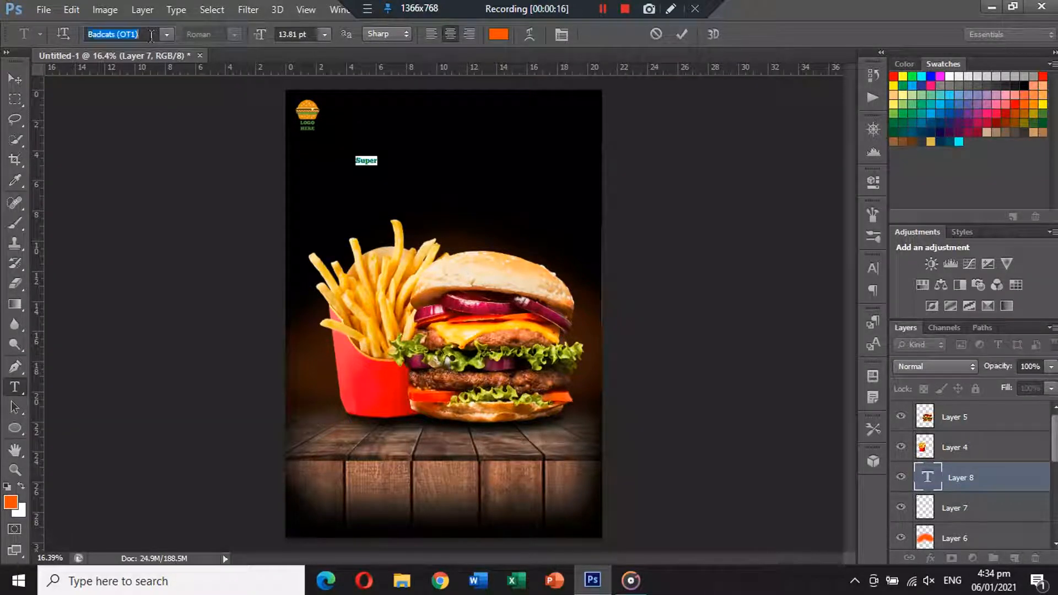
key(Return)
click(499, 35)
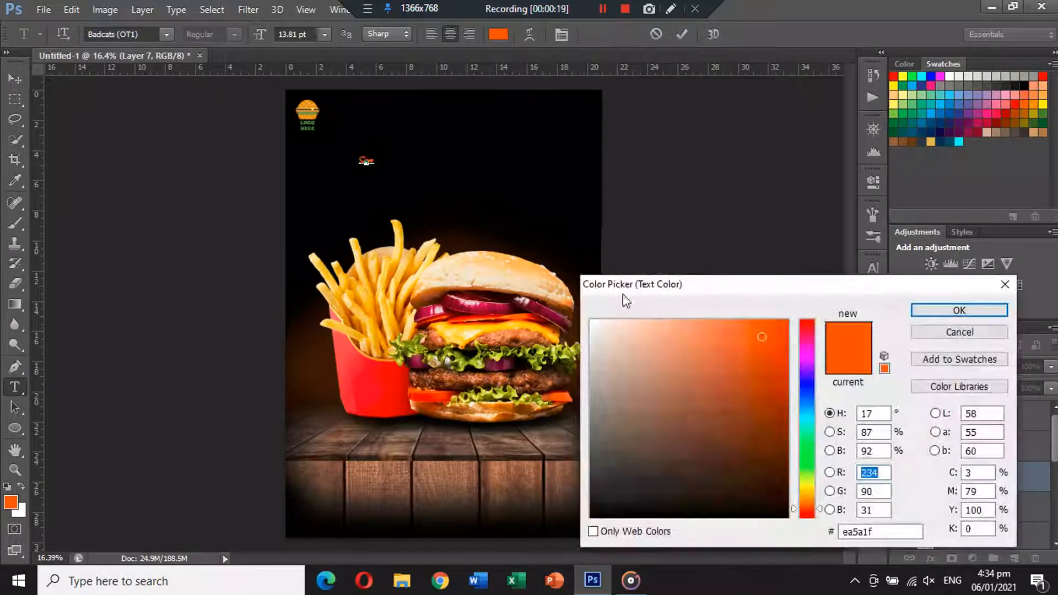
drag(628, 331, 544, 288)
click(959, 310)
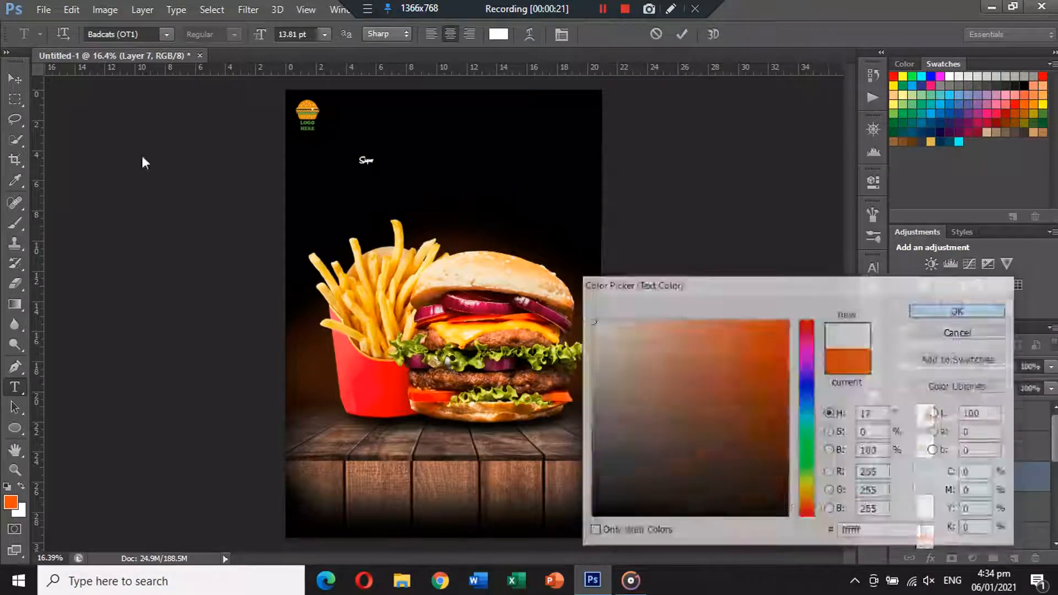
Step: Enlarge the Super text and move it up near the top of the poster, beside the logo
click(15, 79)
key(ctrl+t)
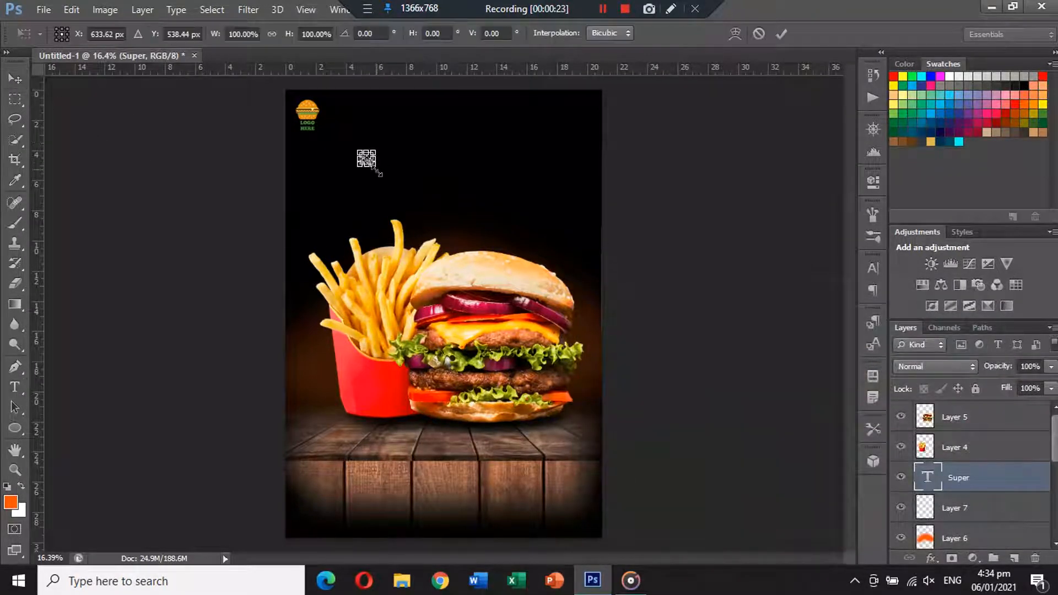
drag(380, 163, 395, 184)
drag(398, 187, 409, 139)
key(Return)
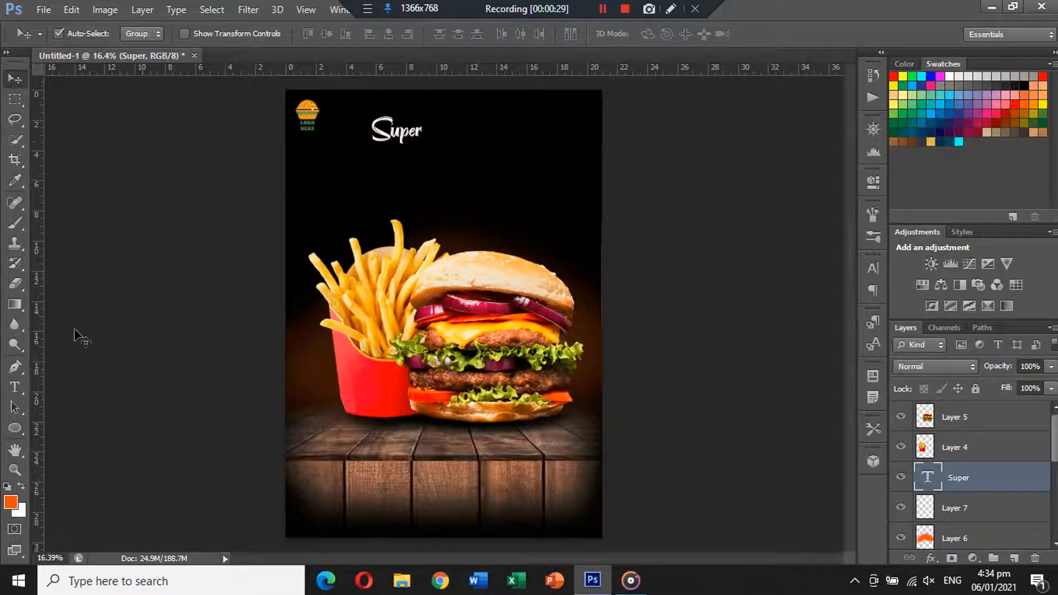
Step: Add the text "DELICIOUS" below Super and set it in the Cheddar Gothic font
click(14, 387)
click(397, 167)
text(DEN)
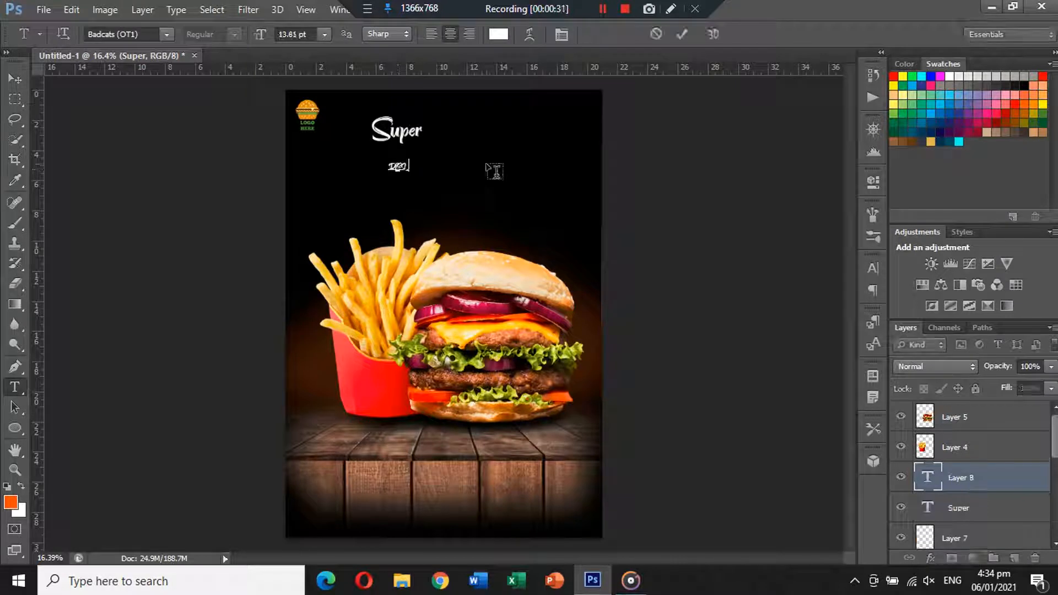
text(GEROUS)
key(ctrl+a)
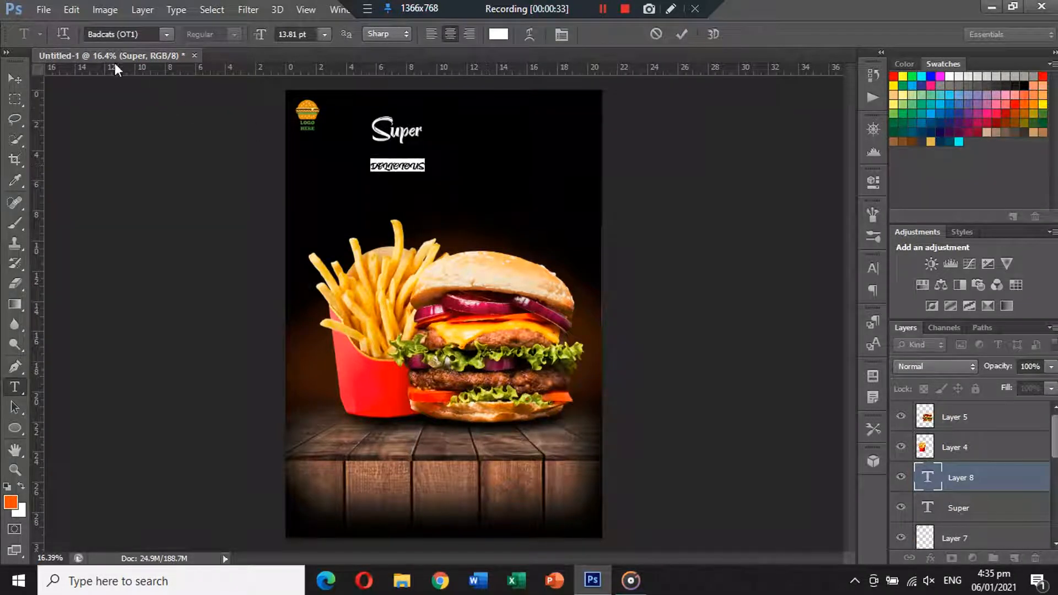
click(142, 34)
text(Cheddar Gothic ...)
key(Return)
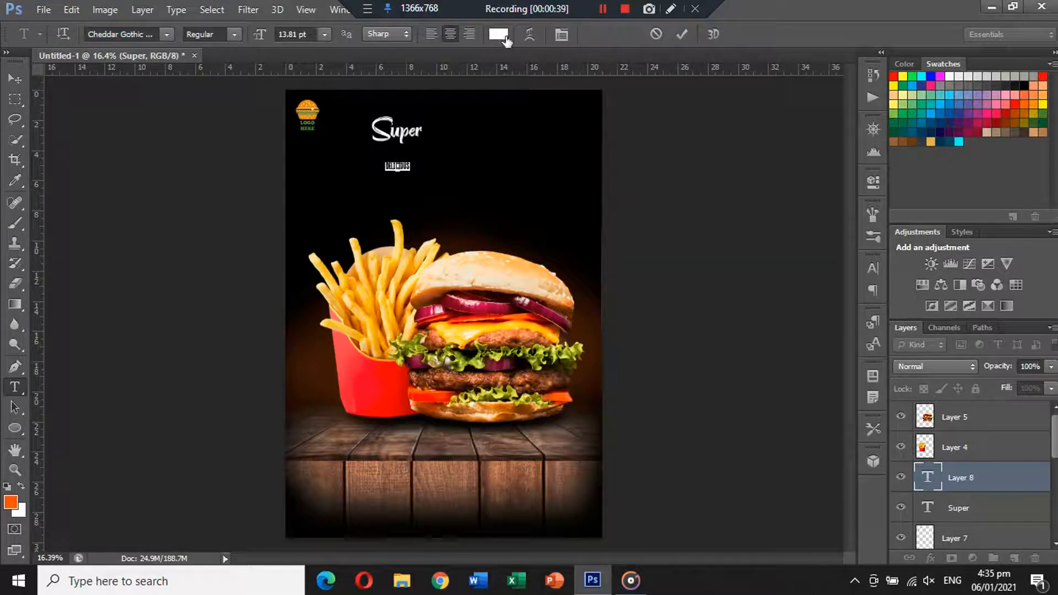
Step: Recolour the DELICIOUS text with a dark purple-red sampled from the burger's onion slices
click(506, 32)
click(464, 302)
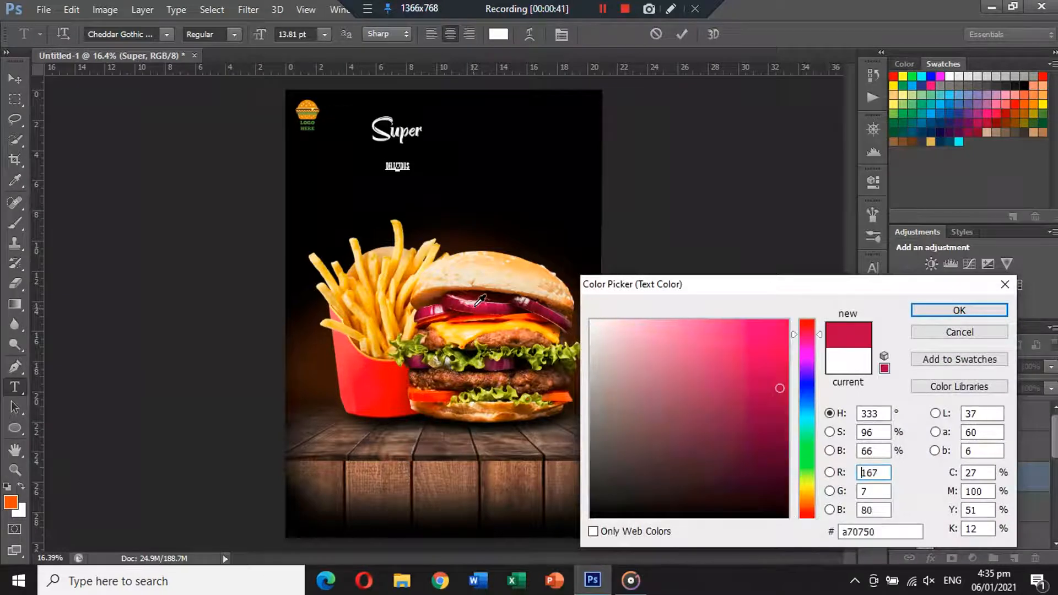
click(559, 315)
click(960, 310)
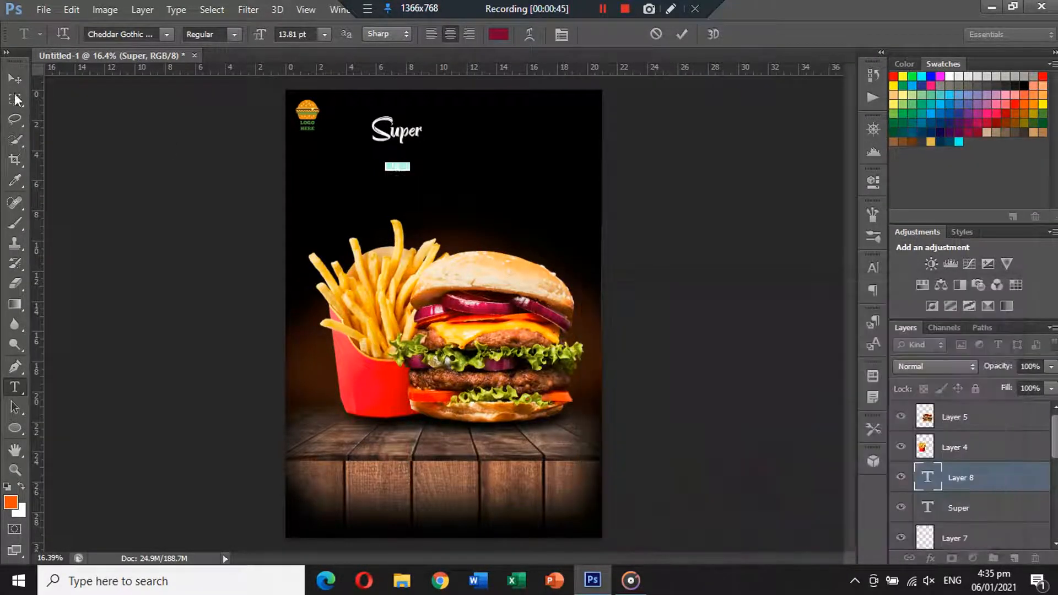
Step: Scale the DELICIOUS text up to about 556% and place it just below and right of Super
click(14, 79)
key(ctrl+t)
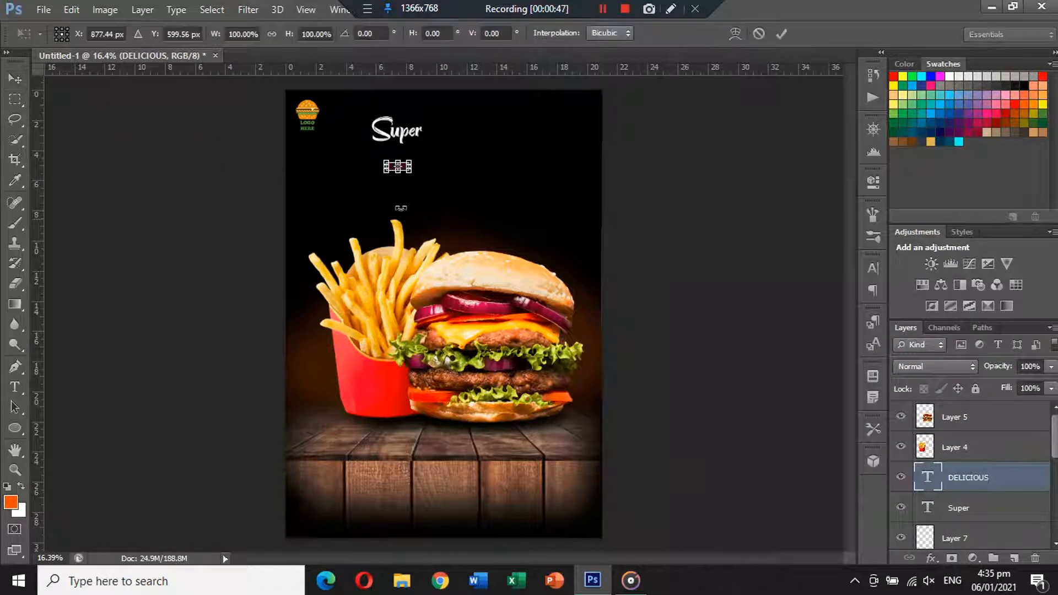
drag(435, 200, 513, 168)
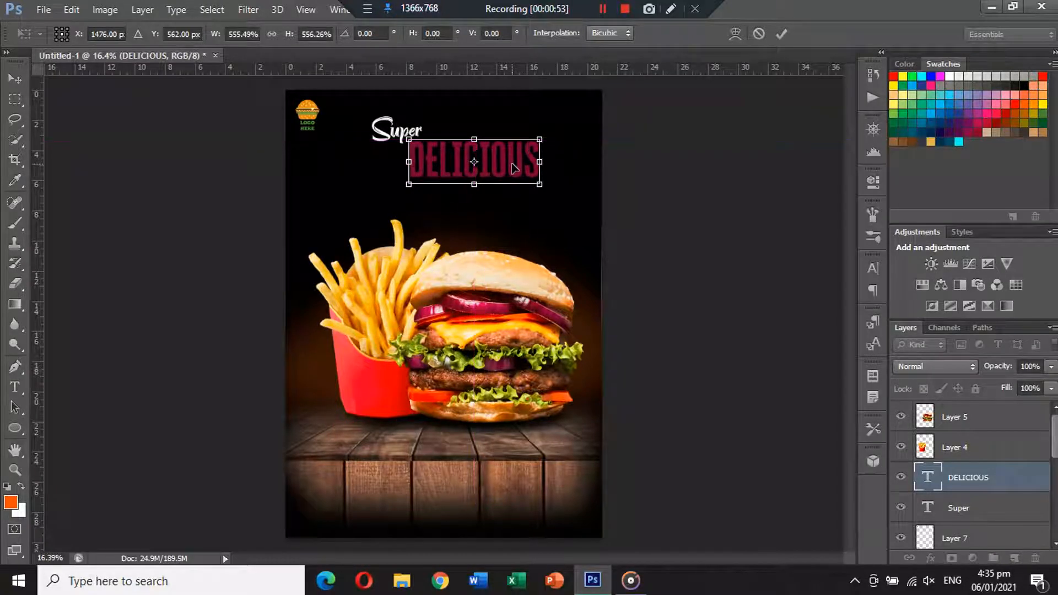
key(Return)
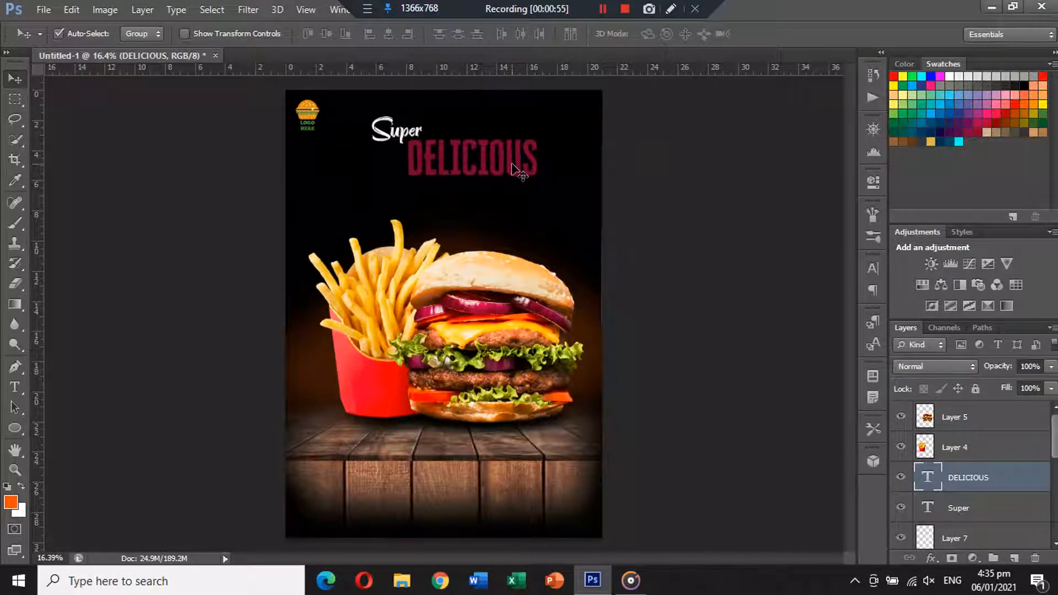
Step: Duplicate the Super text below the original and change the copy's wording to "Burgers"
alt+drag(402, 137, 377, 189)
click(16, 388)
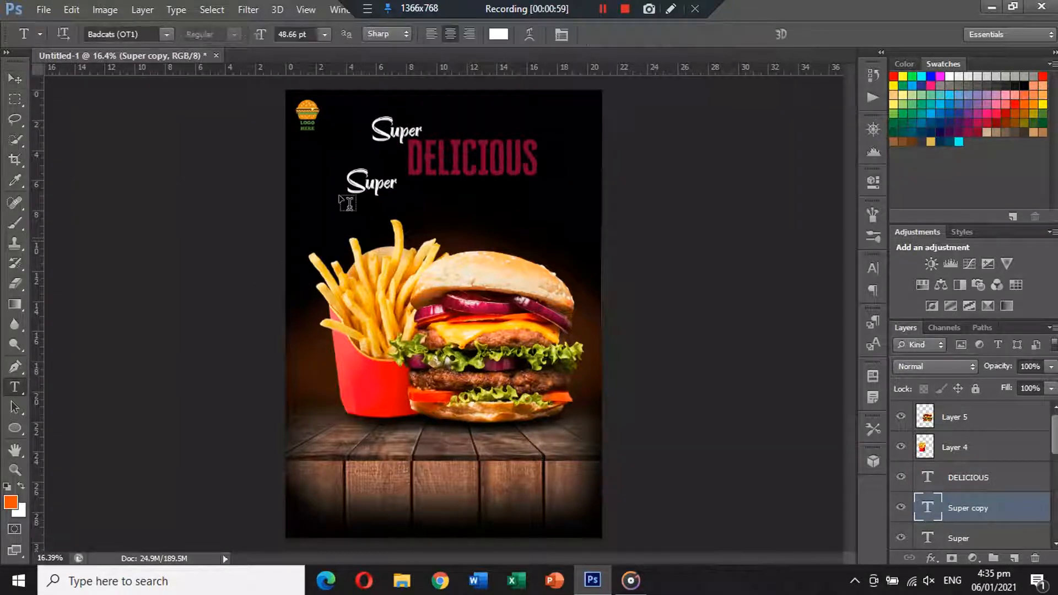
double_click(362, 179)
text(B)
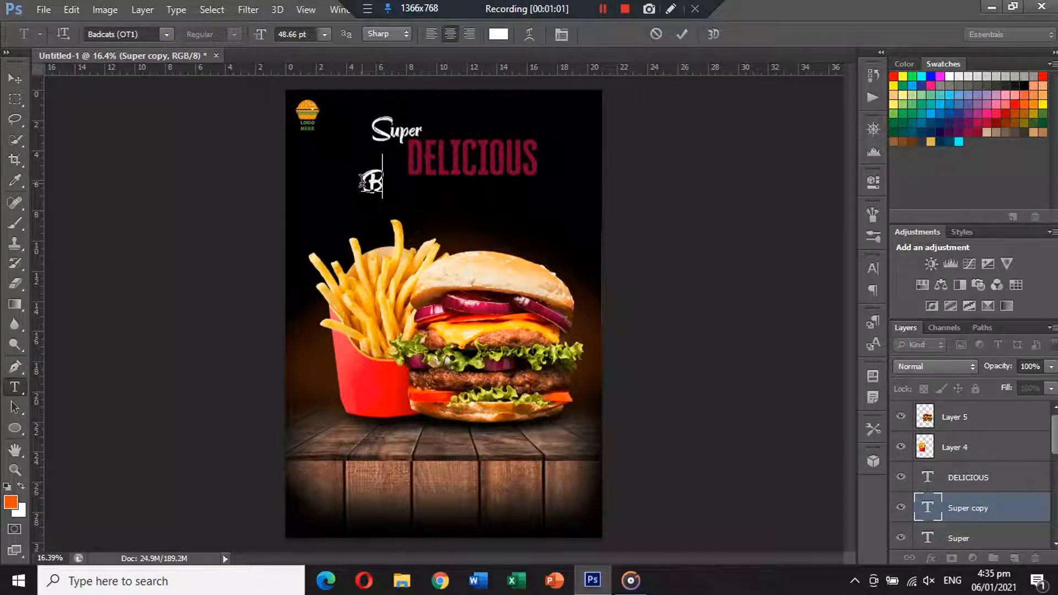
text(urgers)
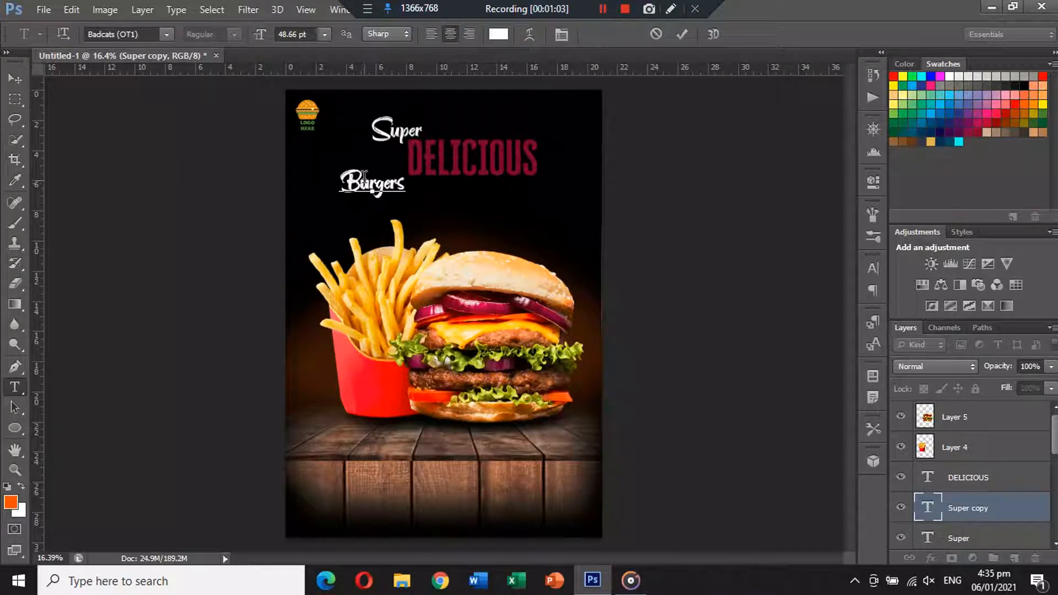
click(16, 78)
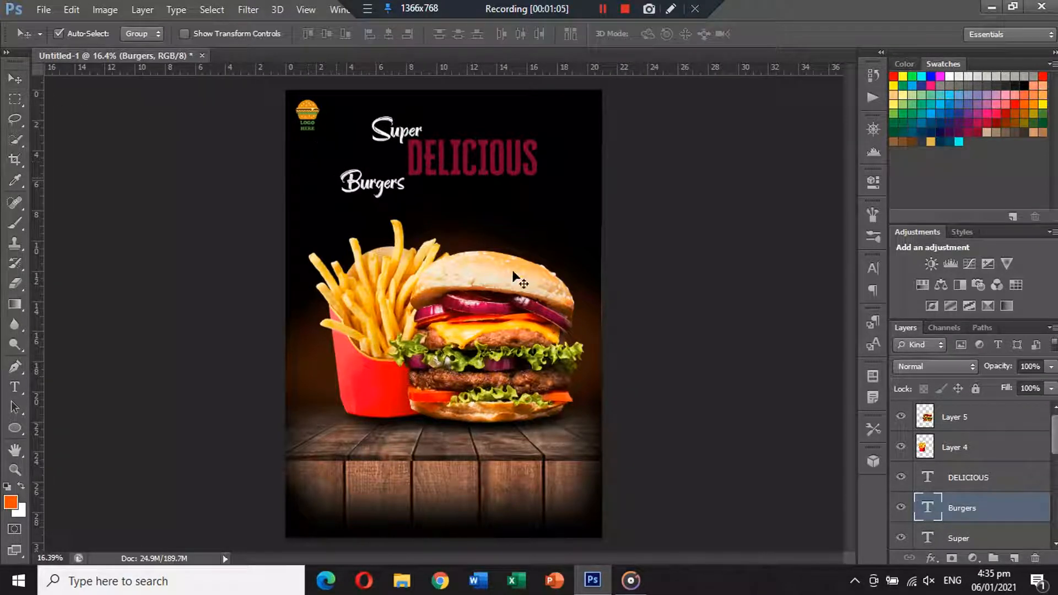
Step: Scale the Burgers text up to about 365% and position it directly under DELICIOUS
key(ctrl+t)
drag(405, 202, 493, 260)
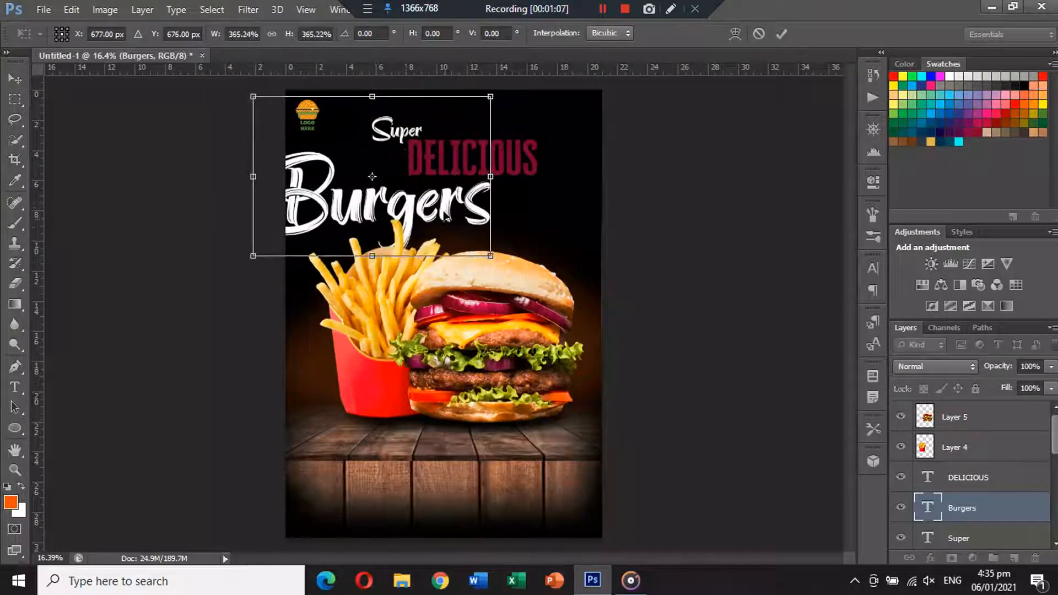
drag(464, 206, 513, 208)
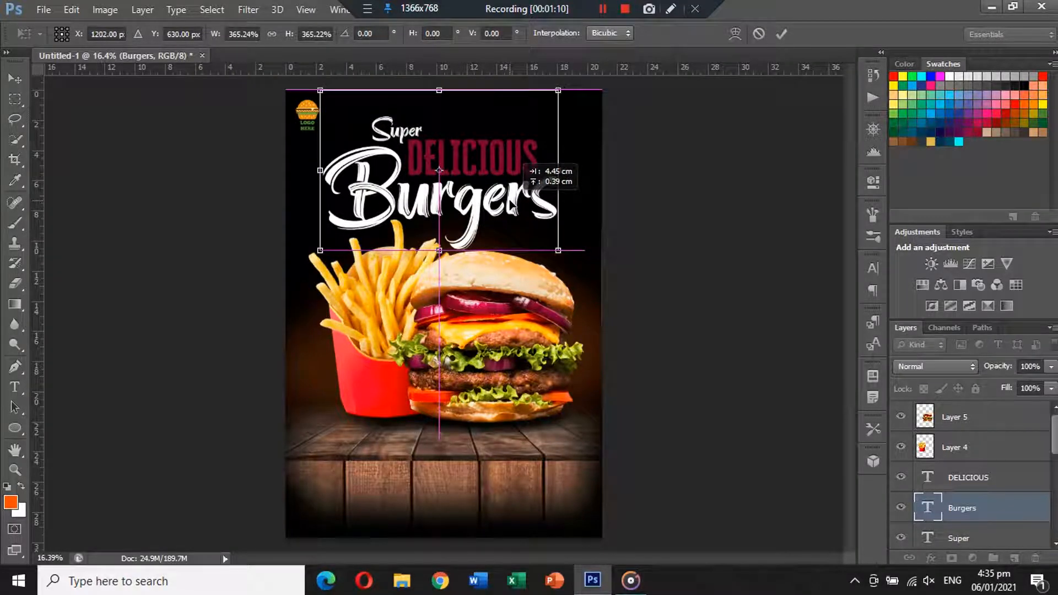
drag(514, 206, 514, 206)
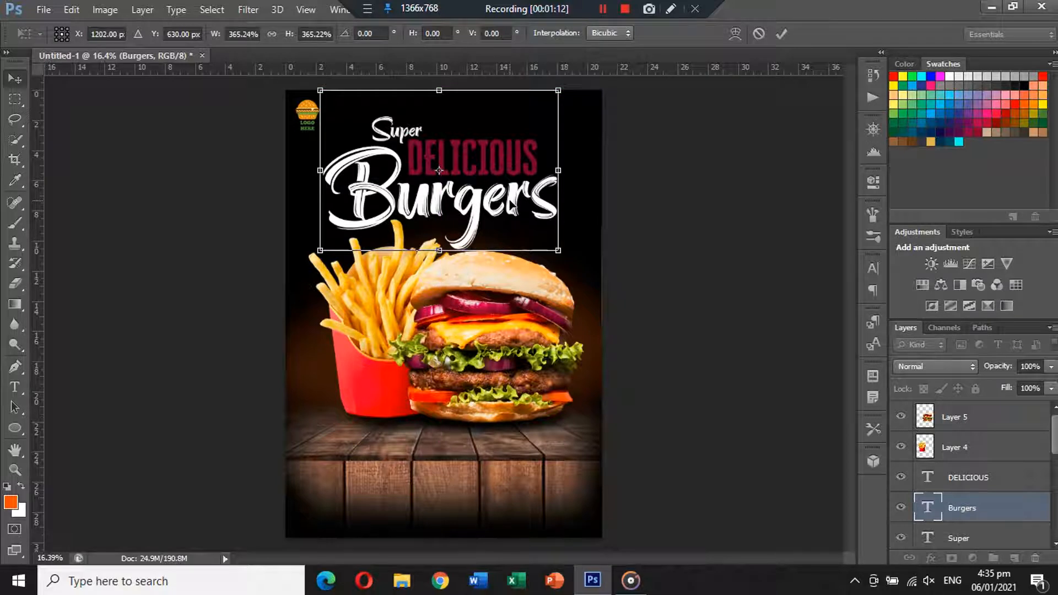
key(Return)
Step: Select the Super, DELICIOUS and Burgers texts together and shift them slightly up and to the right
shift+click(387, 142)
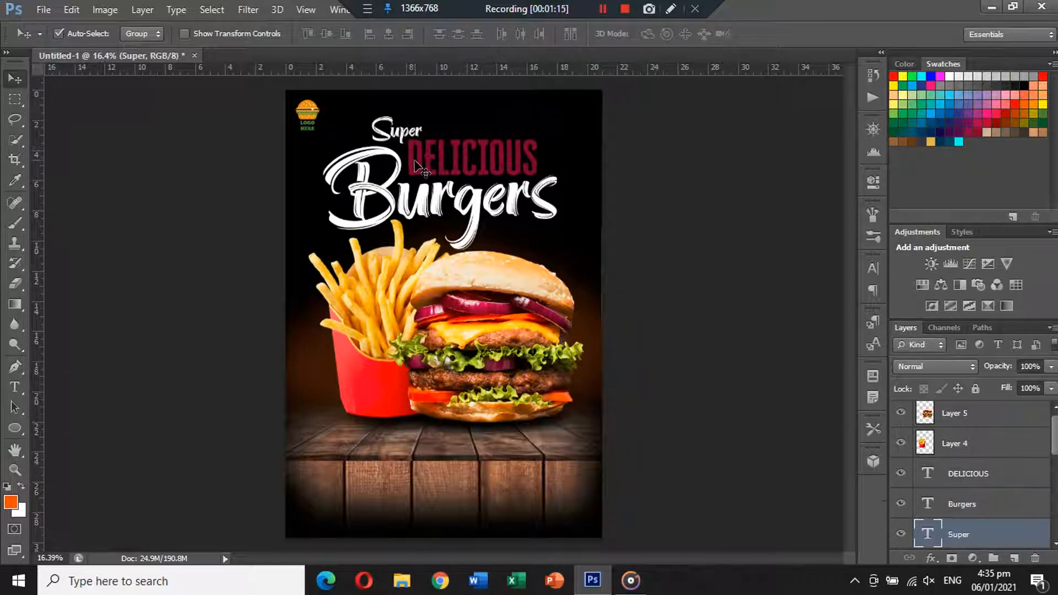
shift+click(408, 163)
mouse_move(407, 162)
mouse_down()
mouse_move(411, 147)
mouse_move(422, 154)
mouse_up()
Step: Move the shadow layers Ellipse 2 and Ellipse 1 directly beneath Layer 4 in the layer stack
click(397, 307)
shift+click(468, 301)
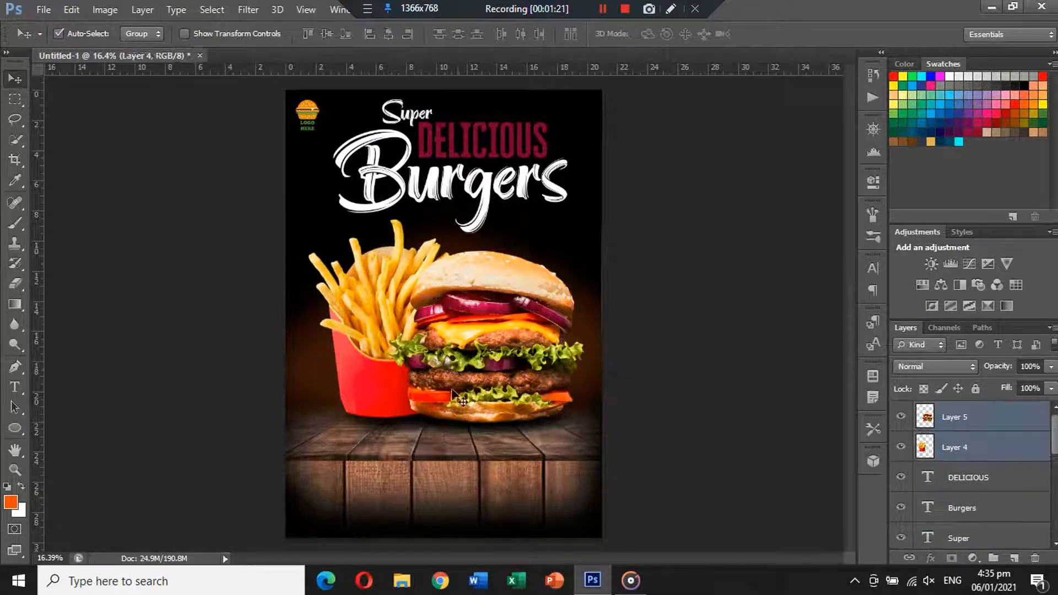
scroll(956, 494, down, 2)
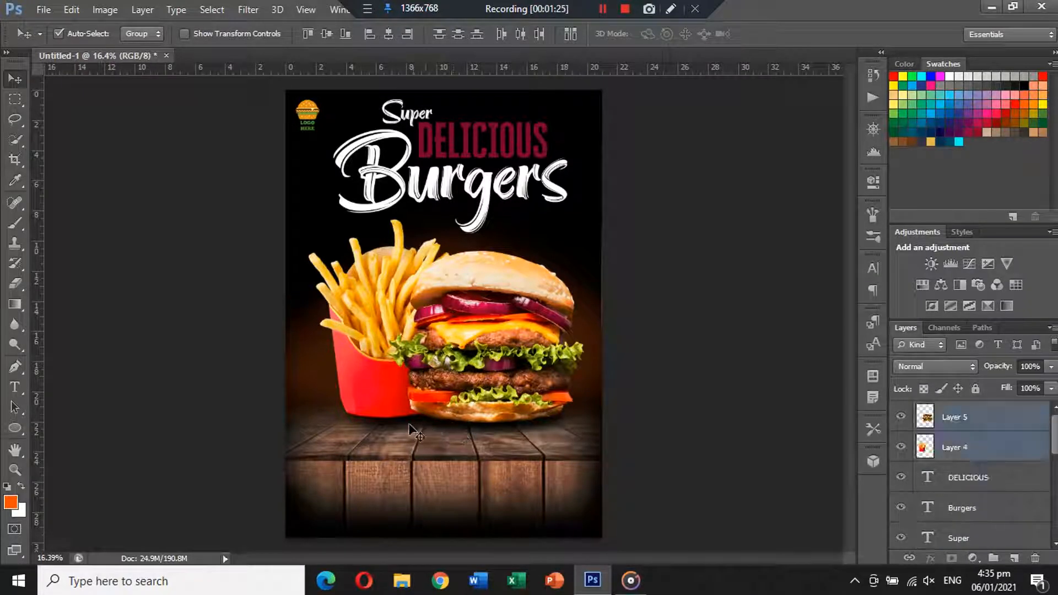
scroll(980, 505, down, 4)
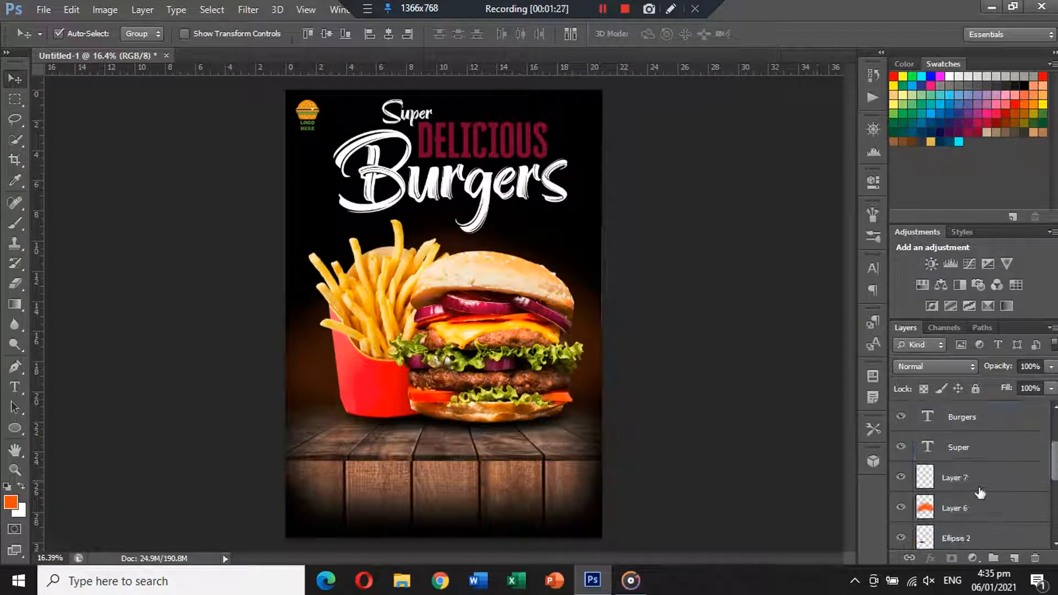
click(977, 514)
shift+click(977, 537)
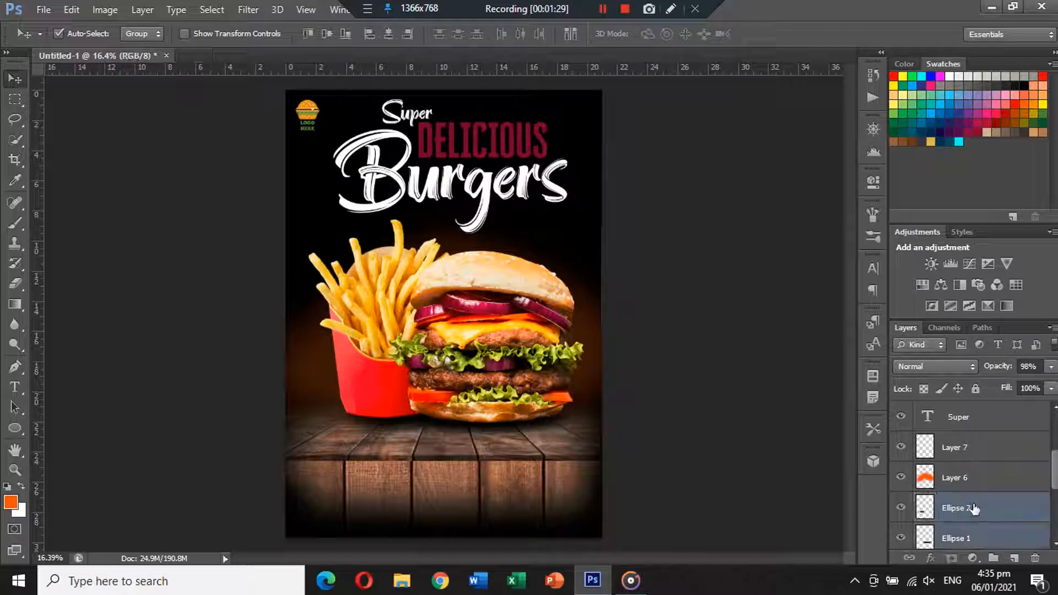
drag(976, 513, 976, 444)
Step: Scale the burger, fries and both their shadows together to about 87% and reposition them on the wooden table
shift+click(975, 431)
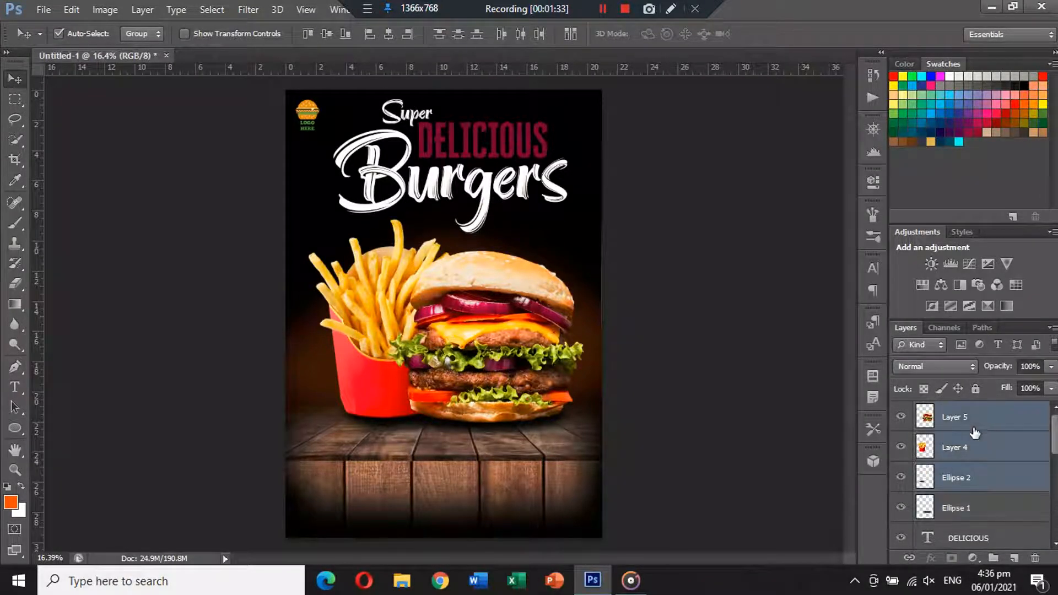
click(972, 512)
shift+click(969, 424)
key(ctrl+t)
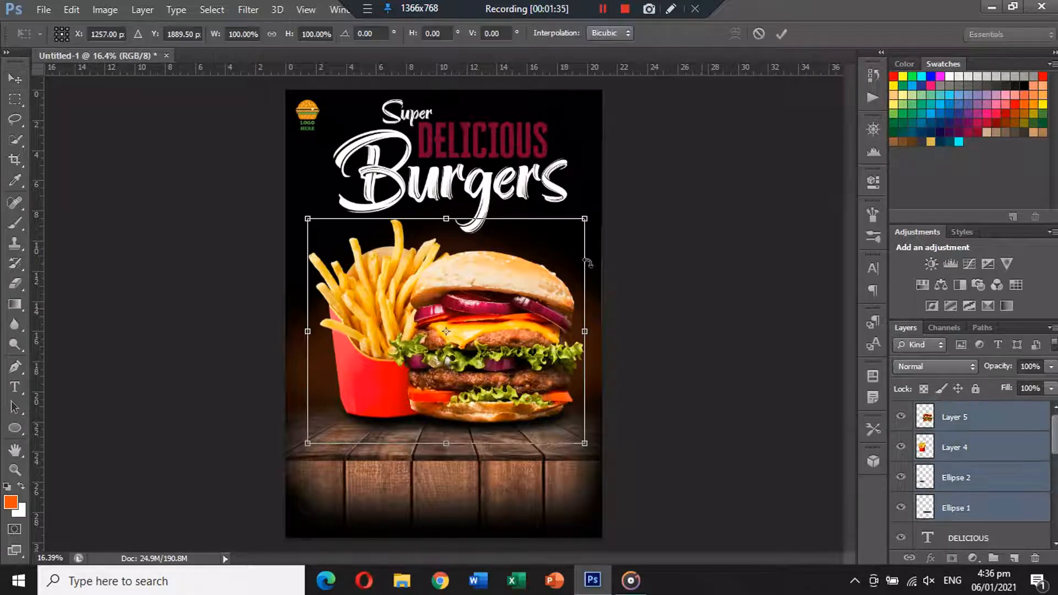
drag(591, 219, 573, 241)
drag(511, 306, 511, 316)
key(Return)
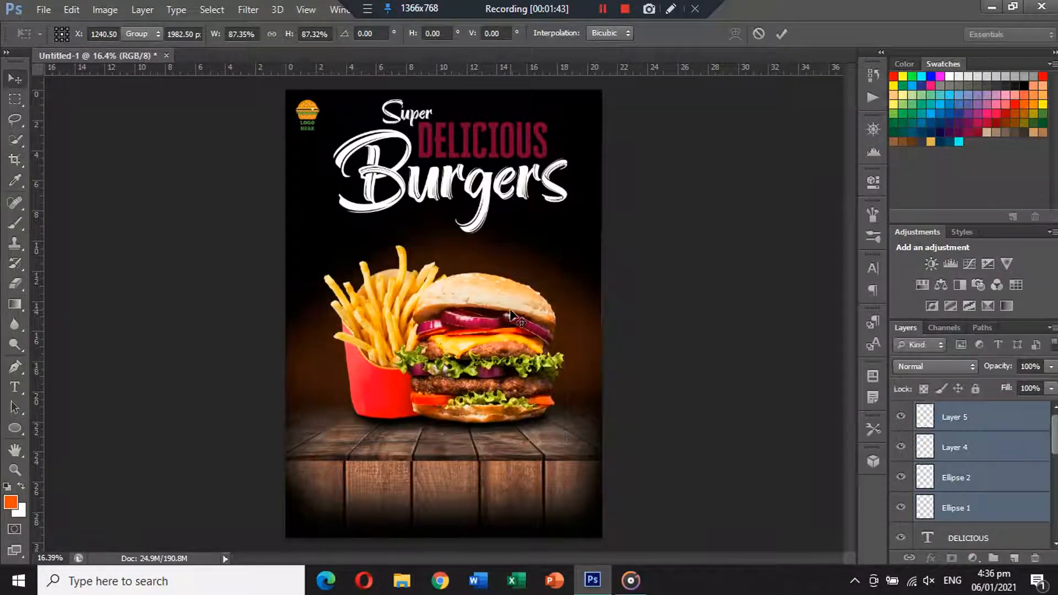
Step: Select the Super, DELICIOUS and Burgers texts together and nudge them slightly down and to the left
click(416, 119)
shift+click(429, 144)
shift+click(433, 185)
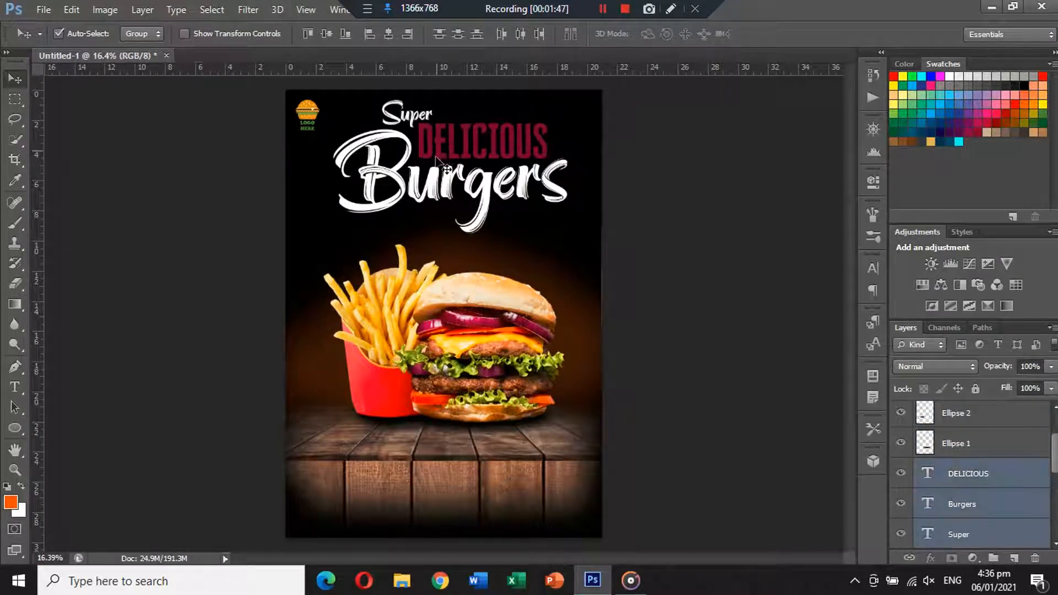
drag(439, 147, 437, 152)
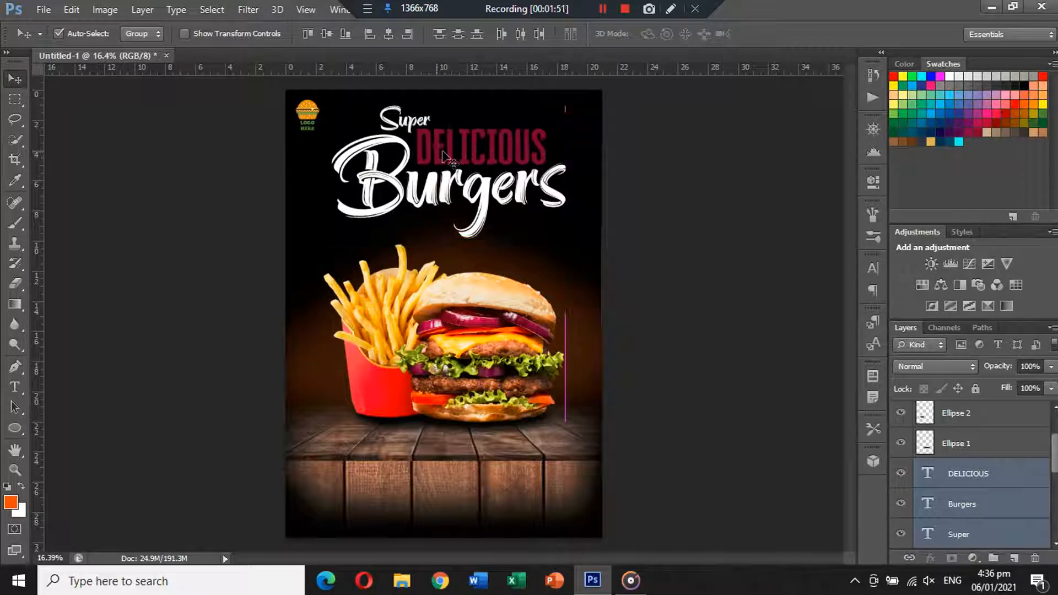
click(741, 219)
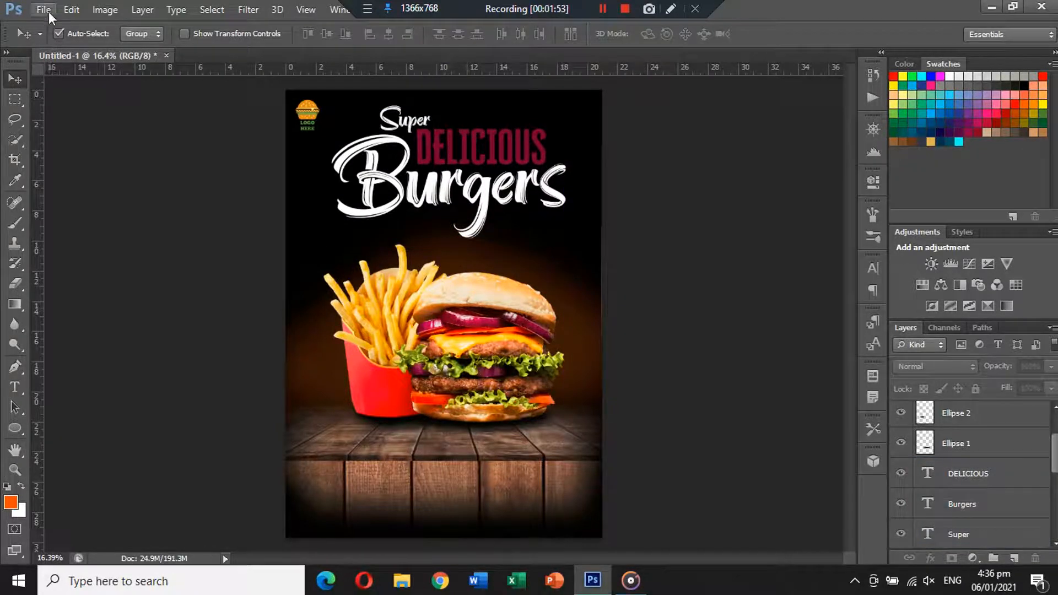
Step: Open the Brush image, cut its black brush stroke, close it without saving and paste the stroke into the poster
click(48, 12)
key(Escape)
click(51, 12)
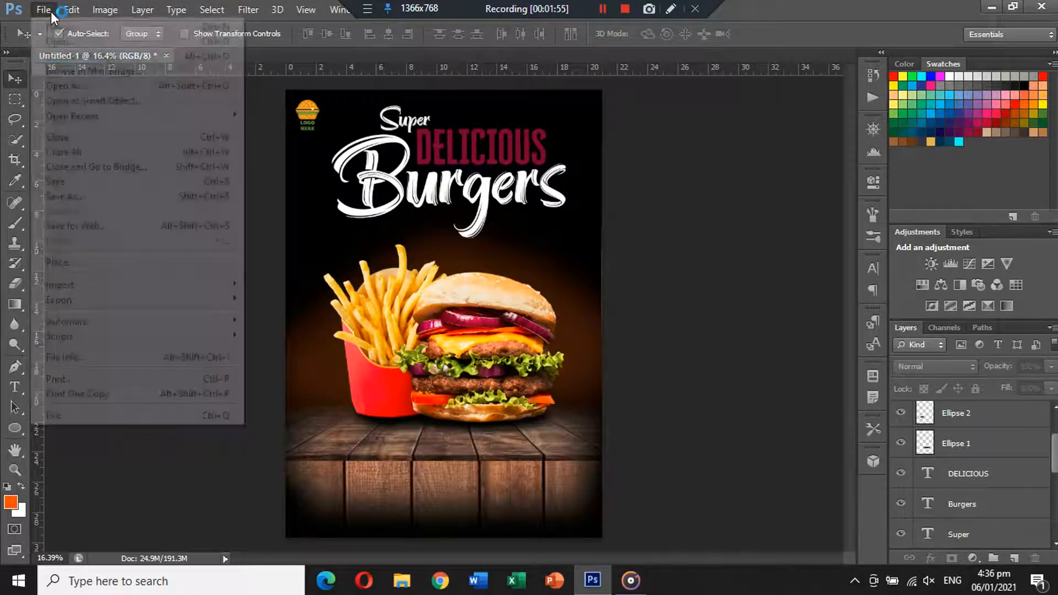
click(59, 40)
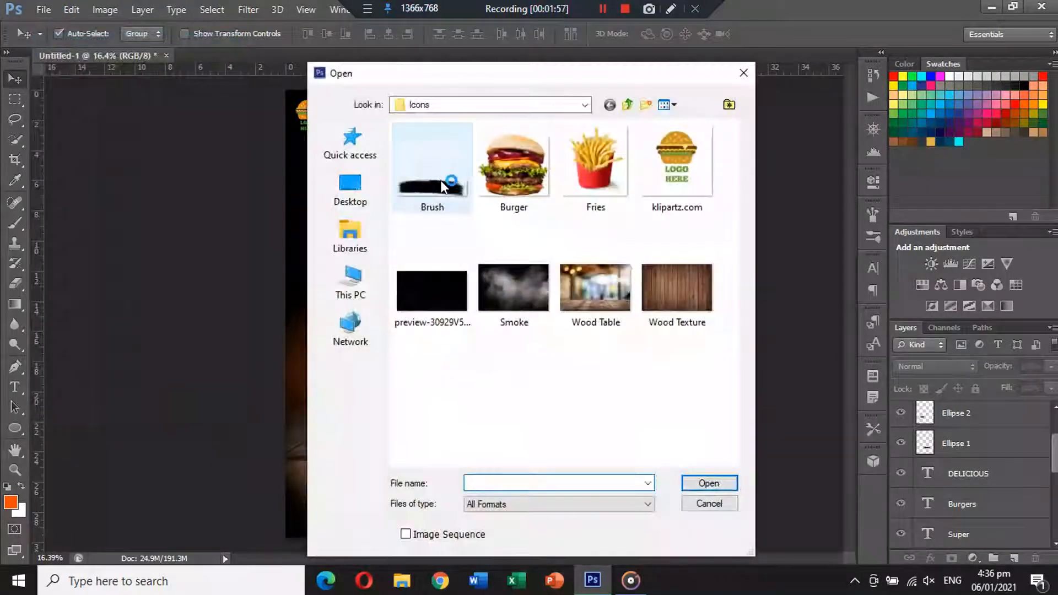
double_click(443, 179)
key(ctrl+a)
key(Delete)
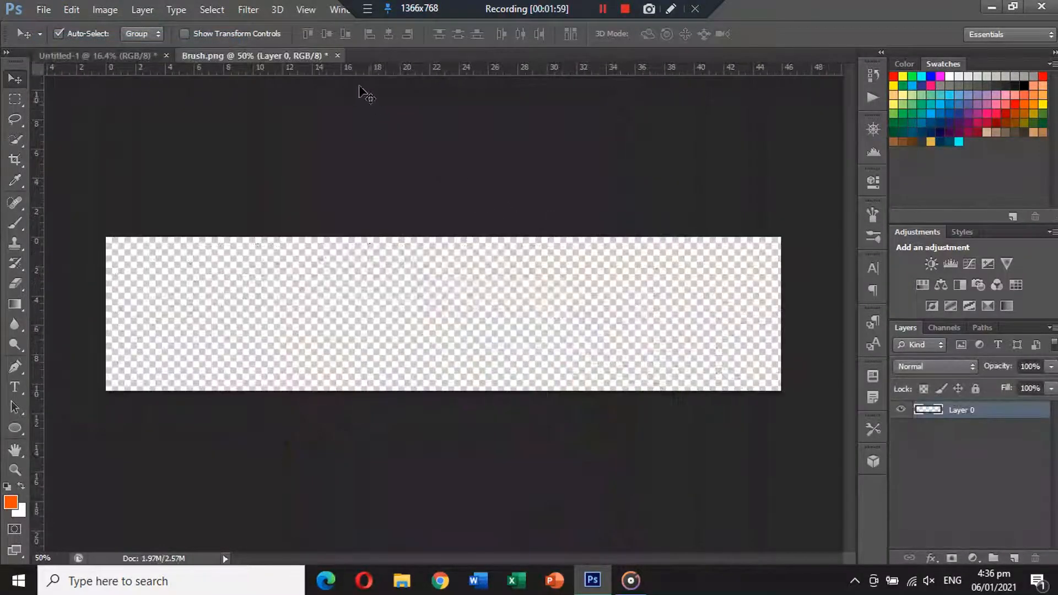
click(337, 55)
click(565, 229)
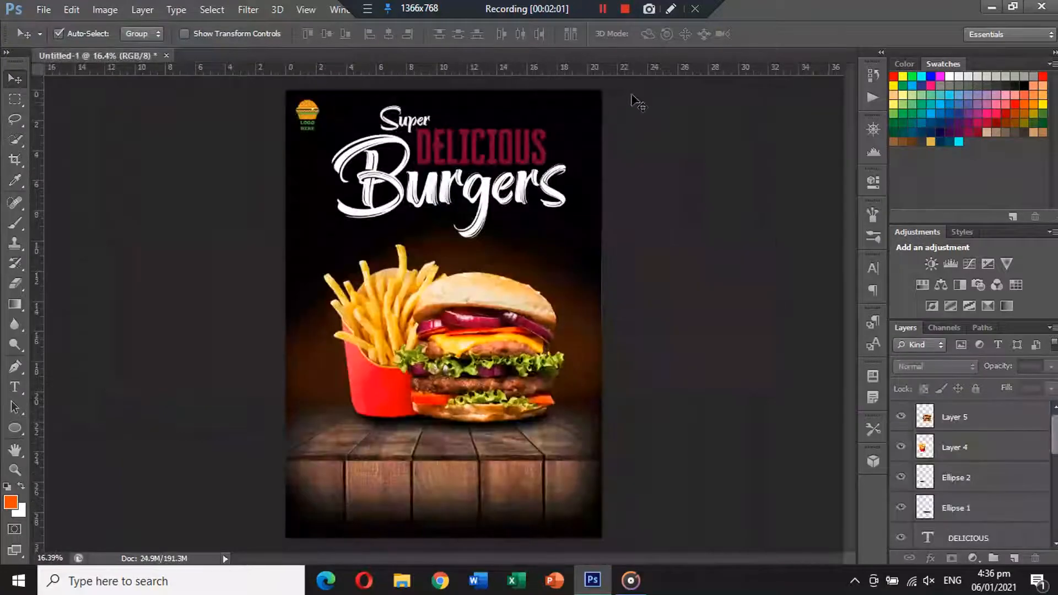
key(ctrl+v)
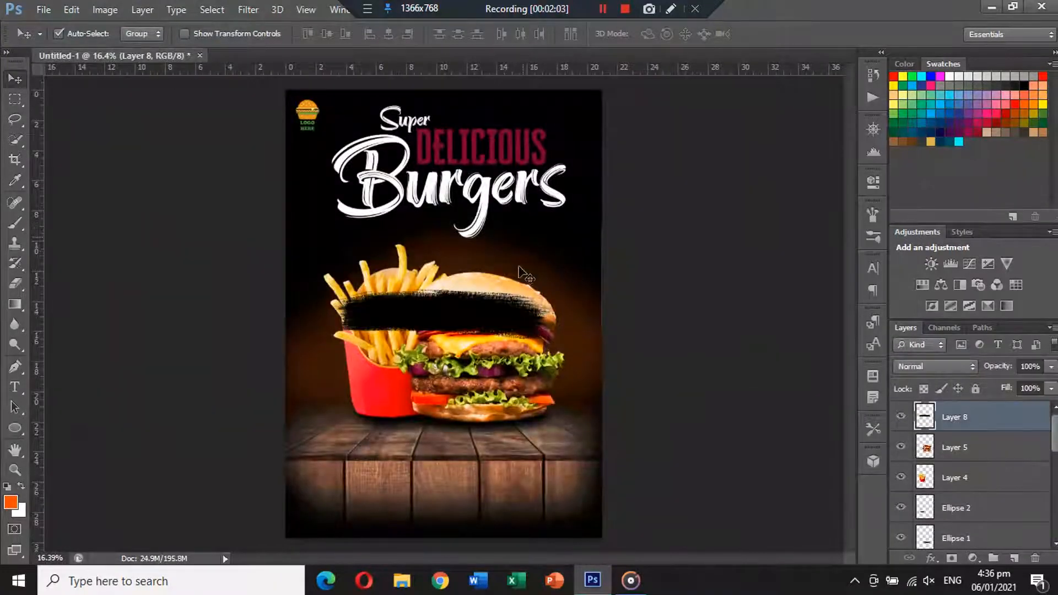
Step: Scale the brush stroke to about 71% width and 95% height and place it under the end of Burgers
key(ctrl+t)
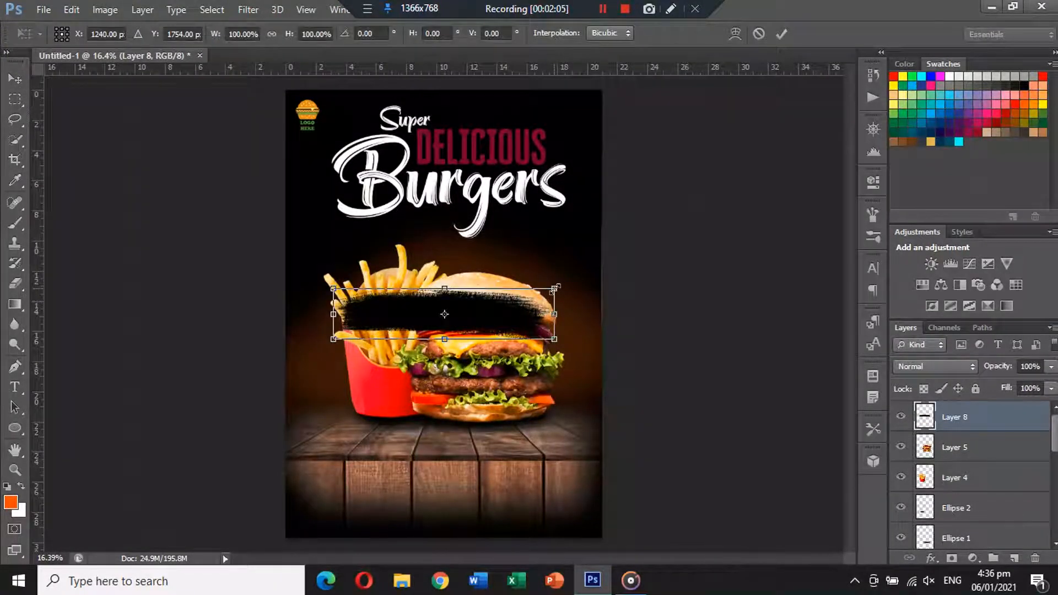
drag(555, 287, 522, 290)
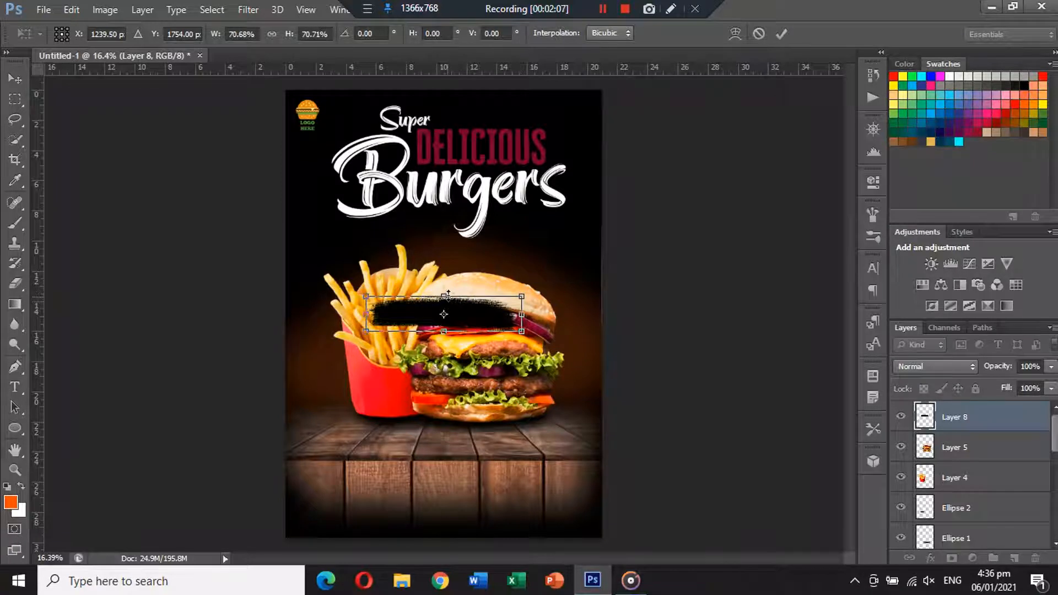
mouse_move(443, 296)
mouse_down()
mouse_move(444, 285)
mouse_move(561, 234)
mouse_up()
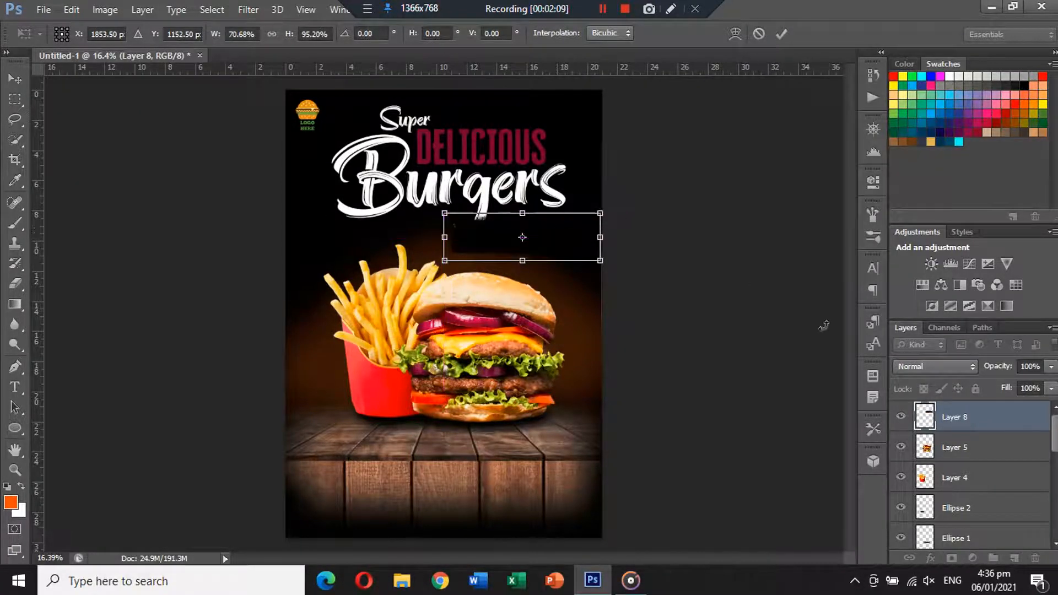
key(Return)
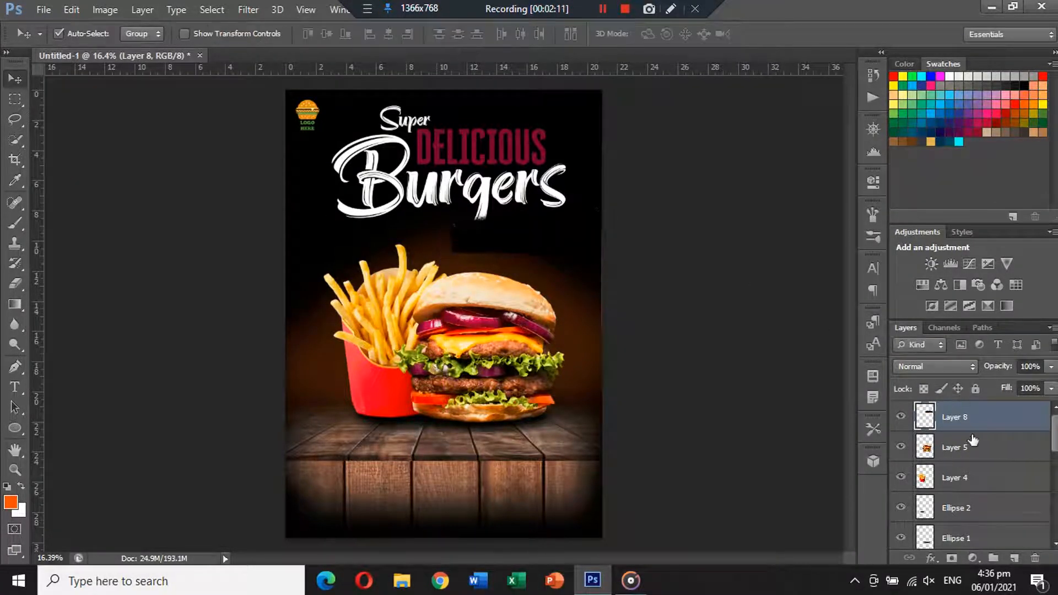
Step: Rotate the brush stroke about -17.5° and shift it slightly up and to the right
key(ctrl+t)
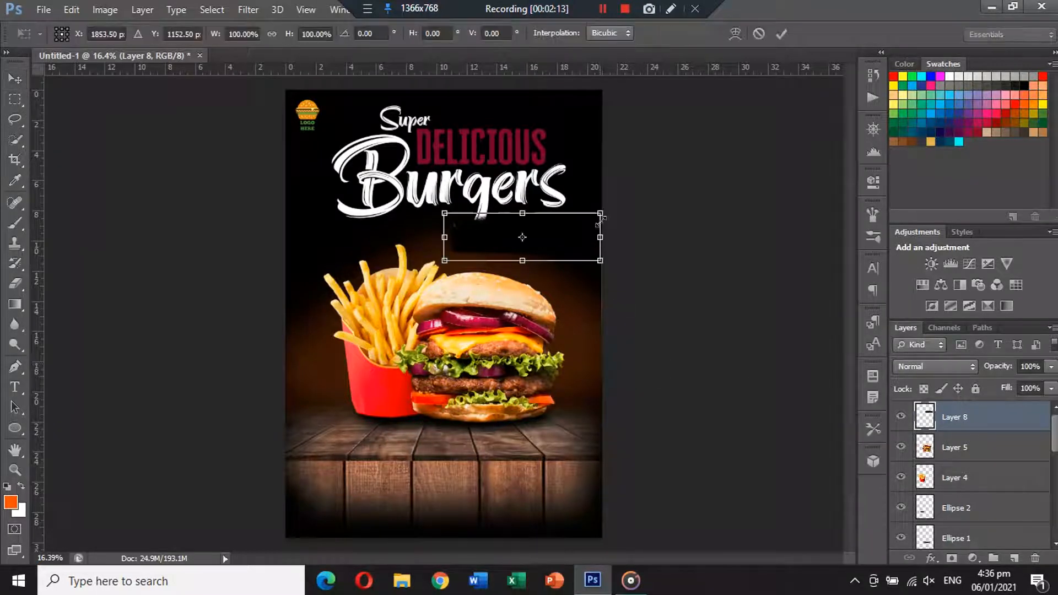
drag(613, 203, 586, 185)
drag(560, 219, 563, 208)
key(Return)
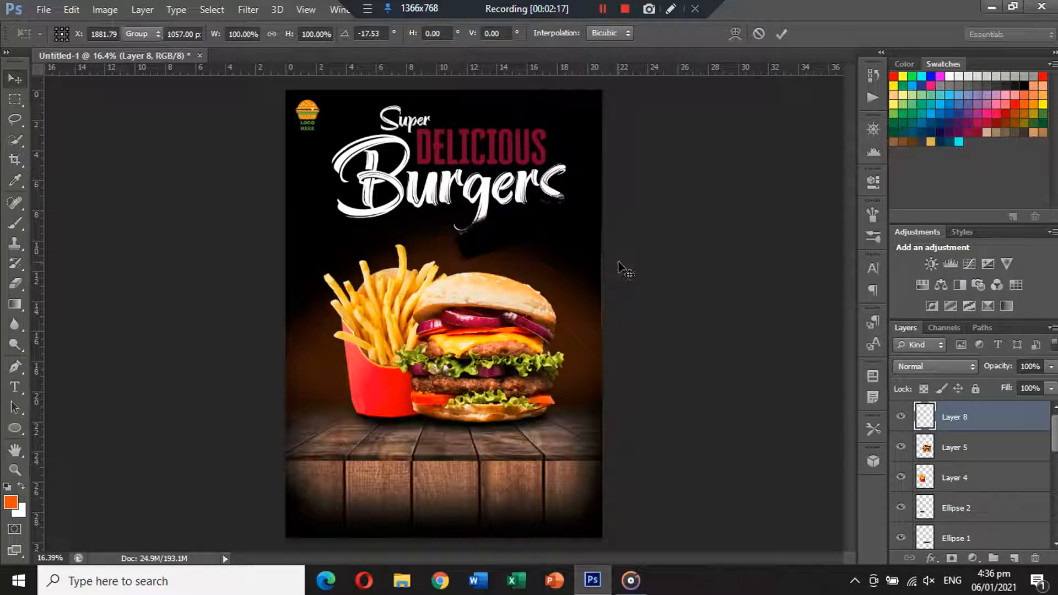
Step: Move the brush stroke layer, Layer 8, directly beneath the Super text layer in the stack
scroll(980, 415, down, 1)
scroll(979, 414, up, 1)
drag(979, 420, 992, 504)
click(536, 223)
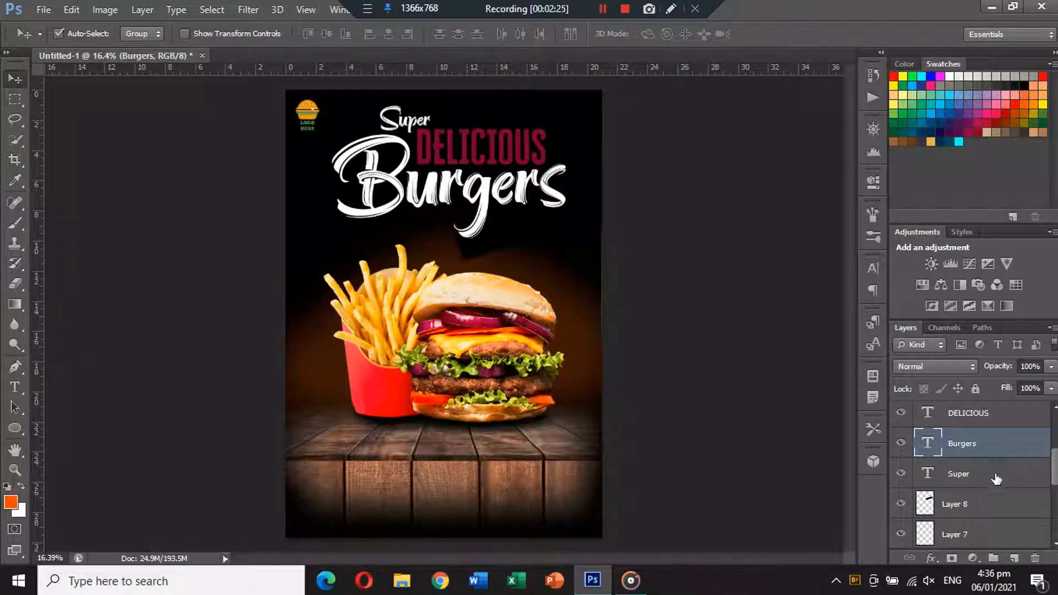
Step: Add a Color Overlay to Layer 8 using the maroon sampled from the DELICIOUS text
click(1008, 505)
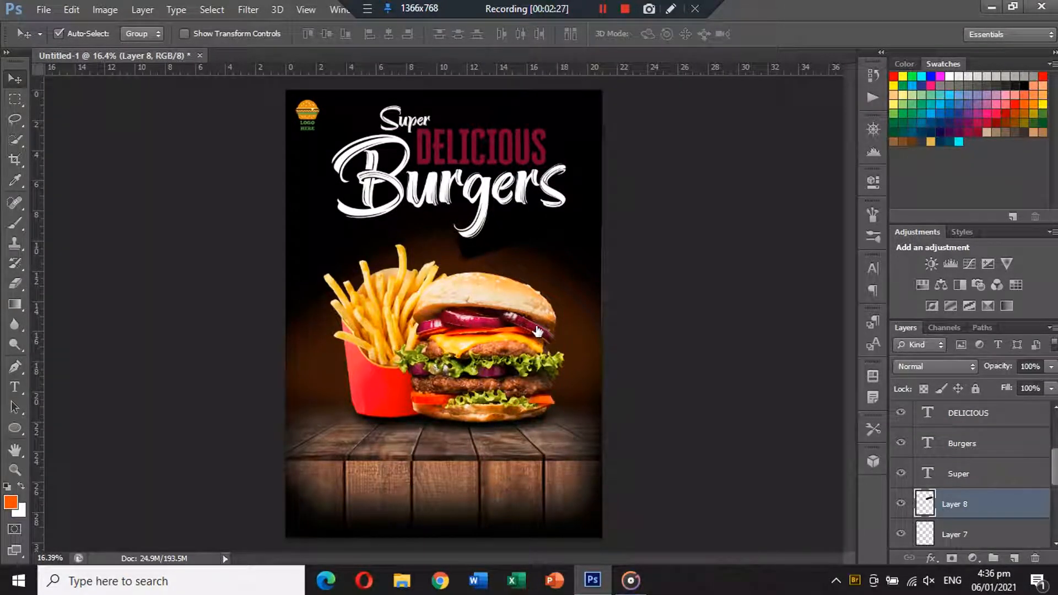
click(347, 255)
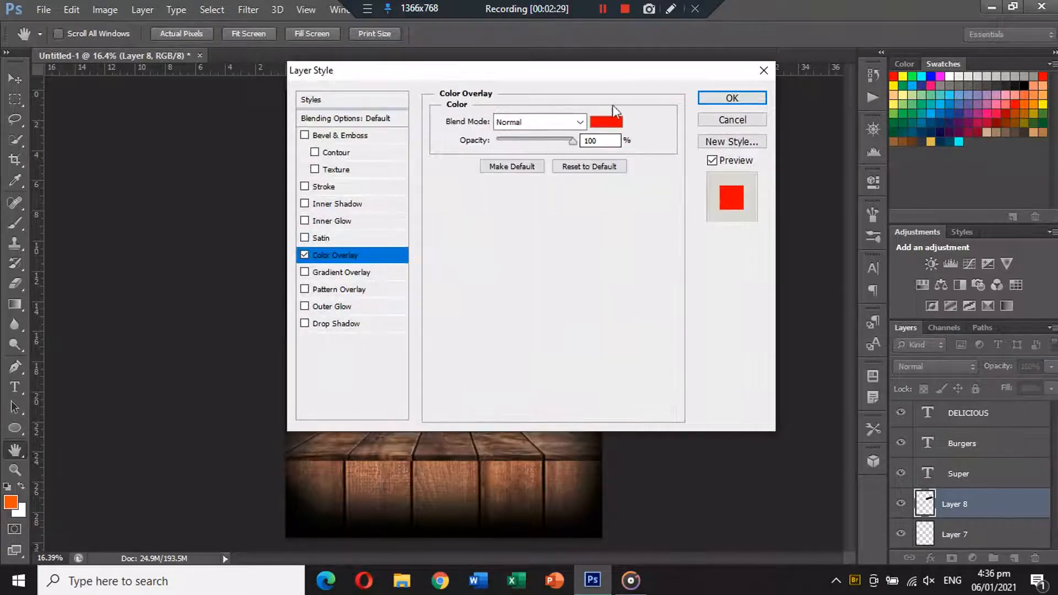
click(606, 122)
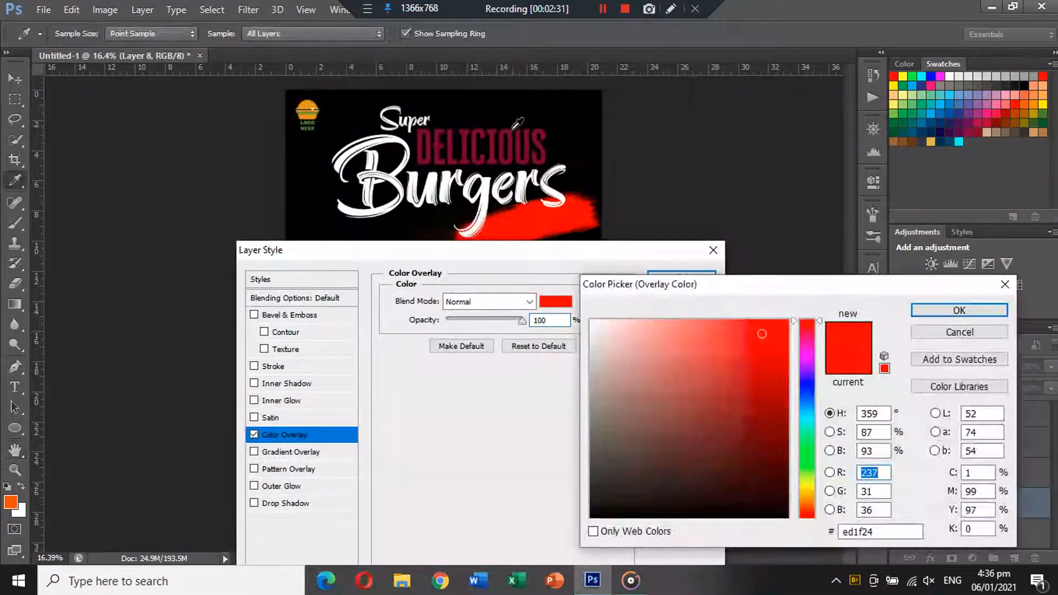
click(514, 126)
key(Return)
key(Return)
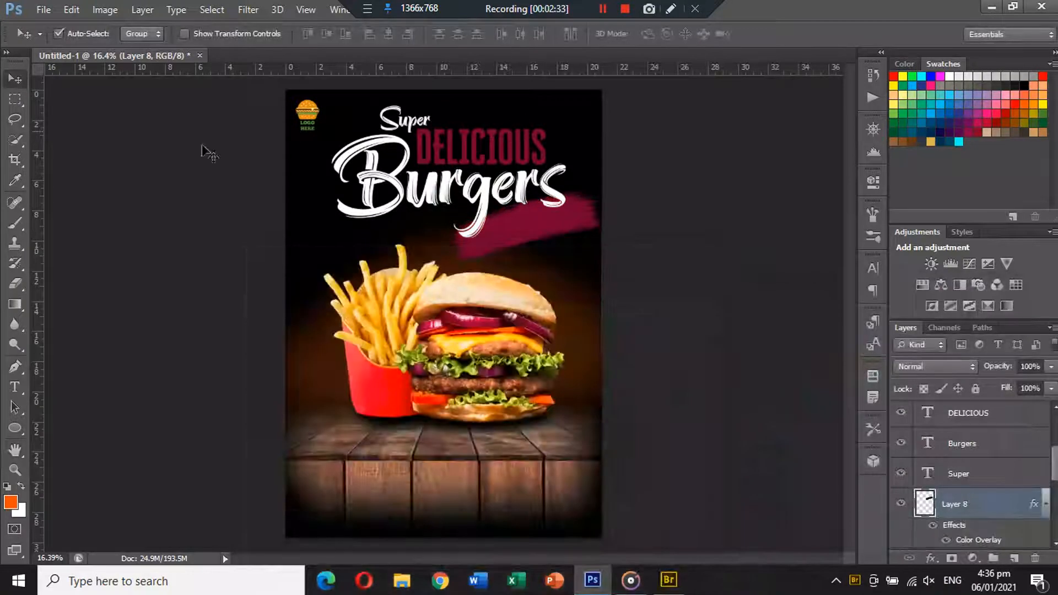
Step: Scale the maroon brush stroke down slightly and reposition it just under the end of Burgers
drag(532, 229, 540, 231)
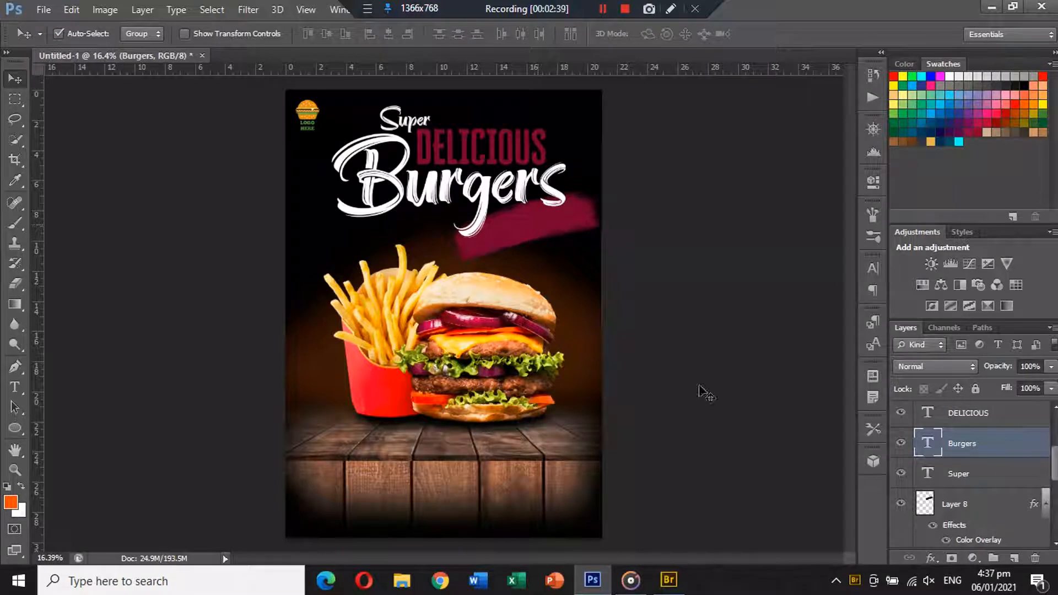
click(987, 506)
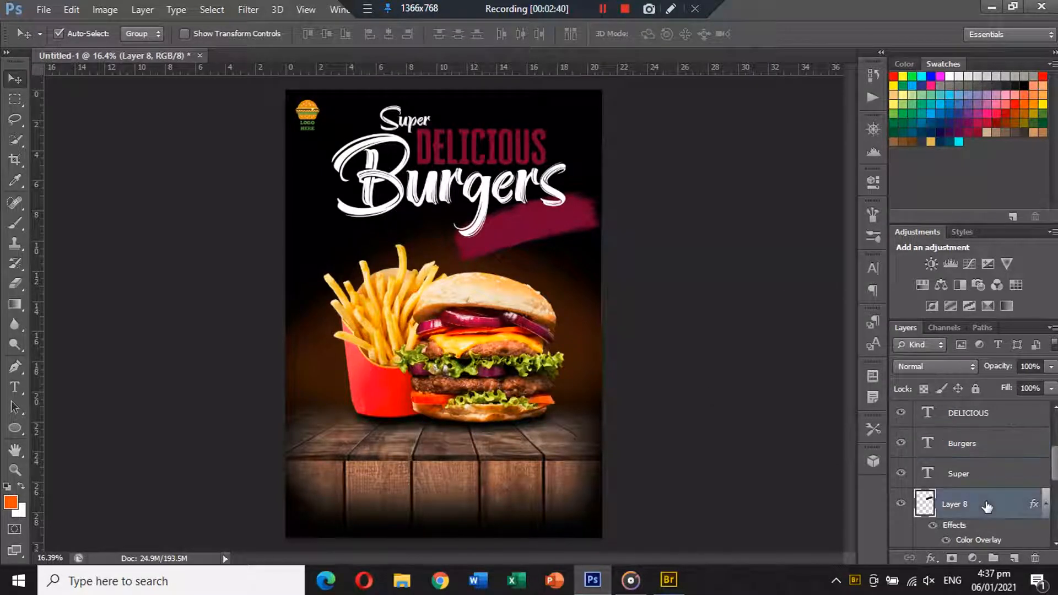
click(1045, 505)
key(ctrl+t)
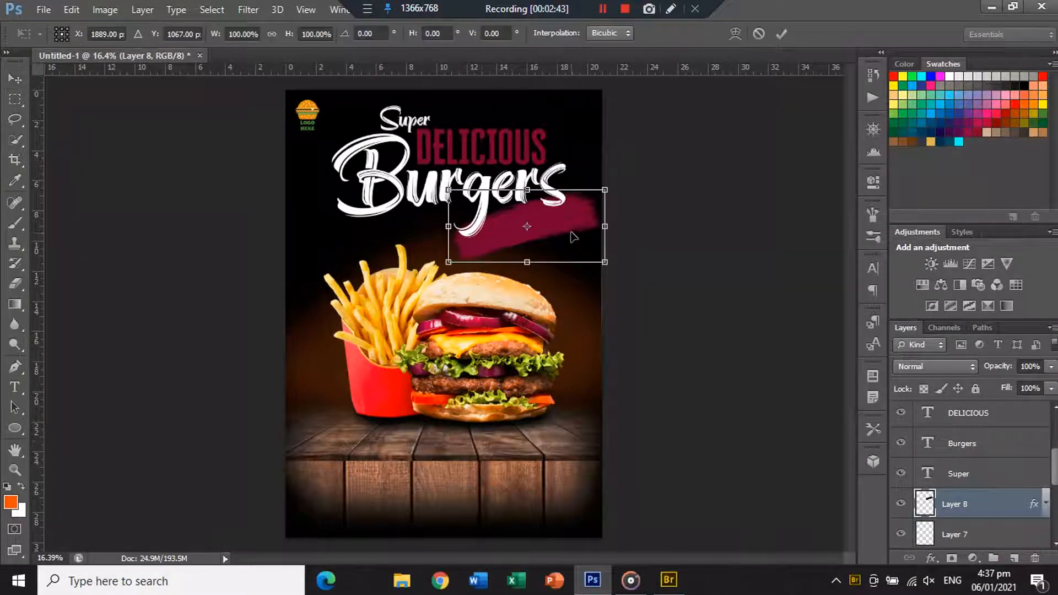
drag(573, 237, 575, 225)
drag(601, 187, 603, 191)
key(Return)
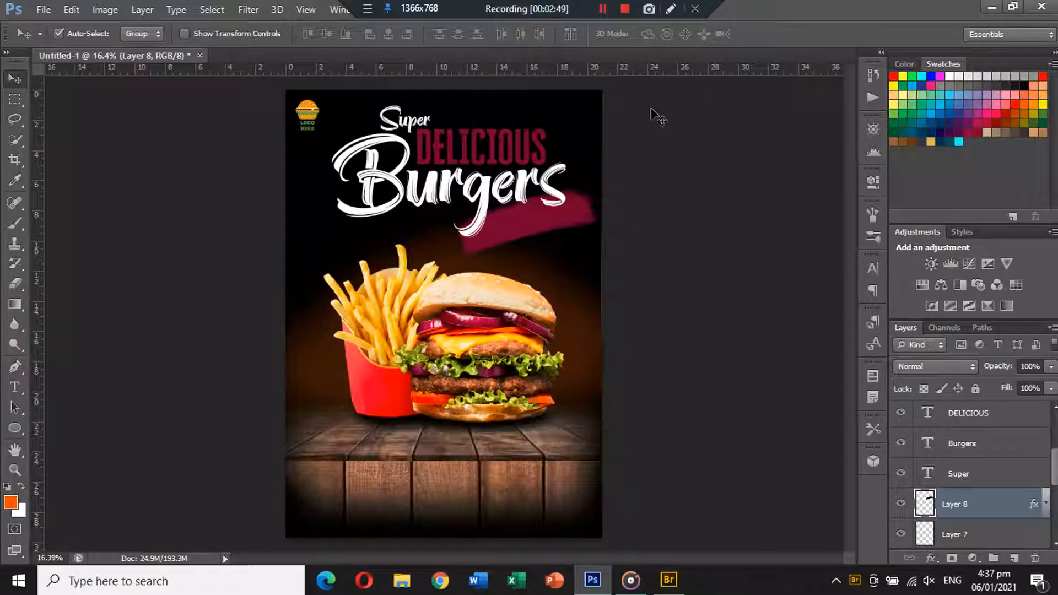
Step: Duplicate the DELICIOUS text above the fries and change the copy's wording to BEST DEAL
click(652, 110)
drag(474, 131, 353, 227)
click(15, 388)
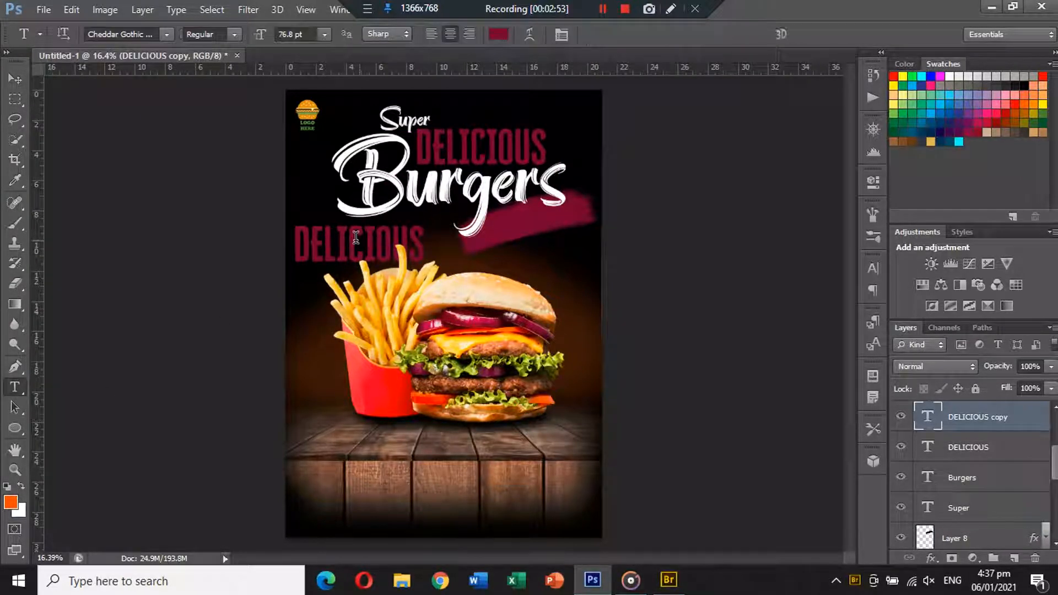
click(356, 237)
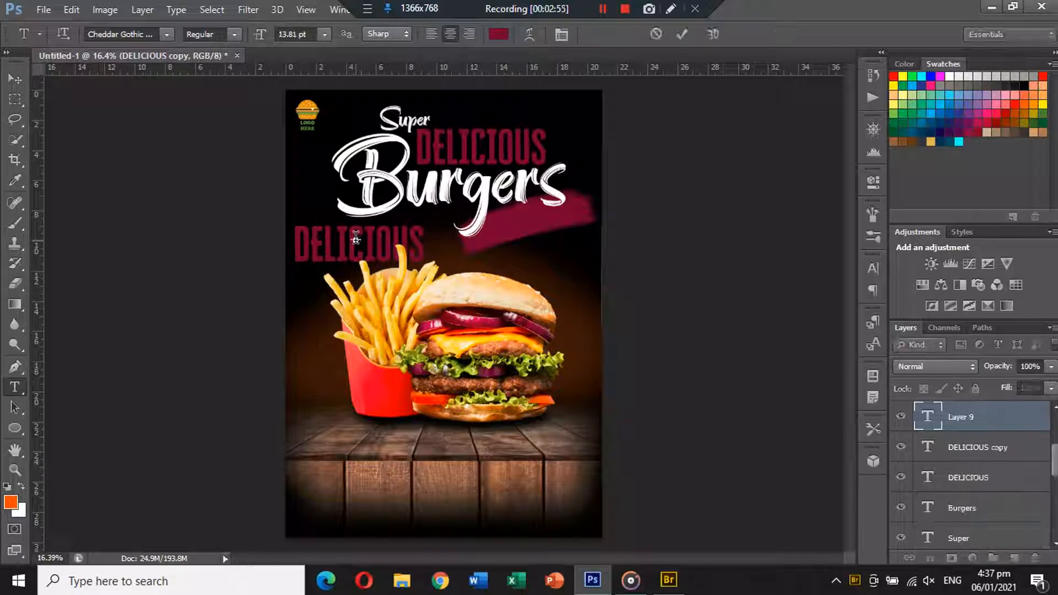
key(Escape)
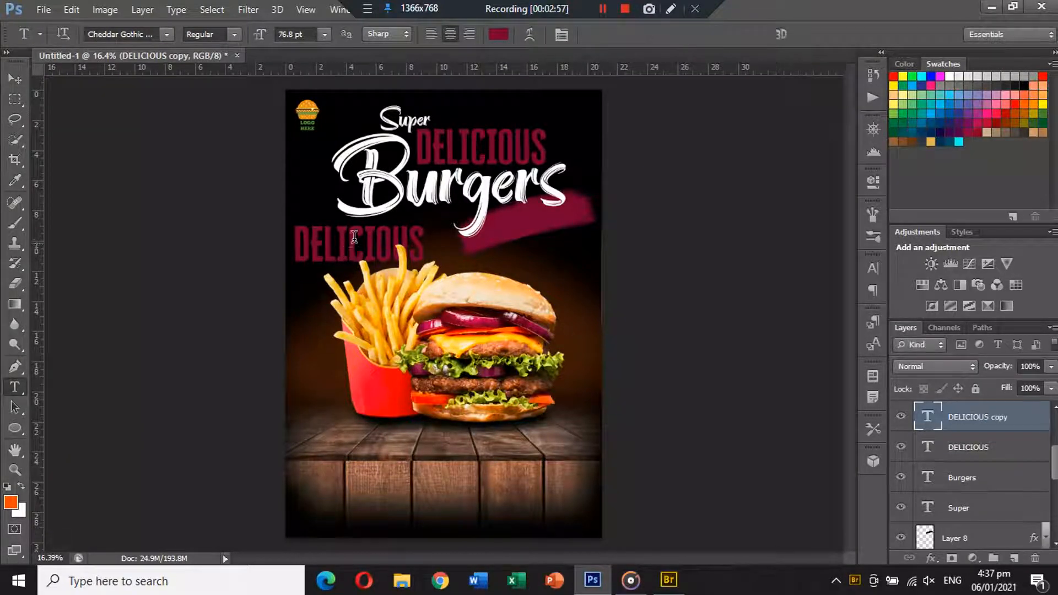
double_click(354, 238)
text(BEST DEAL)
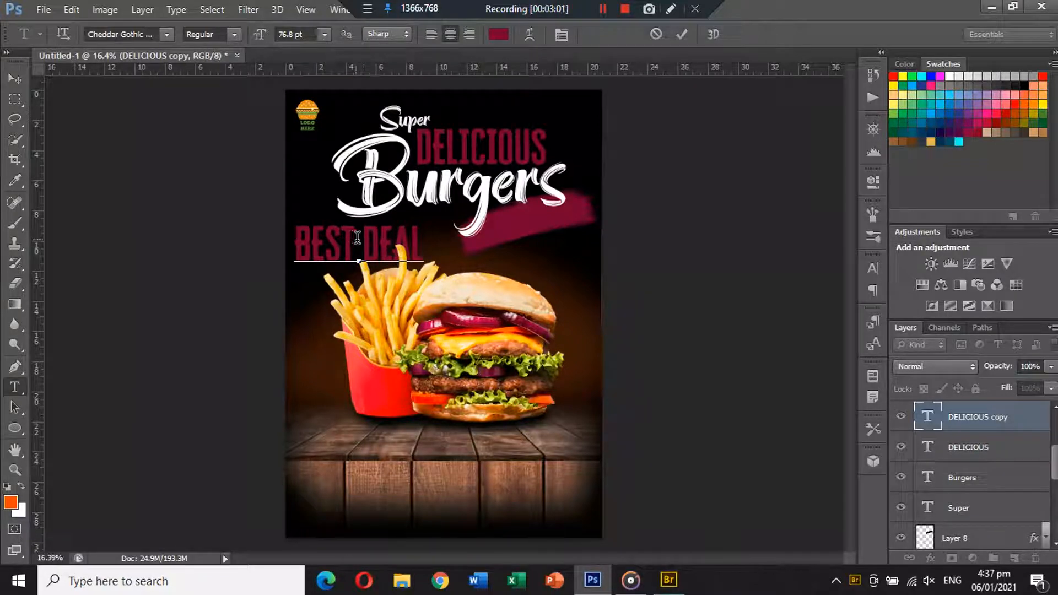
Step: Recolour the BEST DEAL text white by sampling the Burgers lettering
key(ctrl+a)
click(504, 33)
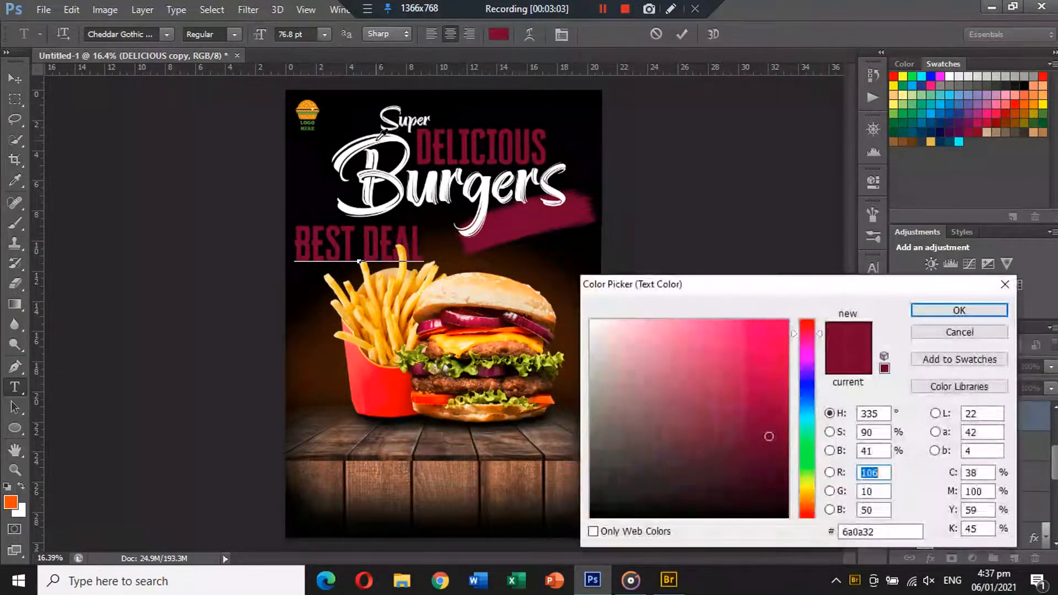
click(378, 138)
click(947, 312)
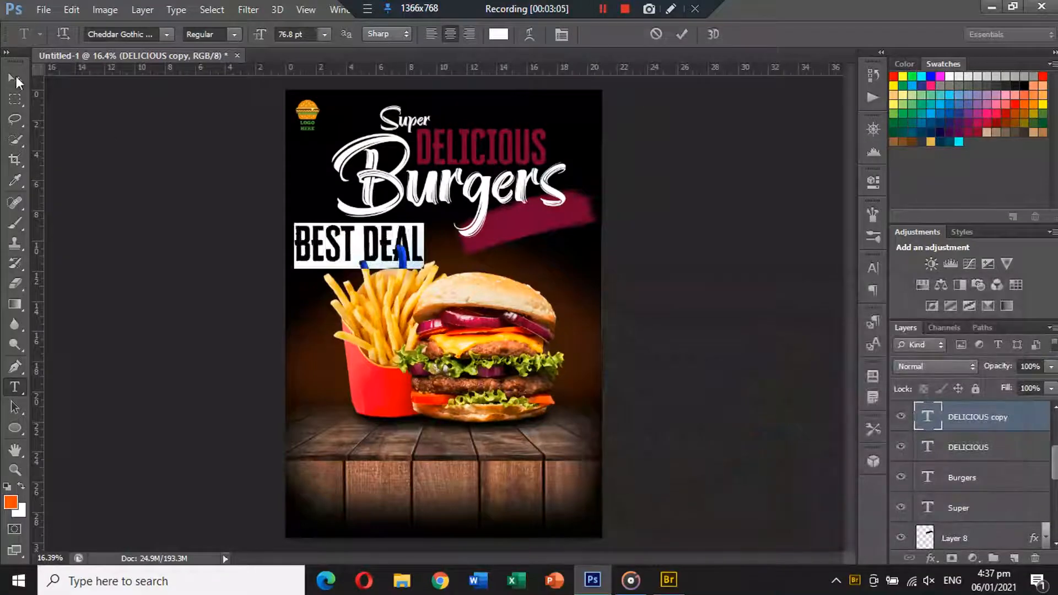
Step: Scale BEST DEAL to about 43%, rotate it about -19° and place it on the maroon brush stroke
click(14, 77)
key(ctrl+t)
mouse_move(423, 224)
mouse_down()
mouse_move(399, 232)
mouse_move(388, 216)
mouse_move(500, 231)
mouse_move(538, 221)
mouse_move(544, 203)
mouse_up()
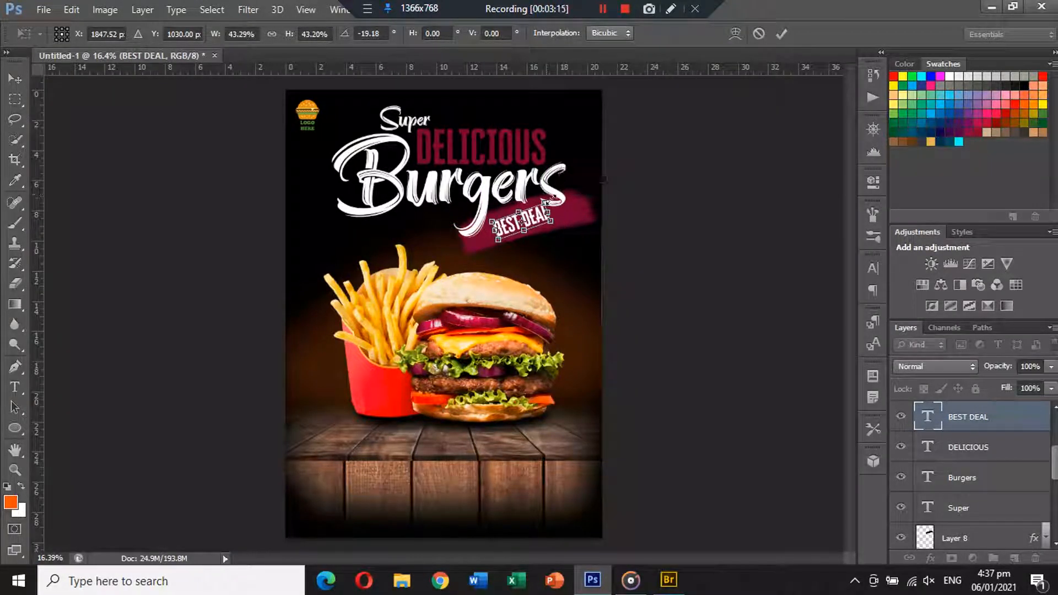
key(Return)
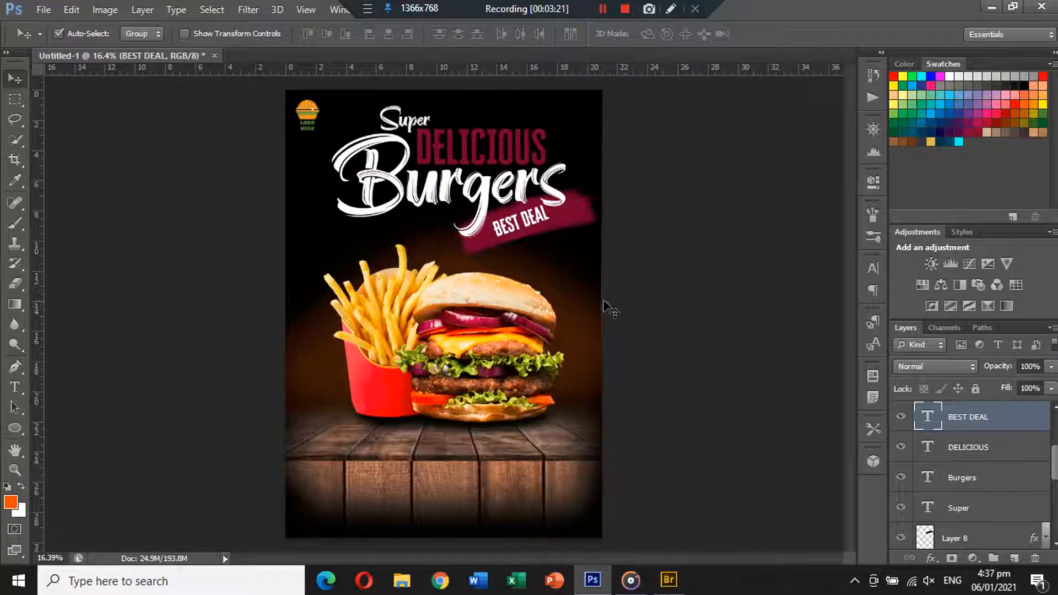
Step: Select all headline texts with the brush stroke, scale them down slightly together and reposition them in the poster's upper area
click(562, 228)
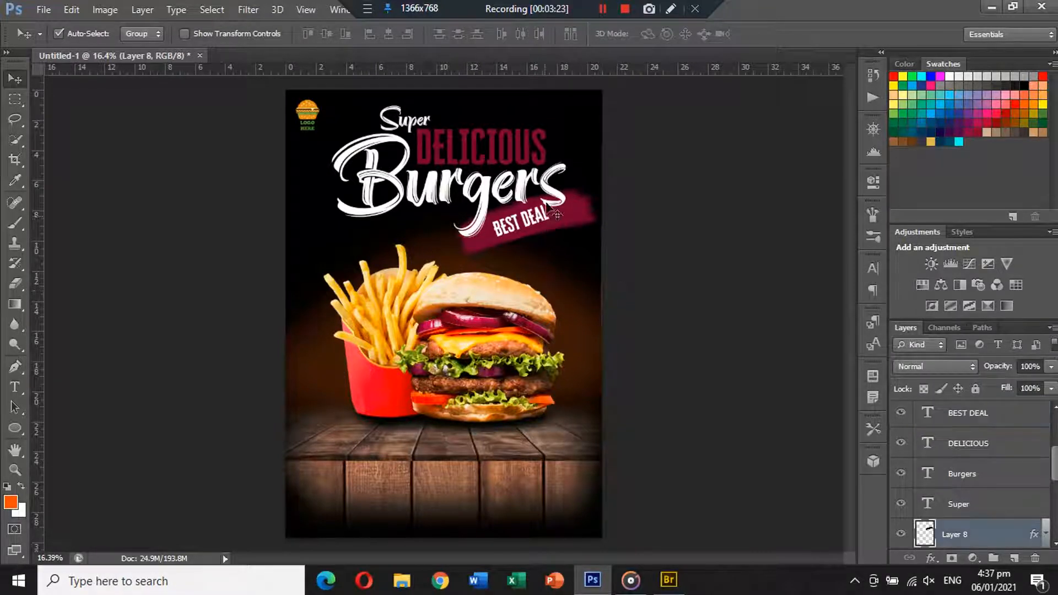
shift+click(544, 218)
shift+click(535, 189)
shift+click(528, 160)
shift+click(412, 126)
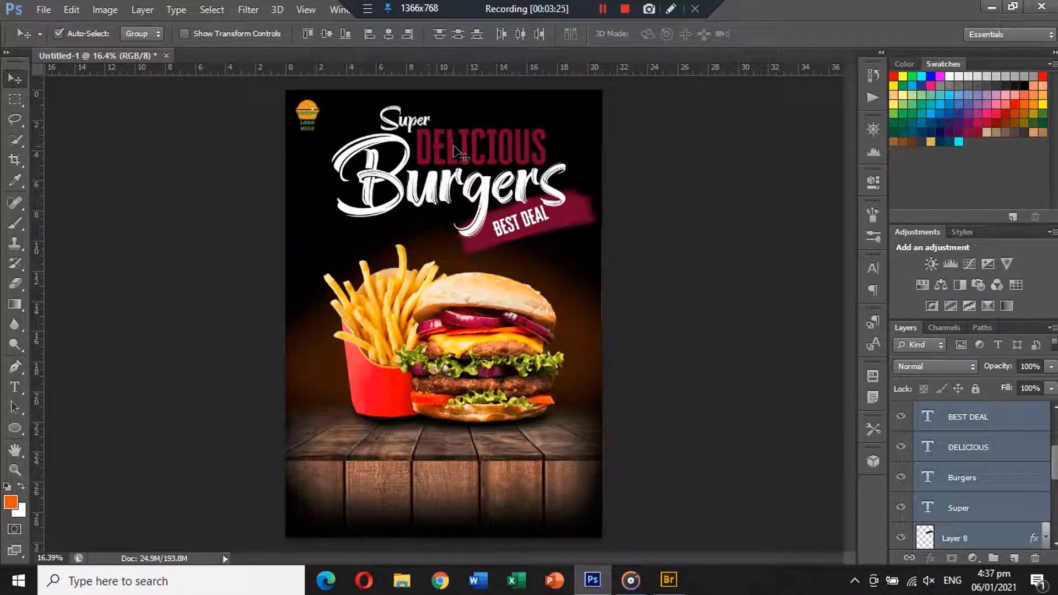
drag(452, 146, 448, 153)
key(ctrl+t)
drag(595, 106, 578, 115)
drag(515, 220, 512, 216)
key(Return)
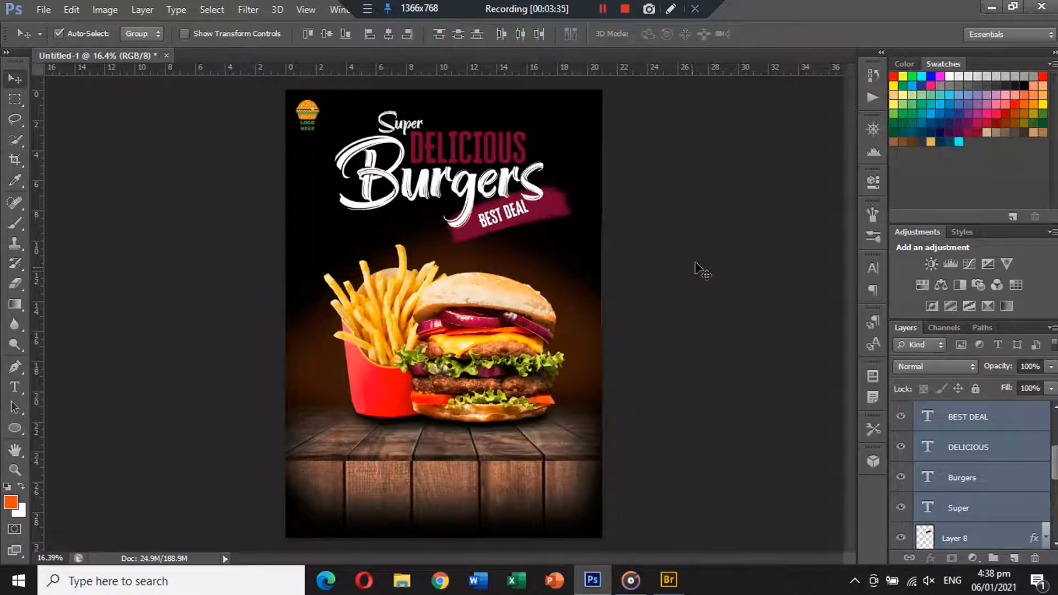
Step: Open the Smoke image, cut its whole contents, close it without saving and paste the smoke into the poster above Layer 1
scroll(972, 538, down, 5)
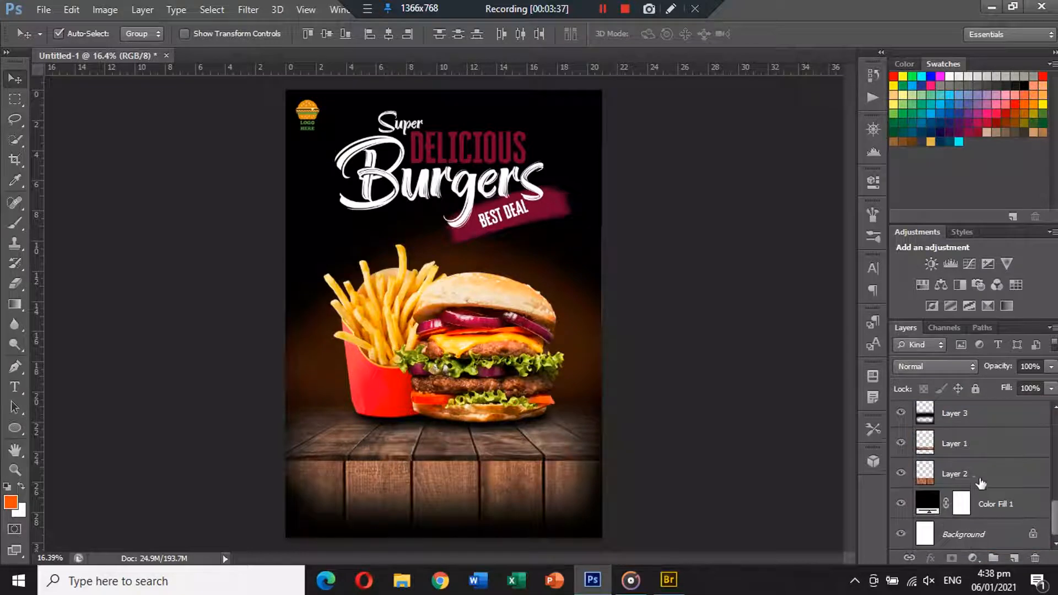
click(970, 449)
click(47, 11)
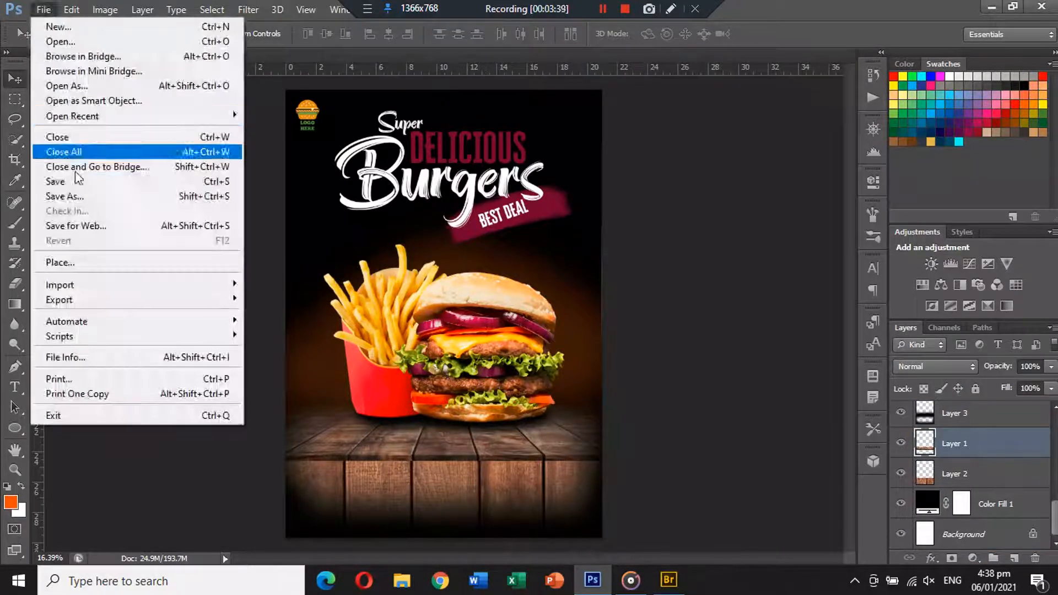
click(49, 37)
double_click(517, 272)
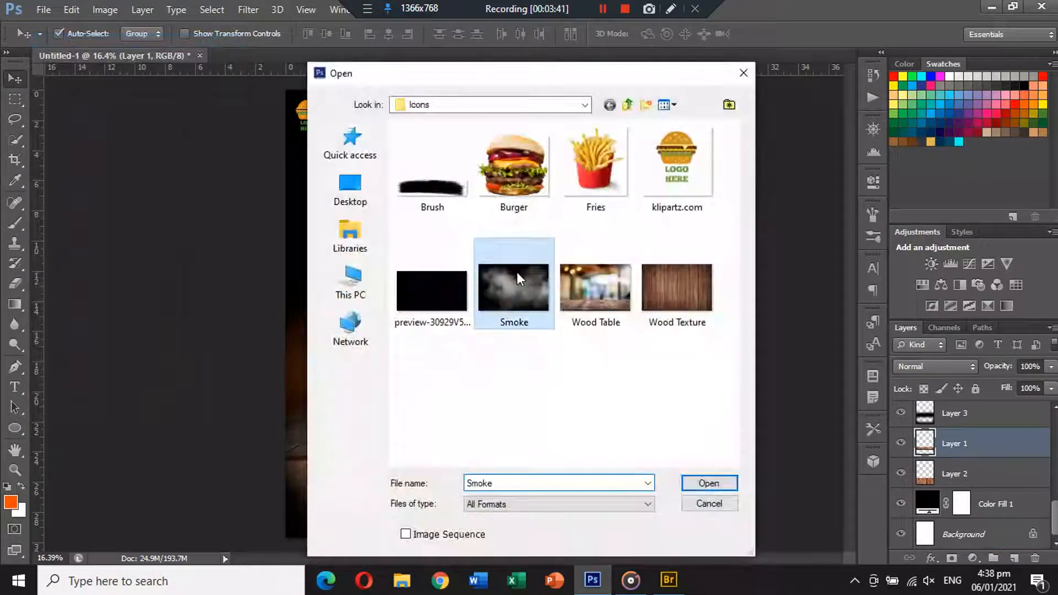
key(ctrl+a)
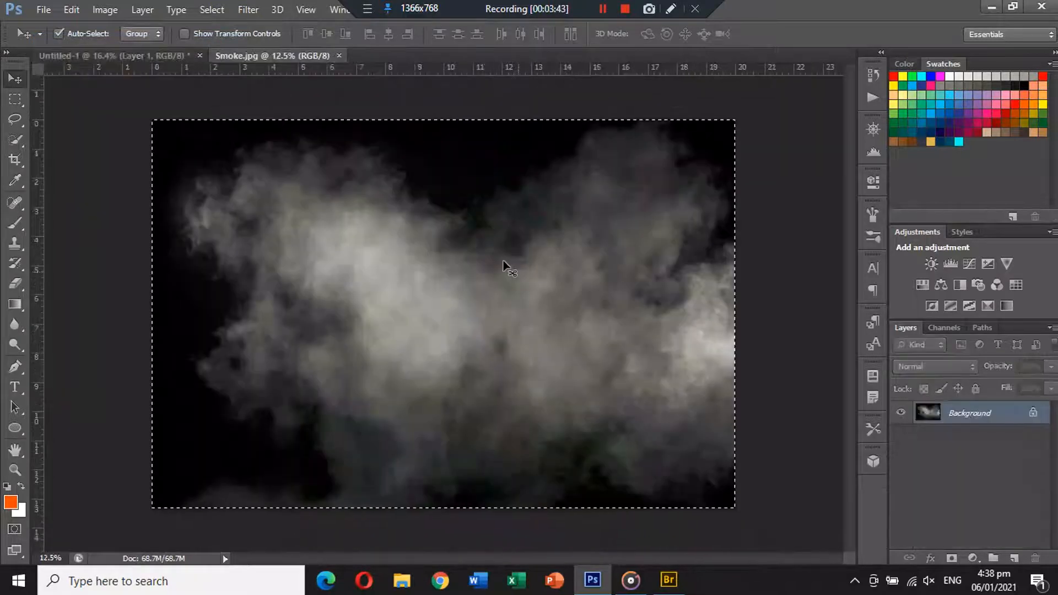
key(ctrl+x)
click(549, 229)
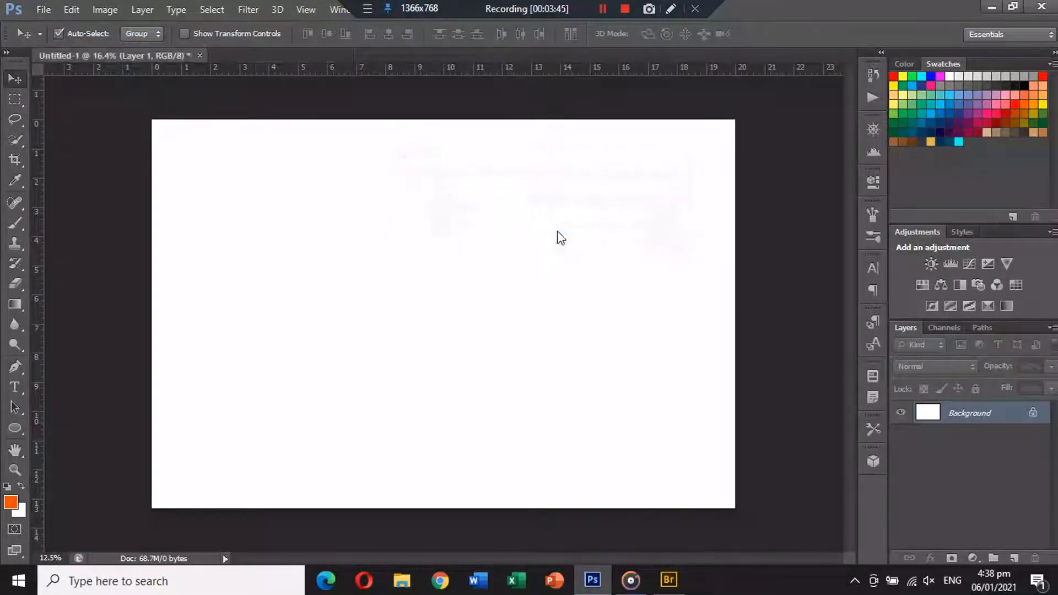
Step: Scale the pasted smoke to about 68.6% and position it behind the burger and fries, overlapping the poster's side edges
key(ctrl+t)
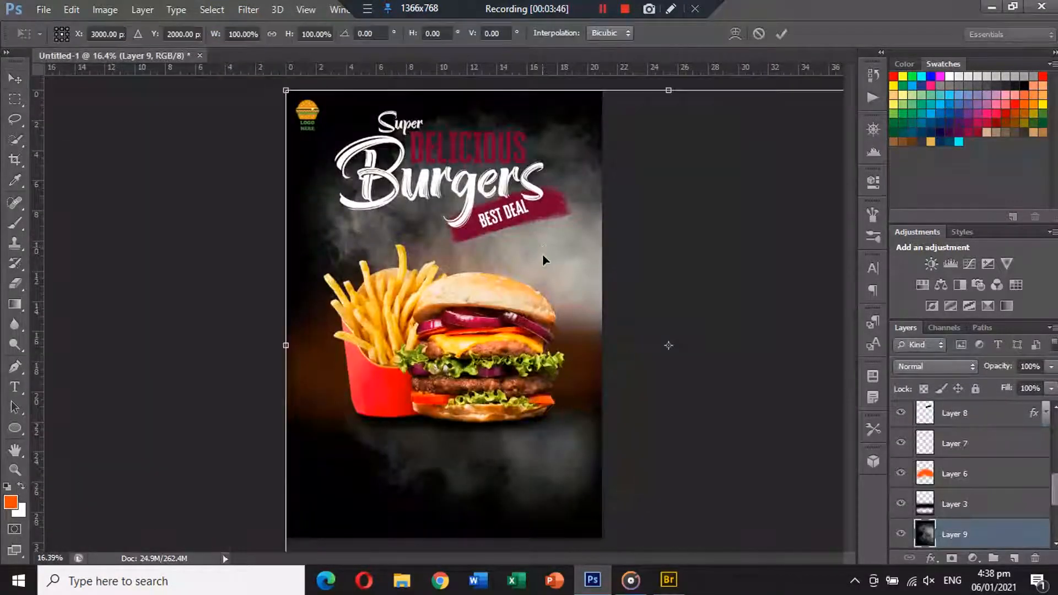
drag(549, 239, 483, 244)
drag(177, 89, 296, 168)
drag(626, 265, 492, 243)
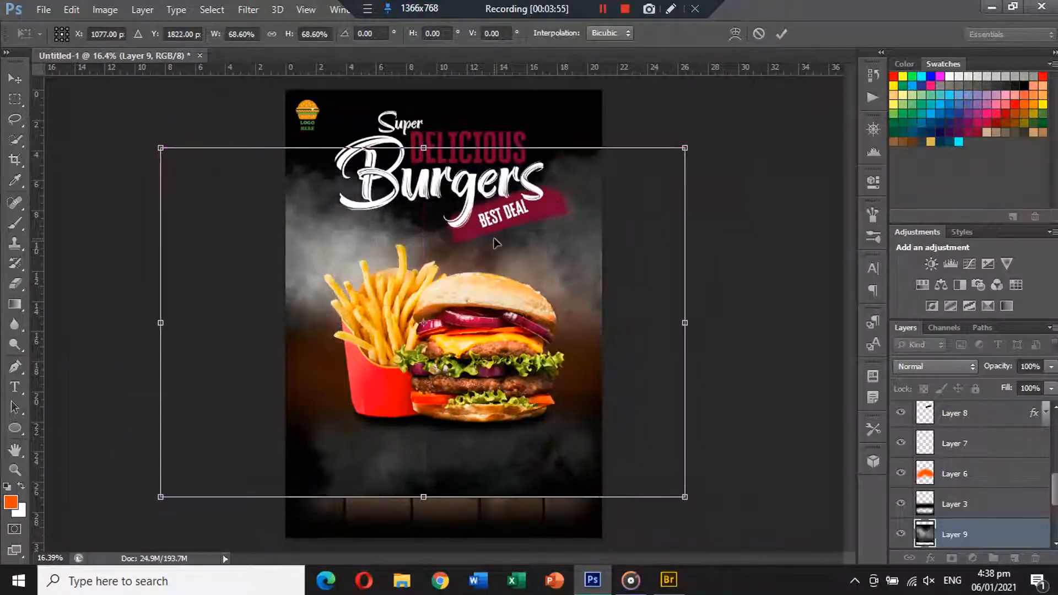
key(Return)
click(532, 254)
key(ctrl+t)
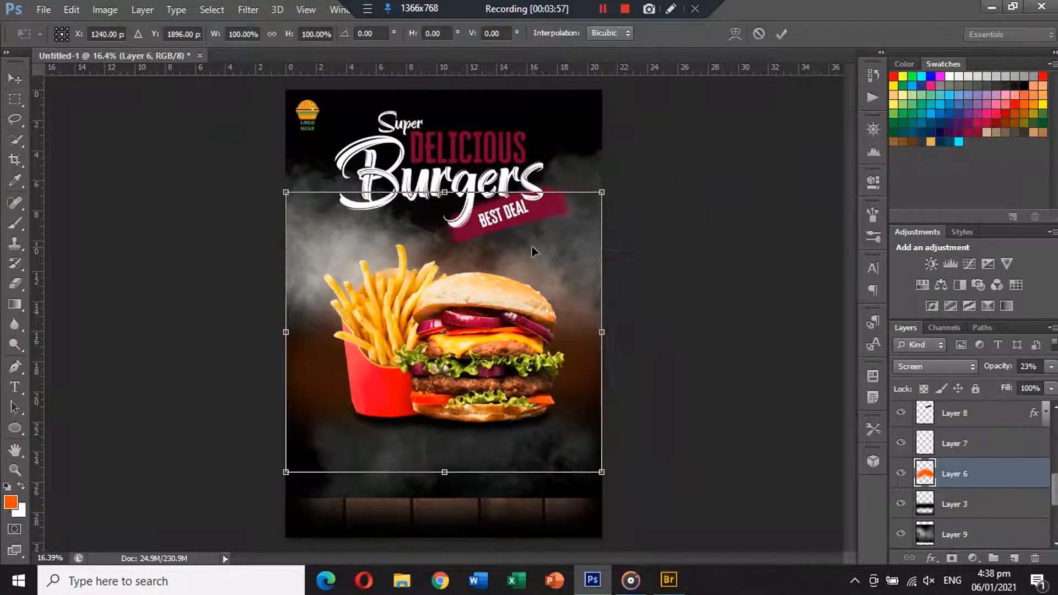
right_click(532, 253)
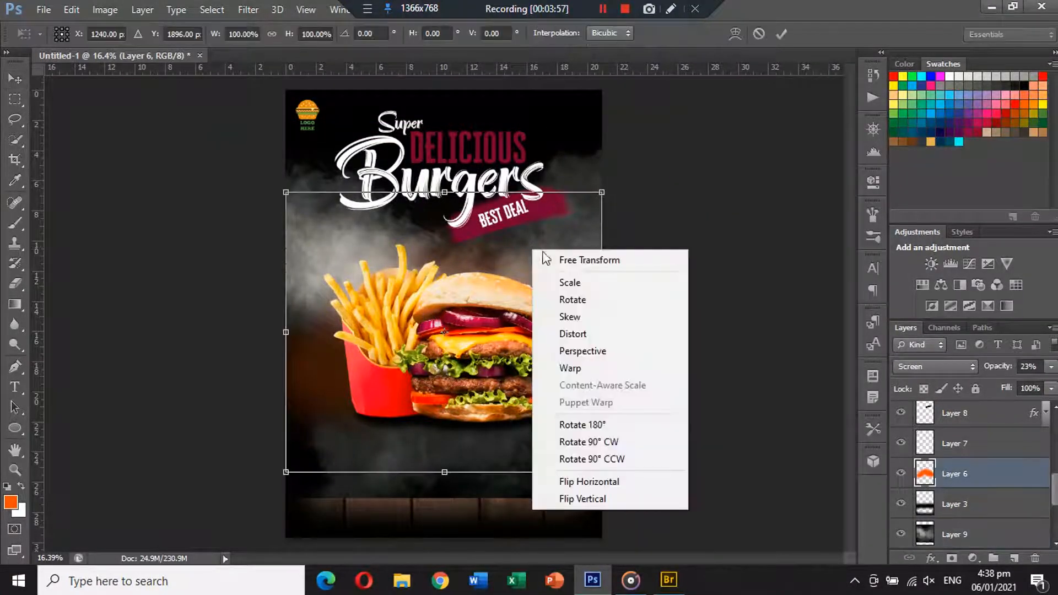
click(891, 444)
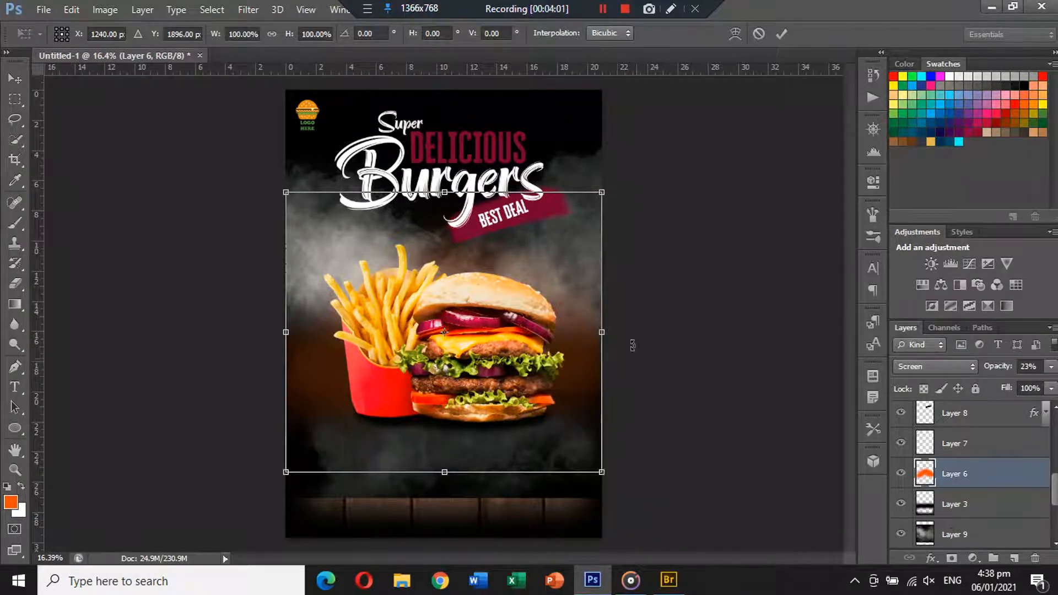
right_click(577, 280)
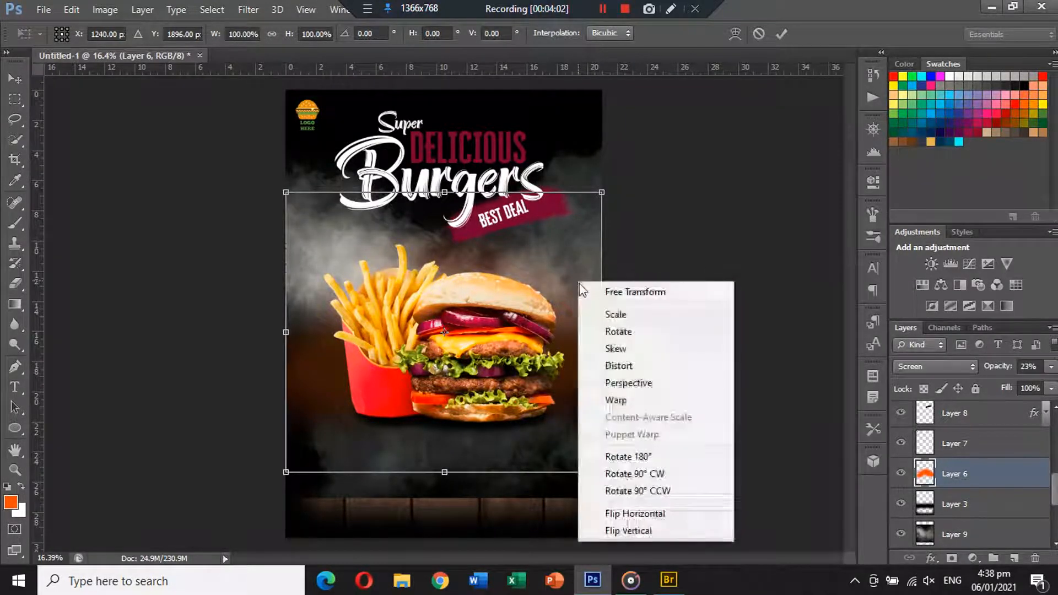
click(891, 443)
key(Return)
Step: Scale the smoke on Layer 9 down further to about 94.5% around its centre
click(953, 534)
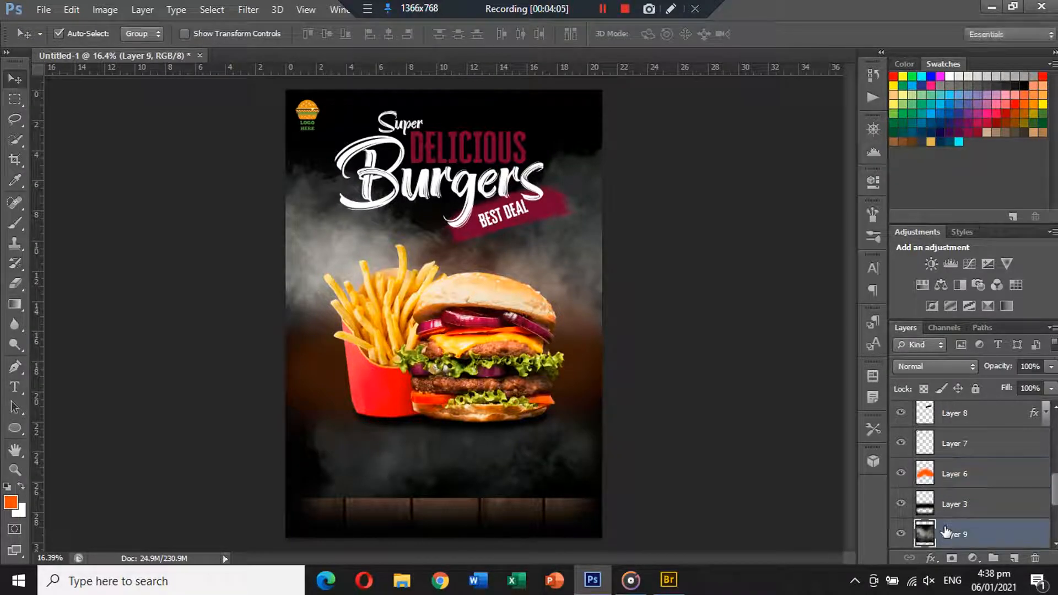
key(ctrl+t)
mouse_move(678, 142)
mouse_down()
mouse_move(566, 169)
mouse_move(599, 194)
mouse_move(664, 142)
mouse_up()
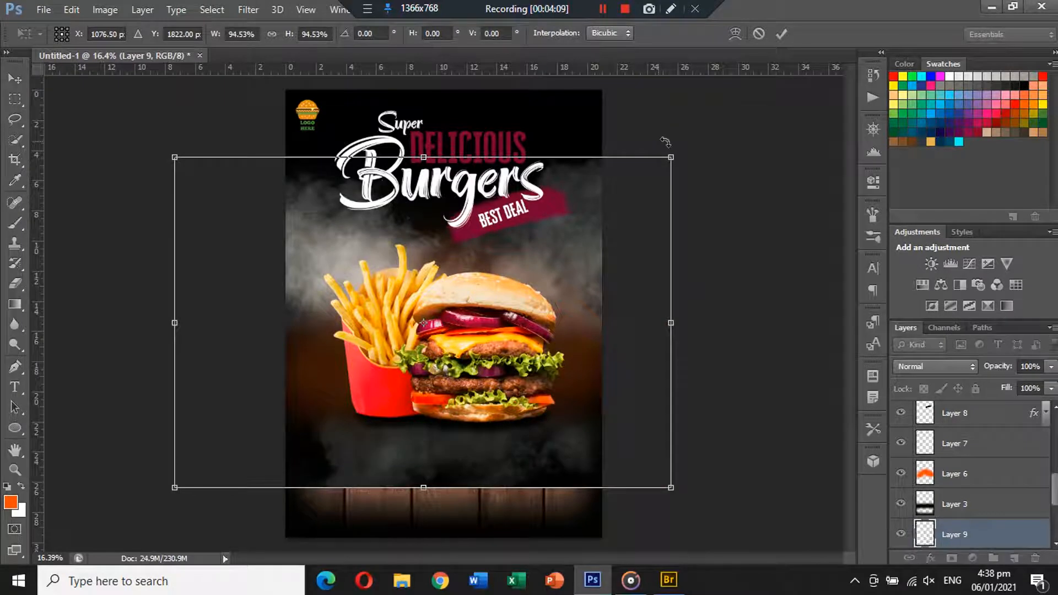
key(Return)
Step: Move the smoke layer below the wood layers and place the orange glow layer directly above the black colour fill
scroll(990, 546, down, 2)
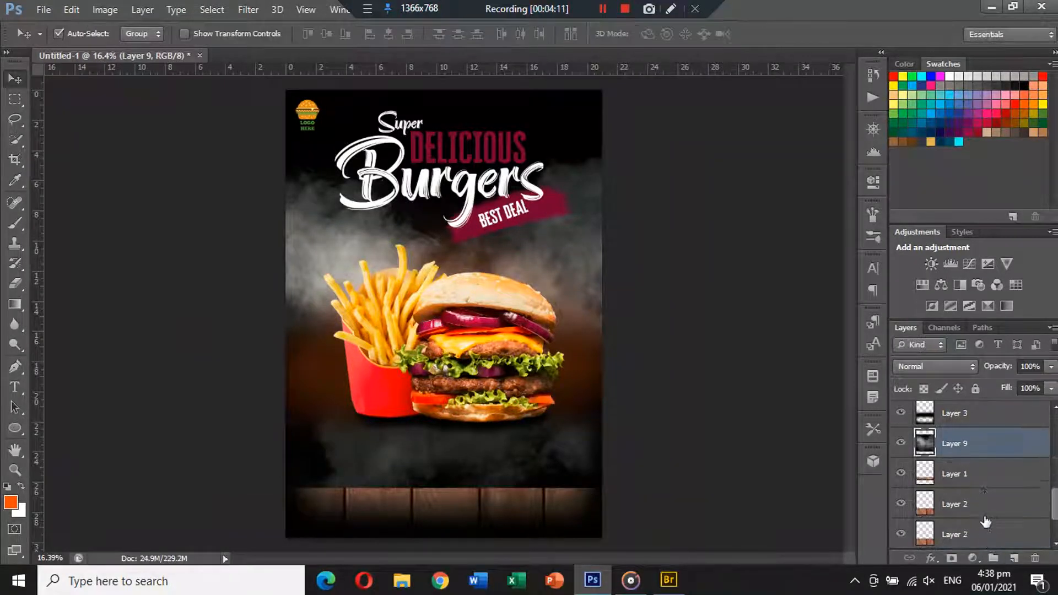
drag(997, 456, 990, 515)
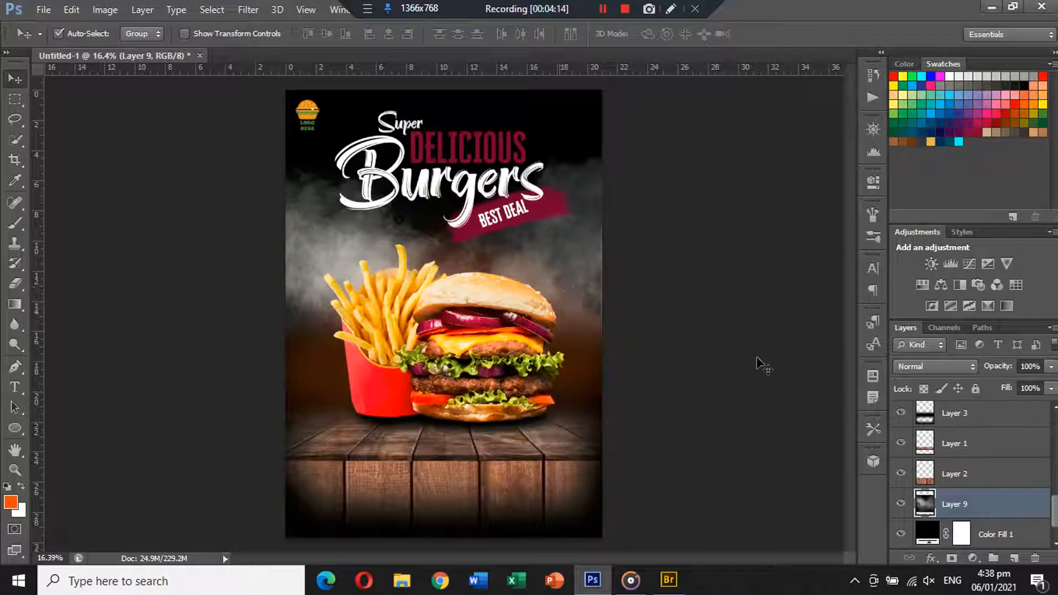
scroll(966, 486, up, 2)
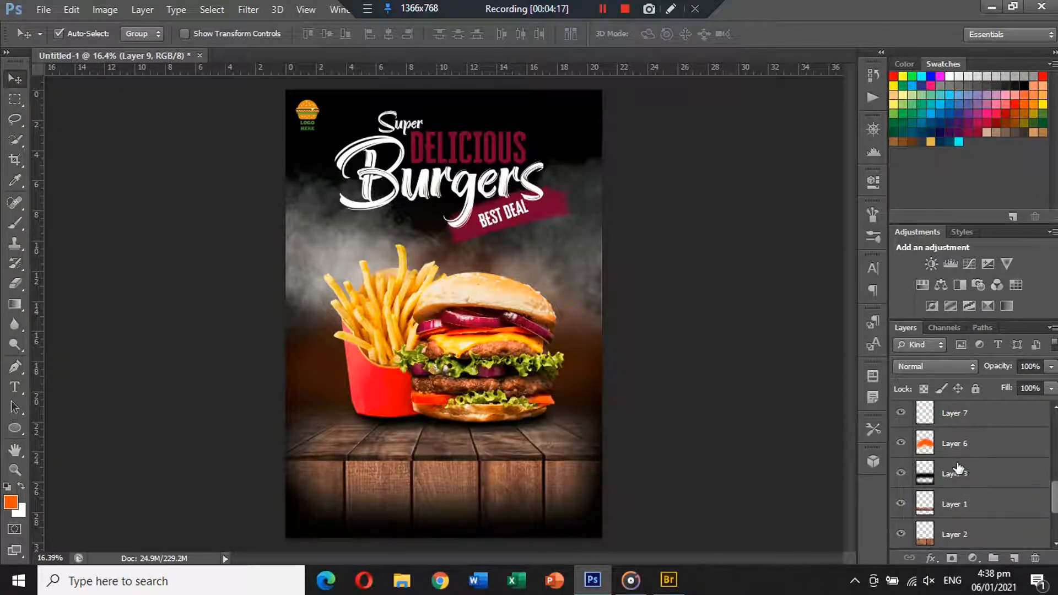
drag(960, 446, 959, 489)
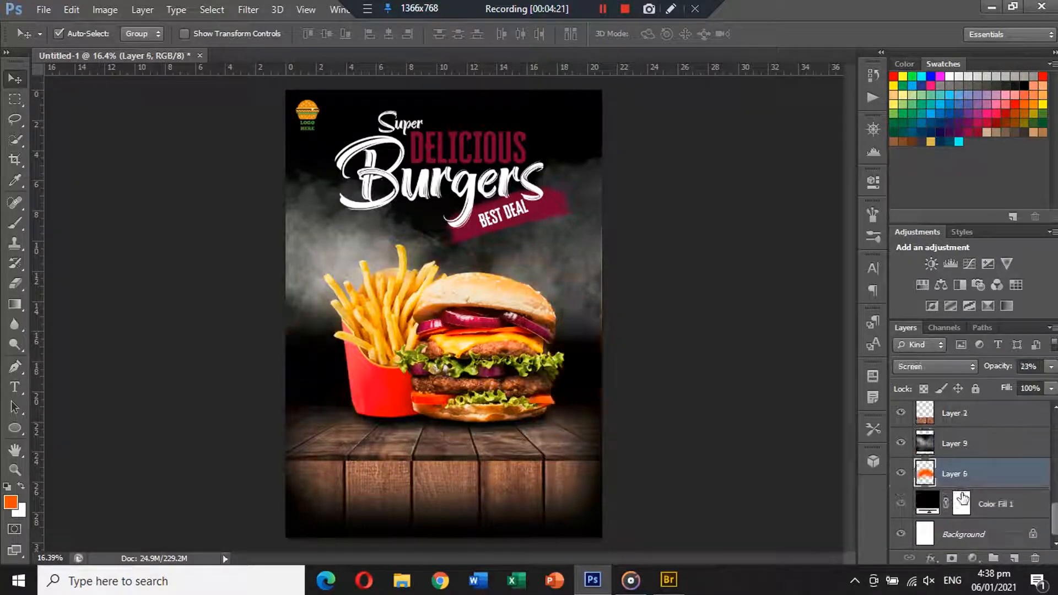
Step: Set the smoke layer's blend mode to Screen and move the orange glow layer above it
click(932, 449)
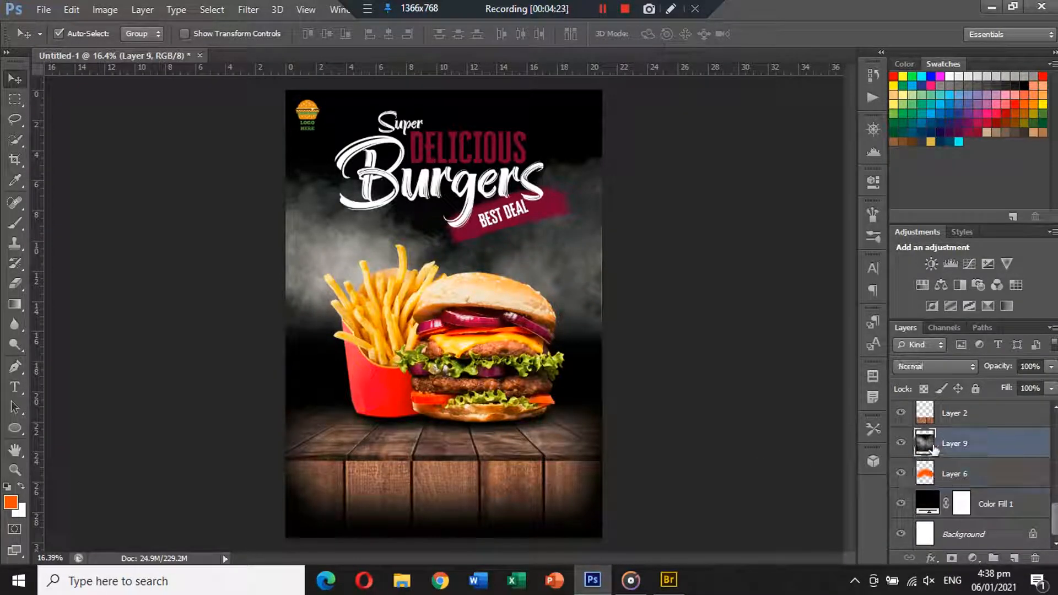
click(937, 366)
click(912, 114)
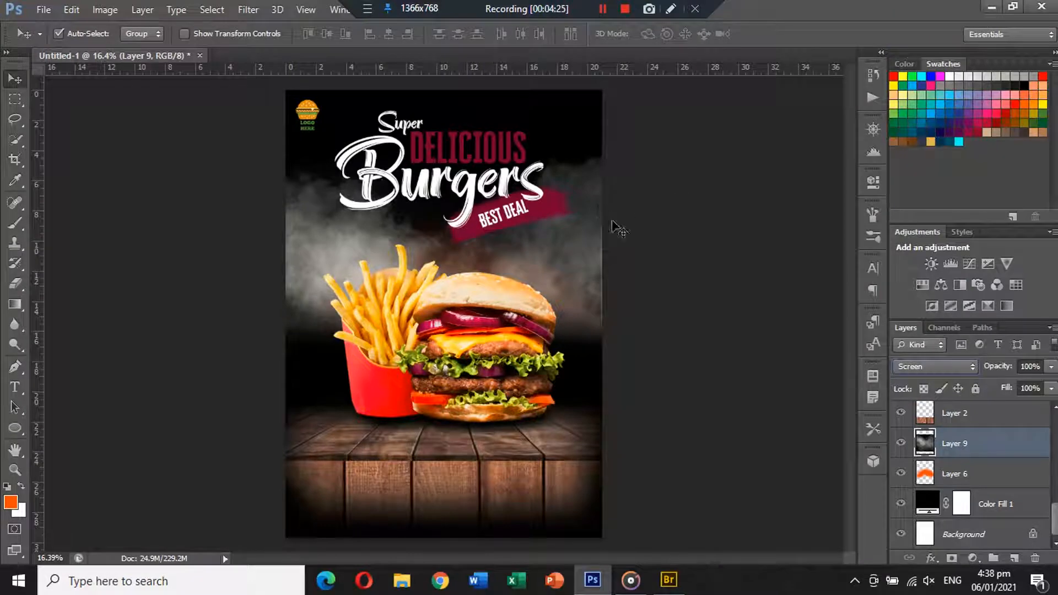
drag(952, 472, 950, 431)
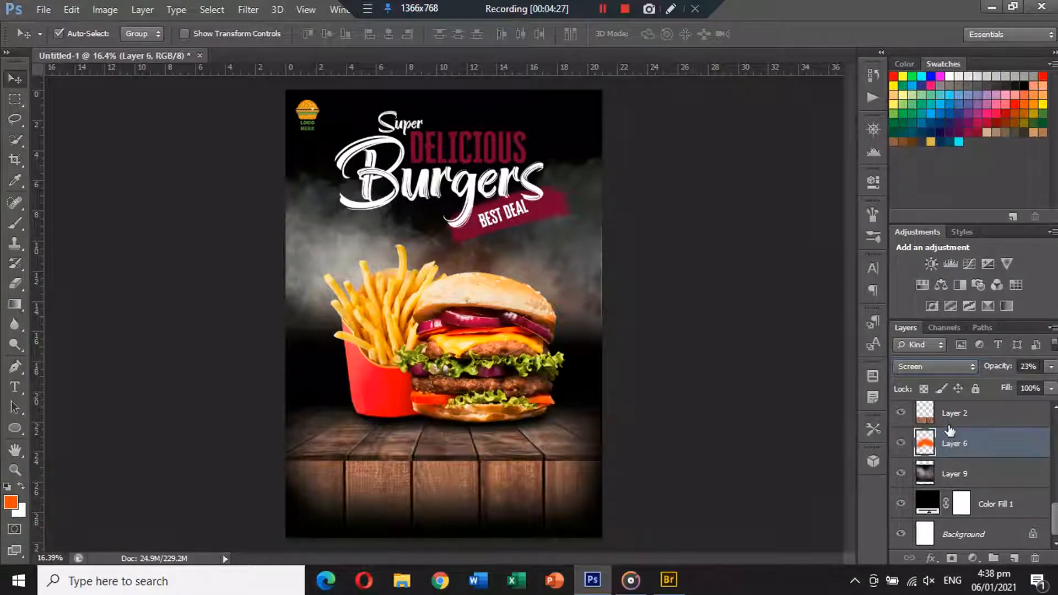
key(ctrl+t)
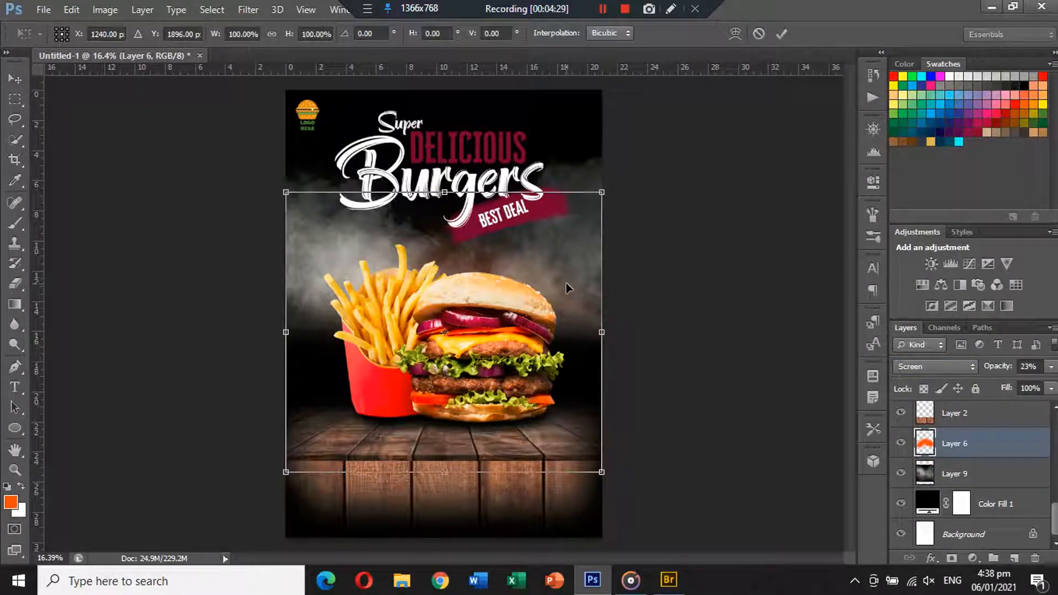
key(Return)
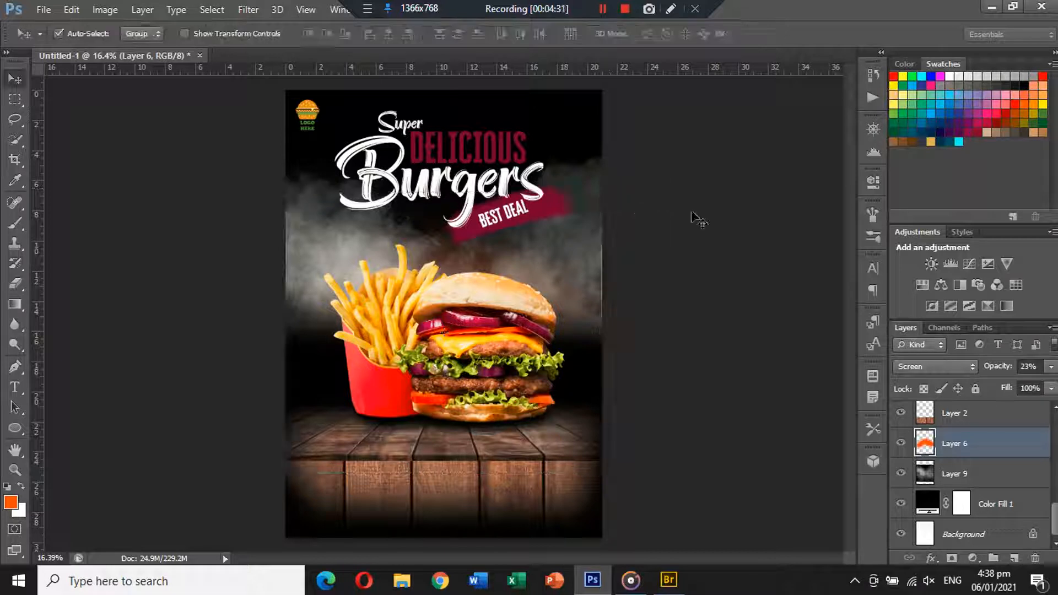
Step: Move the smoke on Layer 9 slightly lower behind the fries and burger
click(944, 475)
key(ctrl+t)
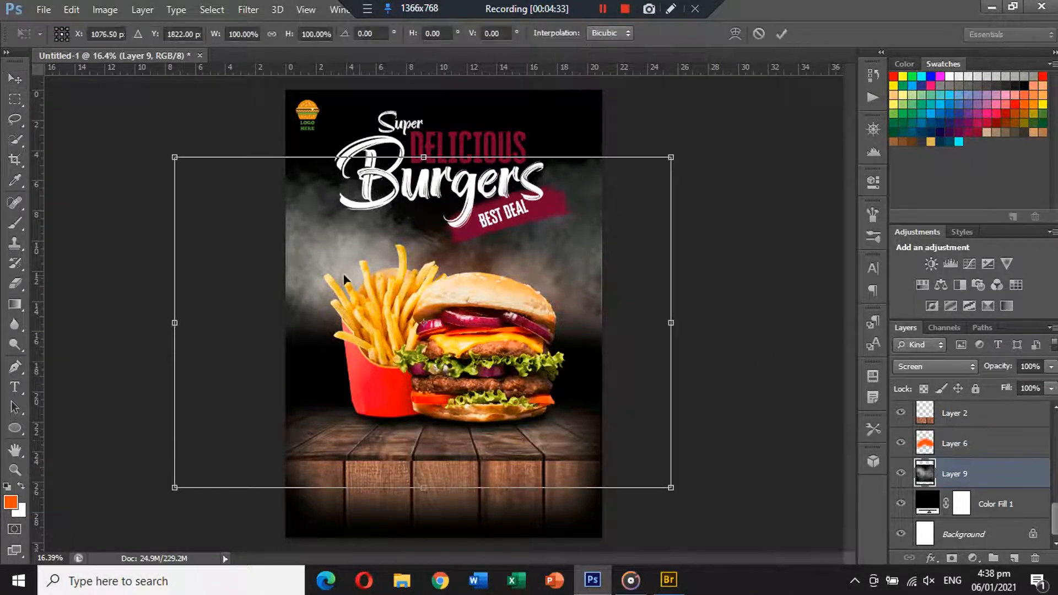
mouse_move(337, 242)
mouse_down()
mouse_move(322, 283)
mouse_move(332, 250)
mouse_move(334, 262)
mouse_up()
key(Return)
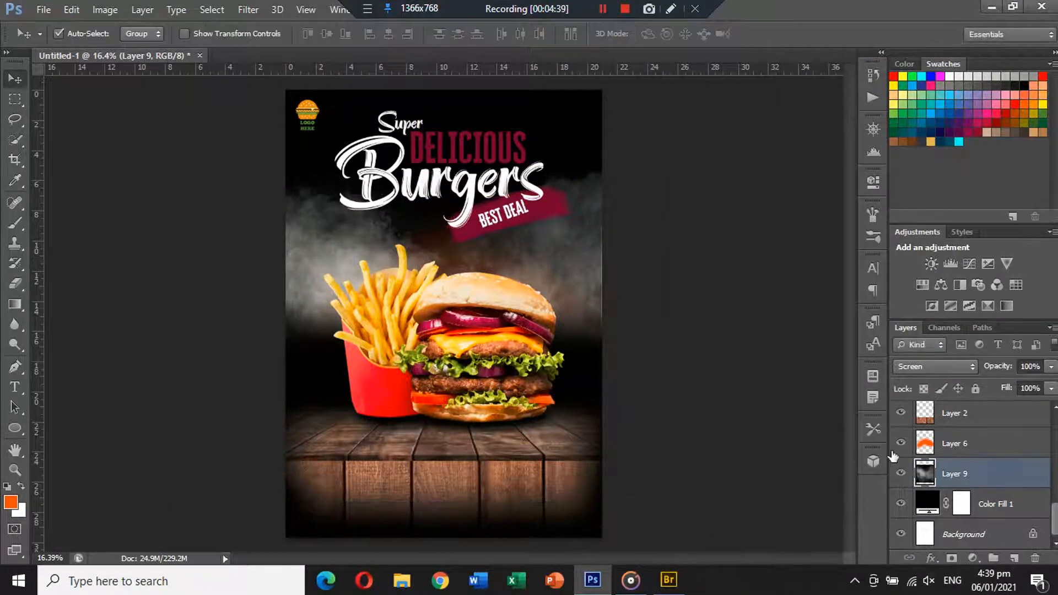
Step: Hide the black shading on Layer 3 and show it again to check its effect on the table and smoke
scroll(937, 443, up, 3)
click(945, 453)
scroll(945, 453, down, 1)
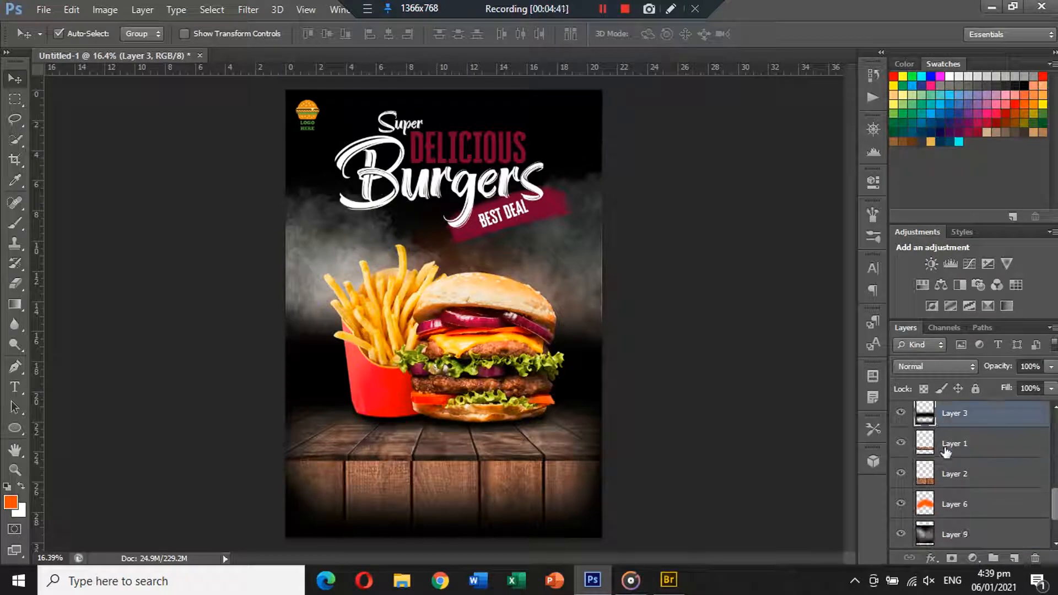
click(900, 413)
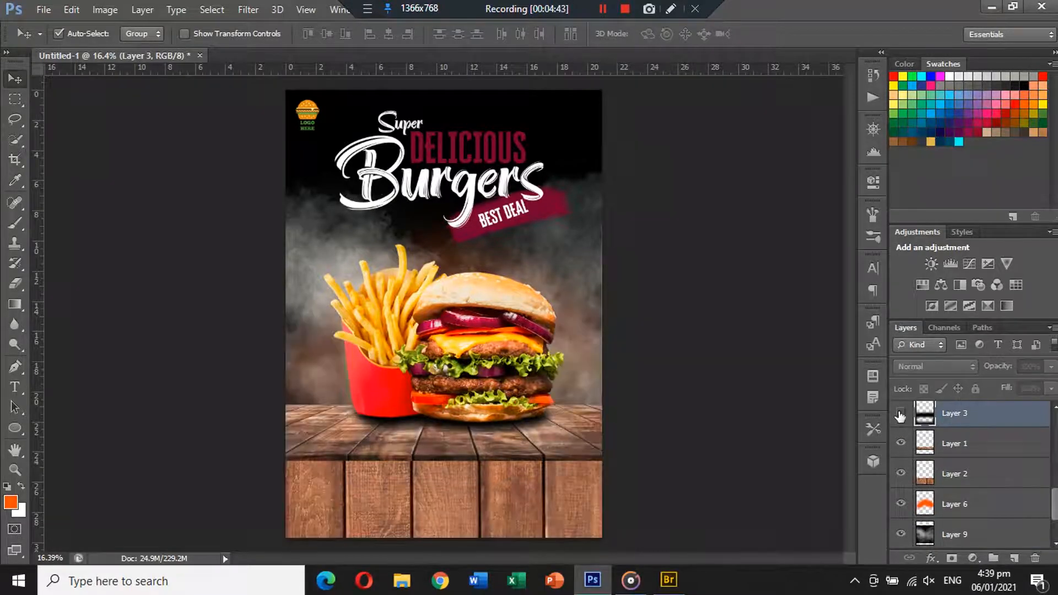
drag(973, 420, 955, 440)
scroll(949, 447, up, 1)
click(902, 444)
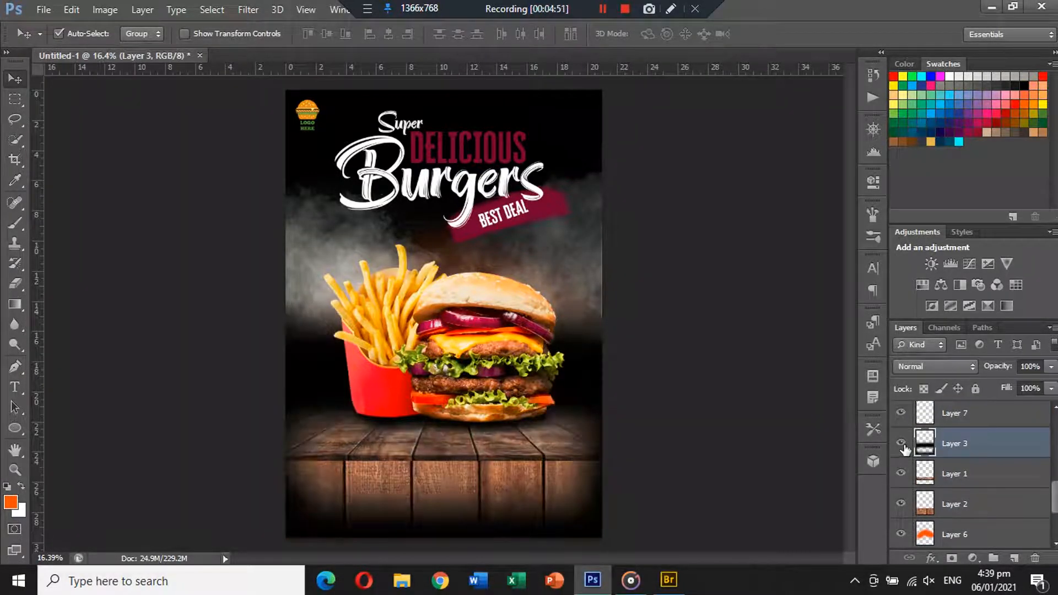
Step: Clip the Layer 3 shading to the tabletop on Layer 1 and clip a duplicate of it to the wood on Layer 2
alt+click(971, 455)
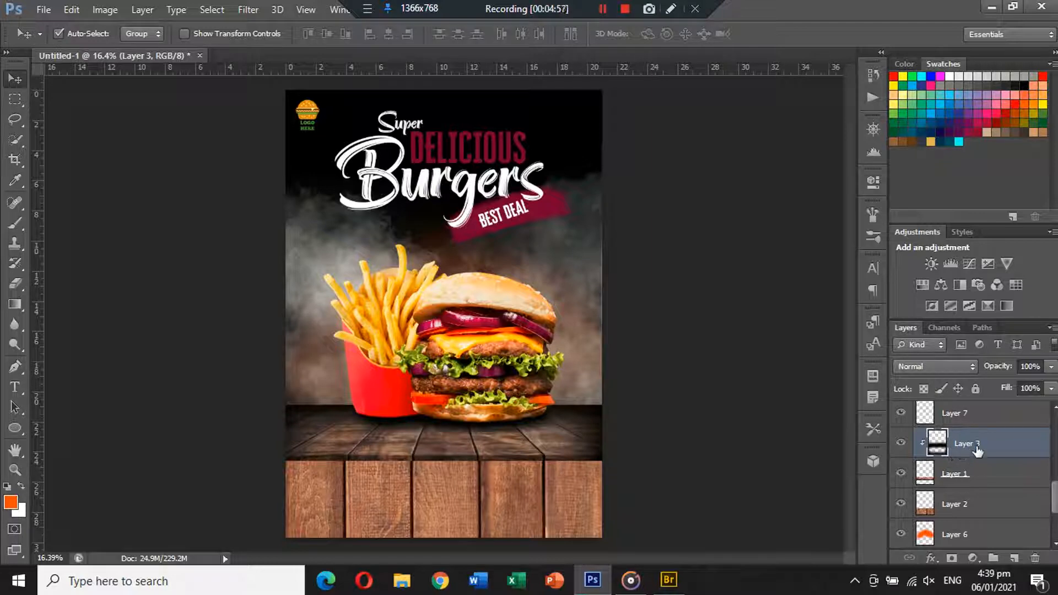
key(alt)
key(ctrl+j)
drag(985, 446, 983, 512)
alt+click(982, 514)
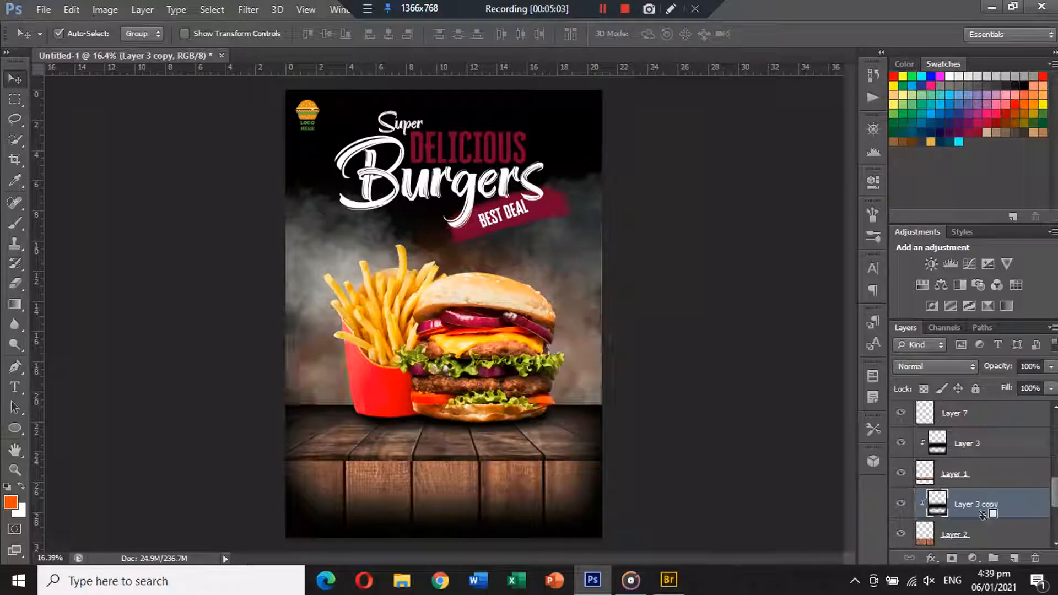
alt+click(983, 514)
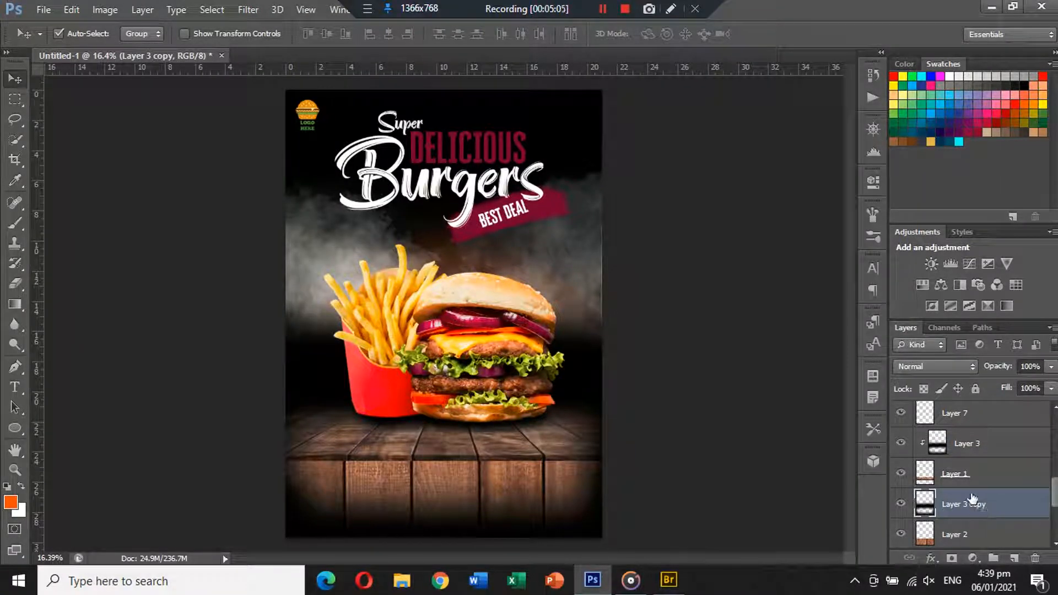
alt+click(971, 511)
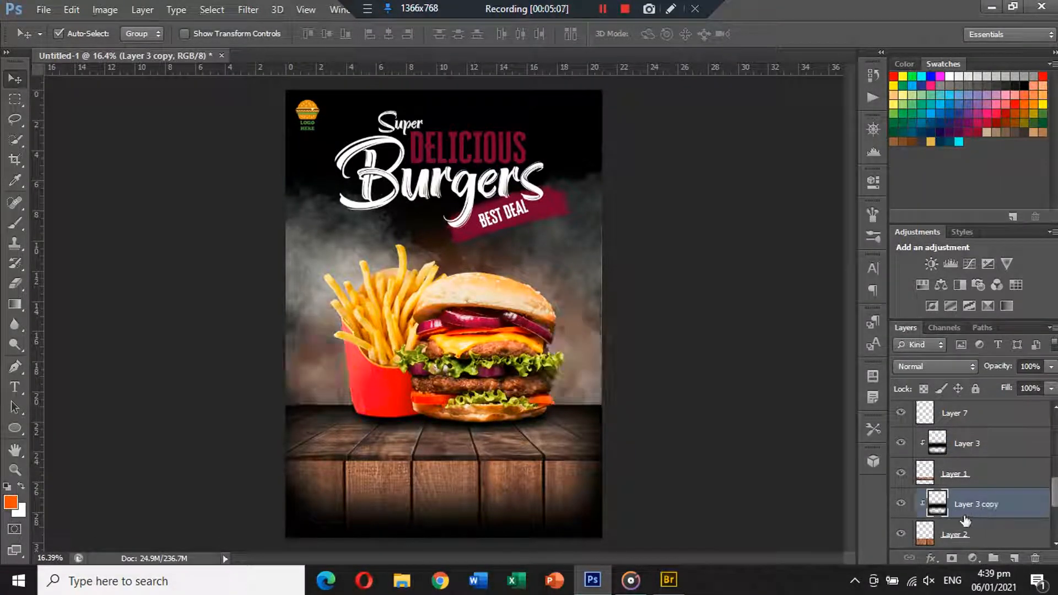
Step: Scale the orange glow on Layer 6 to about 110% and move it lower behind the burger and table
click(575, 286)
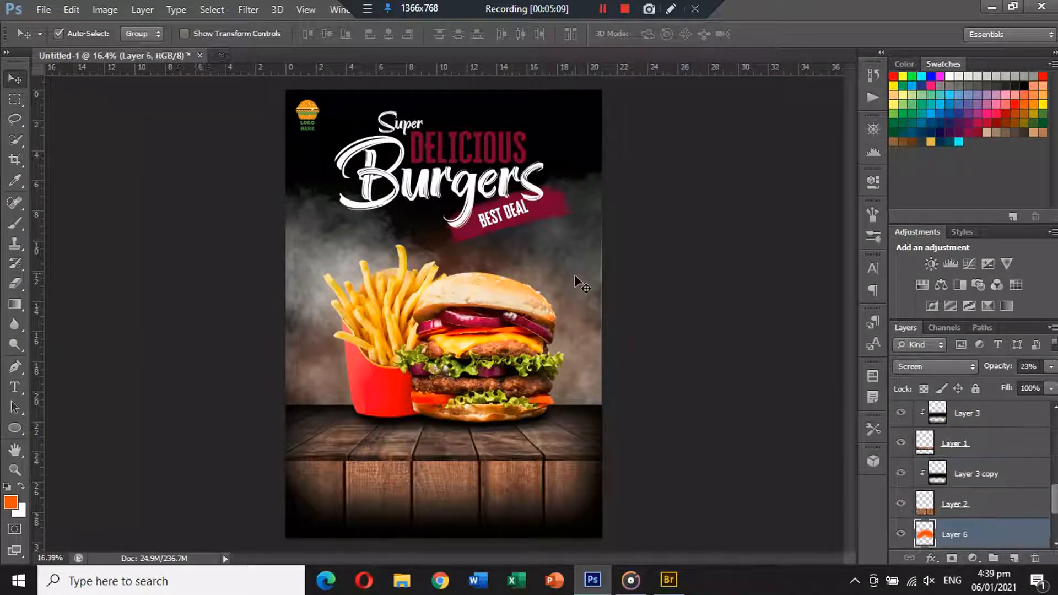
key(ctrl+t)
drag(576, 214, 612, 211)
drag(587, 254, 585, 272)
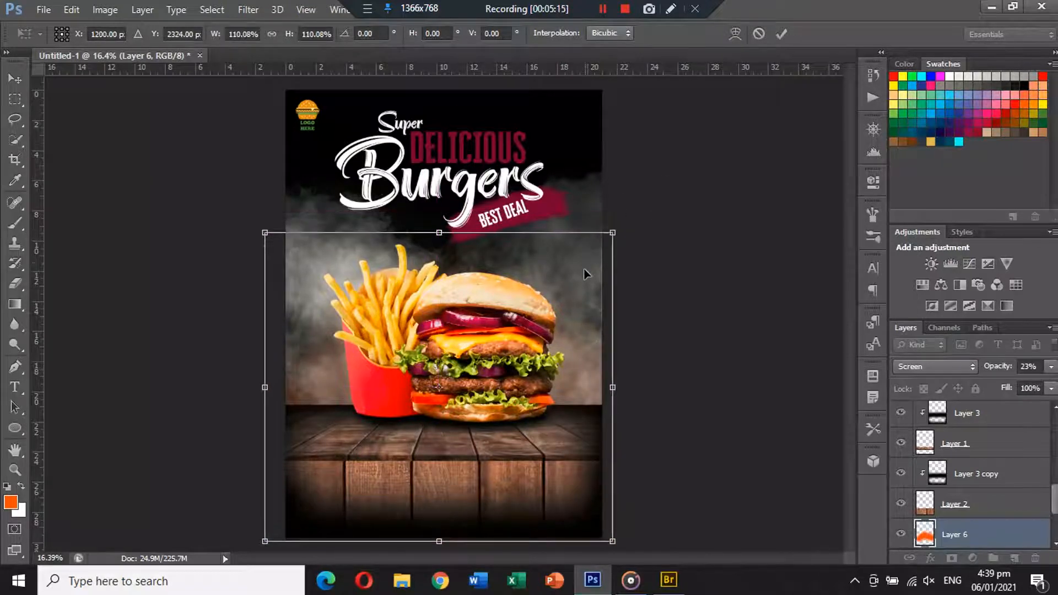
key(Return)
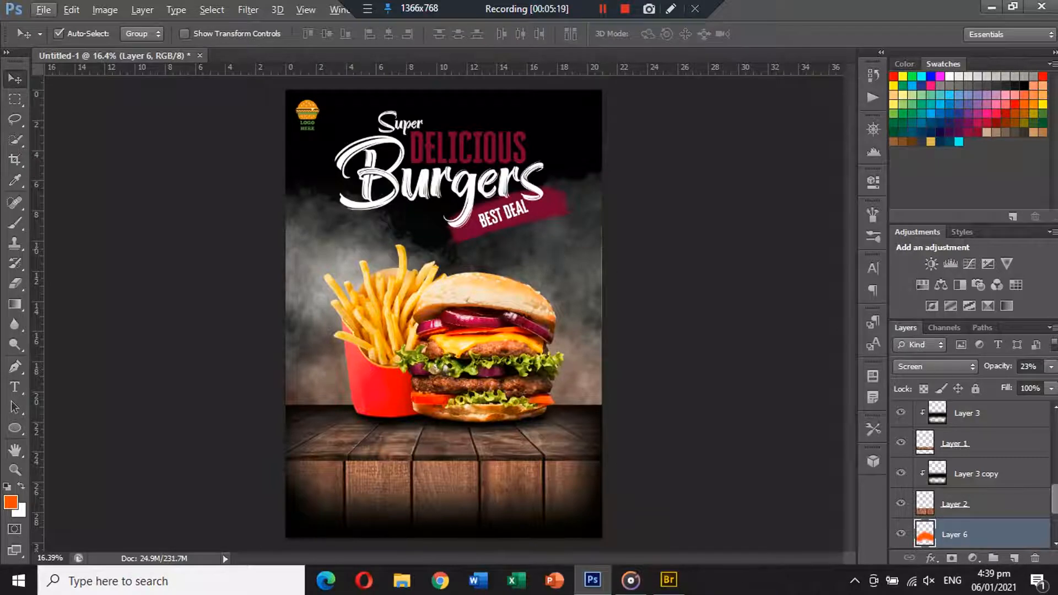
Step: Add a Photo Filter adjustment above Layer 5 using Warming Filter (85) and raise its density
scroll(942, 438, up, 5)
click(964, 420)
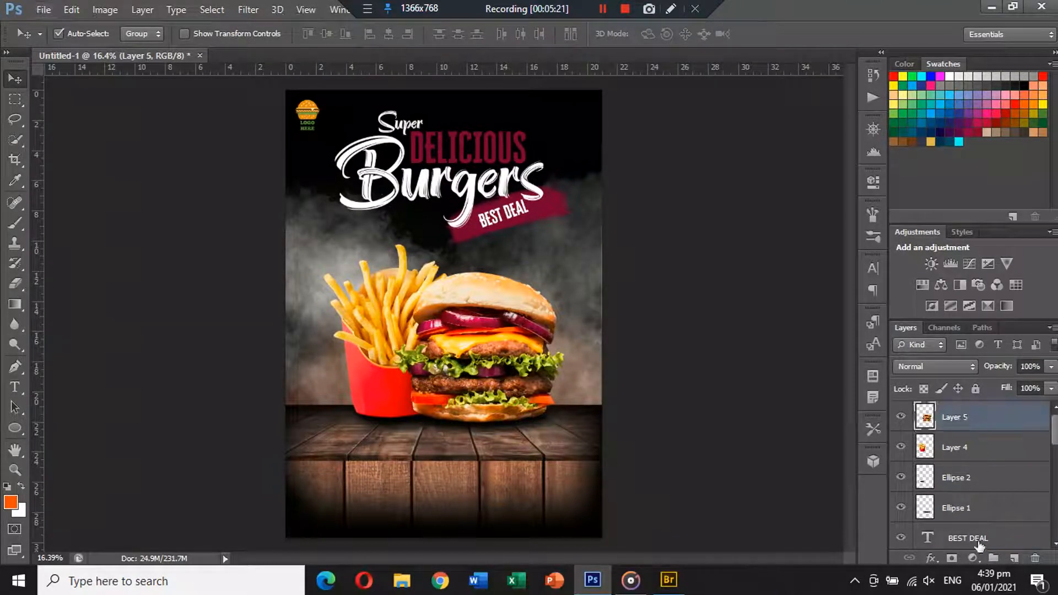
click(972, 558)
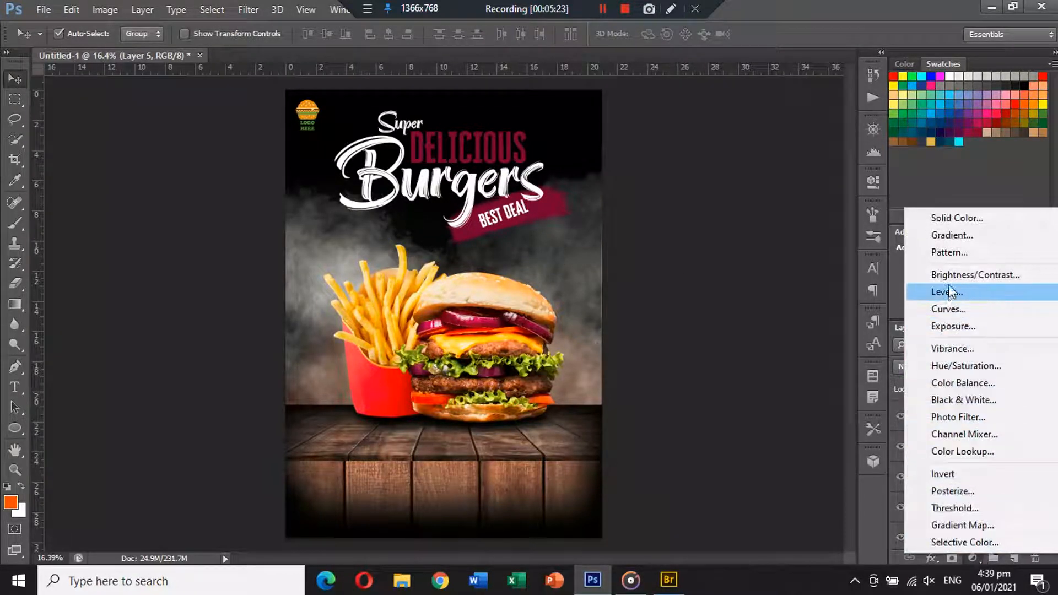
click(937, 417)
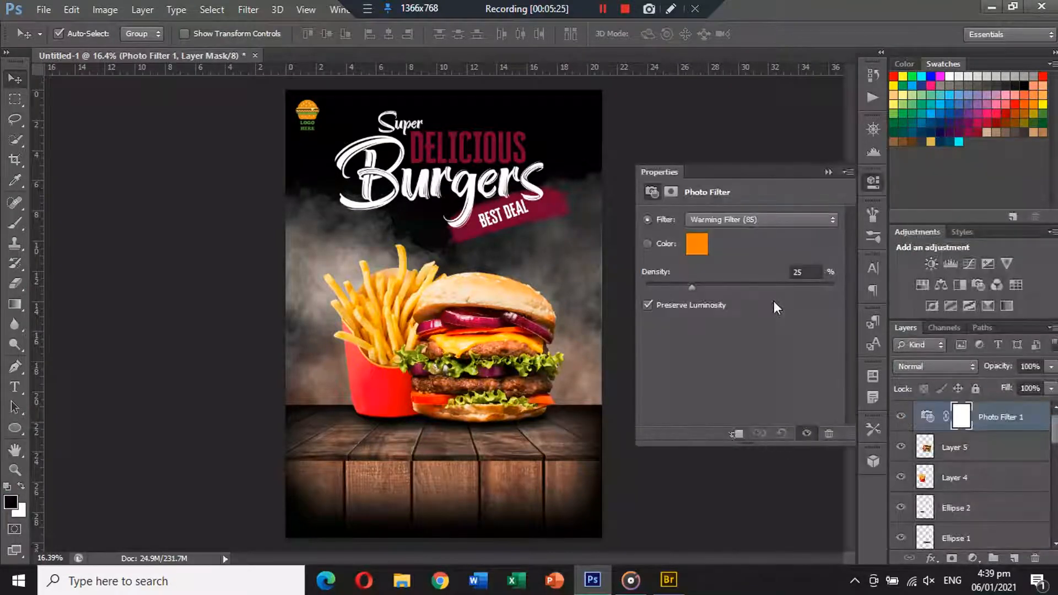
drag(700, 290, 742, 289)
click(827, 173)
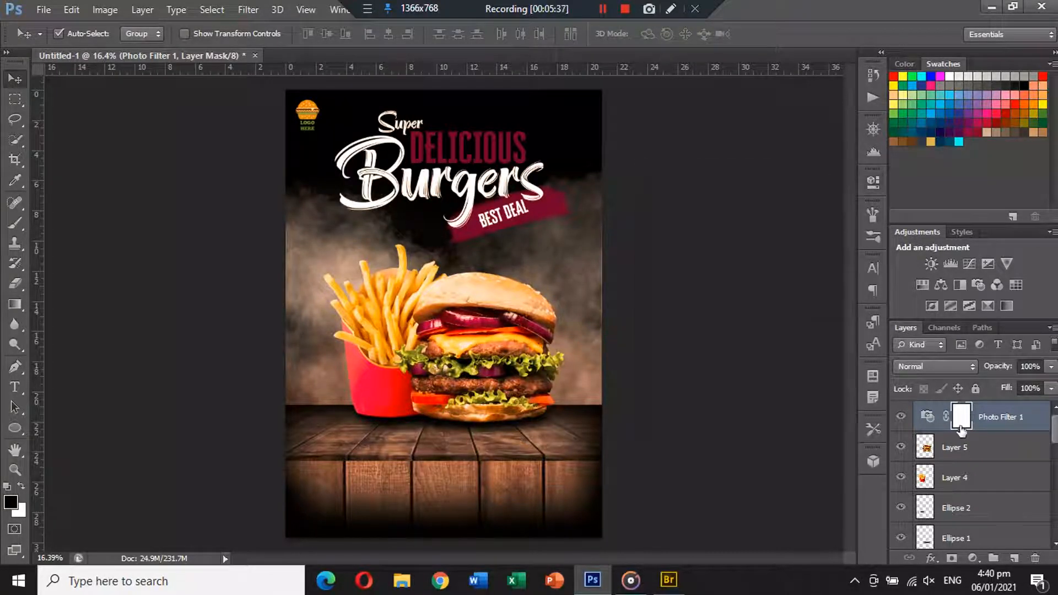
Step: Add a Levels adjustment above the Photo Filter with black input 7 and white input 255
click(974, 558)
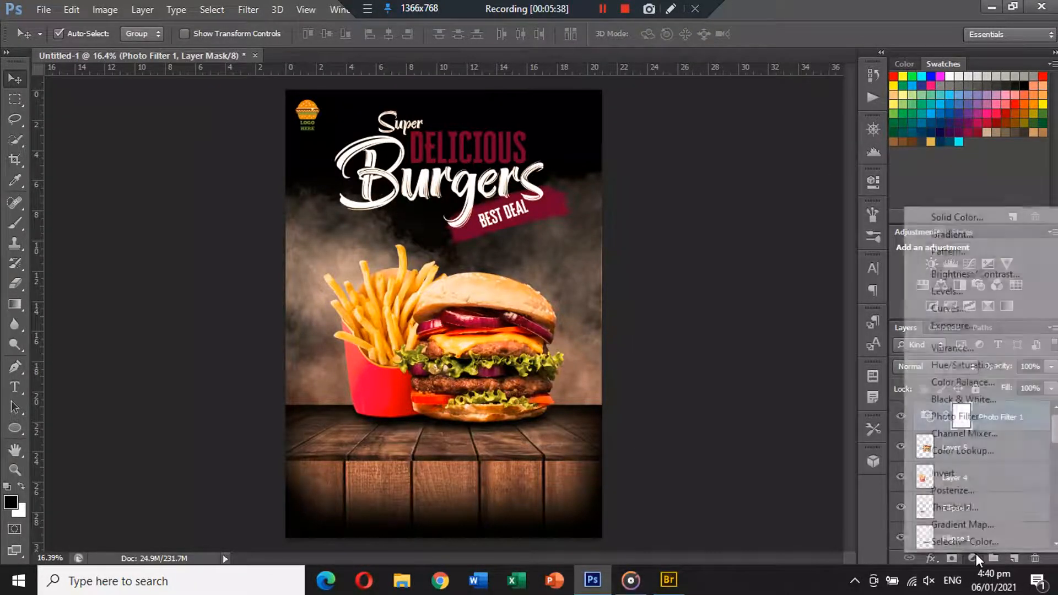
click(970, 292)
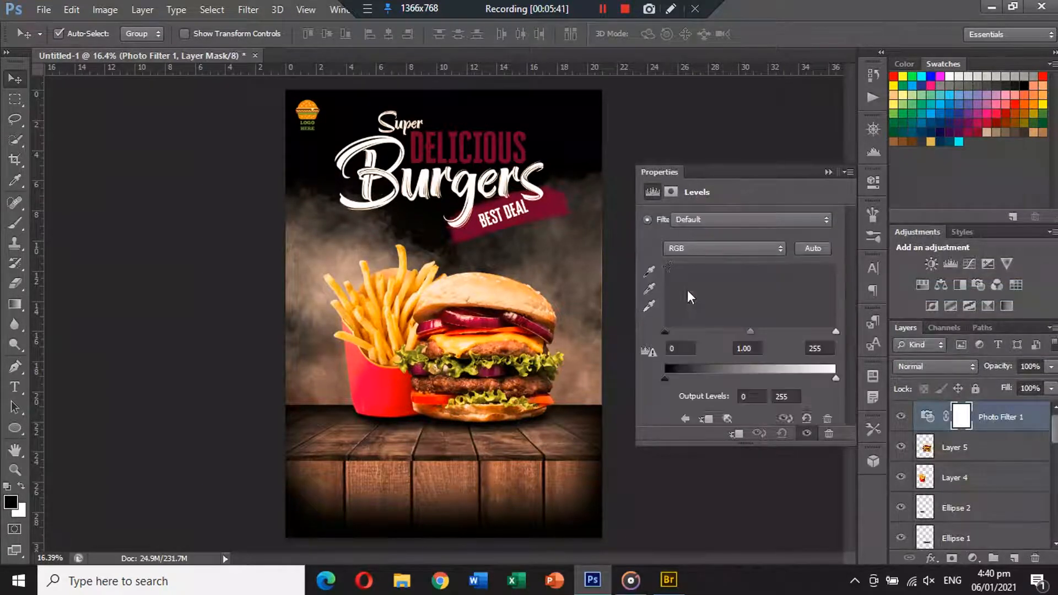
drag(666, 332, 676, 334)
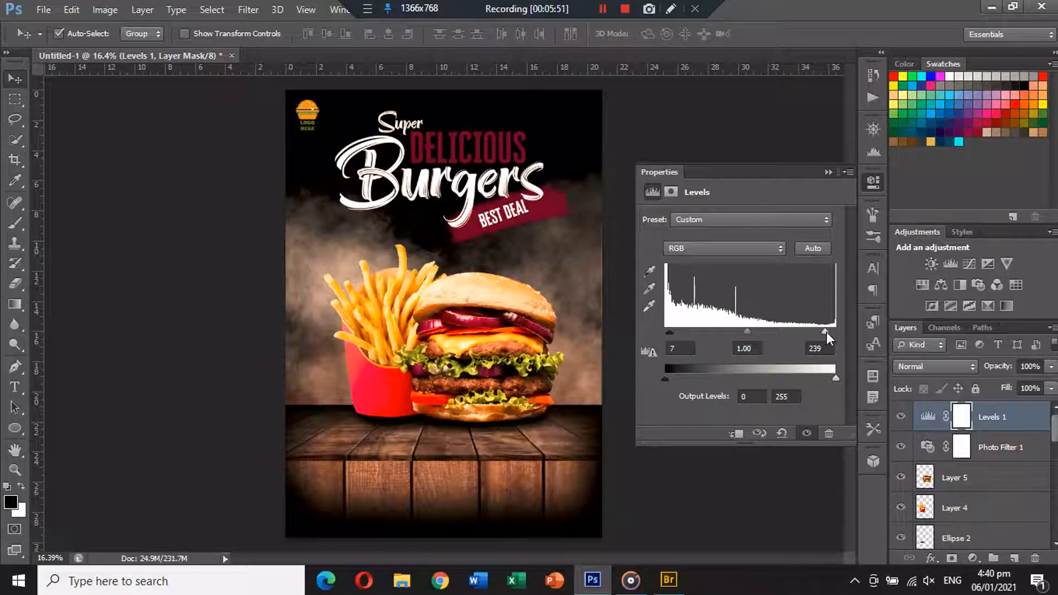
drag(826, 333, 836, 335)
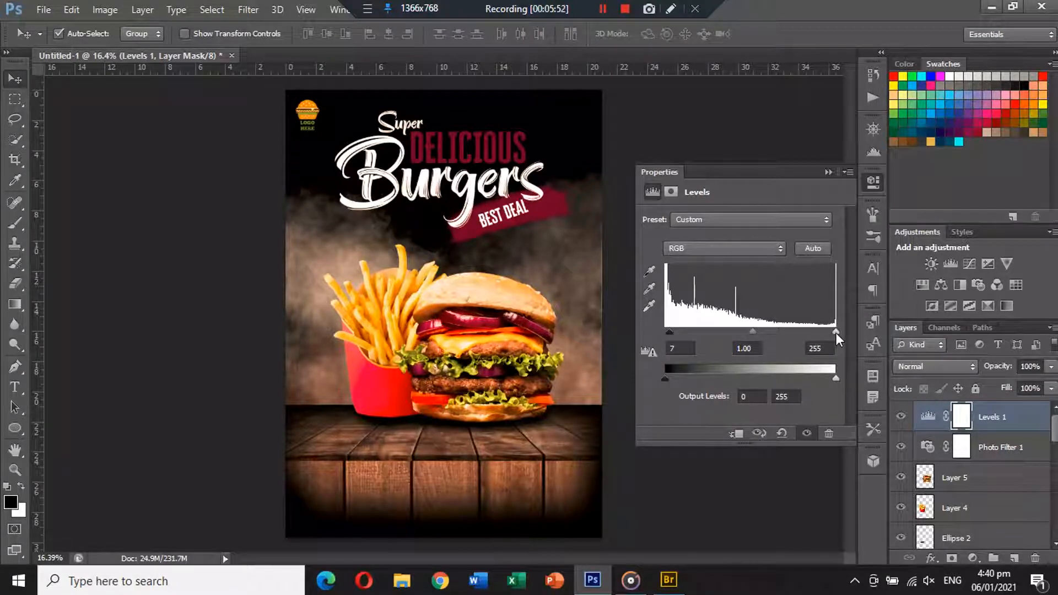
click(828, 172)
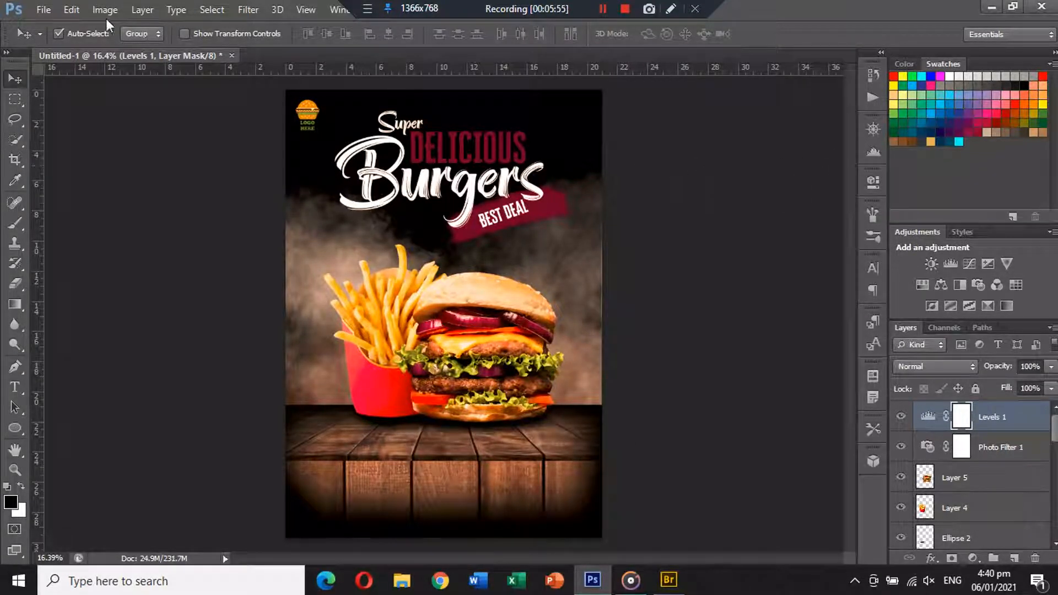
Step: Open the sparks image preview-30929V5HOJfiudP_0004.jpg, cut its full content and close the file without saving
click(45, 10)
click(62, 43)
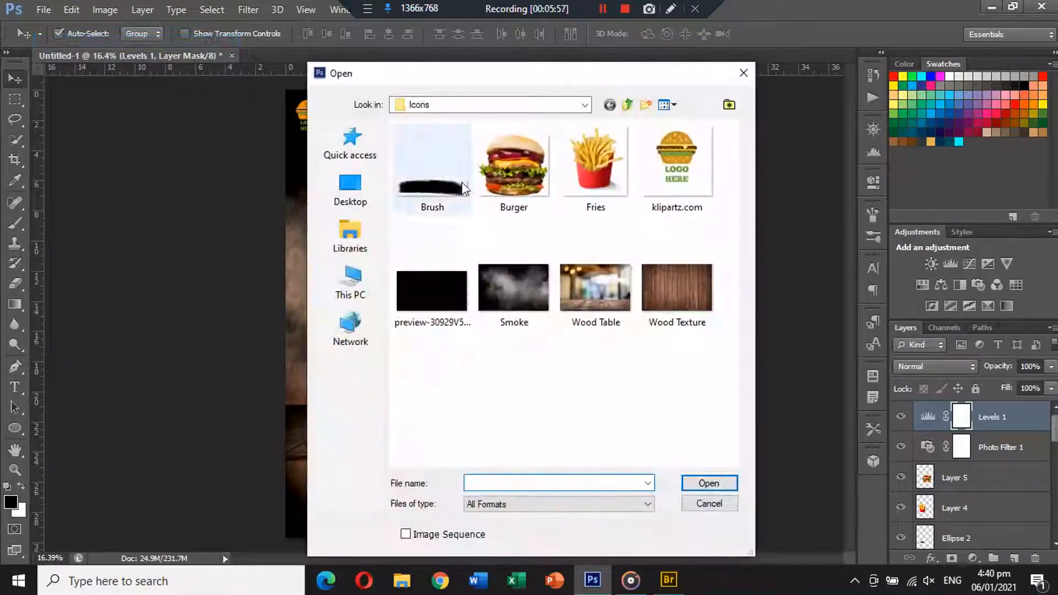
double_click(456, 273)
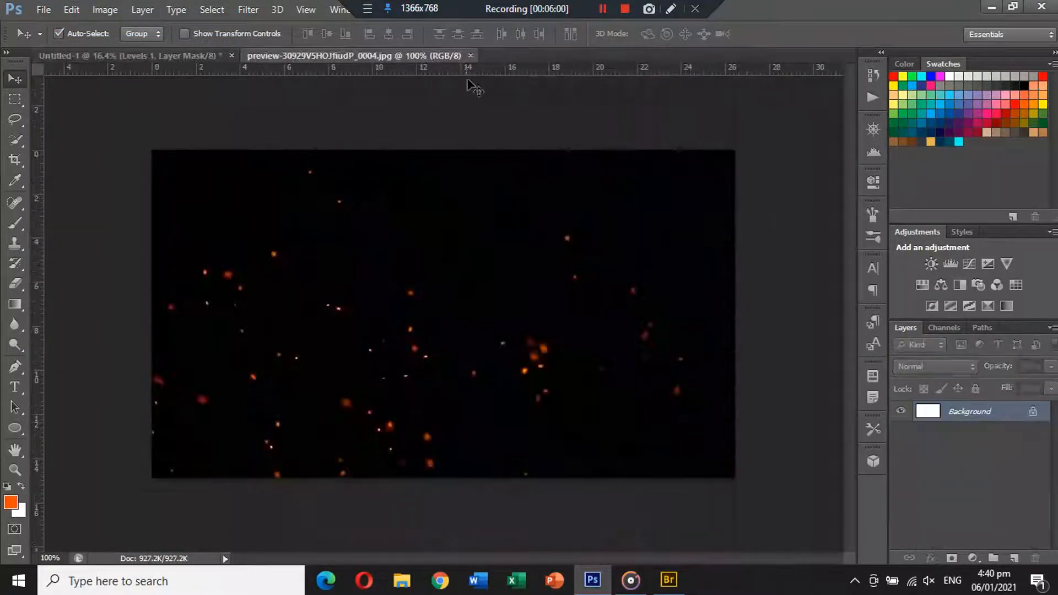
click(470, 56)
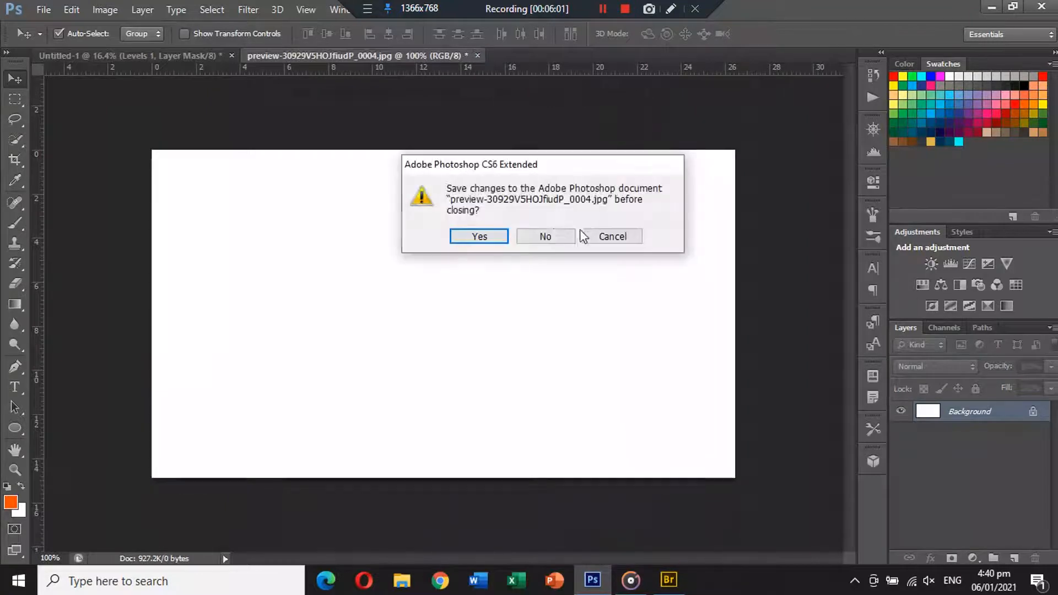
click(545, 236)
Step: Paste the sparks above Layer 5, rotate them 90° counterclockwise and scale them to about 593% to cover the poster
click(969, 467)
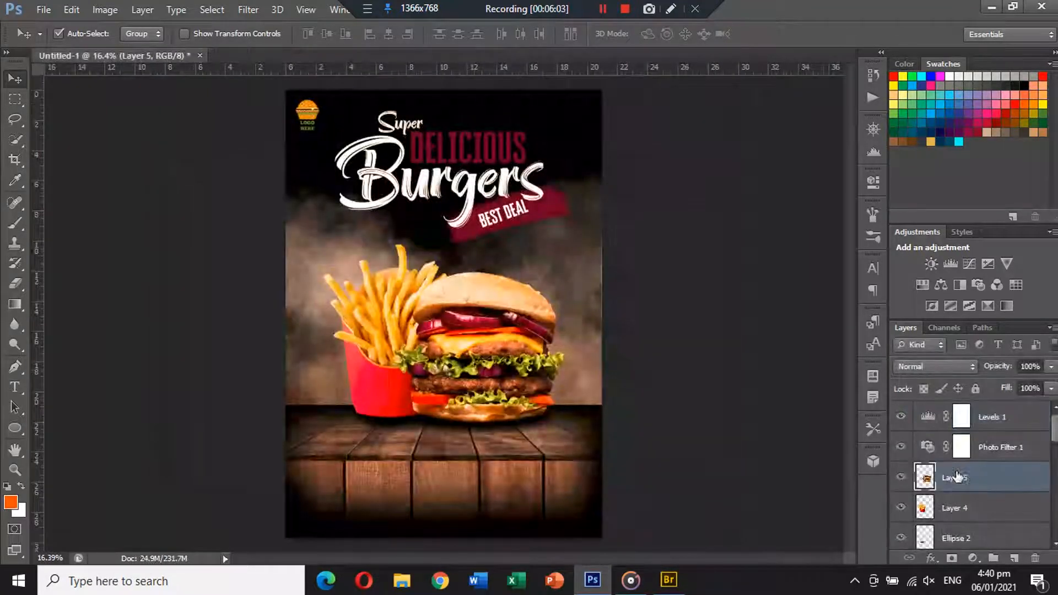
key(ctrl+v)
key(ctrl+t)
right_click(461, 295)
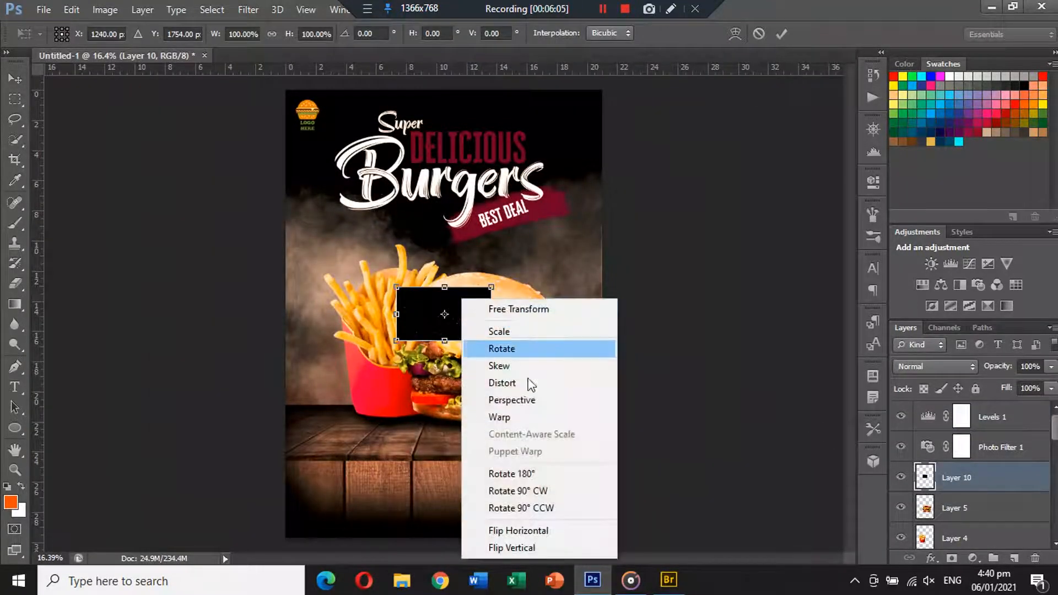
click(545, 507)
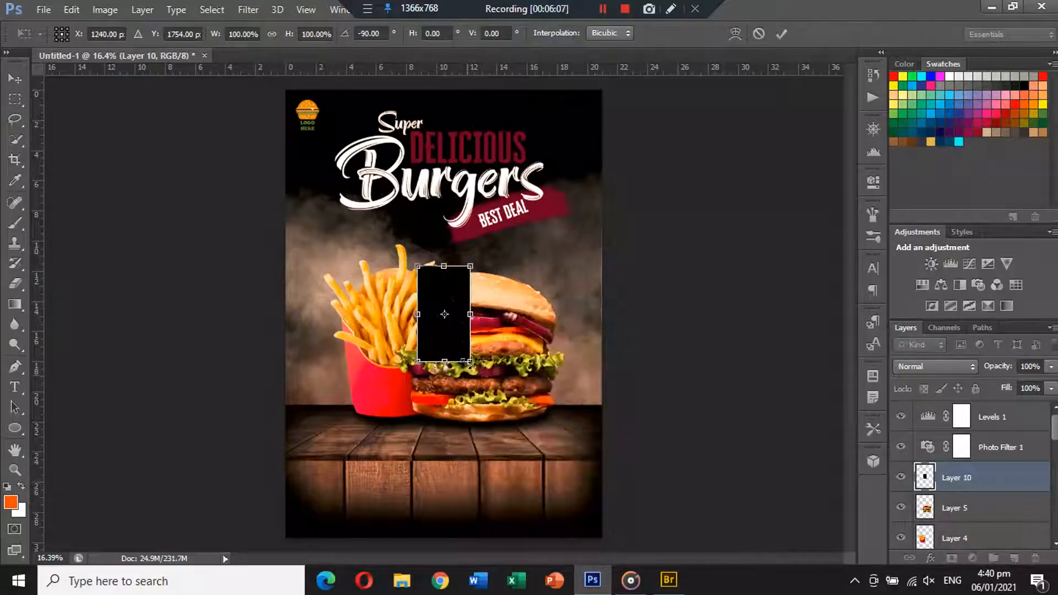
drag(470, 361, 719, 532)
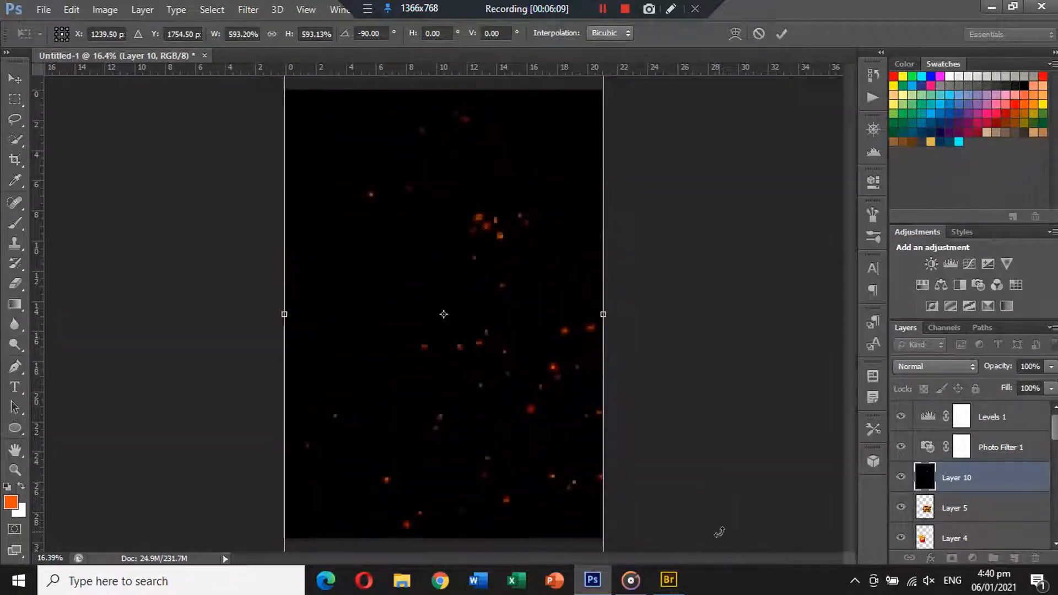
key(Return)
Step: Set the sparks on Layer 10 to Screen blending and shift their hue to -73
click(921, 367)
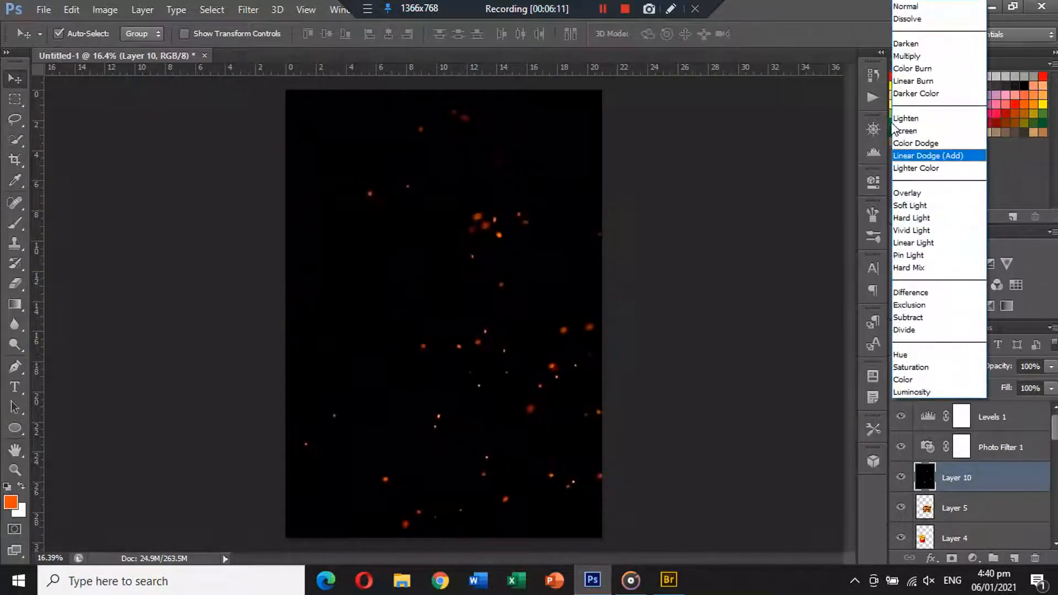
click(931, 125)
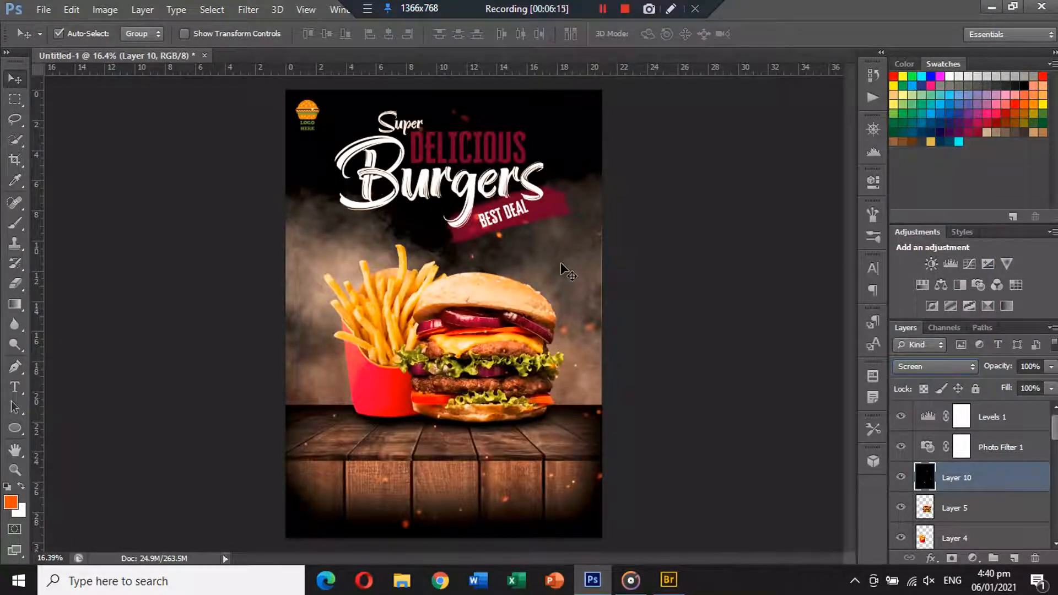
key(ctrl+u)
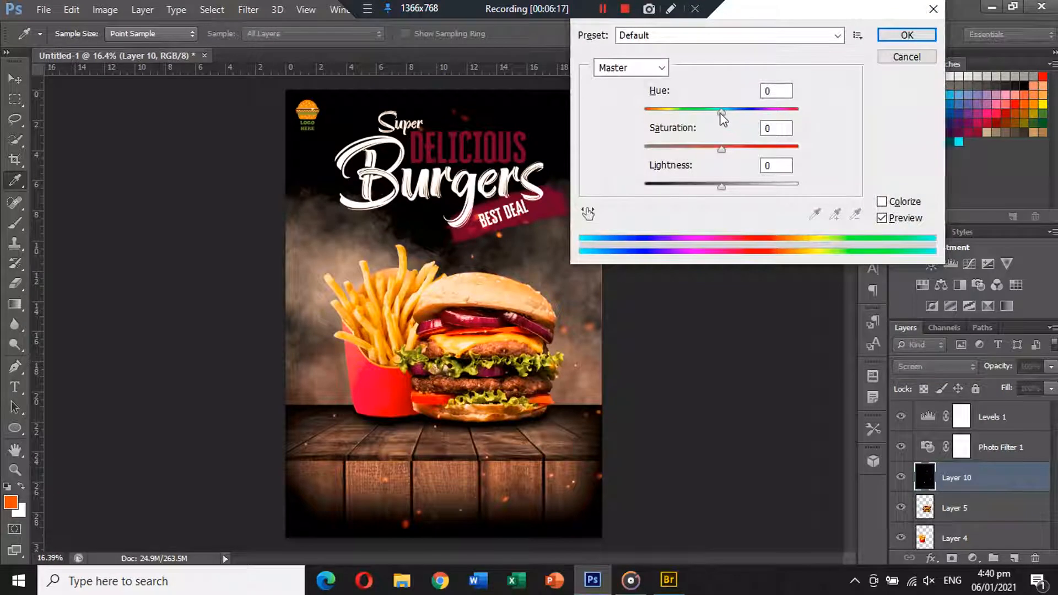
drag(721, 110, 678, 113)
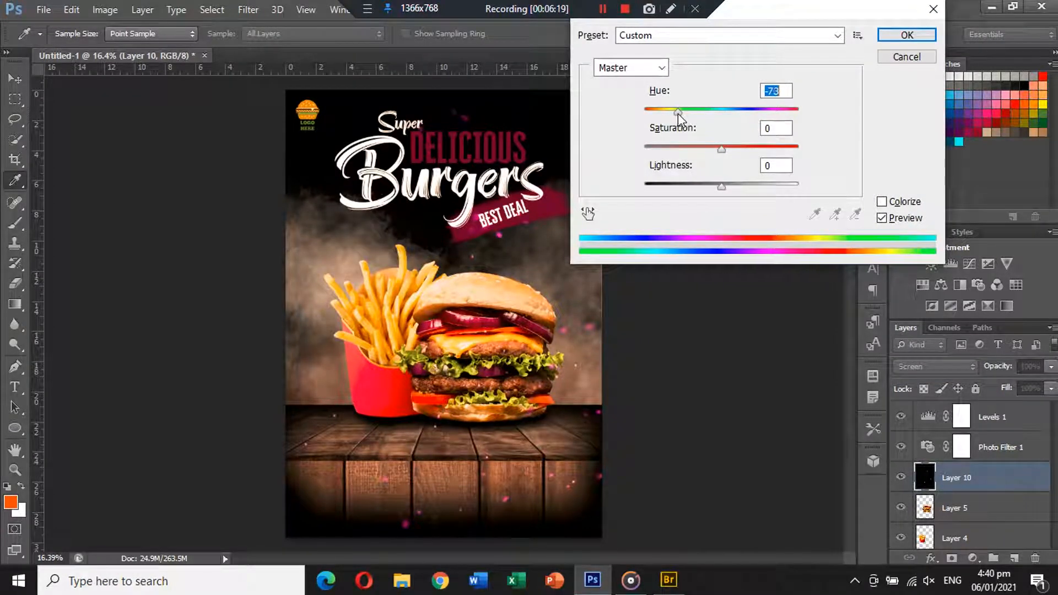
click(894, 40)
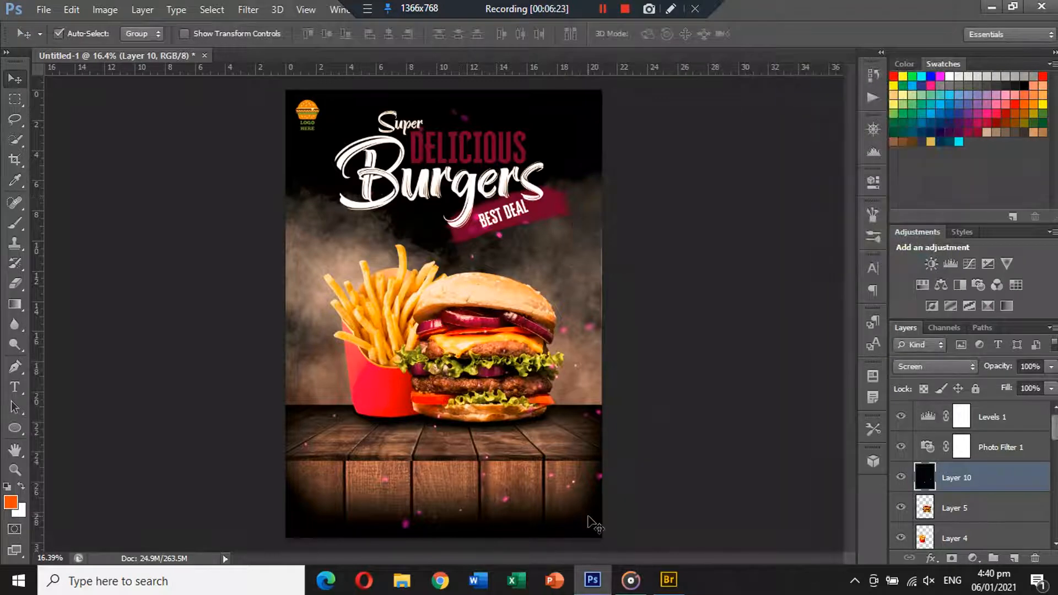
Step: Try erasing parts of the dark shading on Layer 3 copy along the lower wood planks
scroll(961, 522, down, 5)
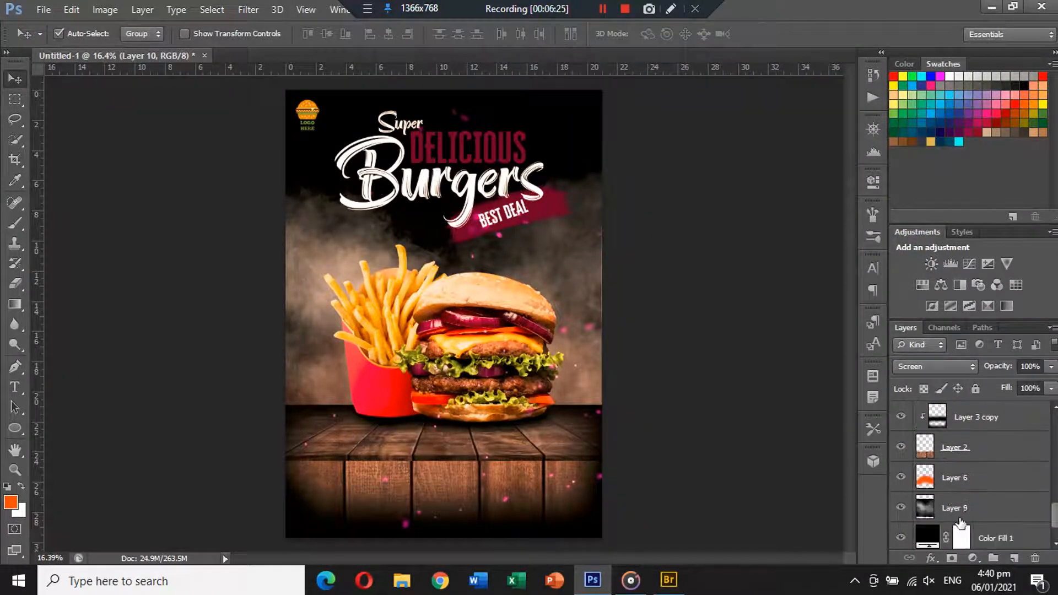
click(960, 423)
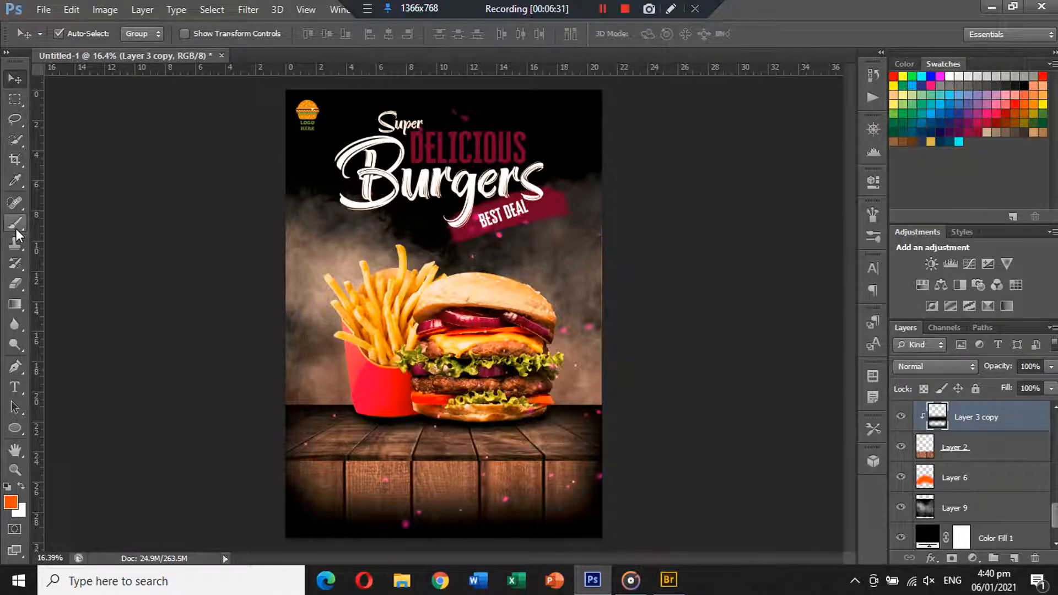
click(14, 283)
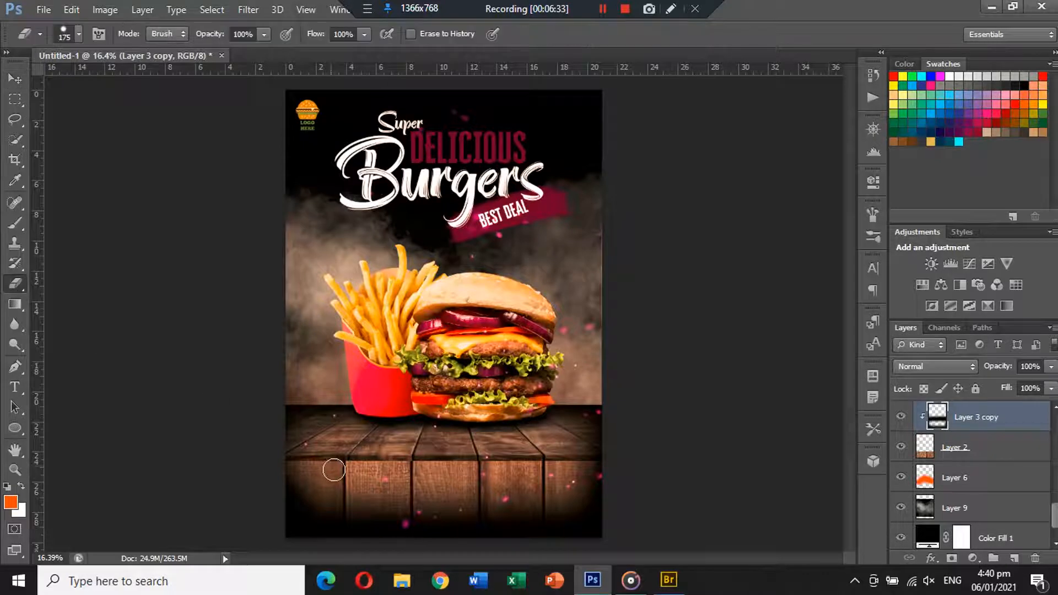
mouse_move(300, 496)
mouse_down()
mouse_move(348, 496)
mouse_move(344, 518)
mouse_move(461, 523)
mouse_up()
key(ctrl+z)
drag(596, 530, 298, 557)
key(ctrl+alt+z)
key(ctrl+alt+z)
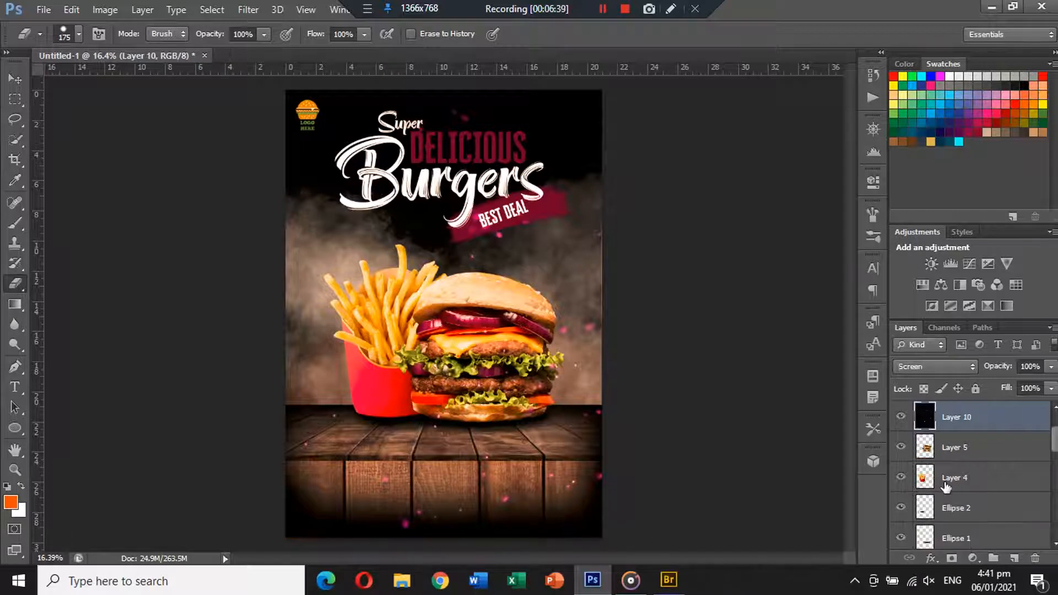
click(19, 85)
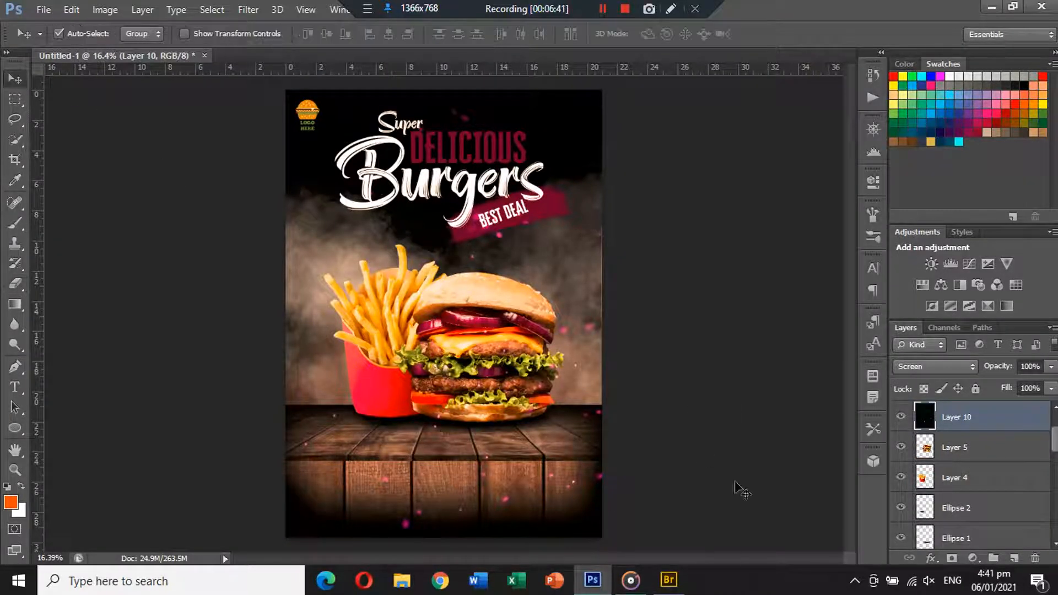
Step: Try various blend modes on the Layer 3 copy shading over the lower wood and set it to Soft Light
scroll(963, 479, down, 3)
scroll(963, 478, down, 5)
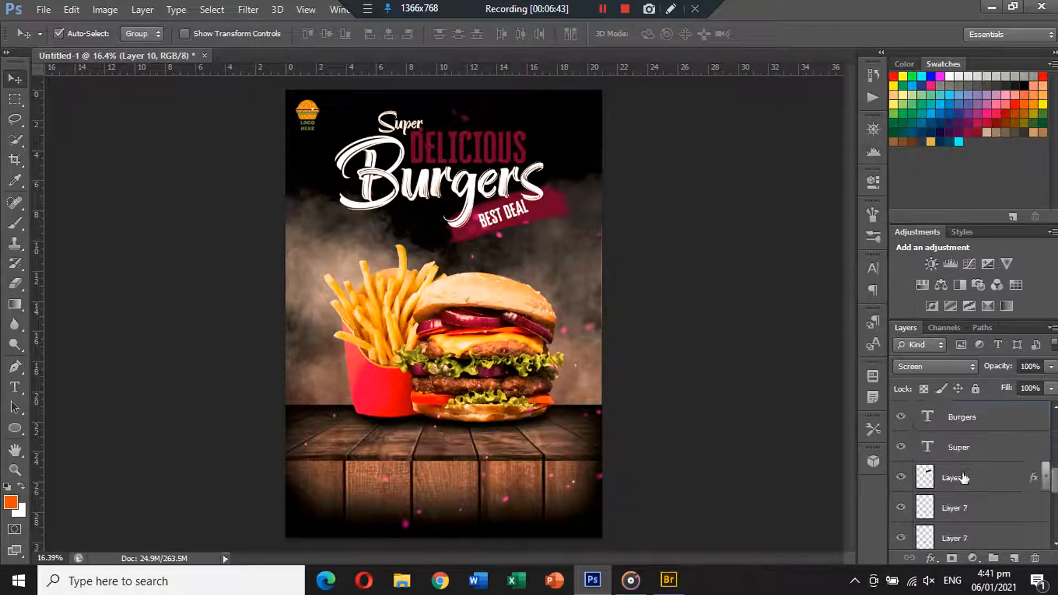
click(975, 480)
click(935, 366)
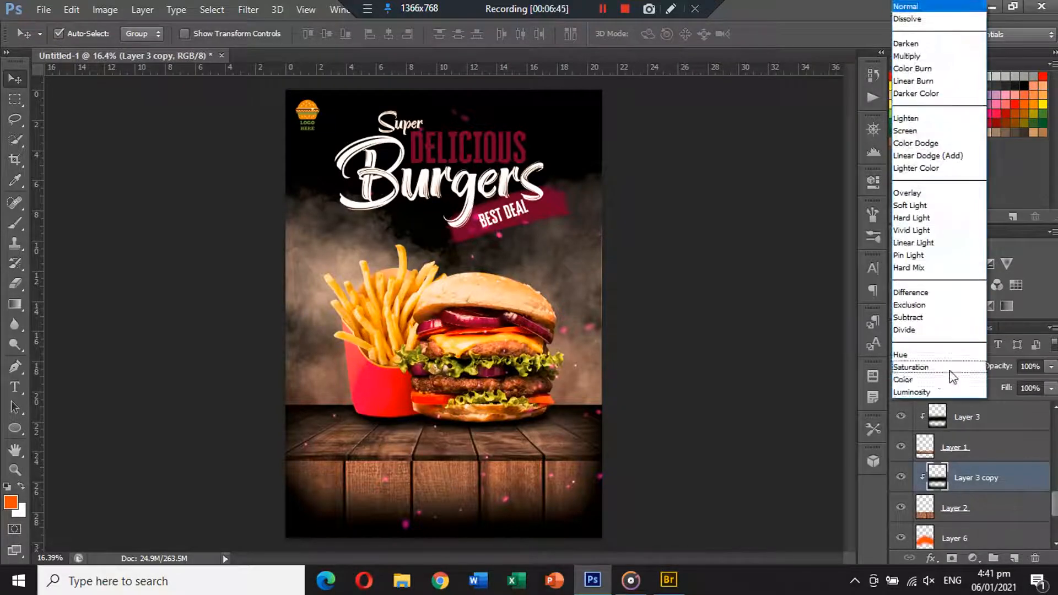
click(917, 15)
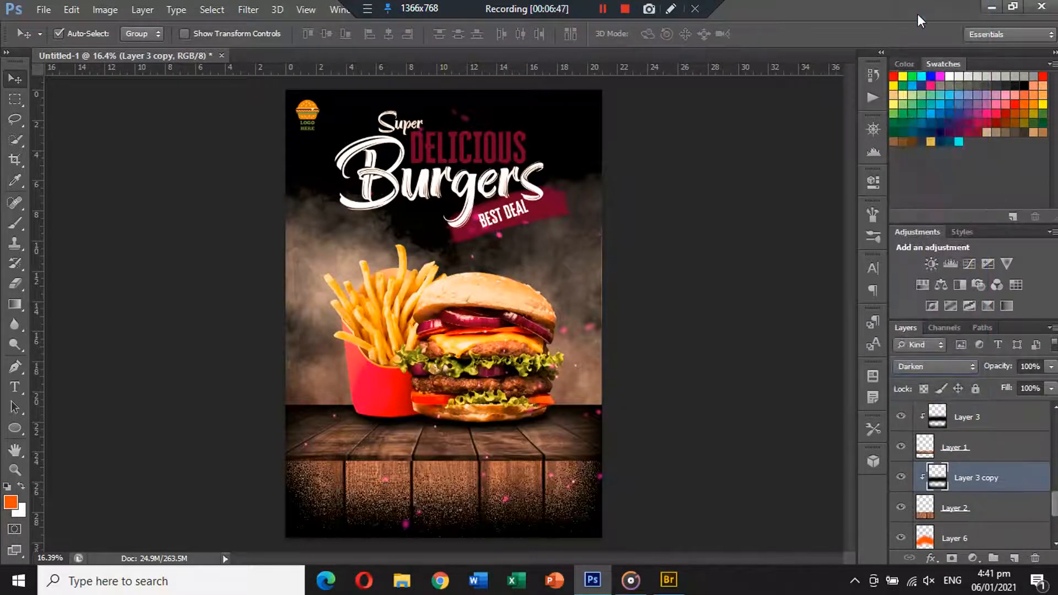
key(Down)
key(Down)
key(Down)
key(Down)
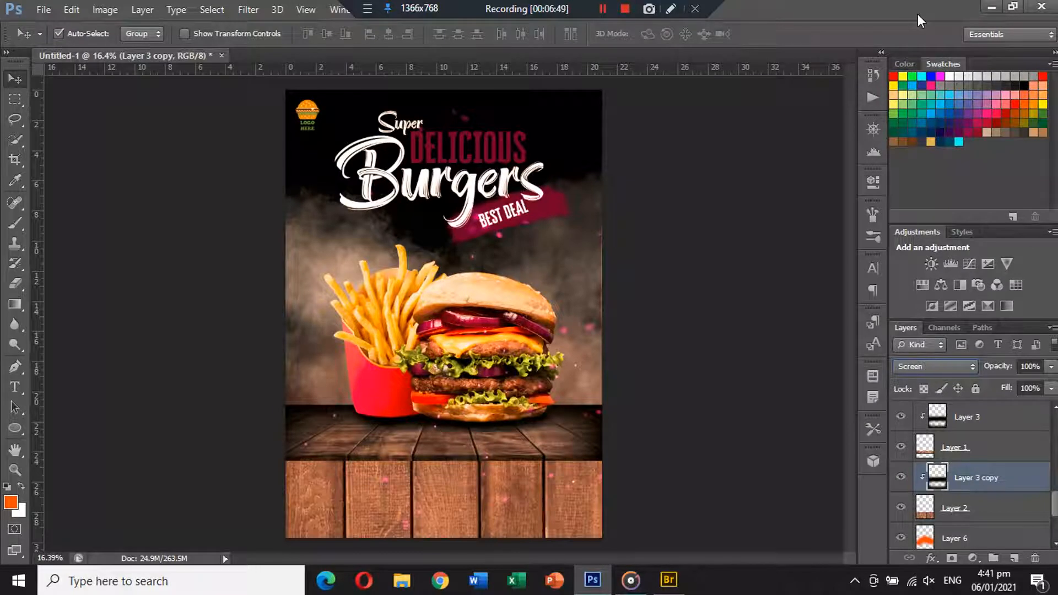
key(Down)
key(Down)
key(Down)
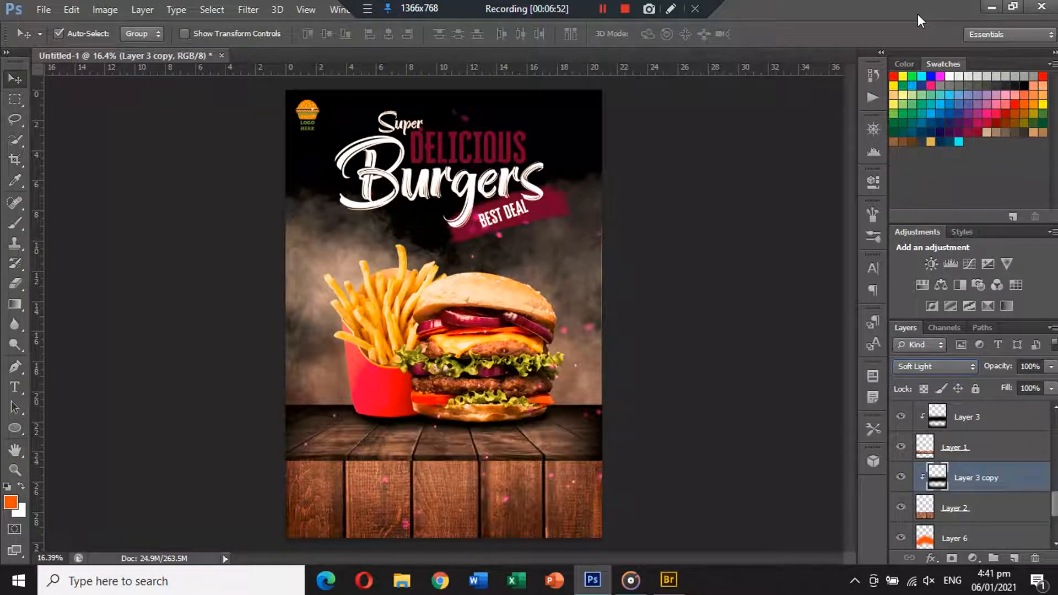
key(Down)
key(Up)
key(Up)
key(Down)
key(Down)
key(Down)
key(Down)
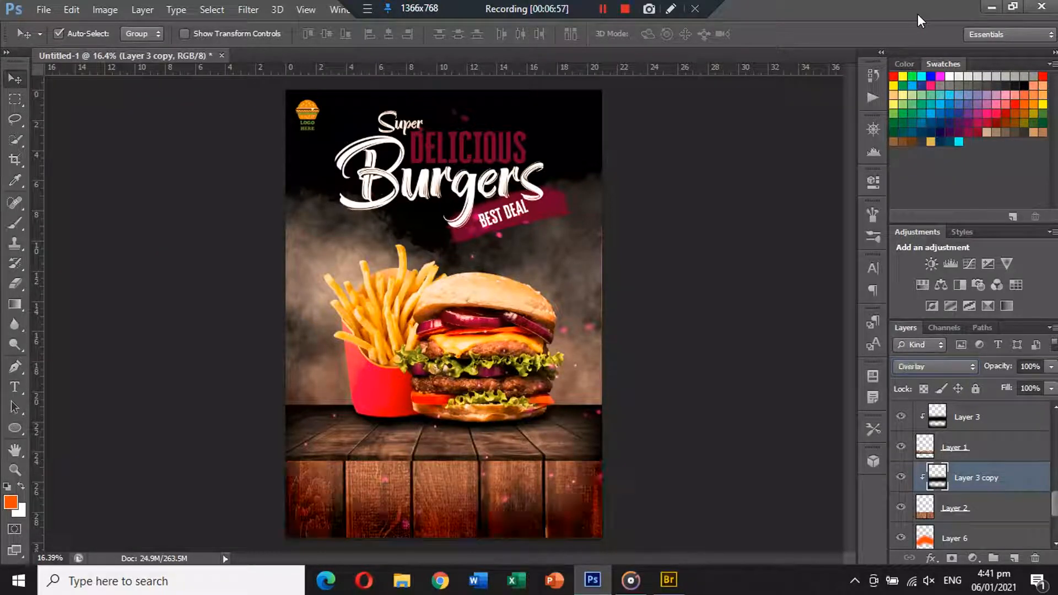
key(Down)
key(Down)
key(Down)
key(Down)
key(Down)
key(Down)
key(Down)
key(Down)
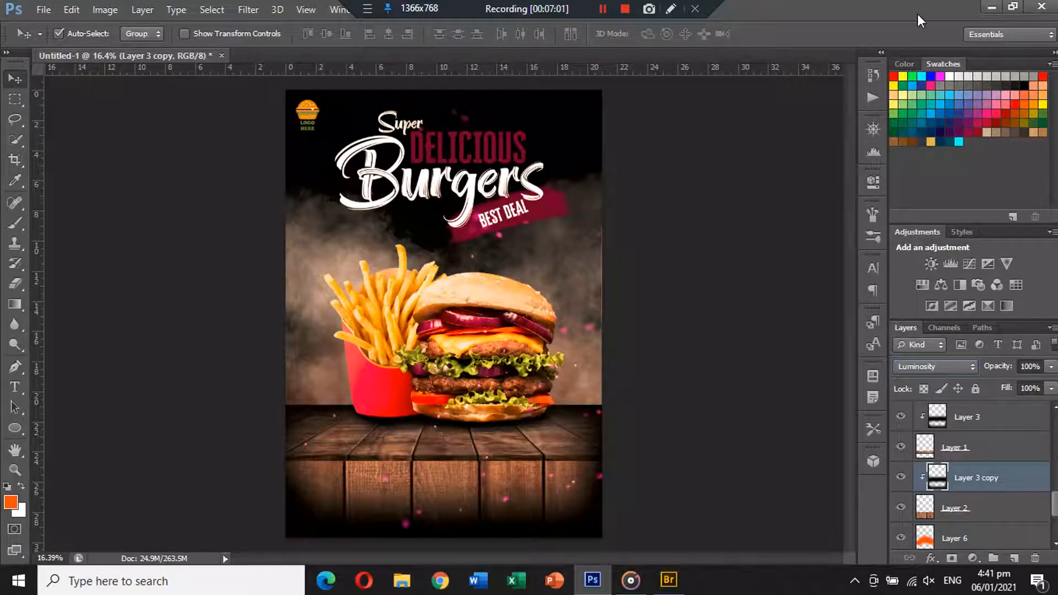
key(Up)
key(Up)
key(Up)
key(Up)
key(Up)
key(Up)
key(Up)
key(Up)
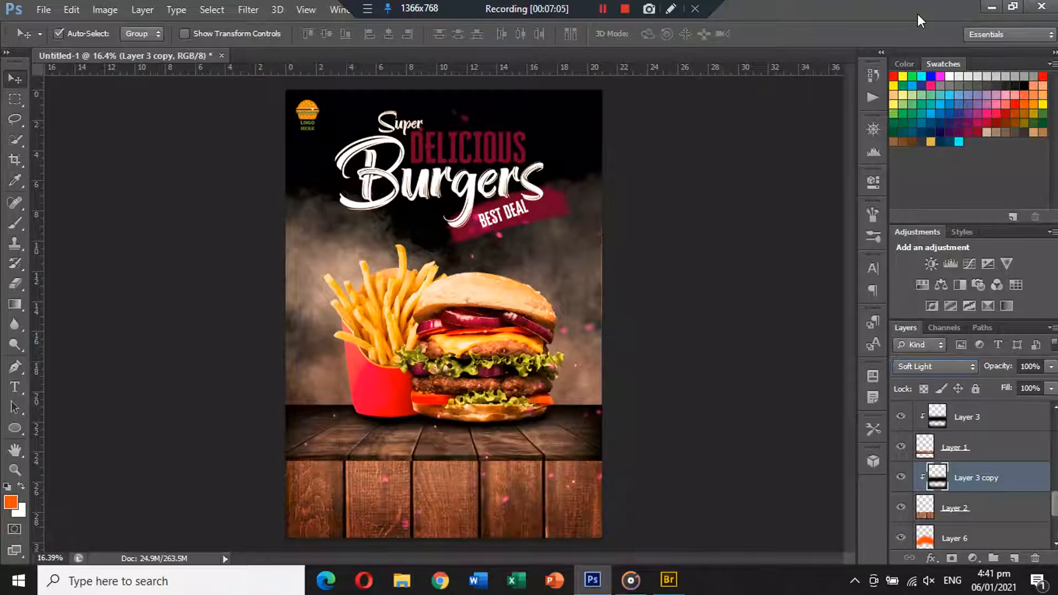
key(Down)
key(Up)
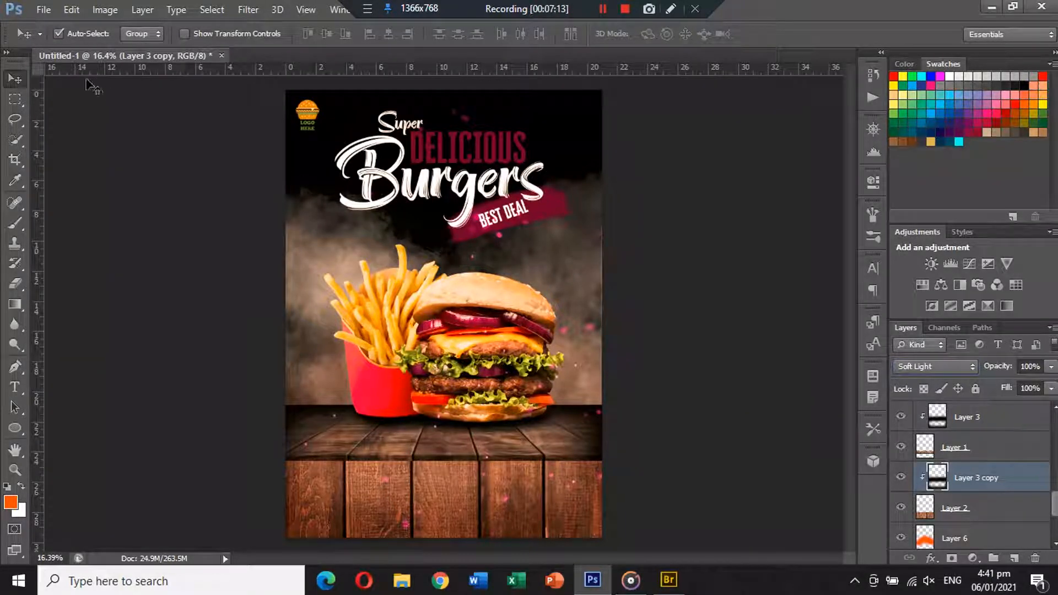
Step: Add the two-line text "FREE HOMW / DELIVERY" in small white lettering on the far-left lower wood plank
click(16, 388)
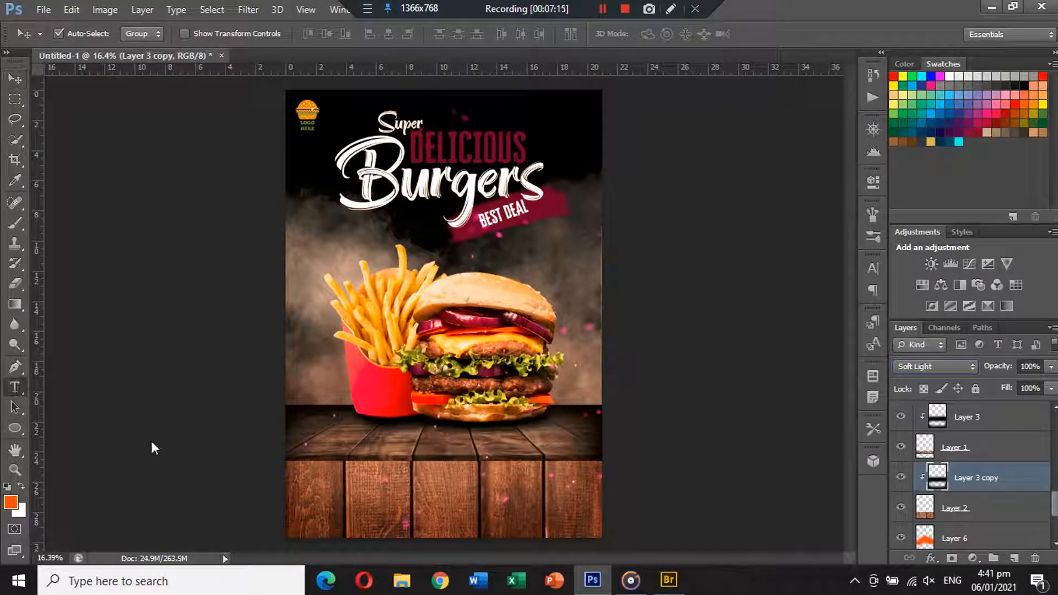
click(313, 485)
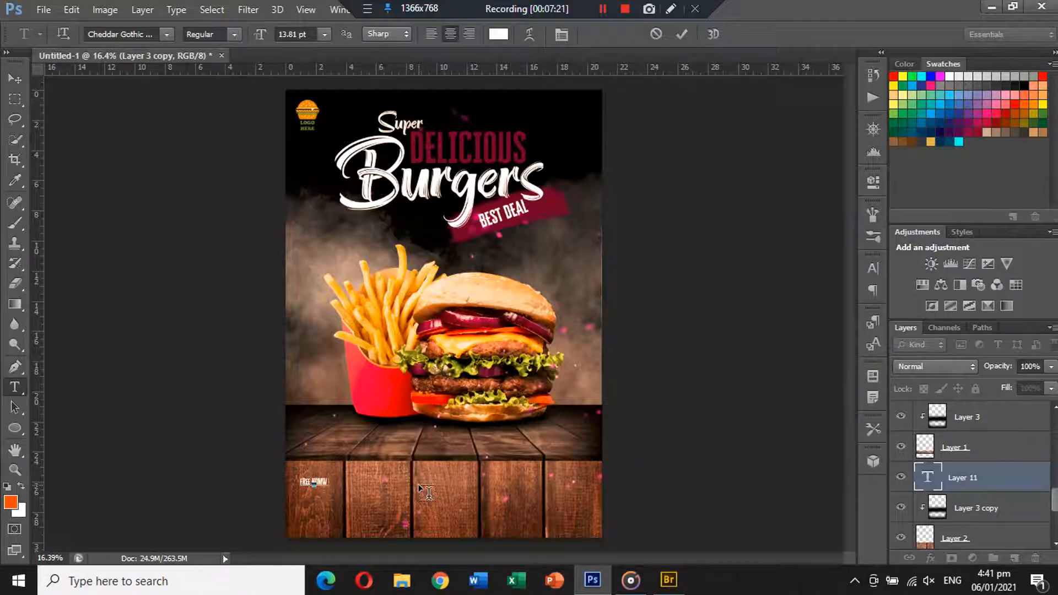
text(FREE HOME)
key(Return)
text(DELIVERY)
Step: Recolour the whole delivery text with the maroon sampled from the BEST DEAL tag
key(ctrl+a)
click(498, 35)
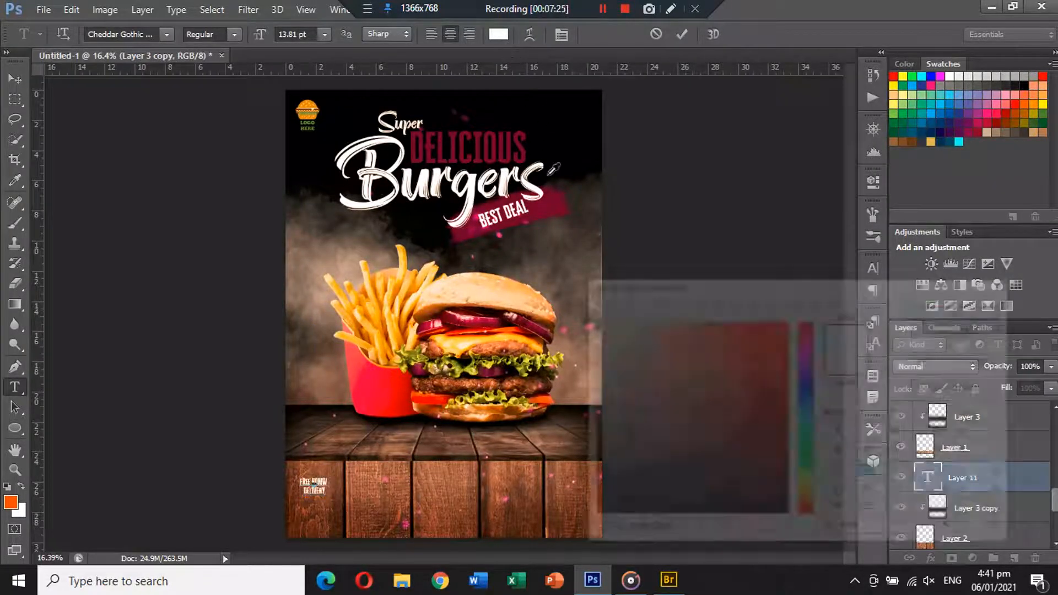
click(552, 194)
click(989, 312)
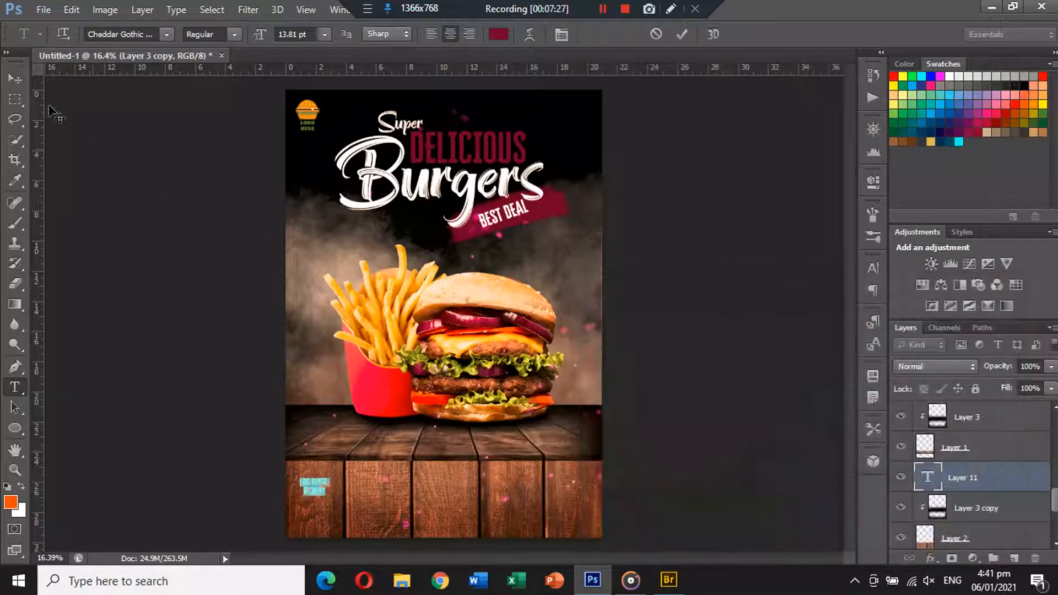
Step: Enlarge the delivery text to about 36.5 pt on the lower-left planks and correct HOMW to HOME
click(15, 79)
key(ctrl+t)
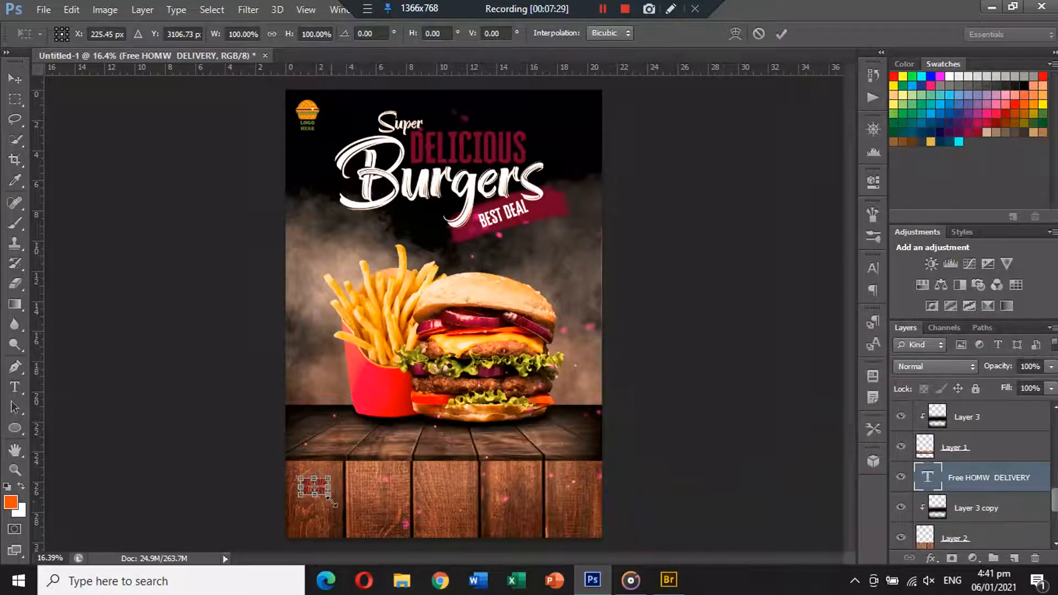
drag(329, 503, 361, 514)
drag(339, 480, 382, 484)
key(Return)
click(14, 388)
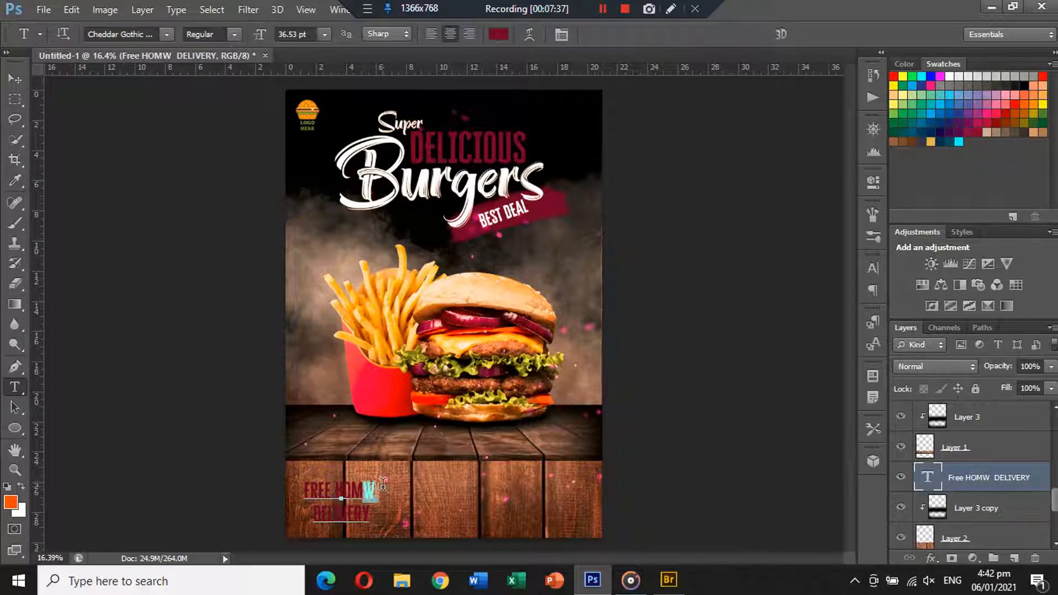
text(E)
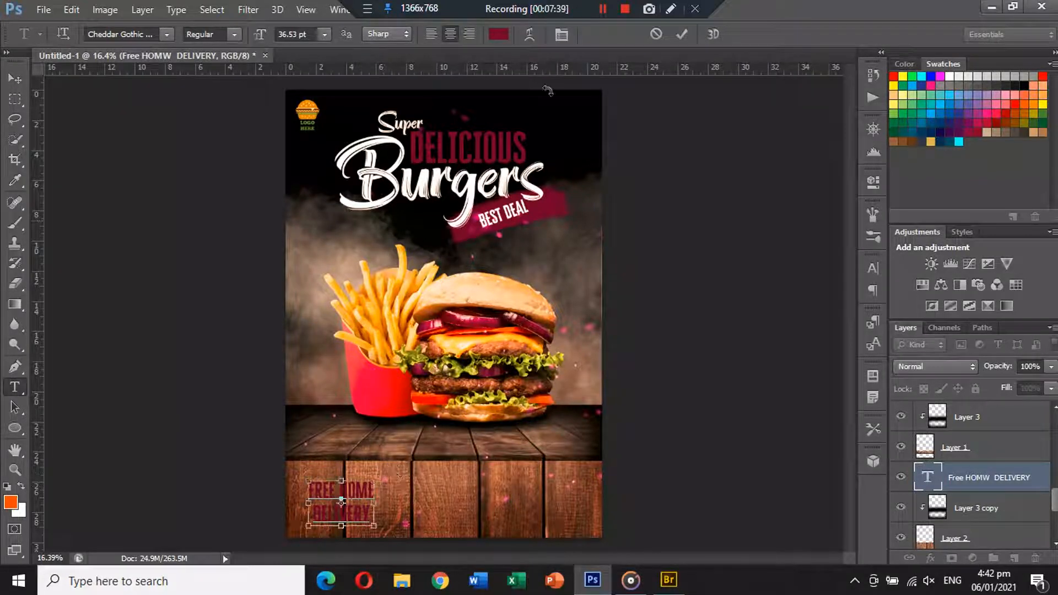
Step: Try colours sampled from the poster on the FREE HOME DELIVERY text and set it to white (ffffff)
key(ctrl+a)
click(499, 34)
click(371, 141)
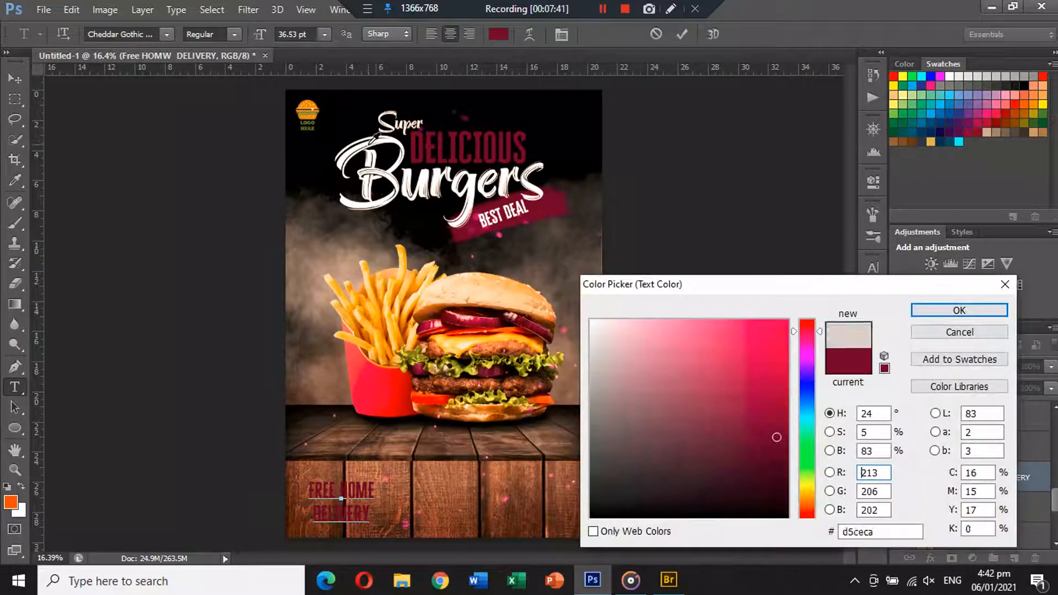
click(396, 385)
click(443, 391)
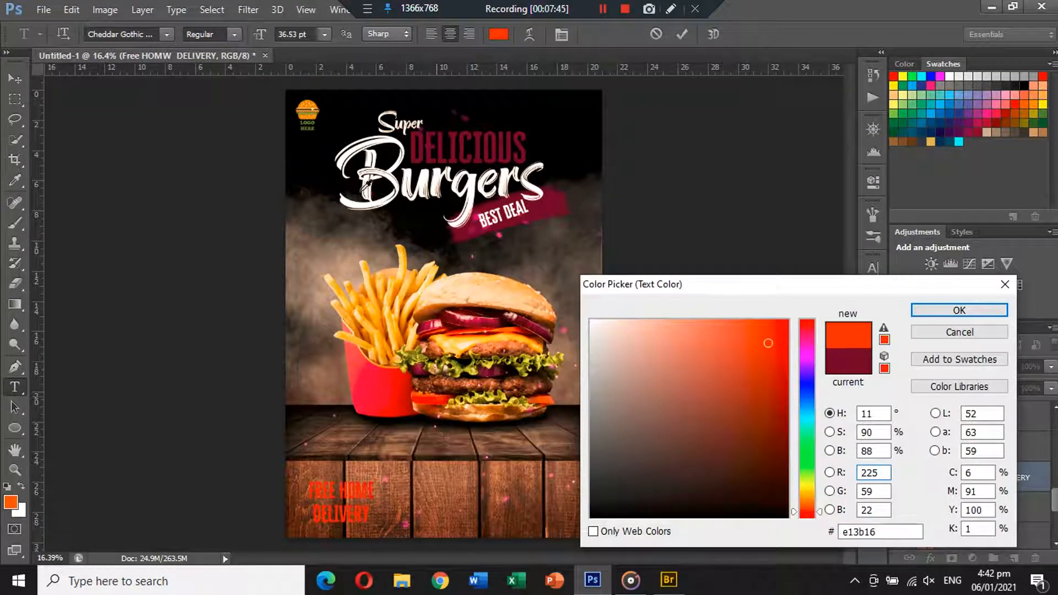
click(455, 313)
click(590, 320)
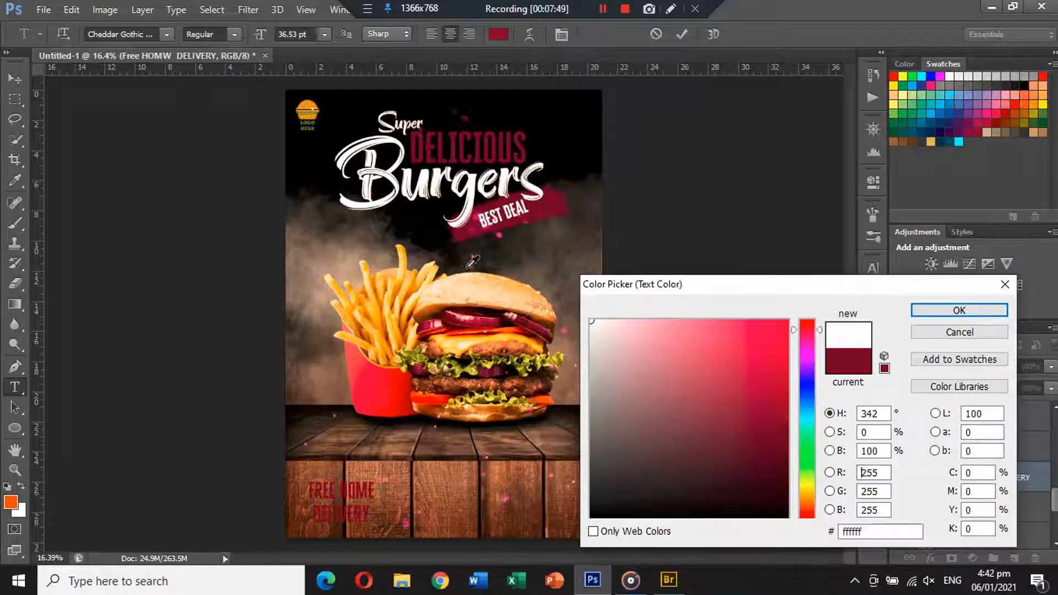
click(592, 517)
click(591, 320)
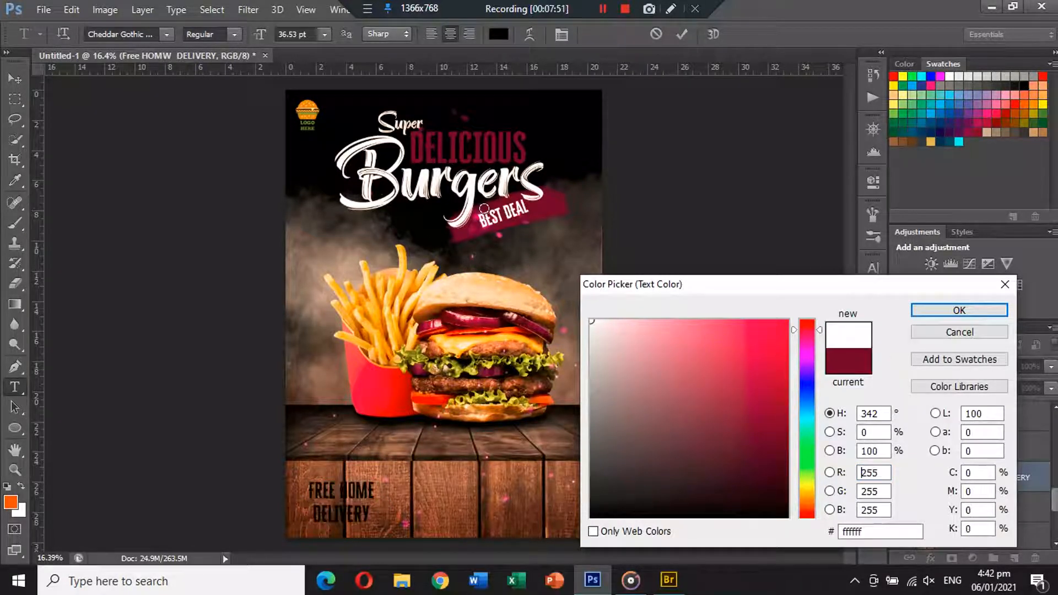
click(936, 312)
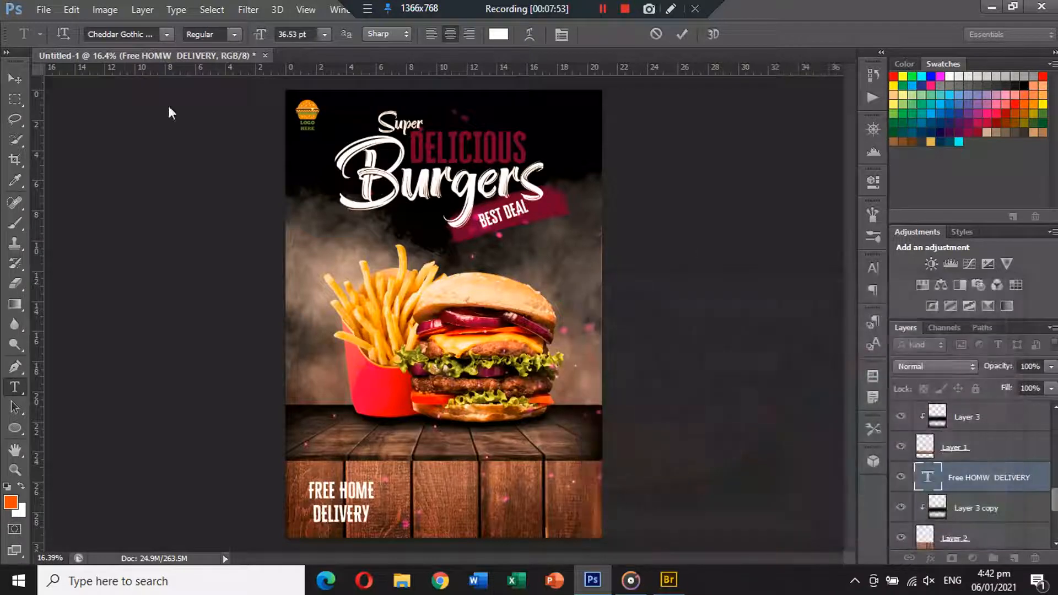
click(15, 79)
click(353, 492)
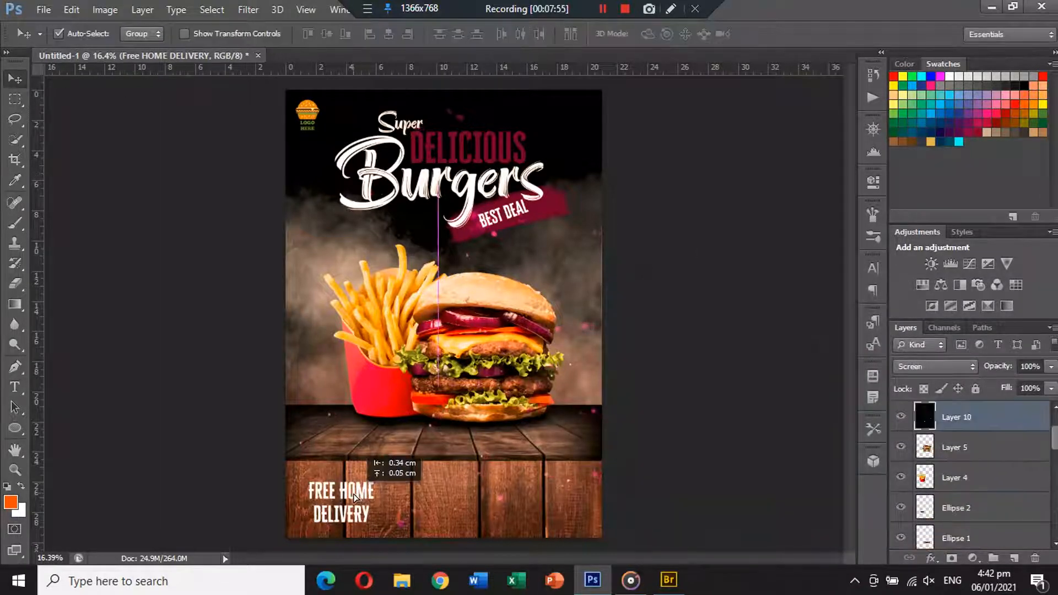
scroll(958, 496, down, 8)
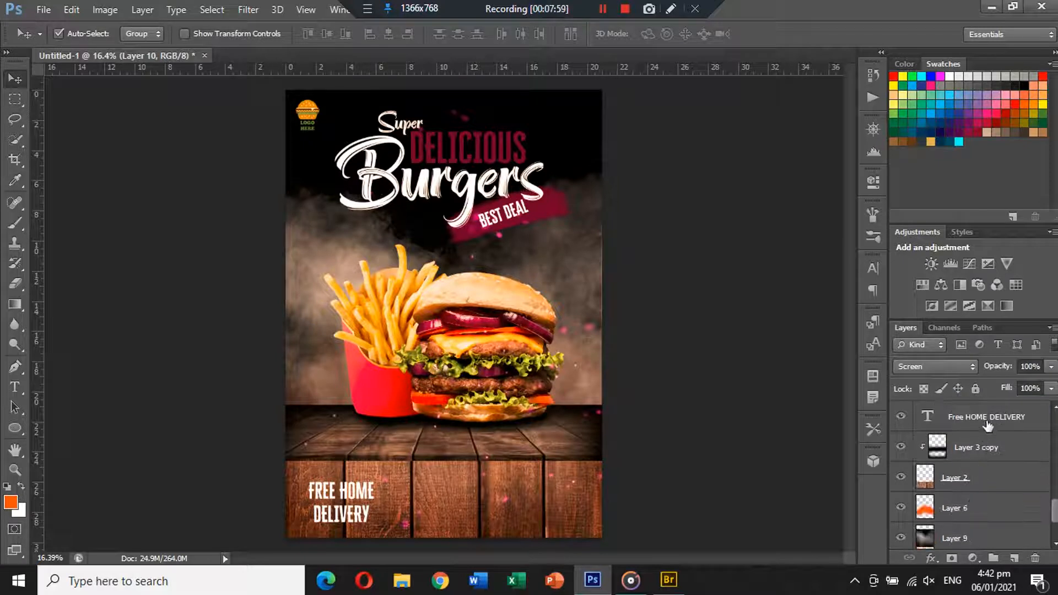
click(986, 422)
Step: Draw a black rectangle about 2645 × 470 px across the bottom of the poster, directly above Layer 8
scroll(986, 423, up, 3)
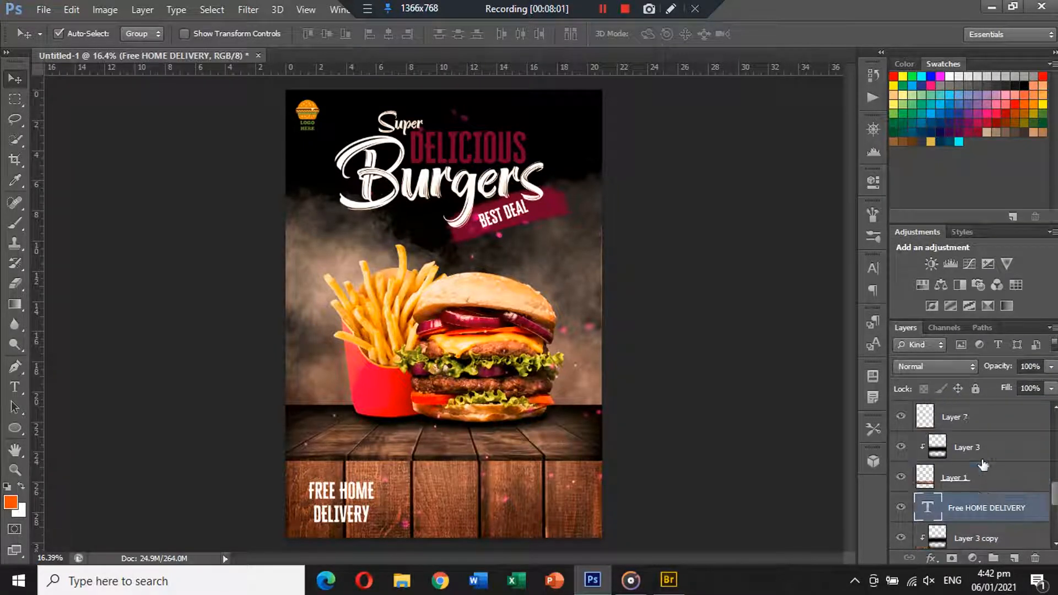
scroll(975, 457, up, 2)
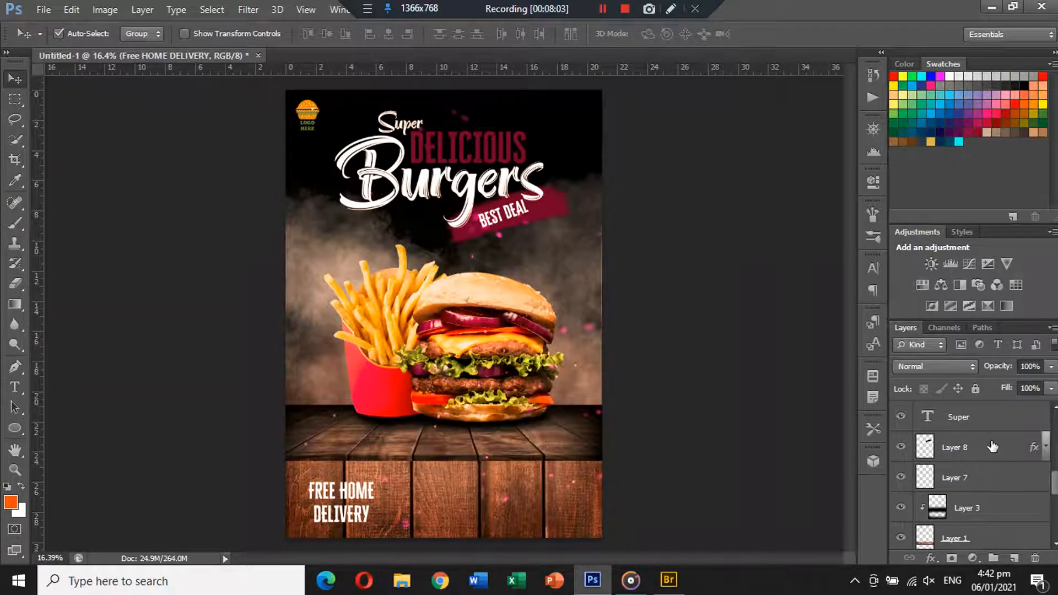
click(992, 447)
drag(15, 429, 59, 430)
click(8, 487)
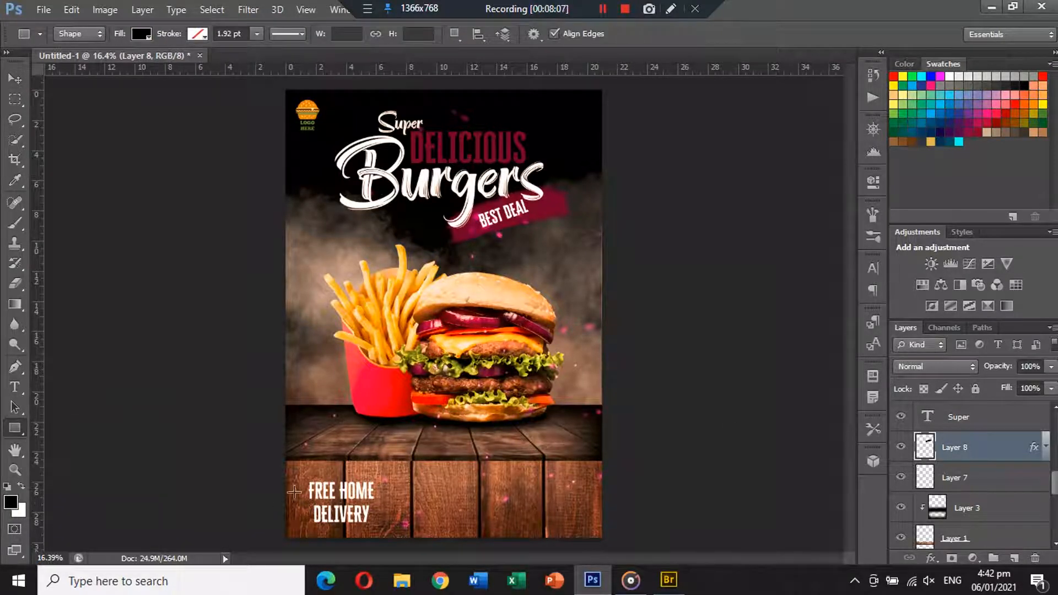
drag(284, 483, 626, 510)
key(ctrl+t)
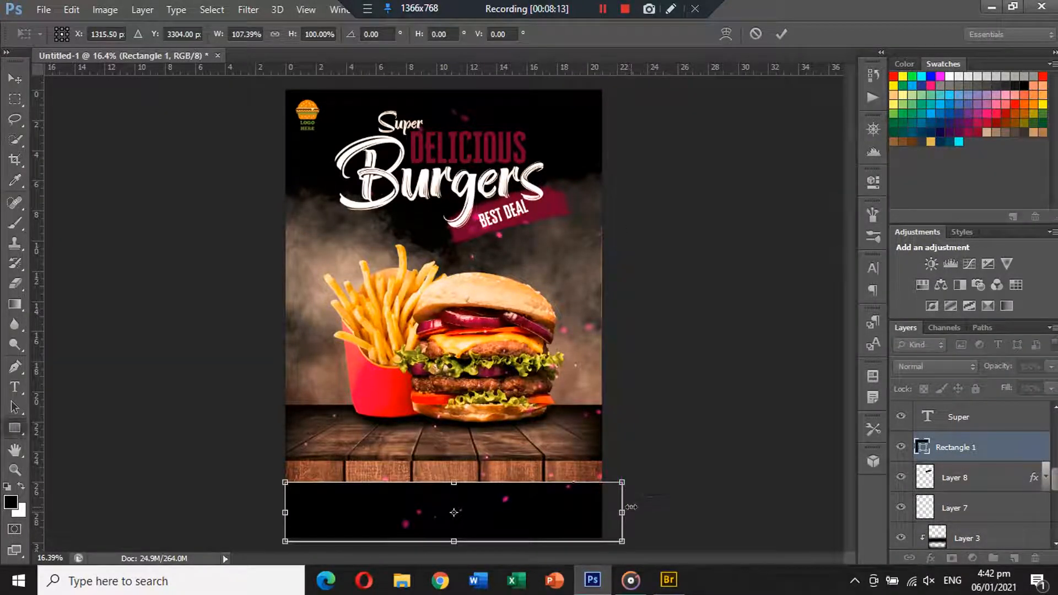
key(Return)
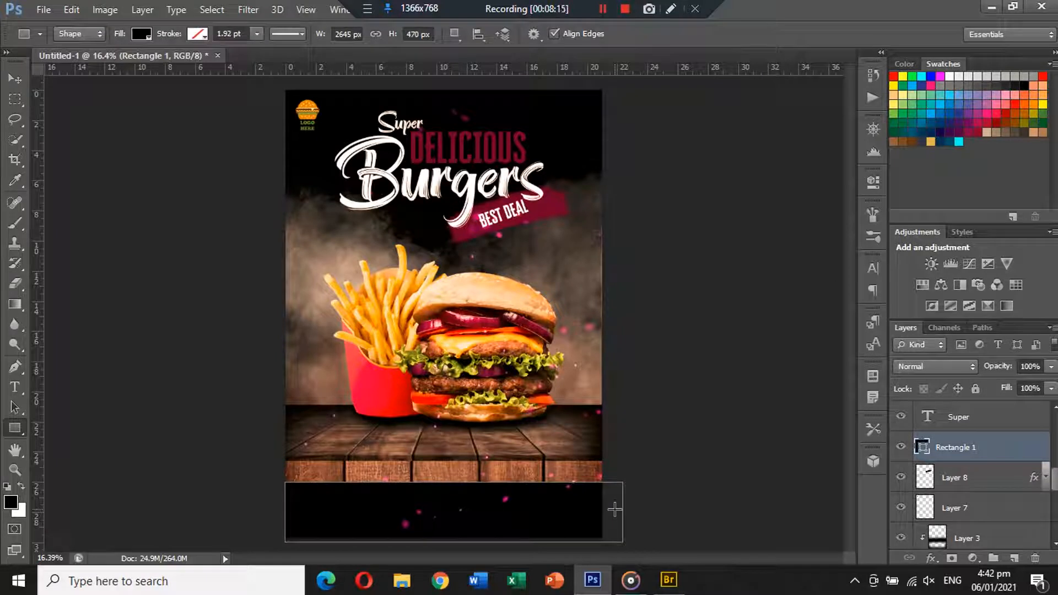
Step: Nudge the black rectangle slightly left to overlap the poster's edge and set its opacity to 52%
click(15, 80)
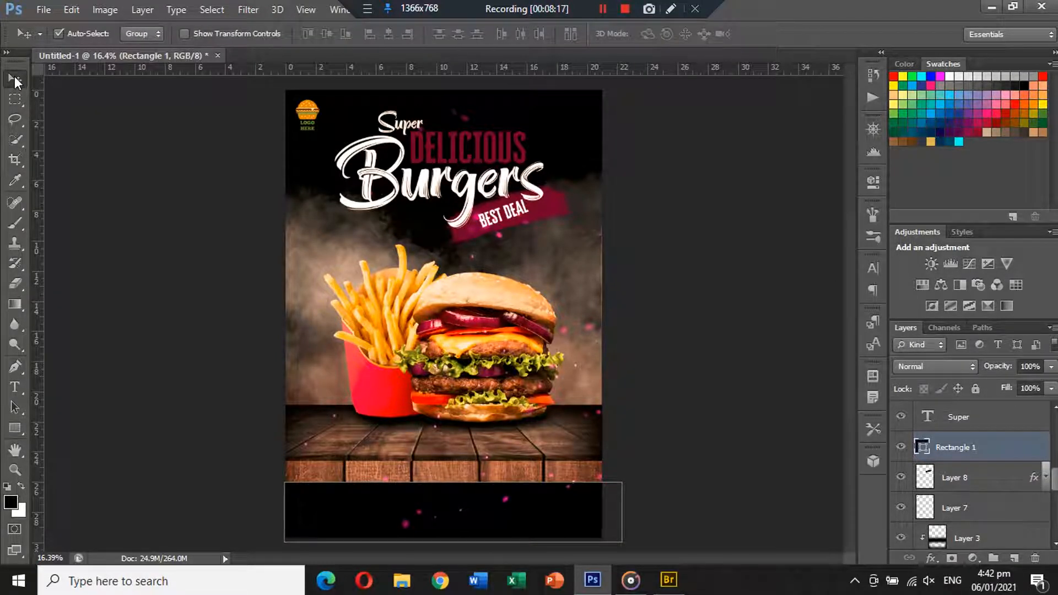
key(shift+Left)
key(shift+Left)
key(shift+Left)
click(1051, 366)
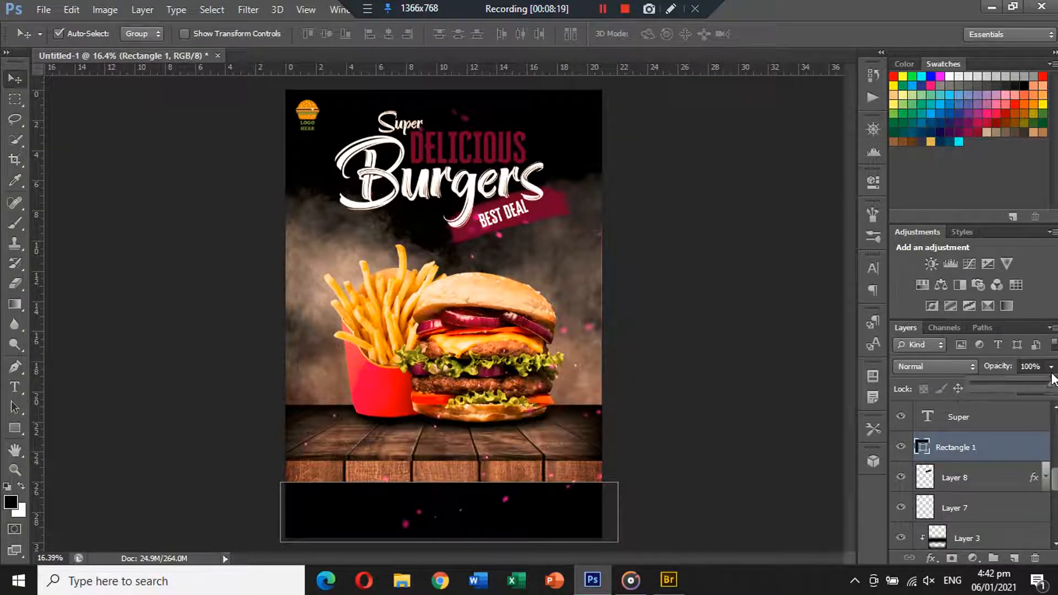
mouse_move(1019, 385)
mouse_down()
mouse_move(1003, 384)
mouse_move(1012, 385)
mouse_up()
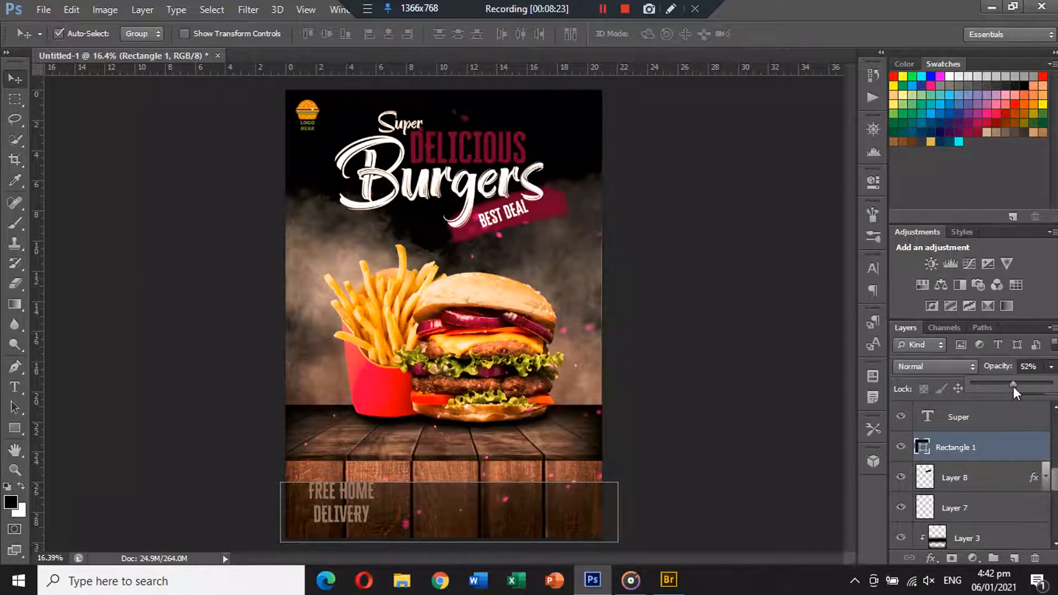
click(732, 442)
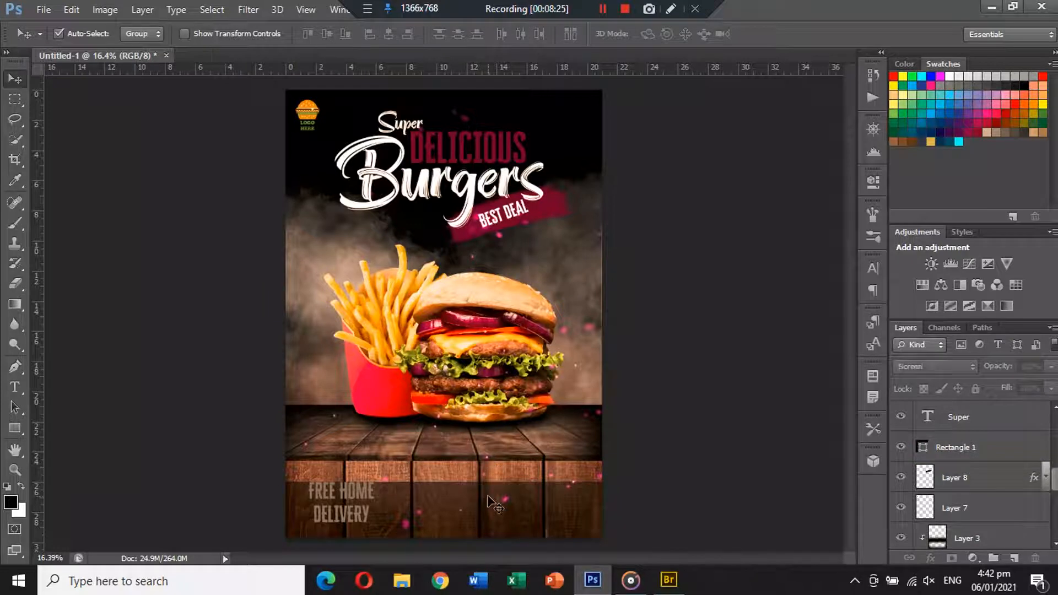
Step: Stretch Rectangle 1 upward to the tabletop's front edge so it covers the full height of the lower planks
click(495, 503)
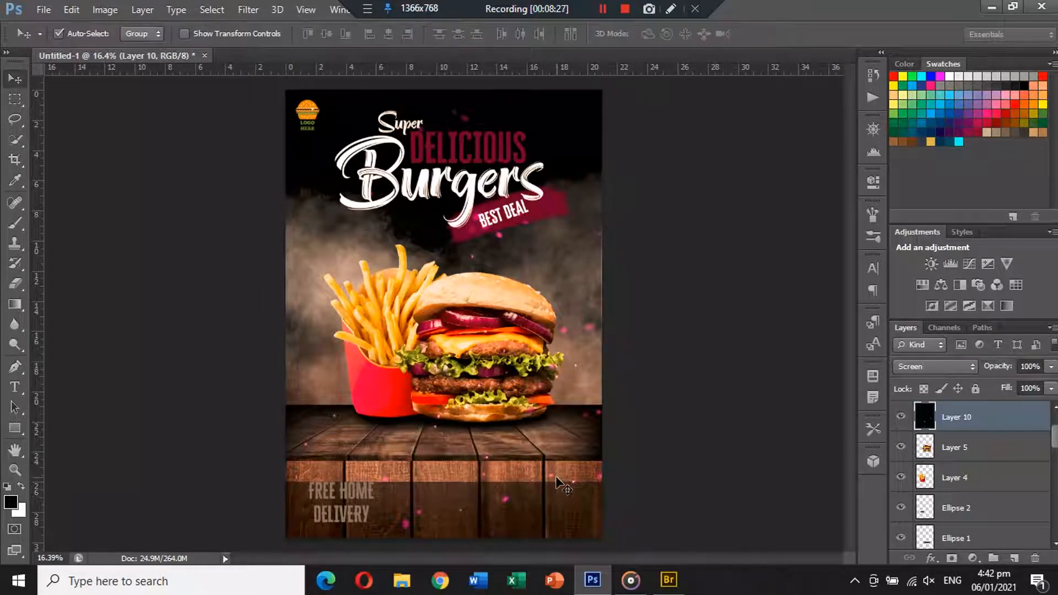
scroll(970, 496, down, 10)
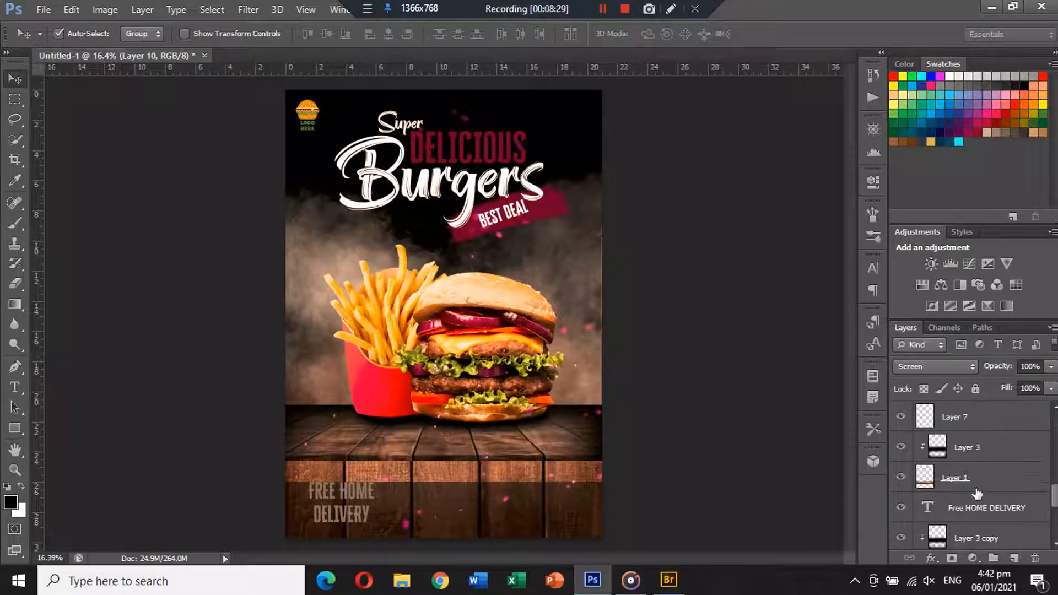
scroll(972, 473, up, 2)
click(972, 425)
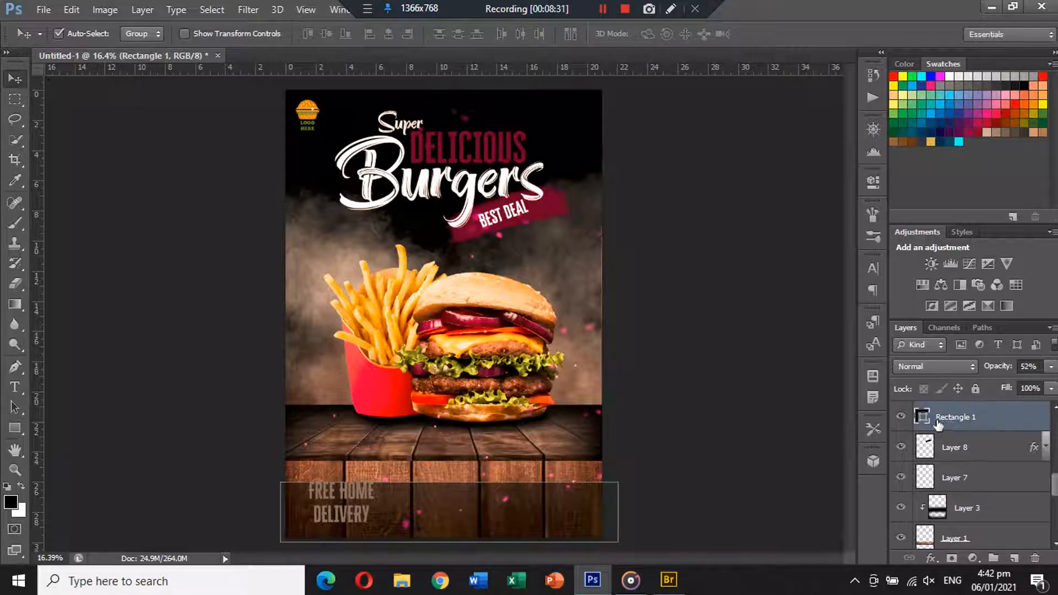
key(ctrl+t)
drag(456, 482, 451, 451)
key(Return)
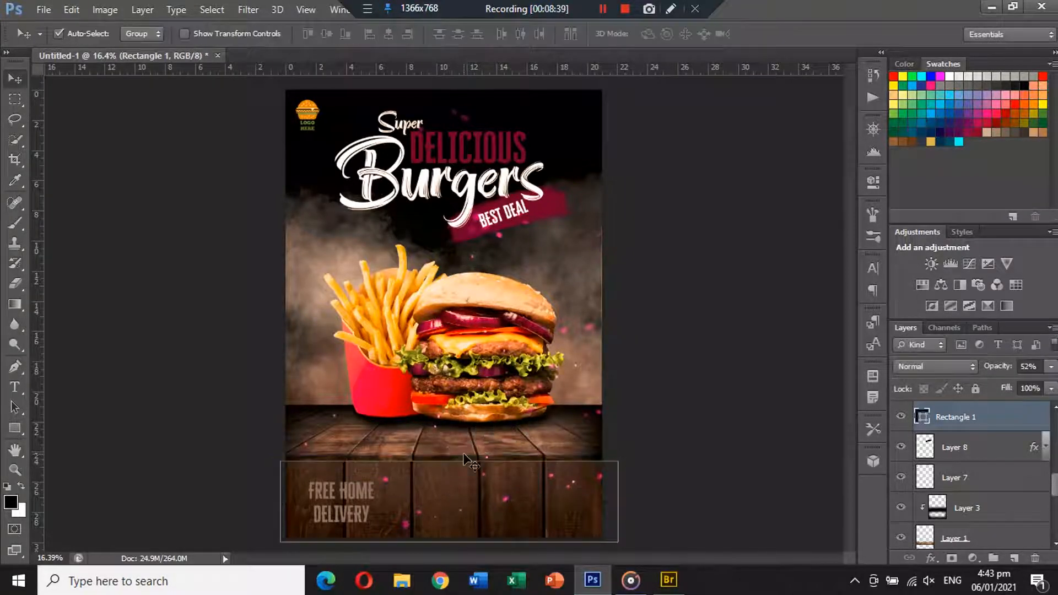
click(707, 439)
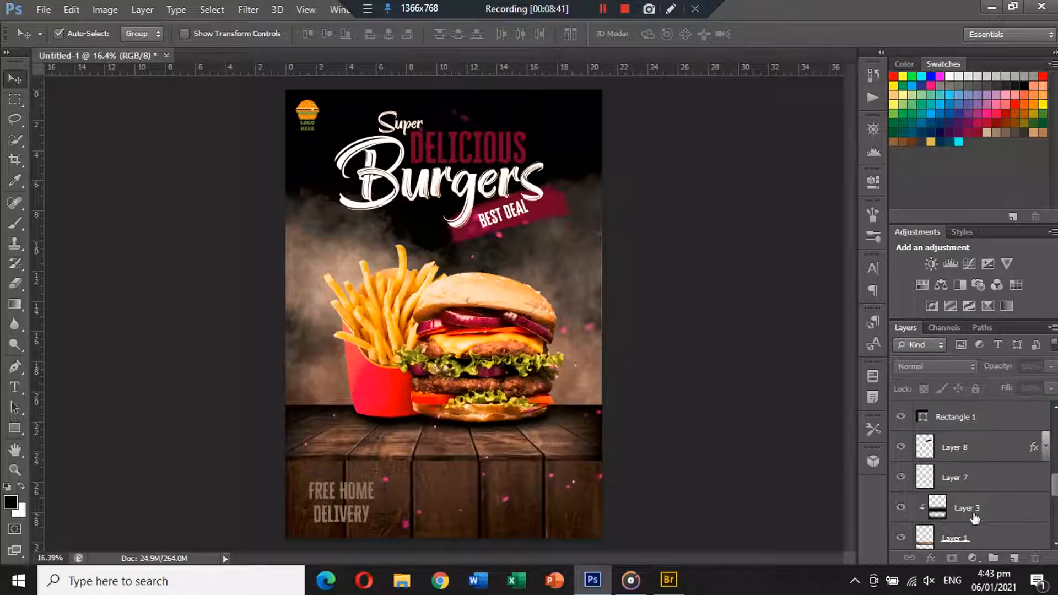
Step: Move the FREE HOME DELIVERY layer above Layer 10, then shrink it to 31.55 pt with a copy placed on the middle planks
scroll(961, 529, down, 2)
drag(960, 529, 962, 463)
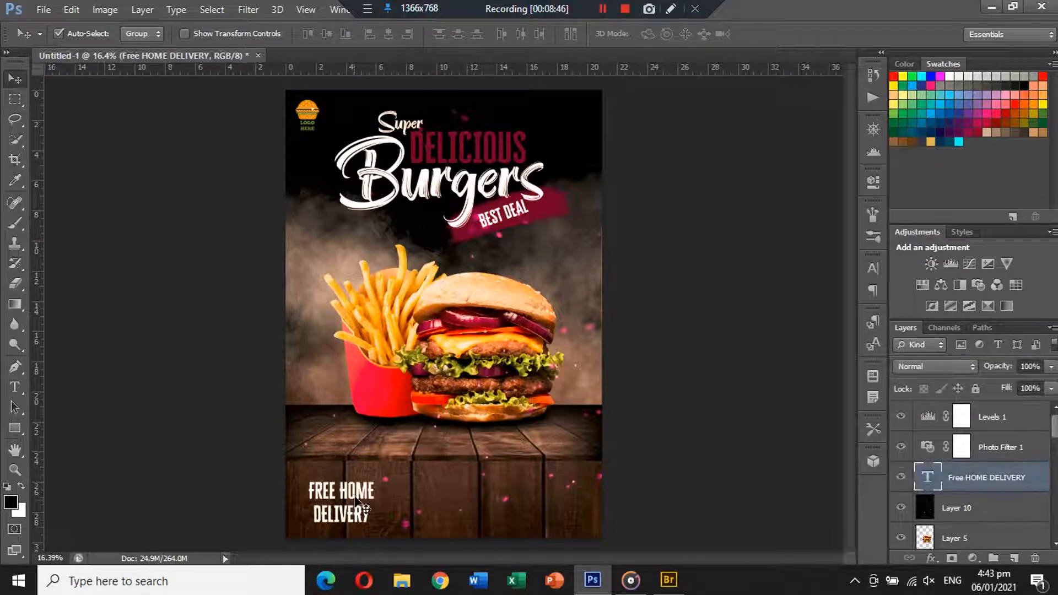
drag(361, 491, 518, 510)
key(ctrl+t)
key(Return)
Step: Replace the copied delivery text on the middle planks with the contact phone number
click(15, 386)
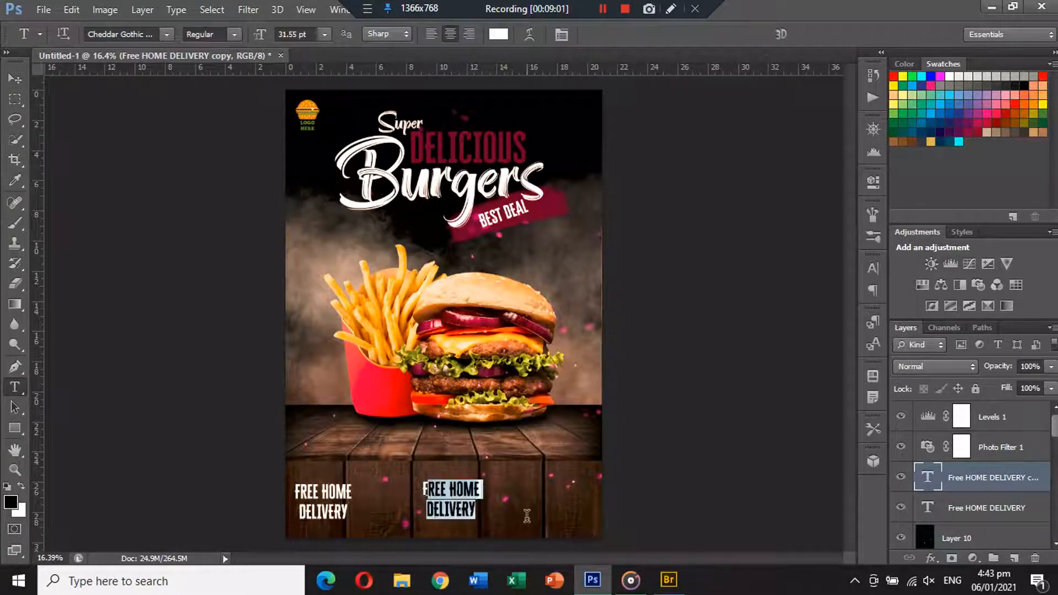
key(BackSpace)
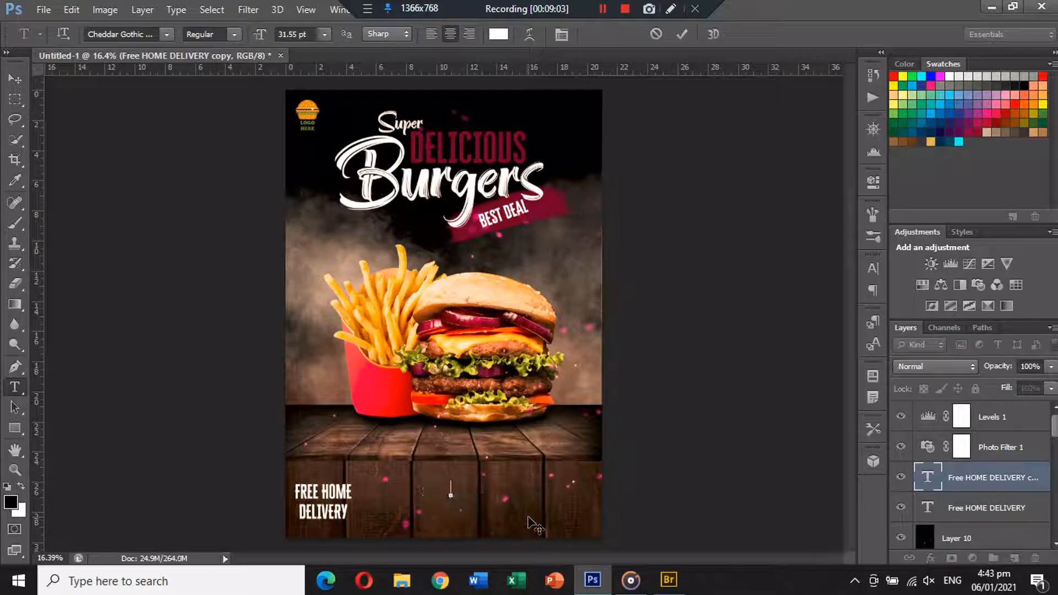
text(111-222-333)
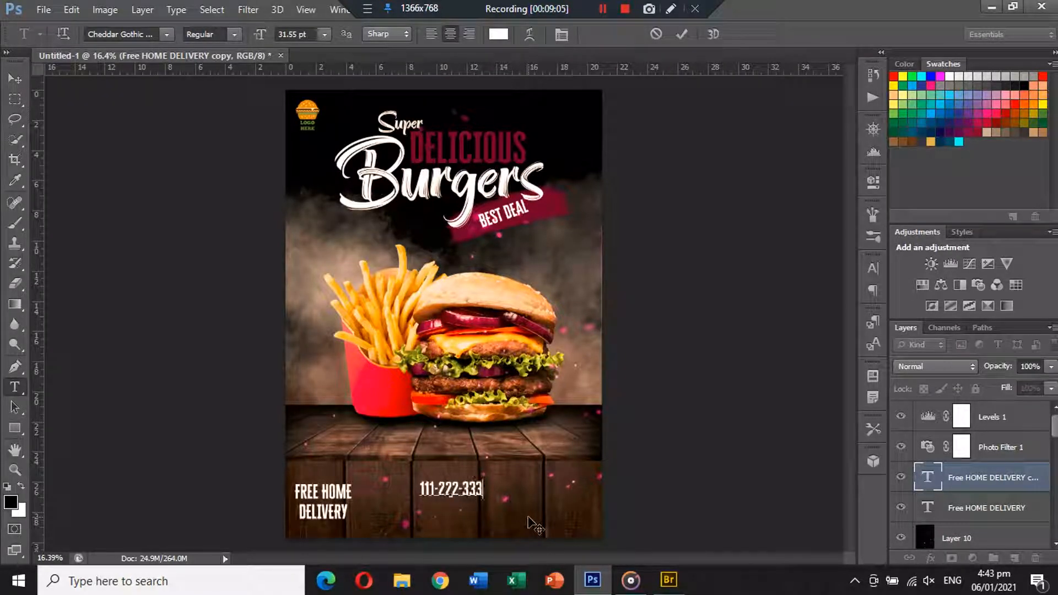
click(15, 79)
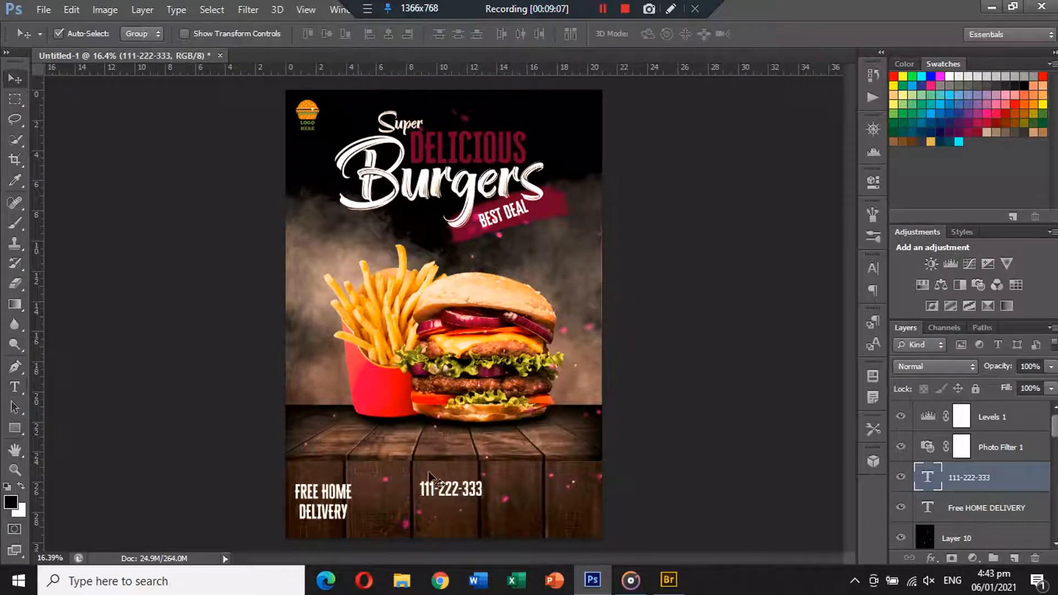
drag(454, 488, 449, 509)
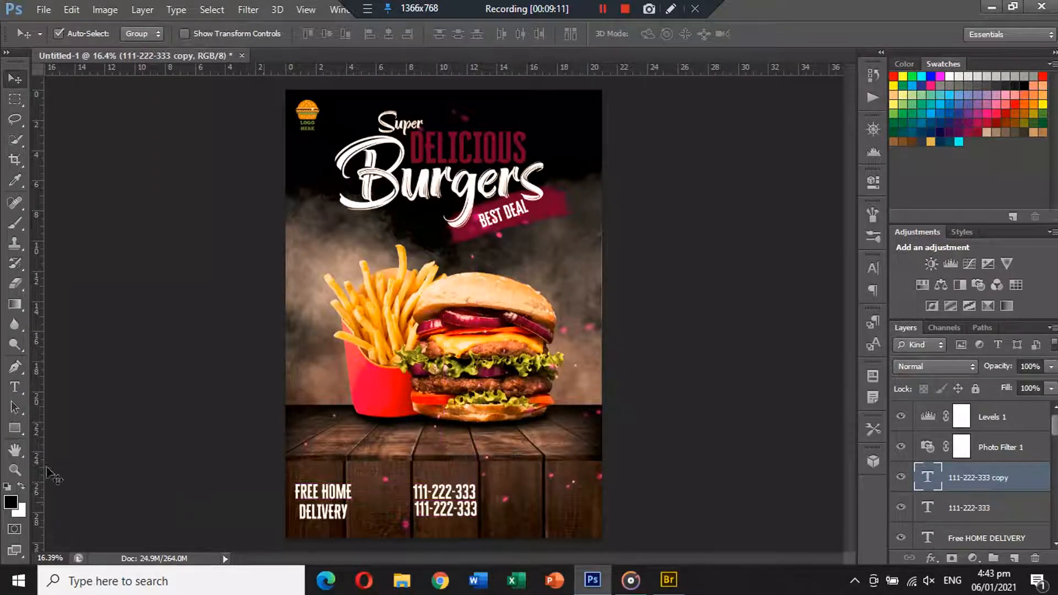
click(12, 388)
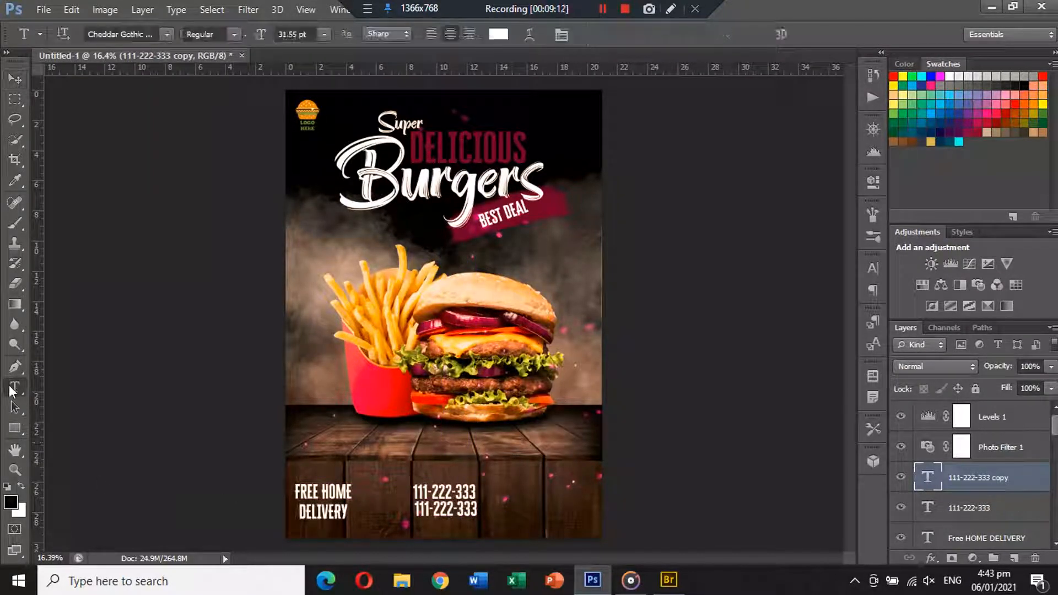
double_click(435, 507)
text(WW)
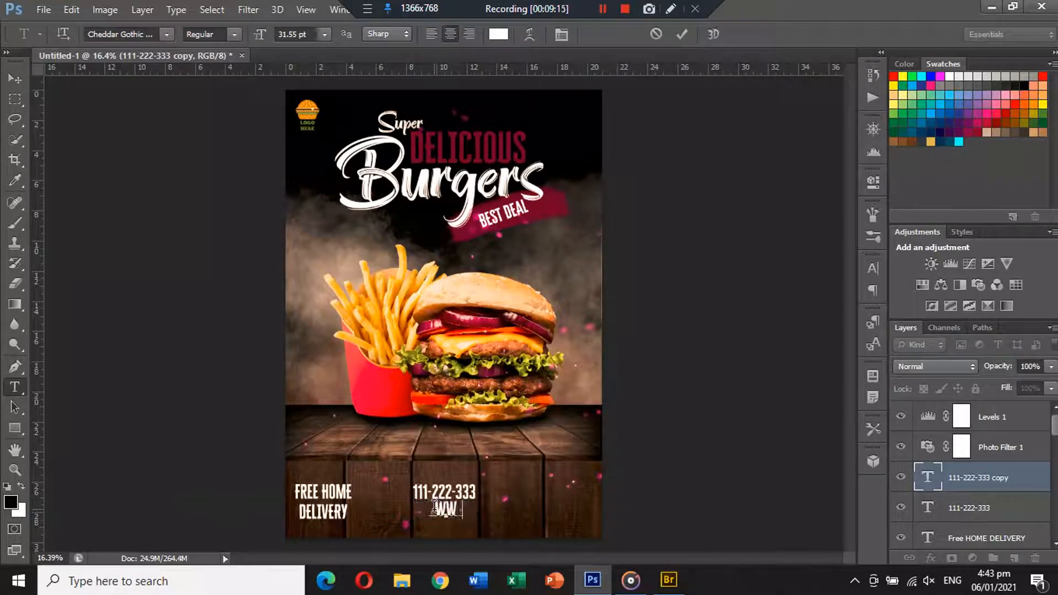
text(W.WEBSITEMN)
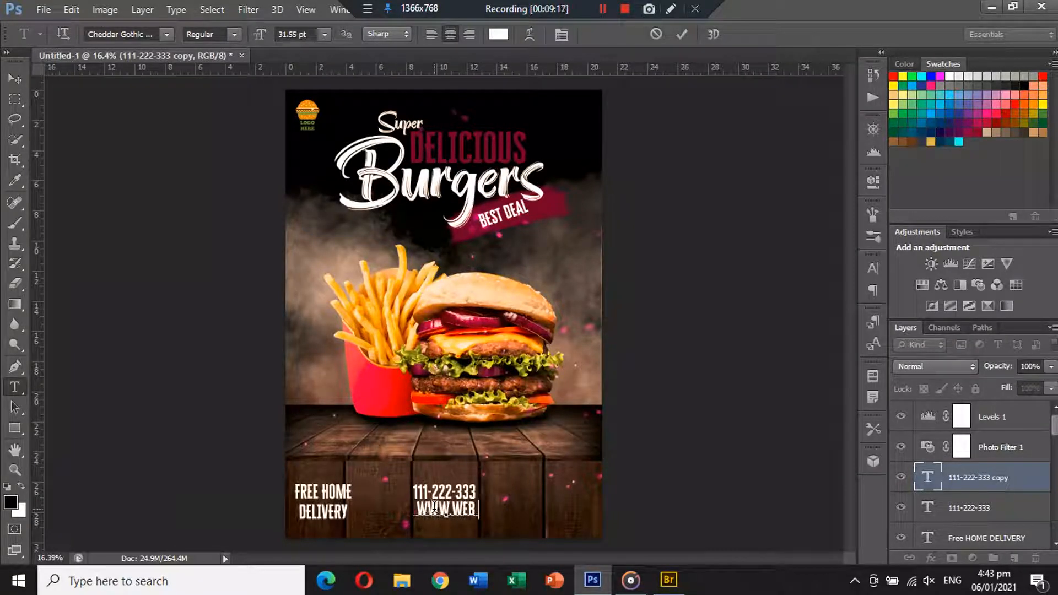
key(BackSpace)
key(BackSpace)
key(BackSpace)
key(BackSpace)
key(BackSpace)
key(BackSpace)
key(BackSpace)
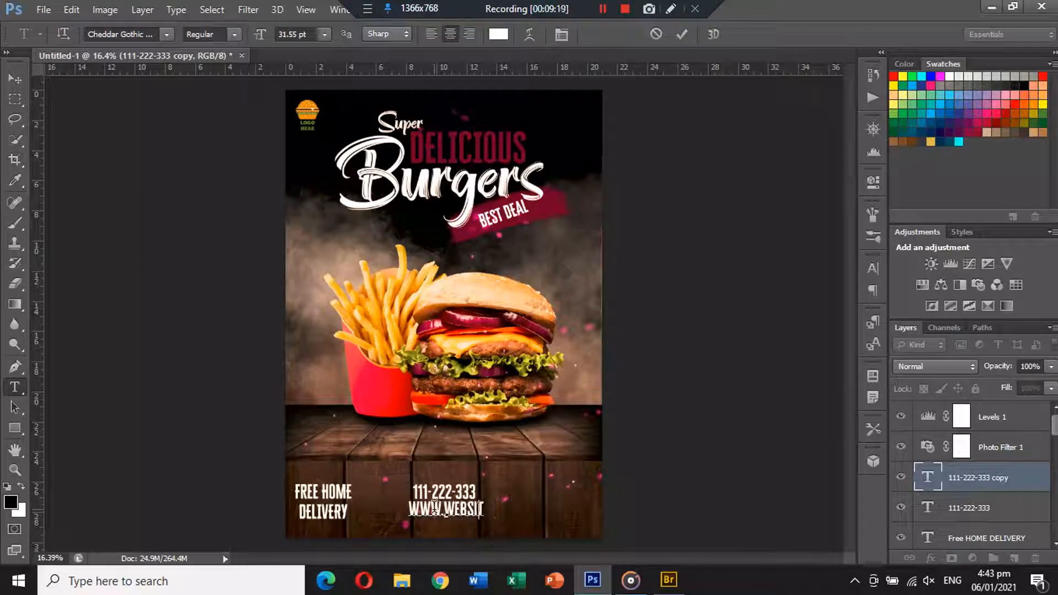
key(BackSpace)
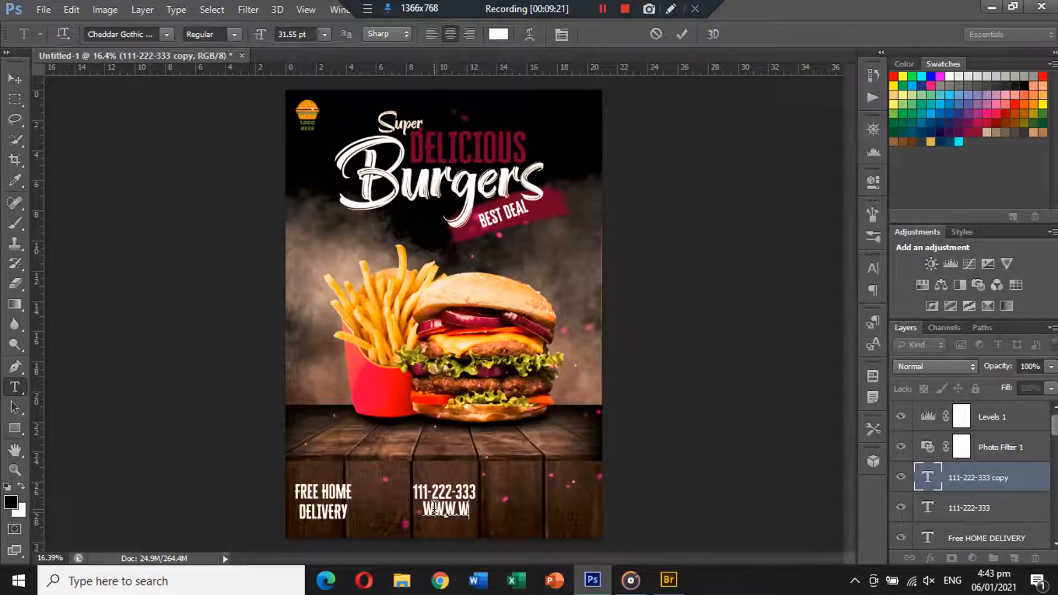
text(EBSITENAME)
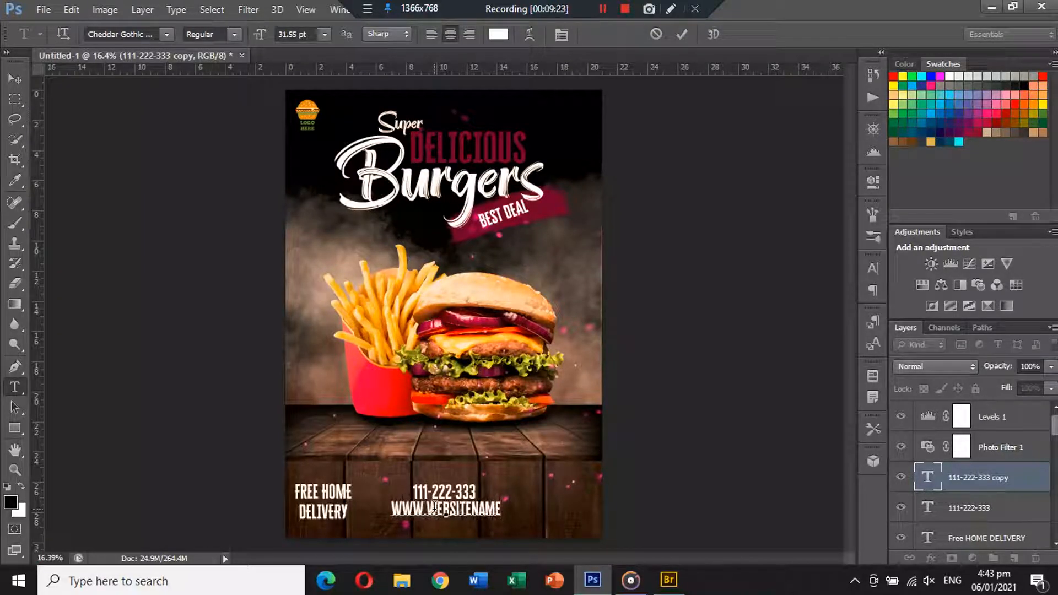
text(.COM)
Step: Set the whole website address line in the Raleway font with the Medium style
key(ctrl+a)
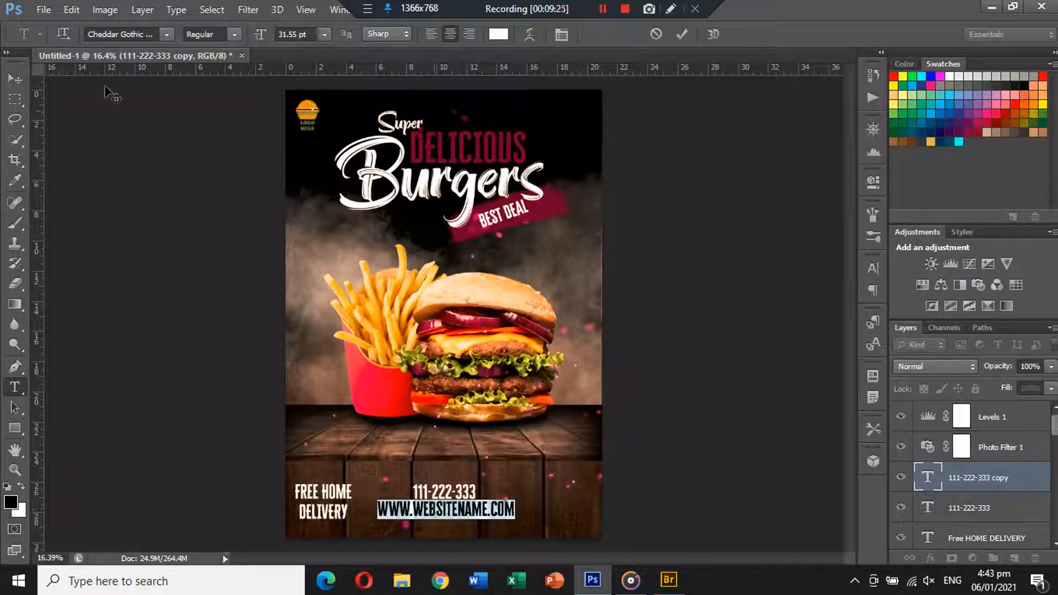
click(137, 30)
text(r)
key(Return)
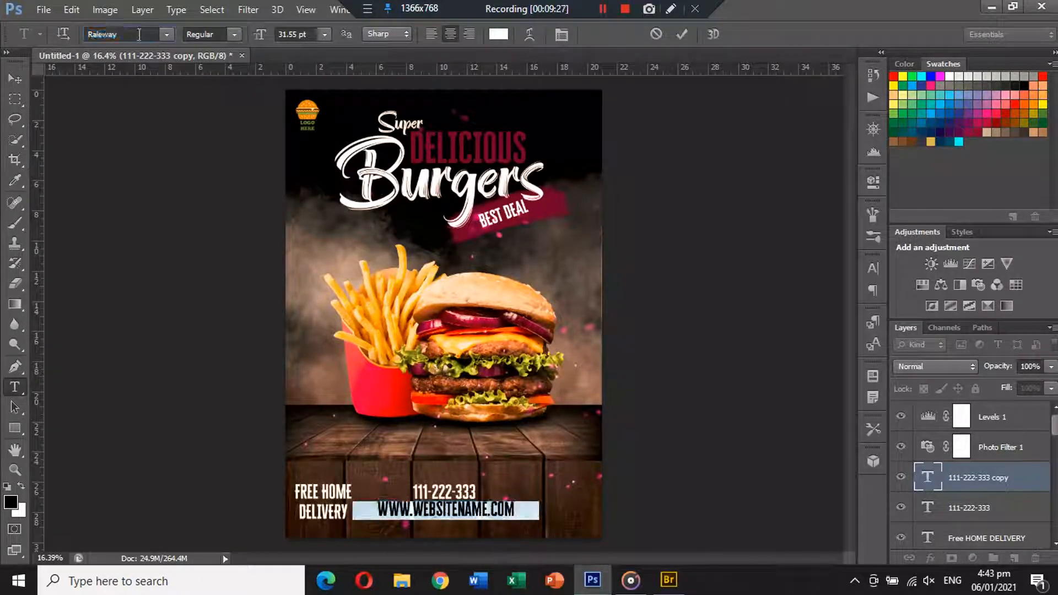
click(218, 34)
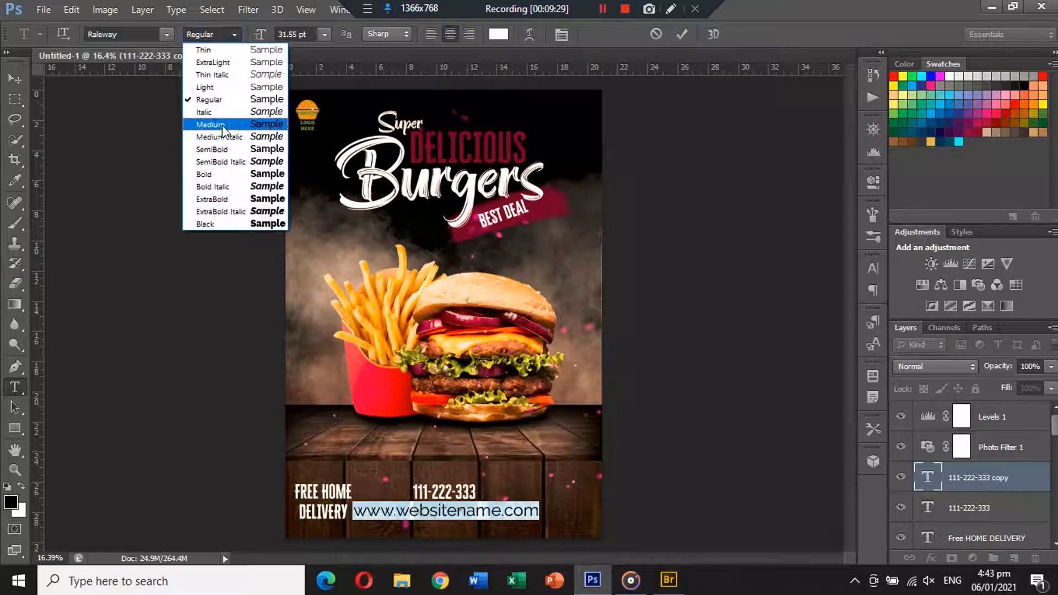
click(210, 125)
click(17, 79)
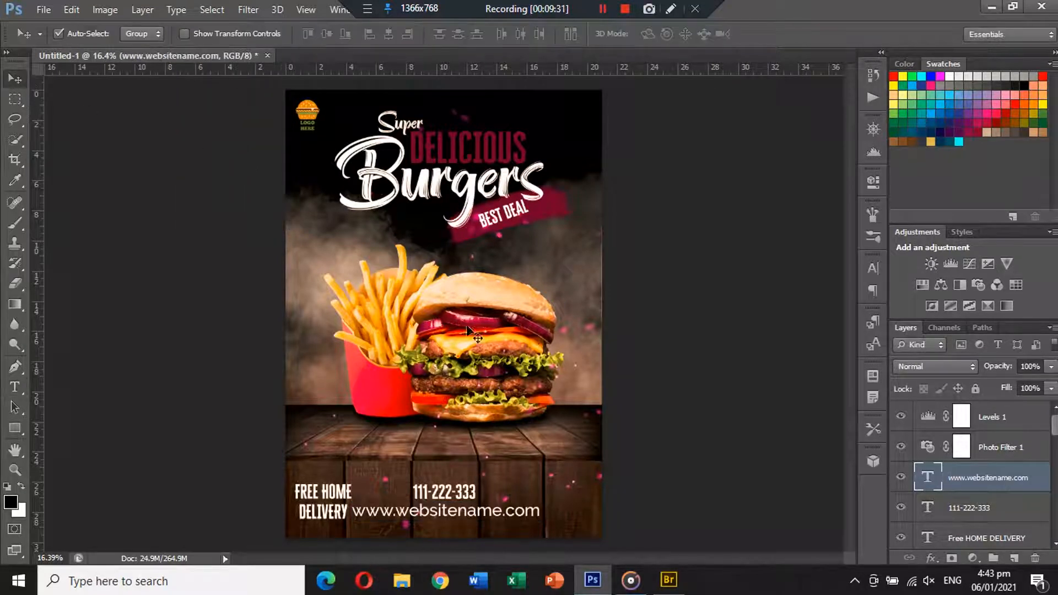
Step: Shrink the website address to about half its width and lower the phone number so it sits just above it
key(ctrl+t)
drag(541, 501, 493, 503)
key(Return)
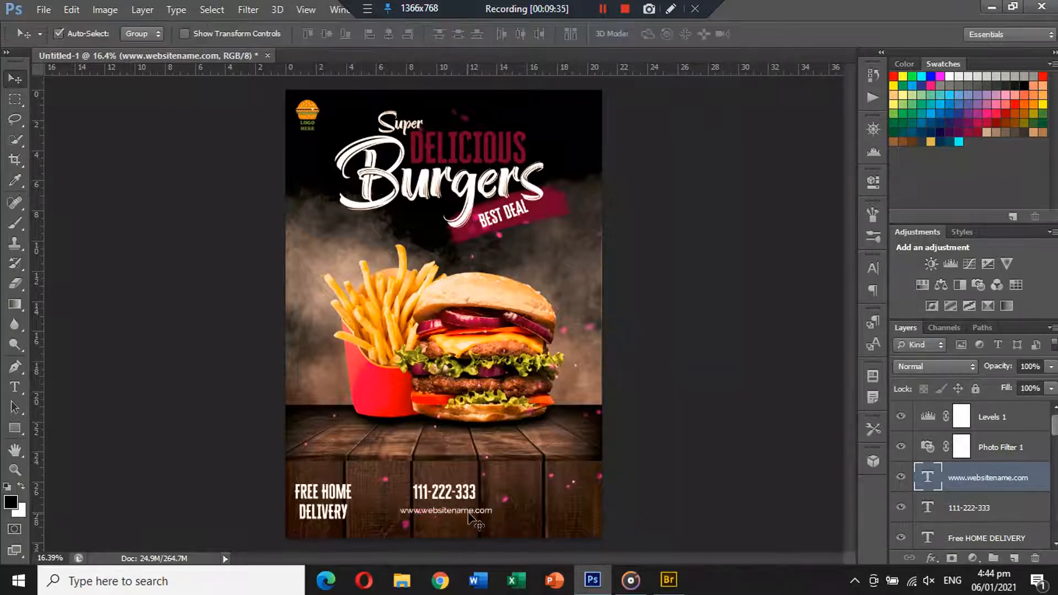
click(478, 523)
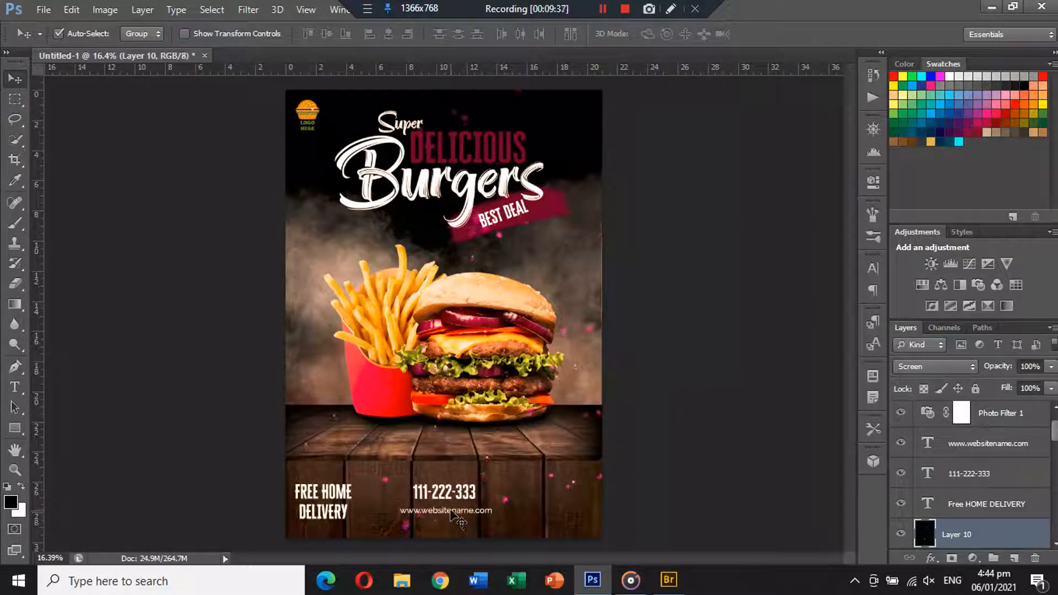
drag(451, 512, 449, 501)
shift+click(451, 517)
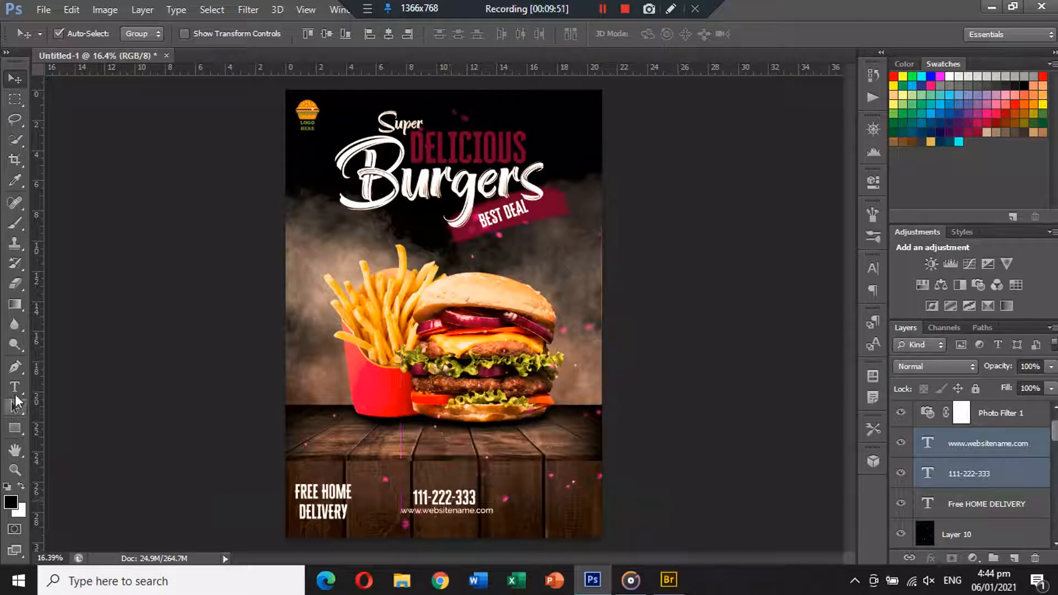
click(15, 387)
click(444, 498)
key(ctrl+a)
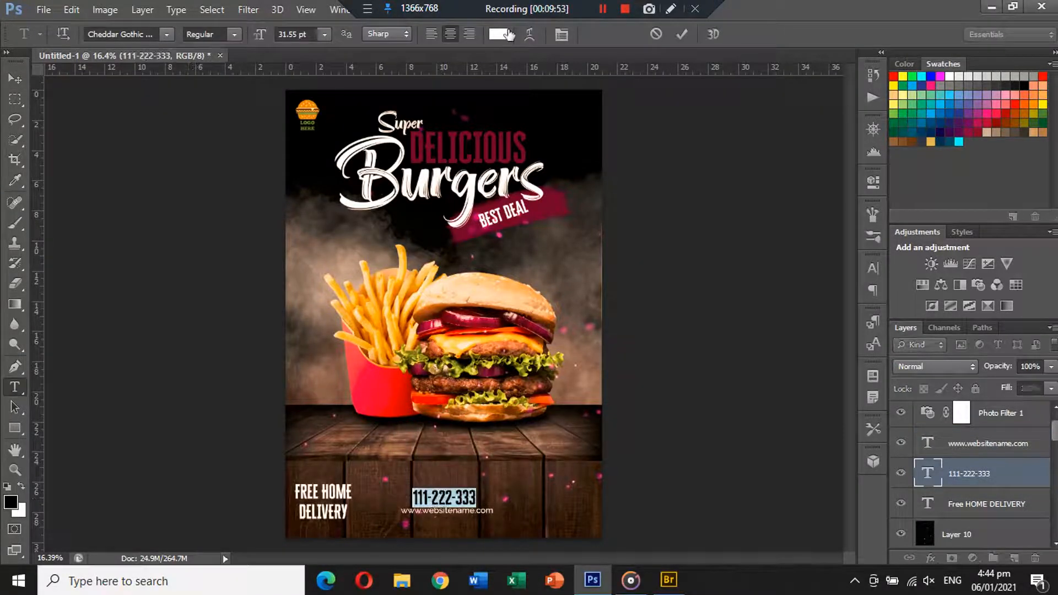
click(498, 33)
click(472, 133)
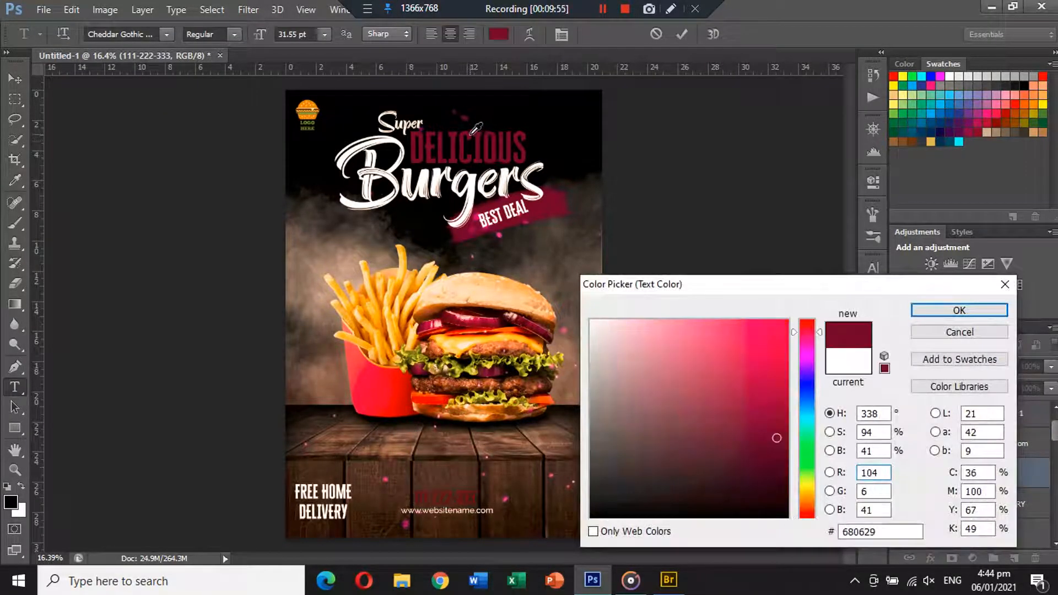
click(957, 332)
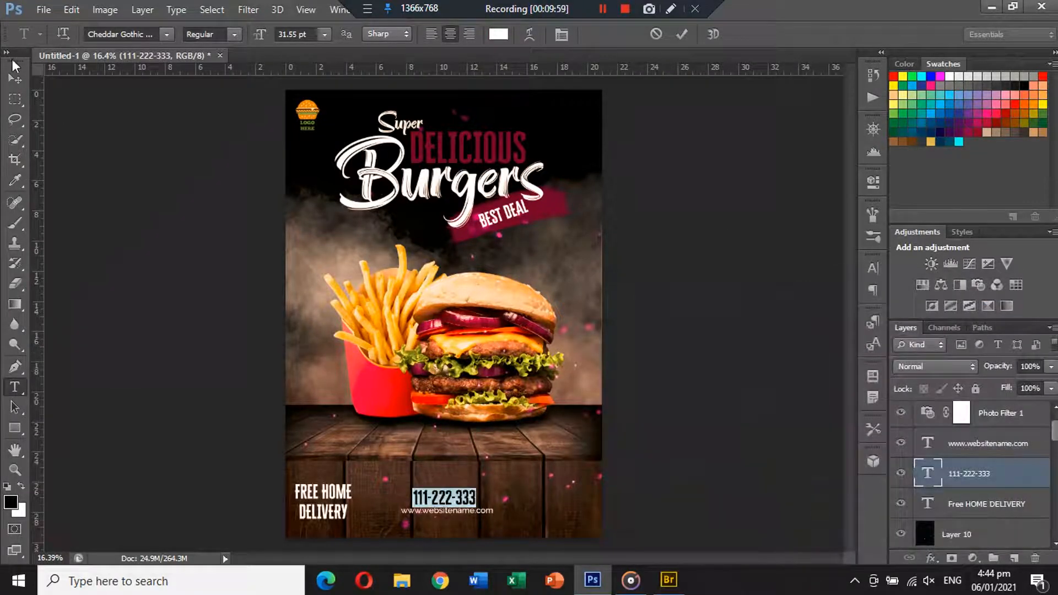
click(14, 68)
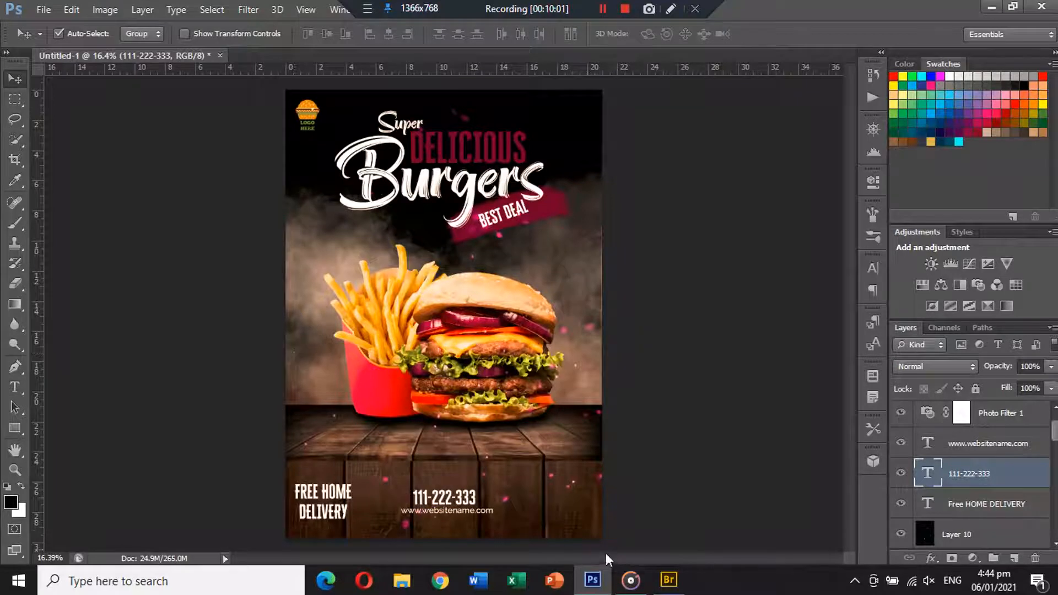
Step: Duplicate the phone number text, change the copy to ORDER NOW and place it on the footer planks near the poster's right edge
alt+drag(451, 497, 484, 477)
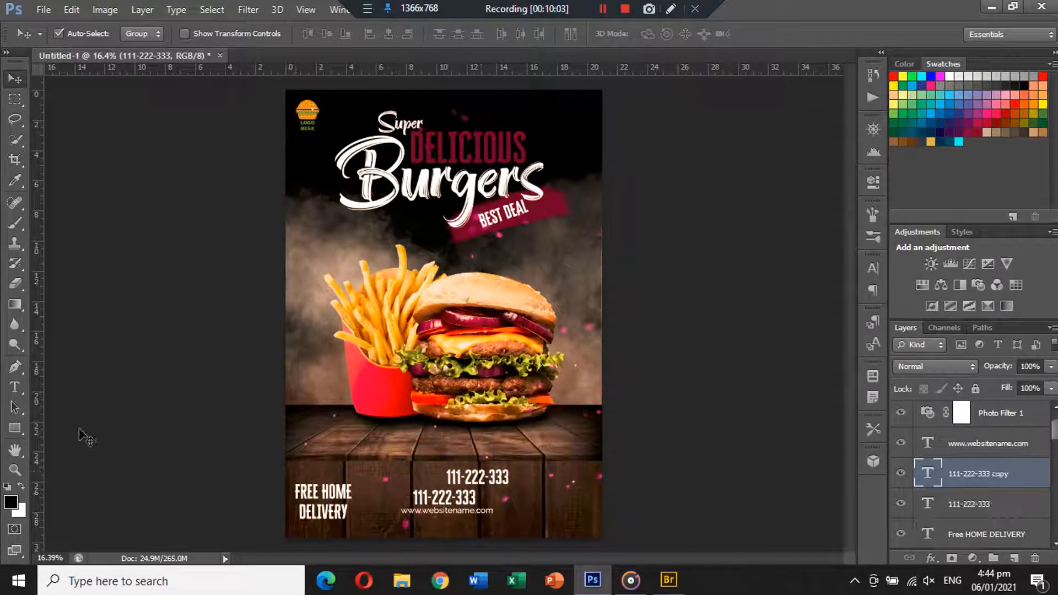
click(14, 387)
click(459, 467)
key(ctrl+a)
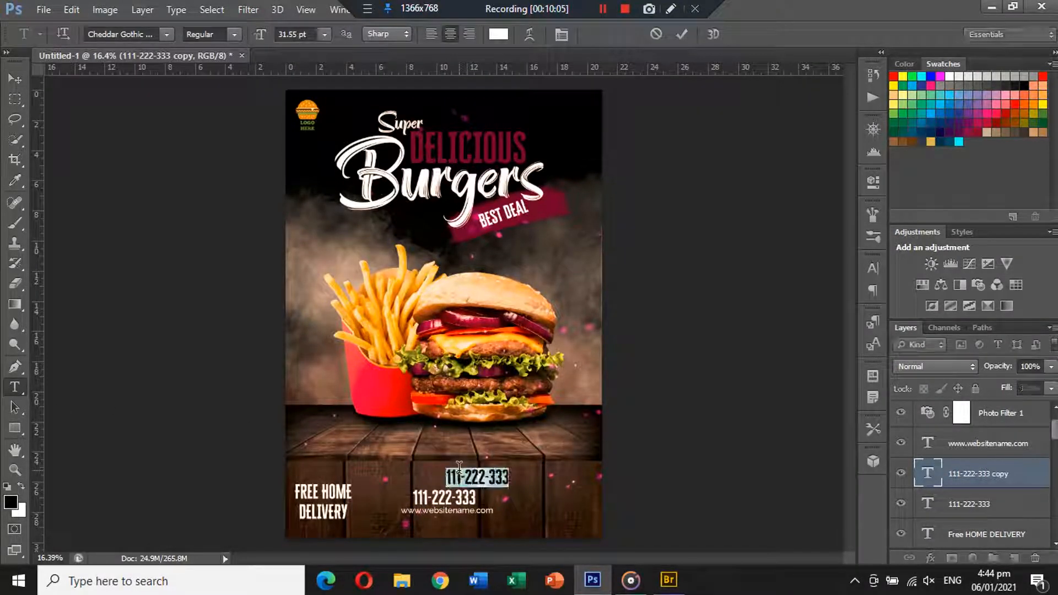
text(ORDER NOW)
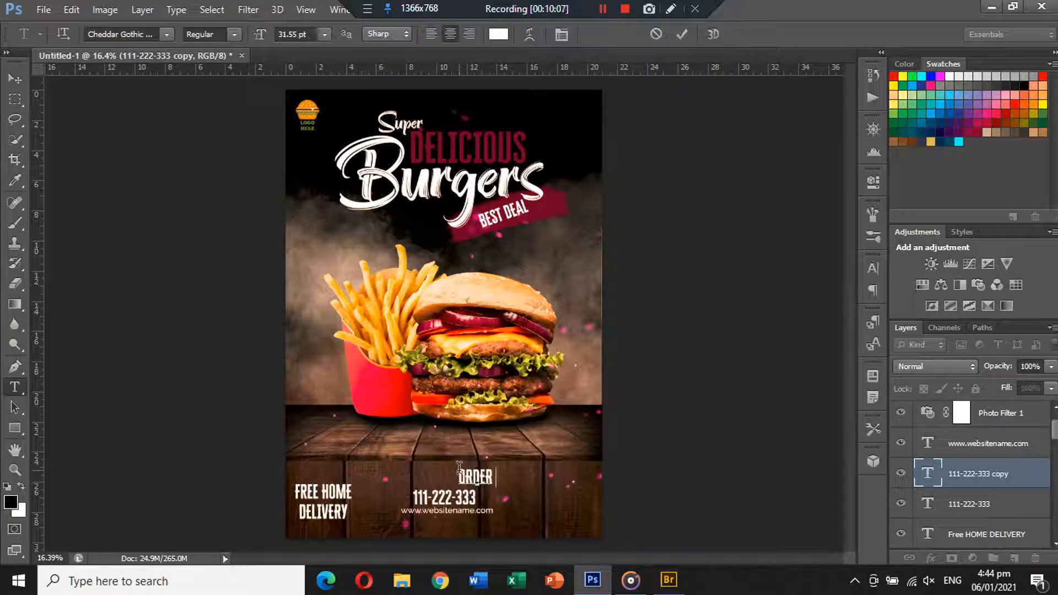
click(15, 78)
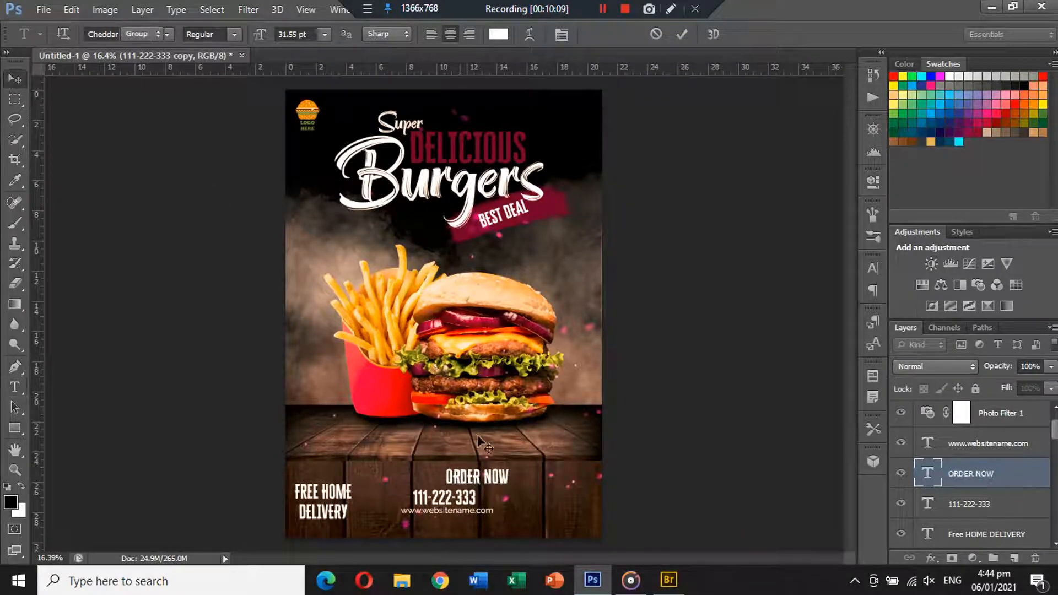
drag(505, 487, 577, 508)
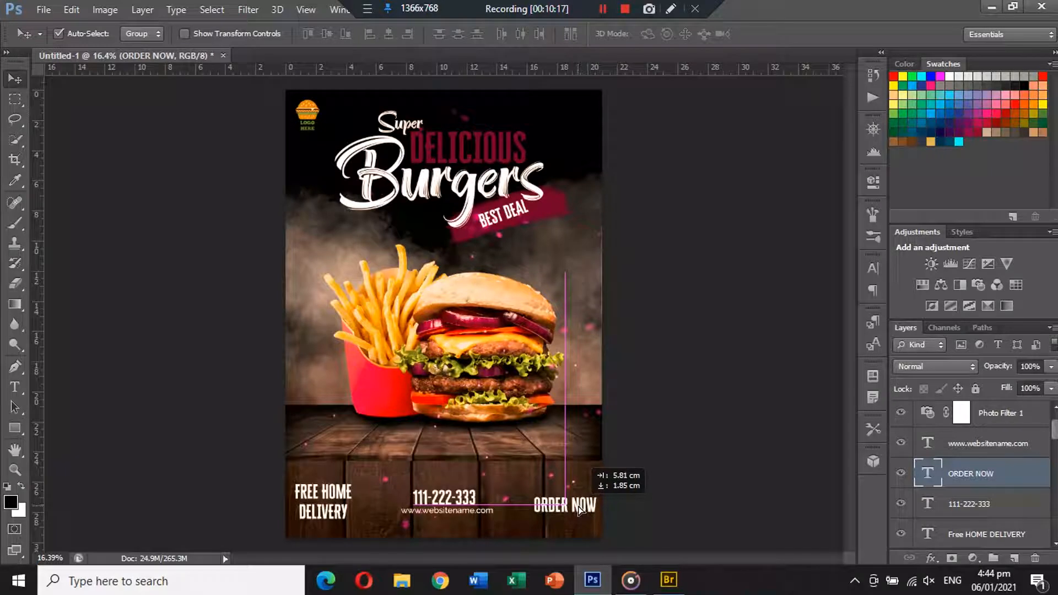
drag(578, 509, 580, 506)
Step: Add a Color Balance adjustment above the website address layer with midtones at Cyan-Red -18, Magenta-Green +8 and Yellow-Blue +17
scroll(1013, 445, up, 1)
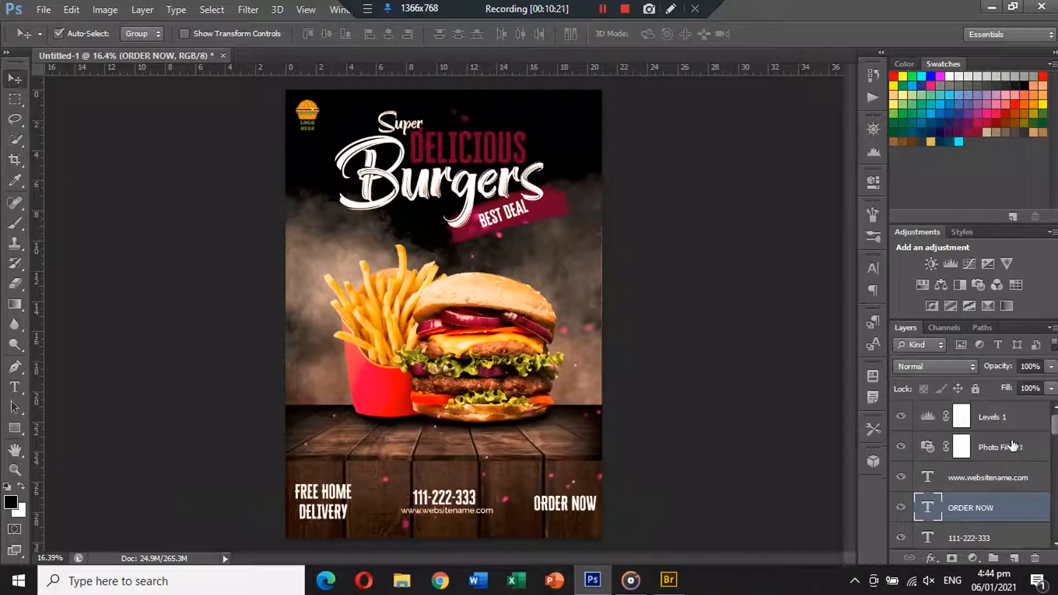
click(1004, 474)
click(973, 557)
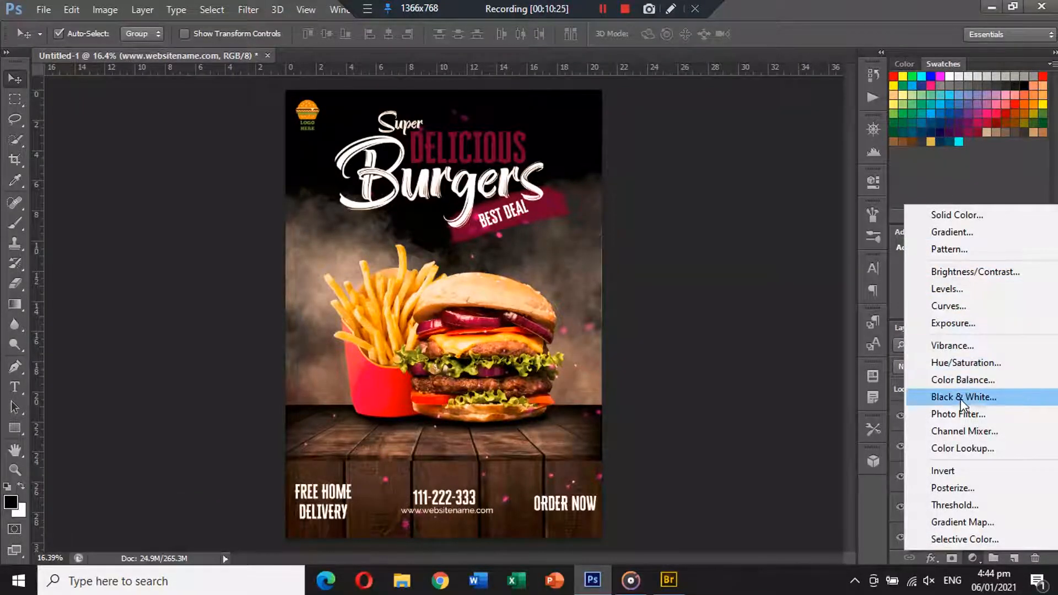
click(961, 379)
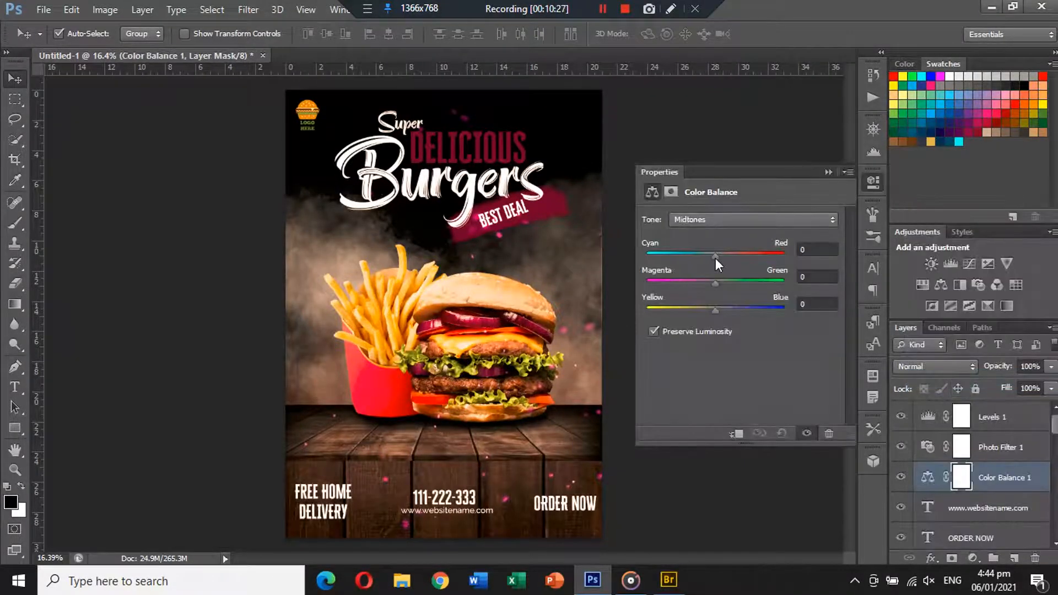
drag(715, 258, 727, 314)
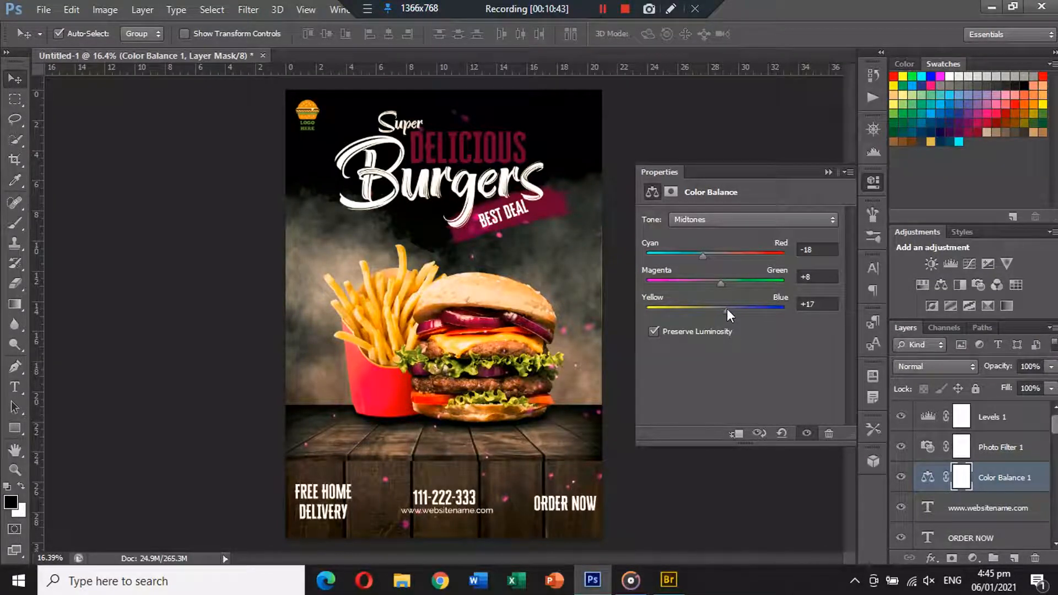
click(826, 173)
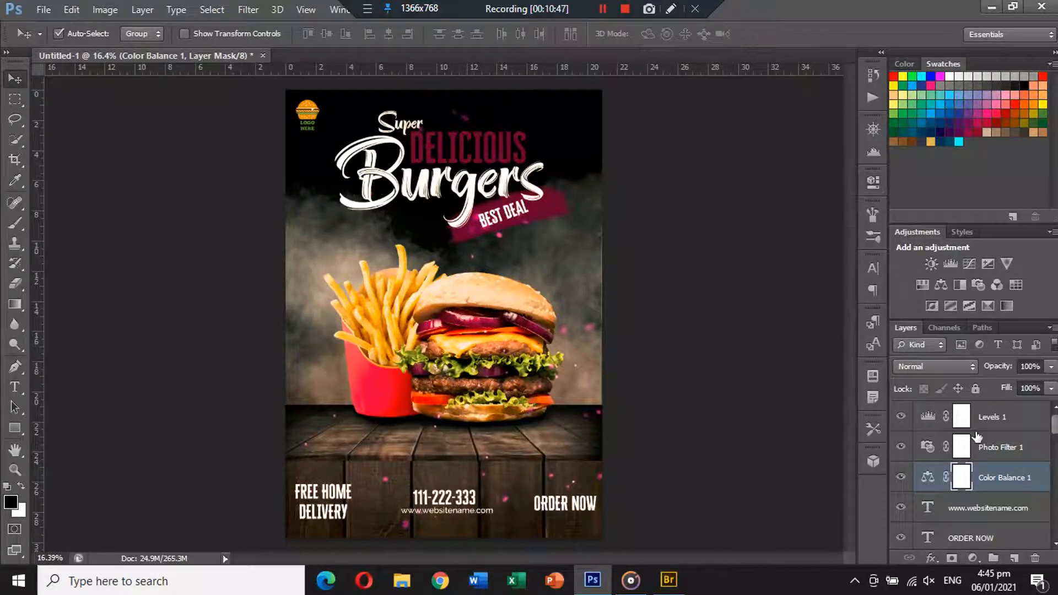
Step: Brighten the poster by setting the white input level of the Levels 1 adjustment to 241
double_click(956, 420)
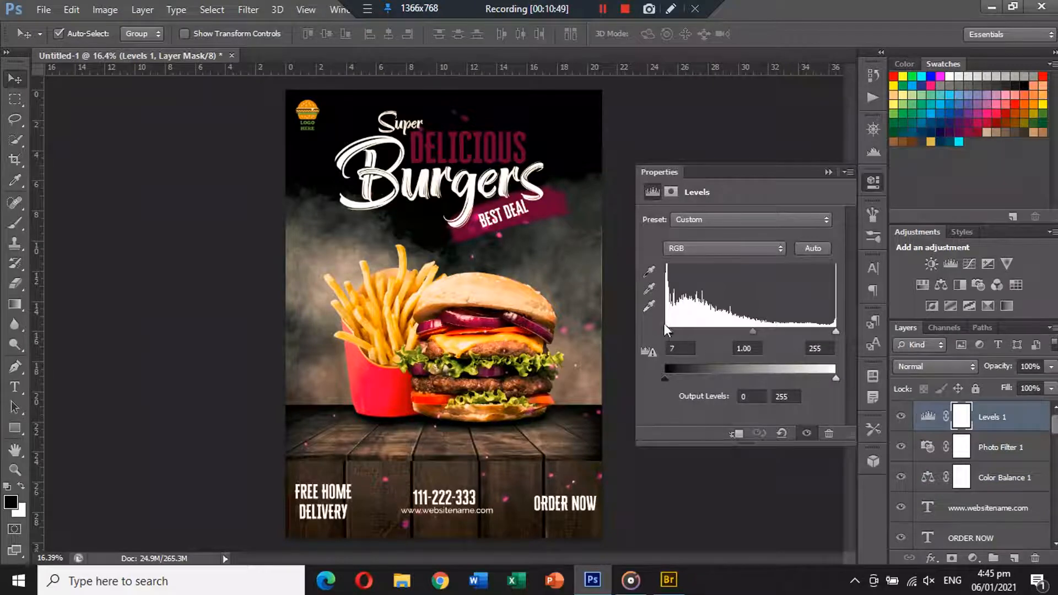
drag(674, 329, 667, 328)
drag(832, 333, 827, 335)
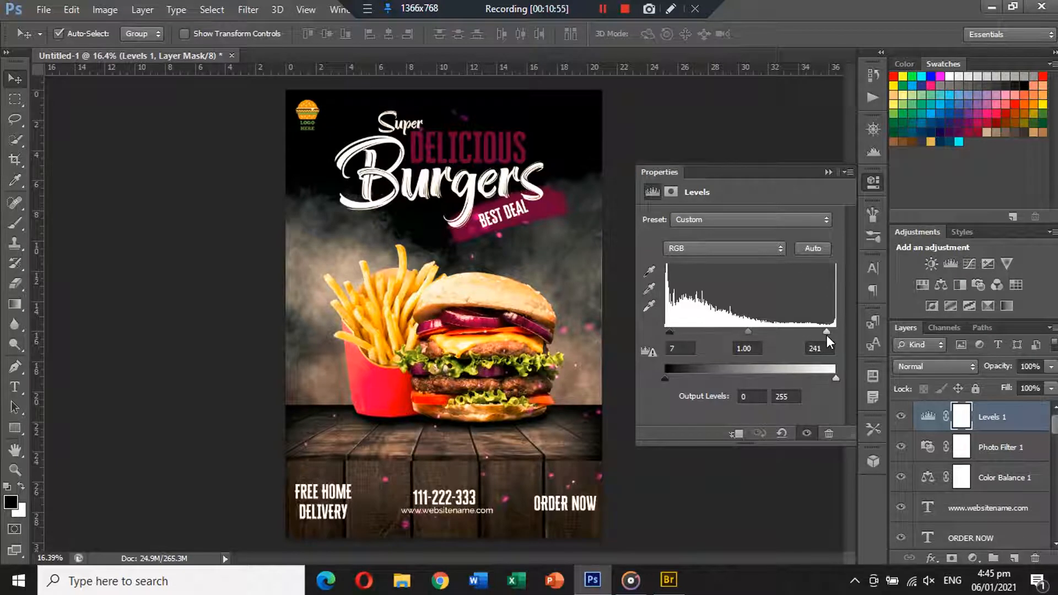
click(827, 172)
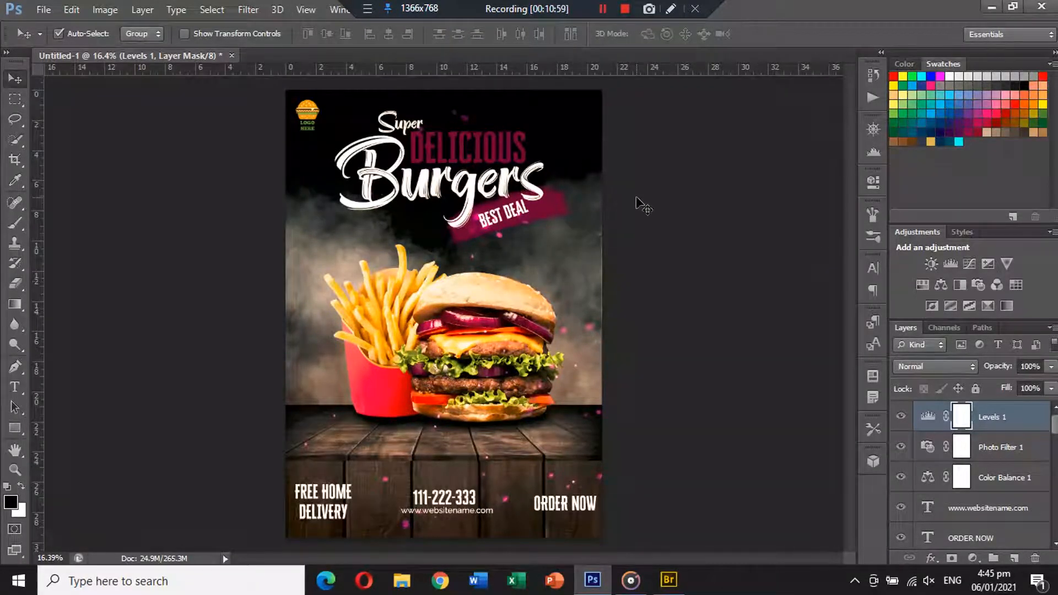
Step: Nudge the ORDER NOW text slightly upward in the footer
click(576, 505)
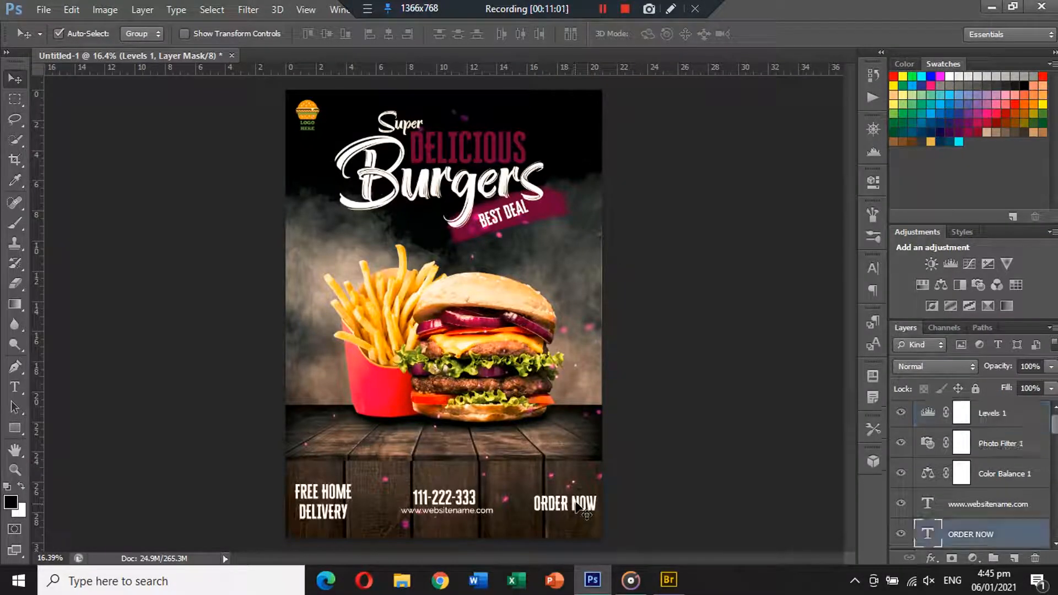
drag(577, 506, 575, 505)
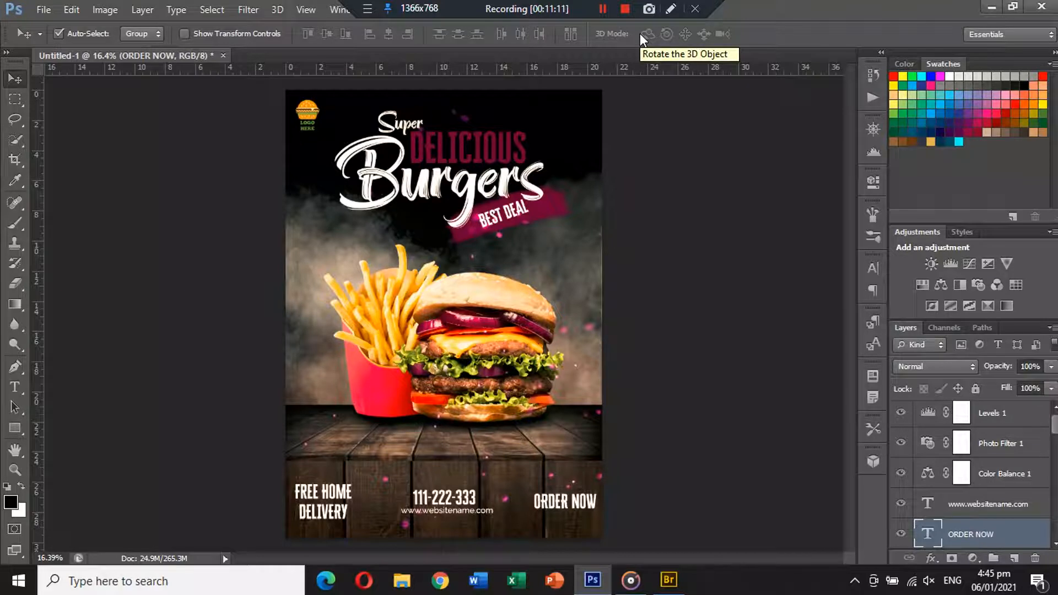
Step: Stretch the lowest wooden plank layer, Layer 2 directly above Layer 6, outward from its right edge to 100.12% width
scroll(996, 467, down, 5)
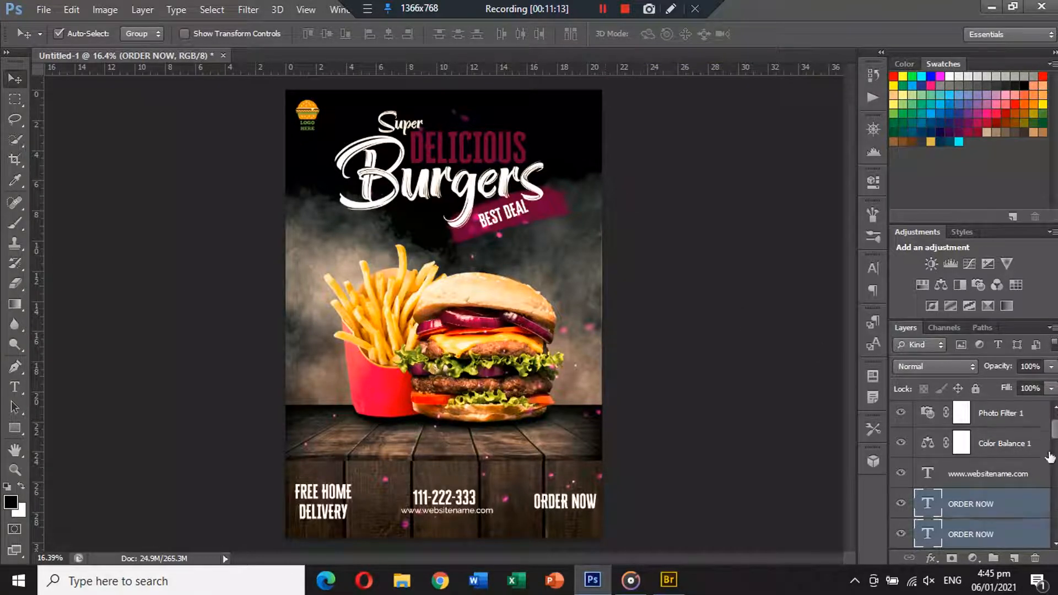
scroll(996, 467, down, 10)
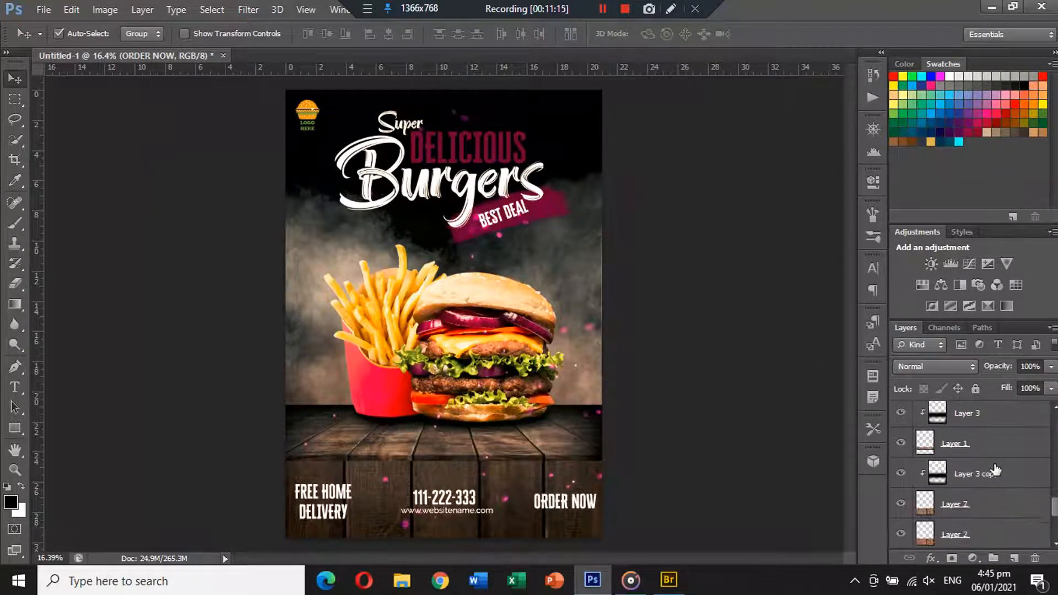
click(946, 420)
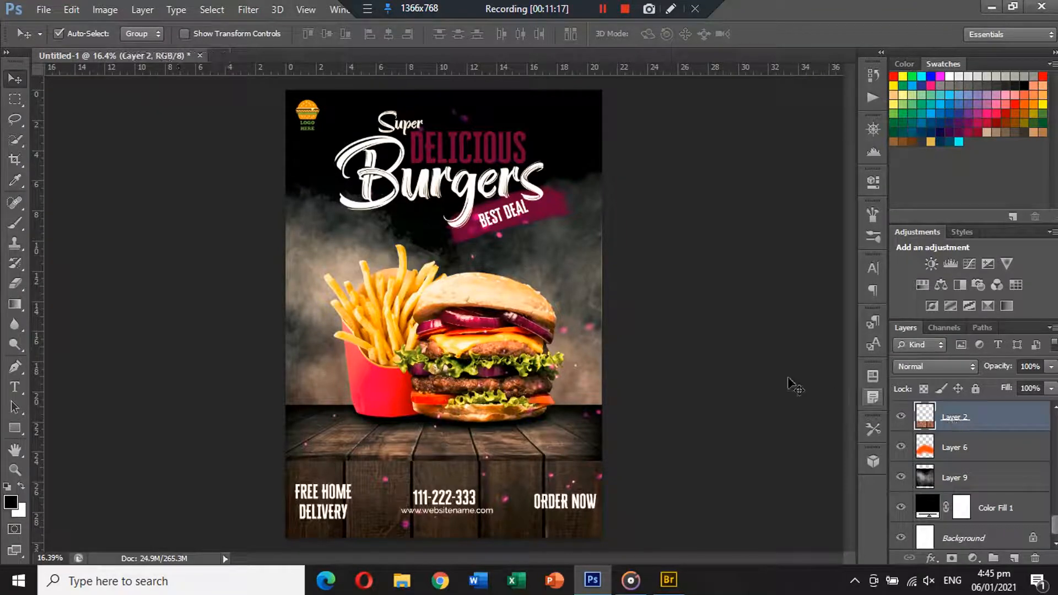
key(ctrl+t)
scroll(623, 426, down, 3)
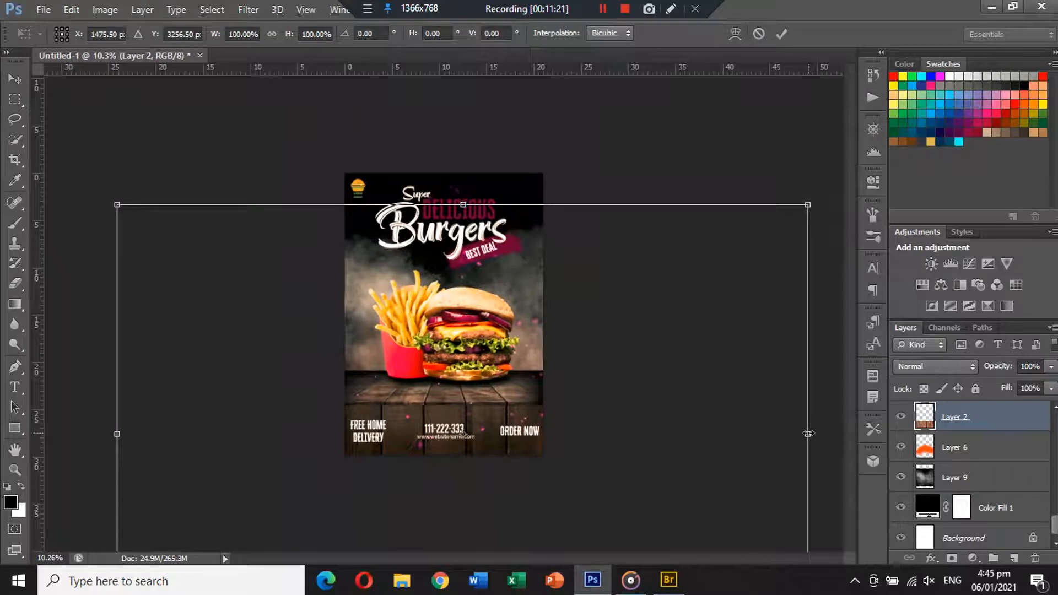
drag(808, 433, 808, 434)
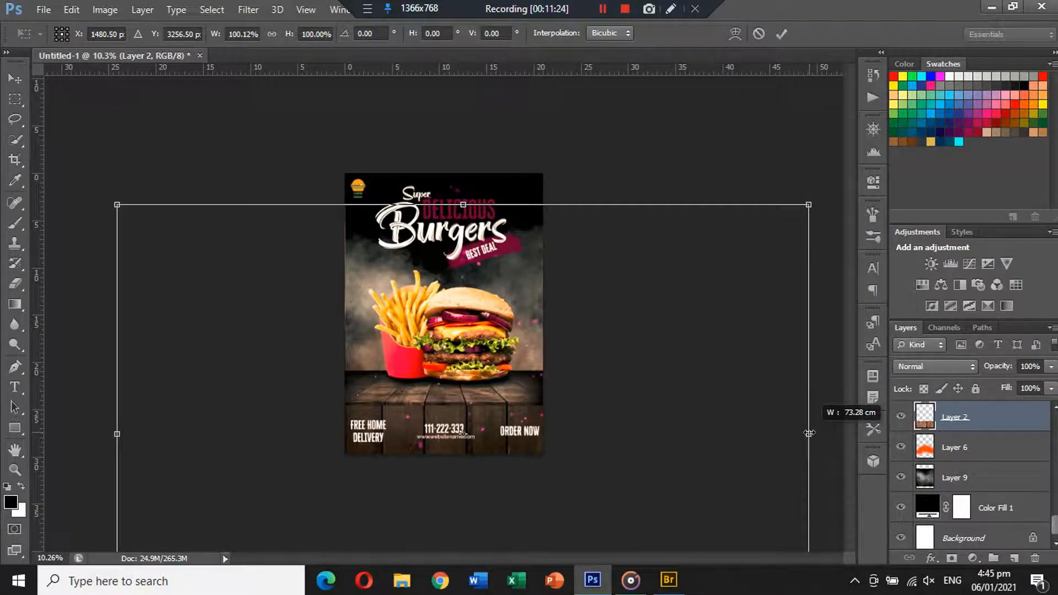
drag(808, 434, 808, 434)
key(Return)
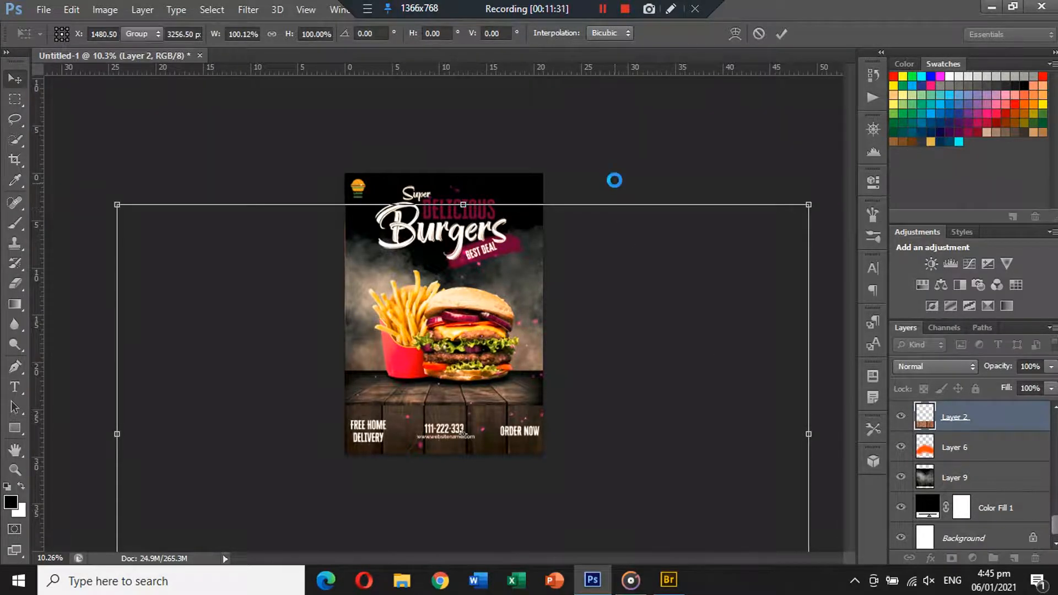
key(ctrl+0)
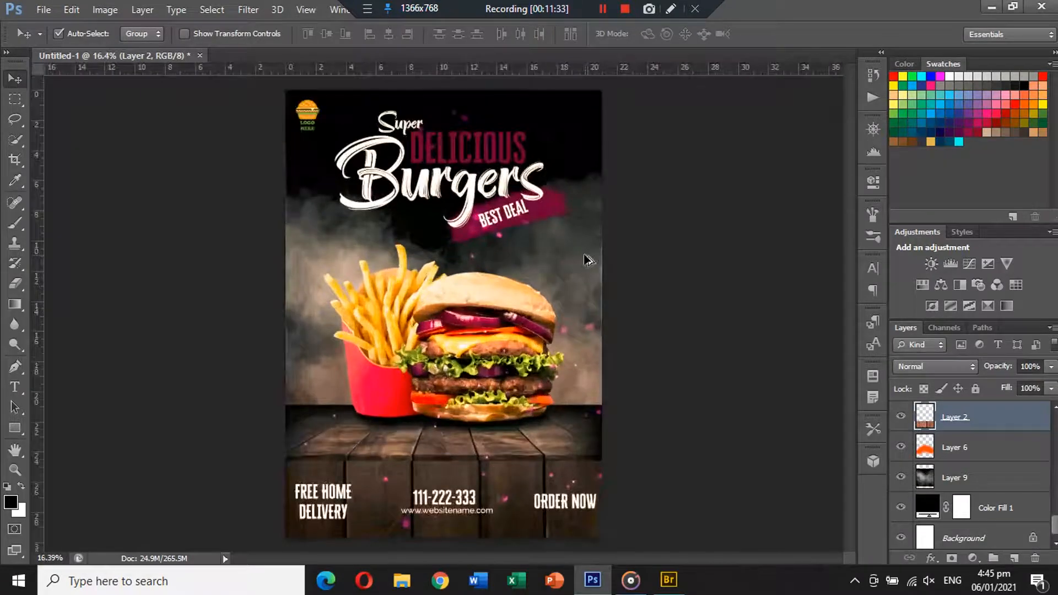
Step: Extend the left edge of the same plank layer slightly outward, transforming it to 100.10% width
key(alt)
key(ctrl+t)
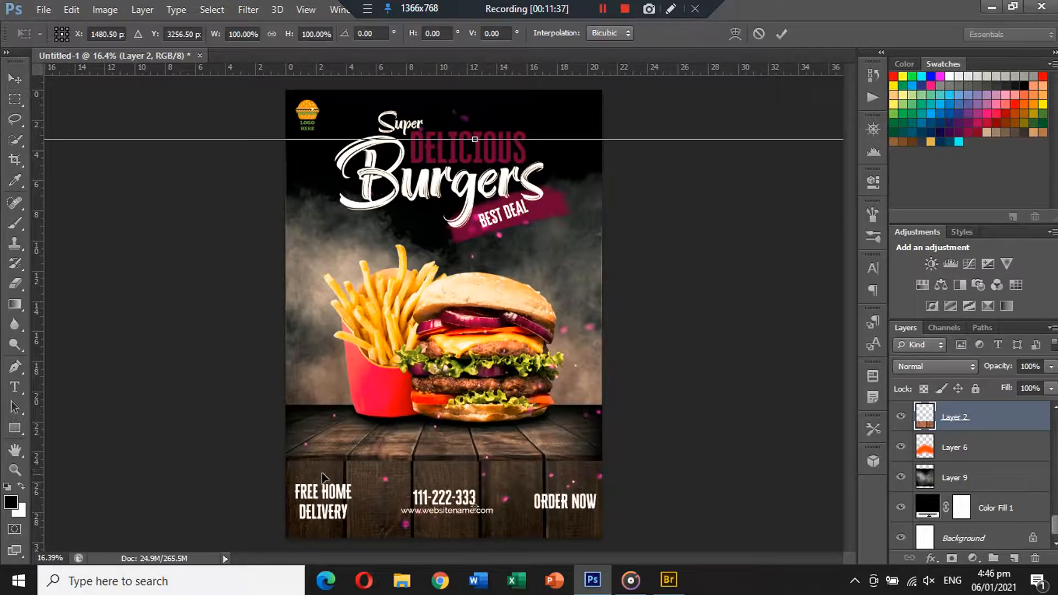
key(ctrl+0)
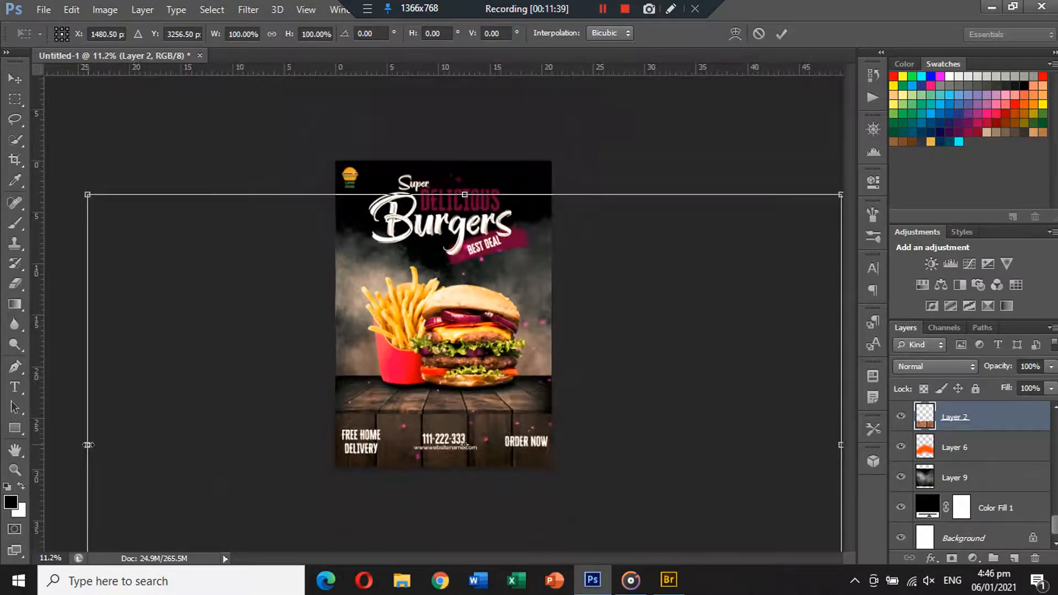
drag(88, 445, 89, 445)
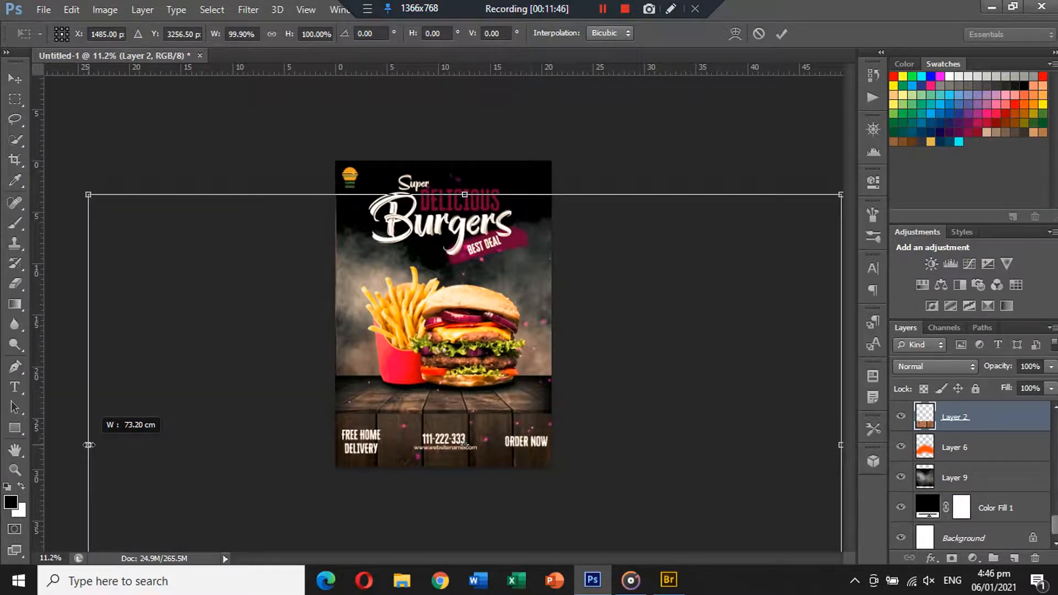
drag(88, 444, 87, 445)
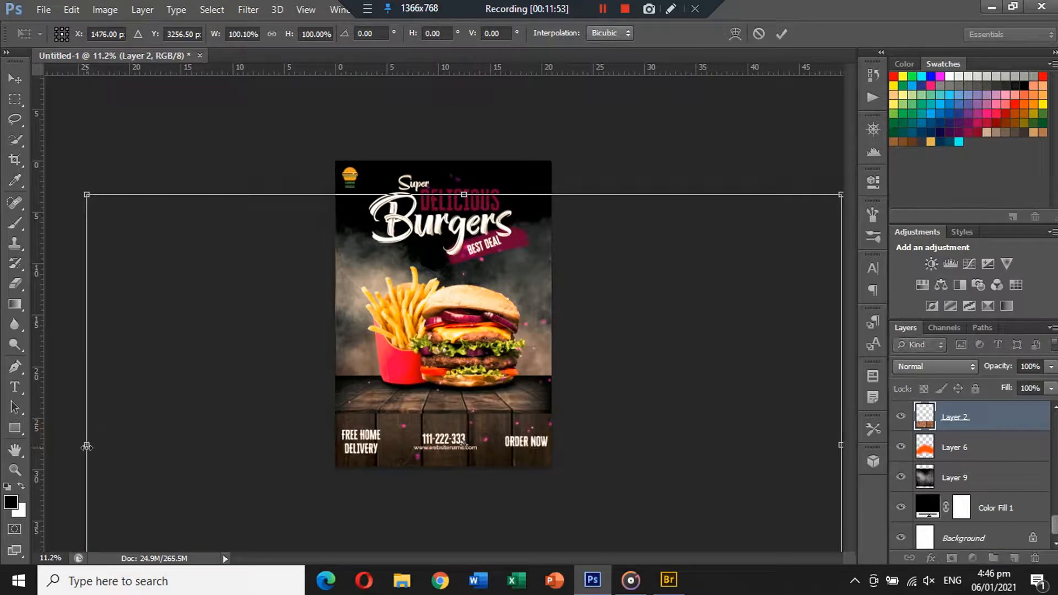
key(Return)
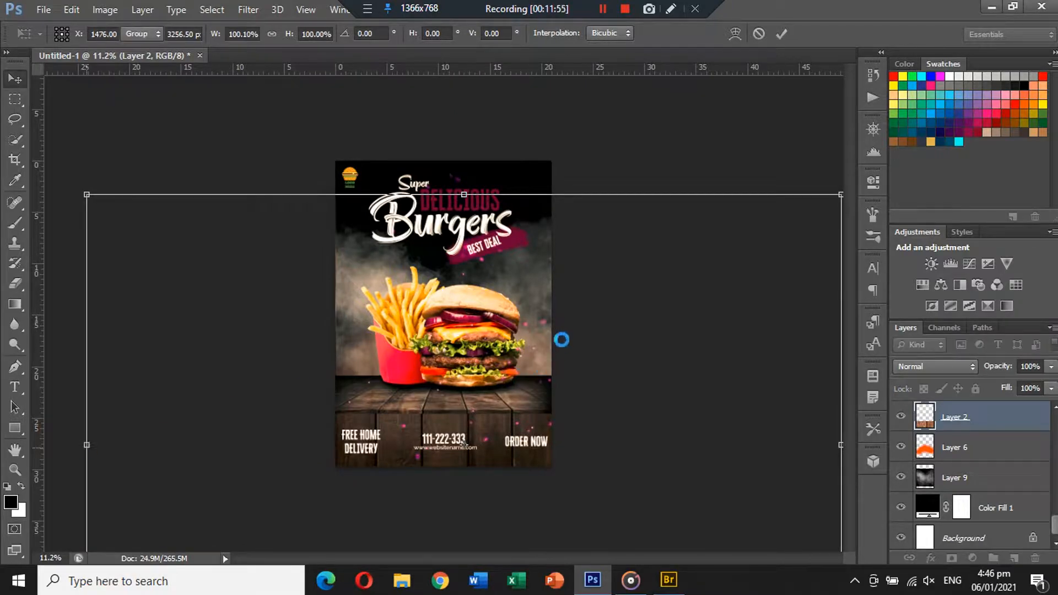
scroll(553, 318, up, 3)
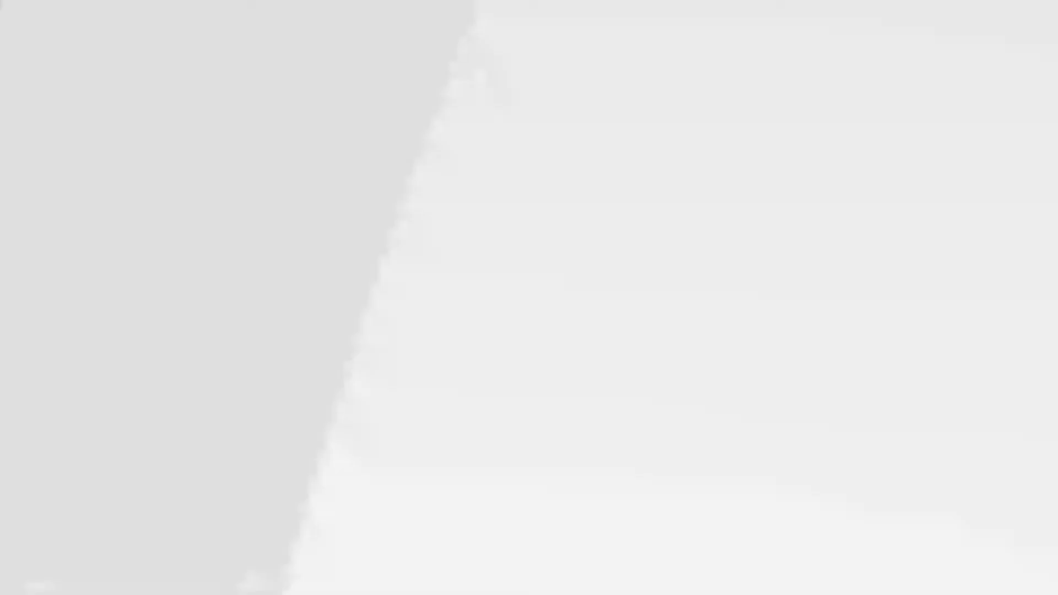